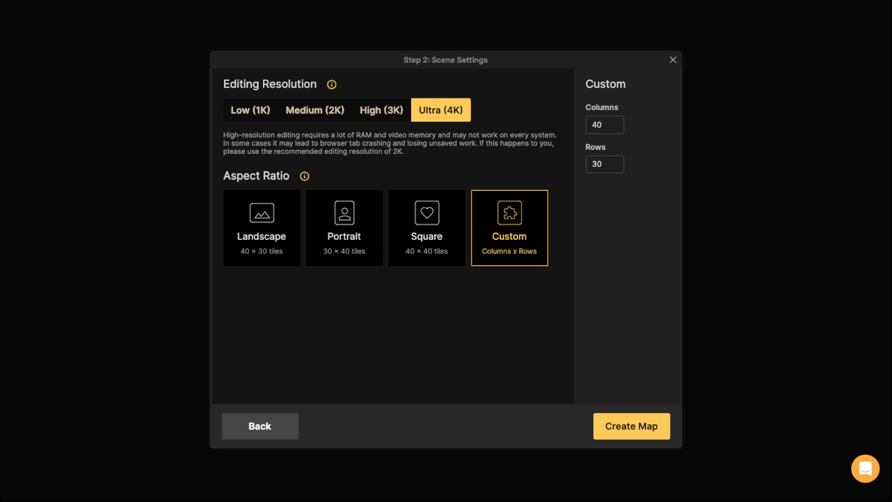
left_click_drag(603, 125, 591, 125)
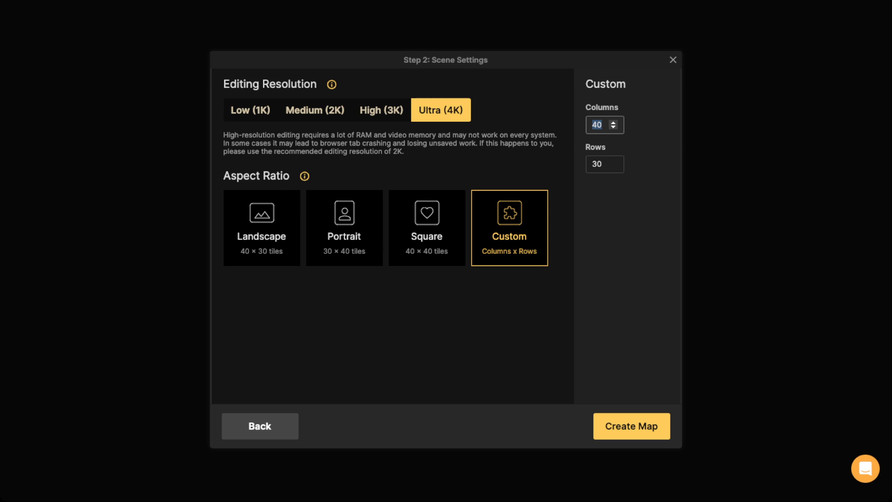
type("24")
key("Tab")
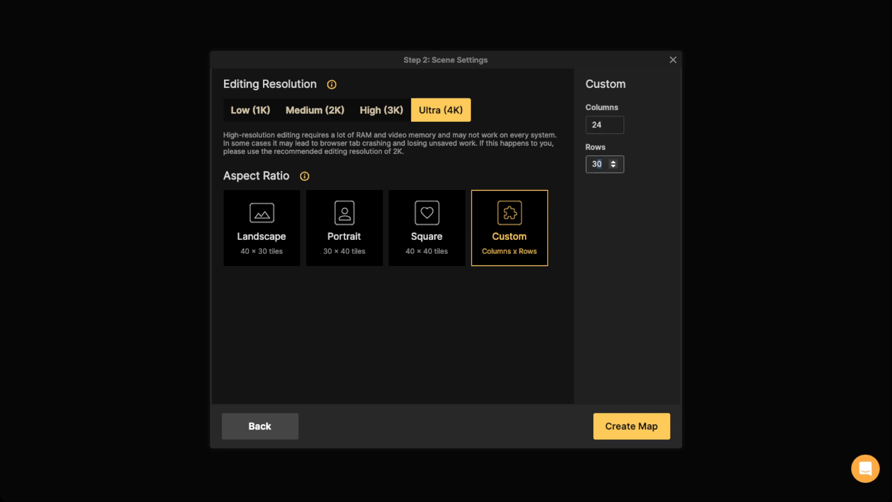
type("315")
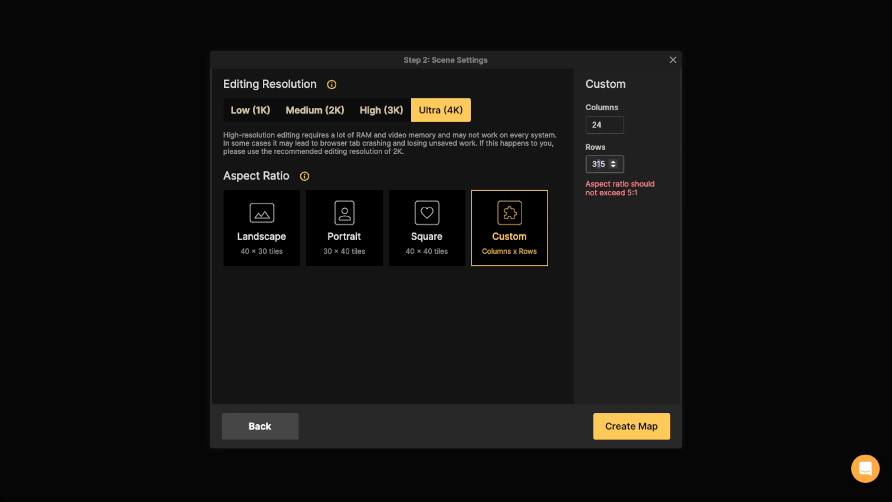
key("ctrl+a")
key("BackSpace")
type("15")
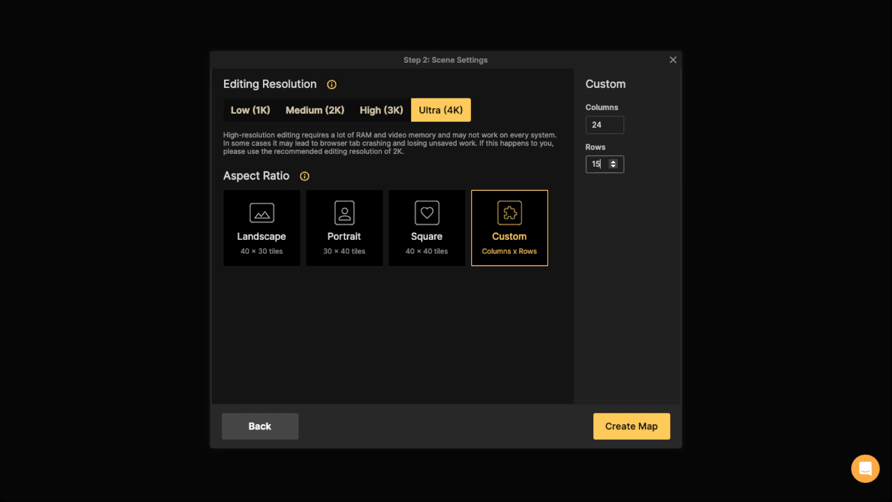
left_click(260, 426)
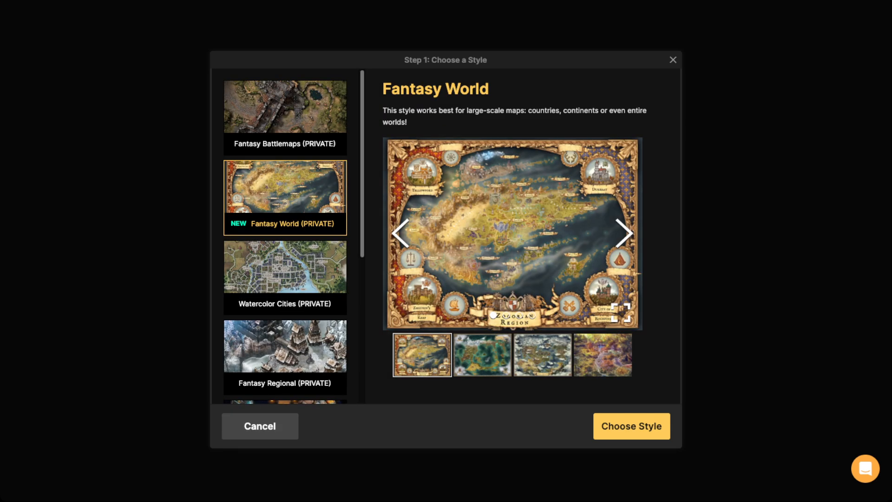
left_click(260, 426)
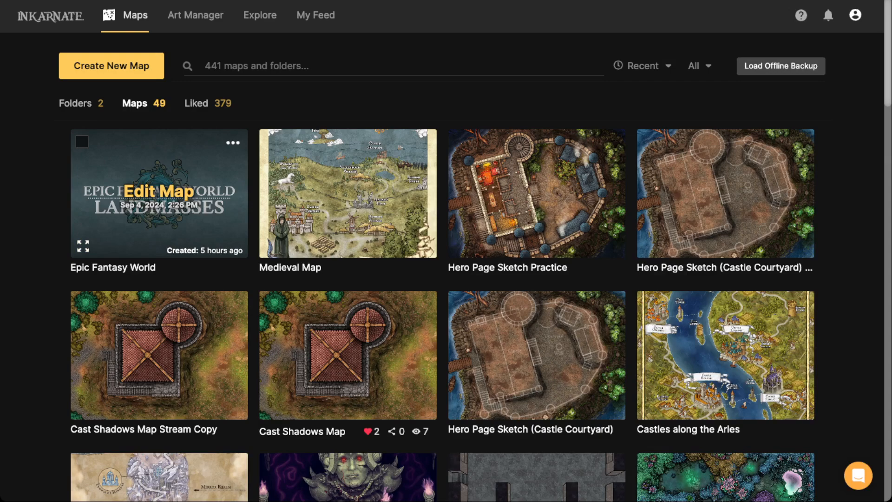
- Open the existing Epic Fantasy World map for editing with the Select tool active
left_click(159, 191)
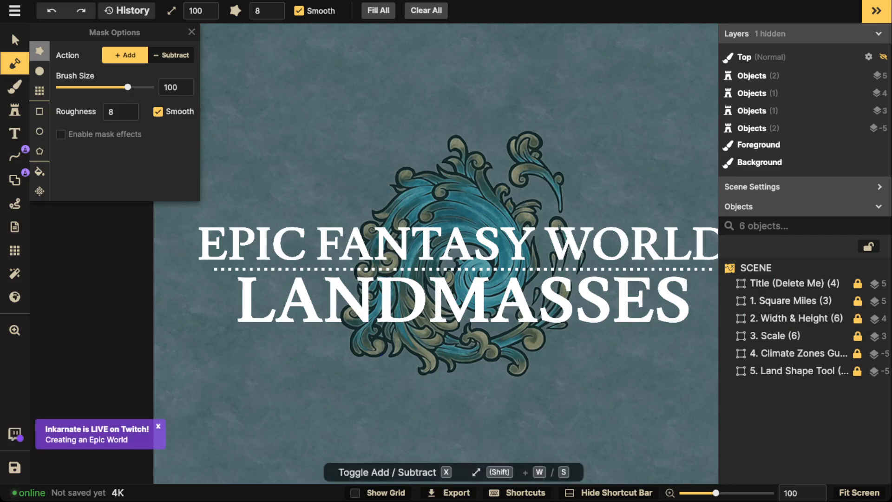
left_click(15, 40)
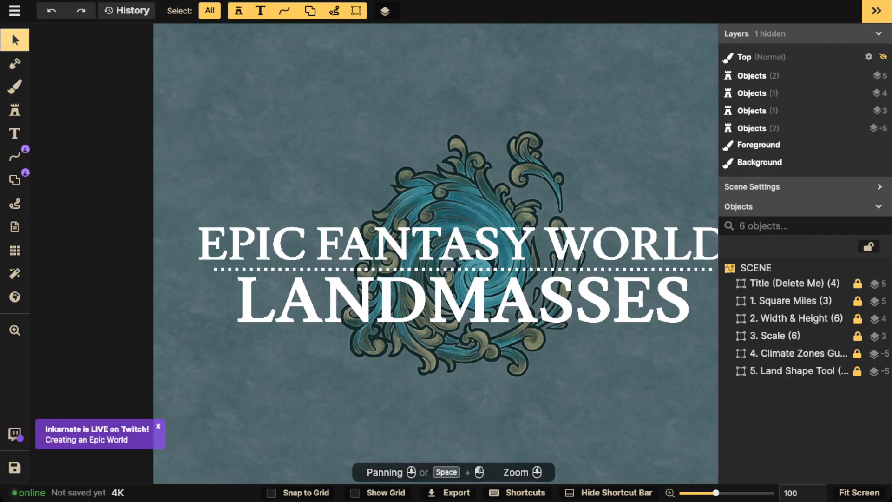
scroll(339, 151, "down", 1)
scroll(346, 154, "down", 2)
left_click_drag(347, 155, 349, 168)
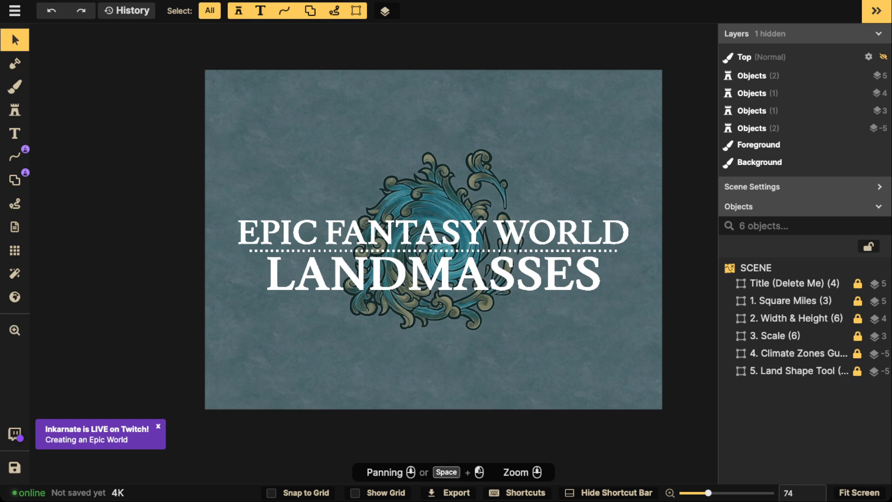
scroll(346, 171, "up", 1)
- Delete the Title (Delete Me) group from the scene
left_click(794, 283)
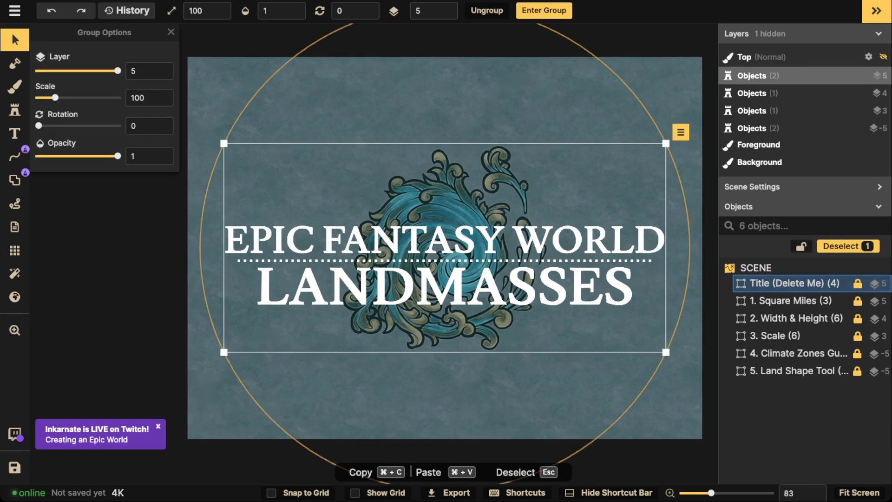
key("Escape")
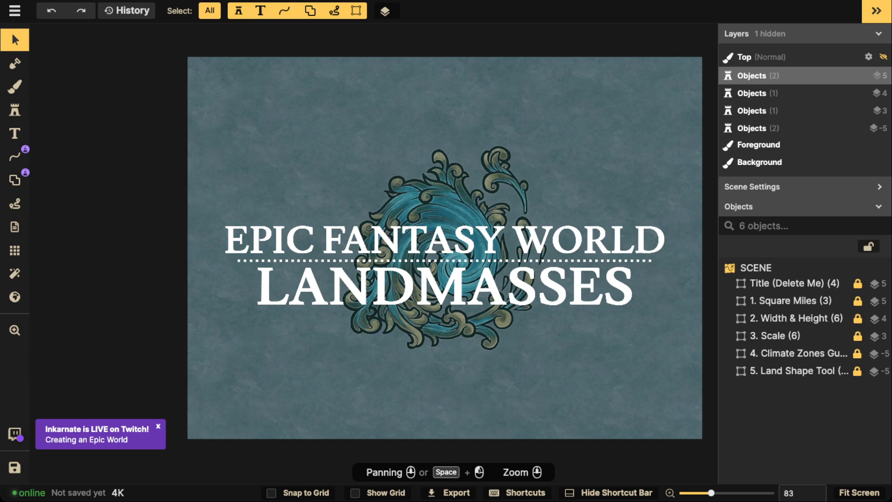
left_click(794, 283)
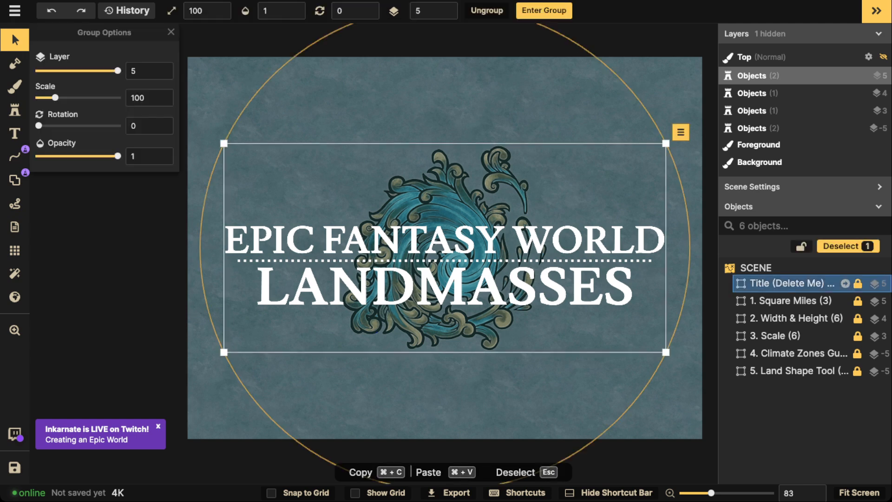
key("Delete")
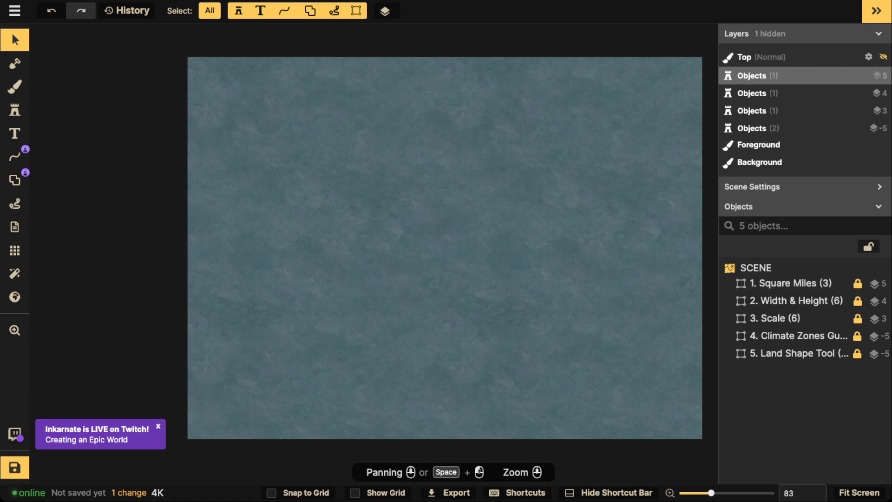
- Show the square grid over the map
left_click(15, 250)
left_click(40, 53)
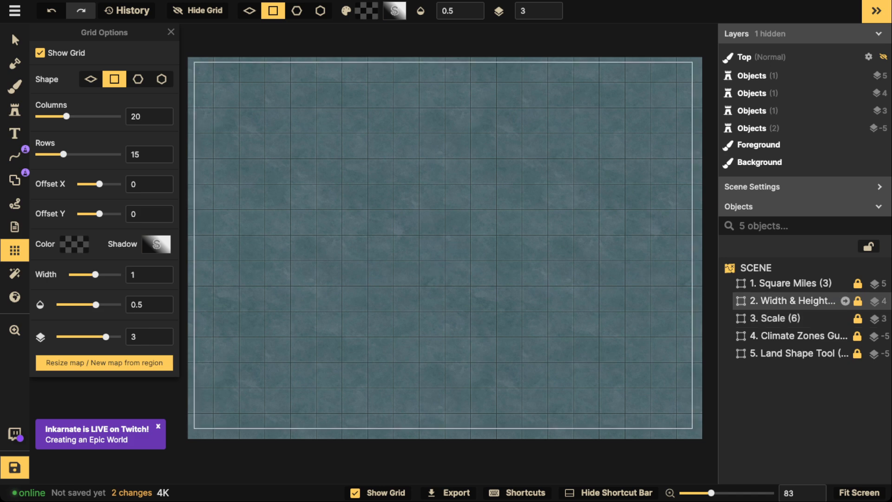
- Reveal the 1. Square Miles group by setting its opacity to 1
left_click(796, 300)
left_click(791, 283)
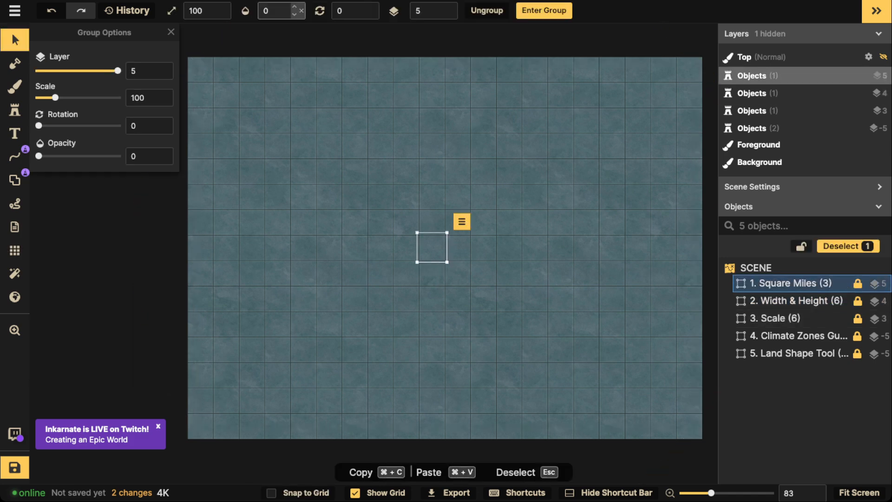
left_click(301, 8)
scroll(427, 254, "up", 8)
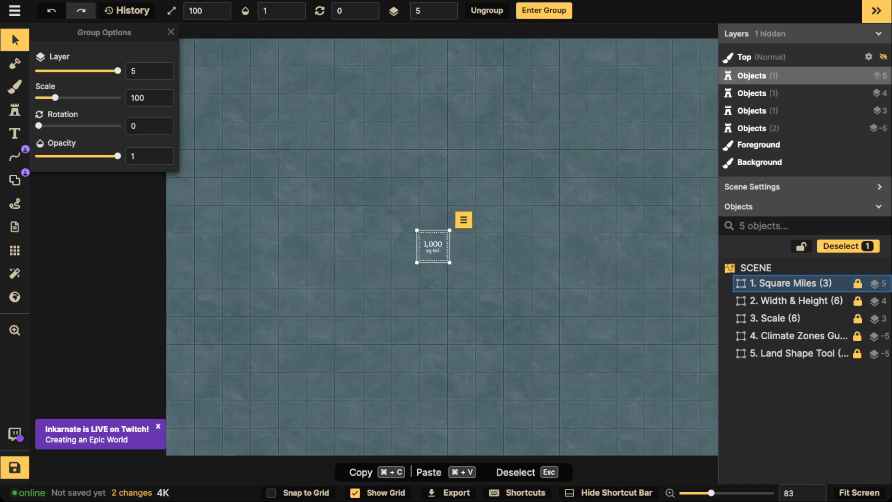
scroll(430, 254, "up", 2)
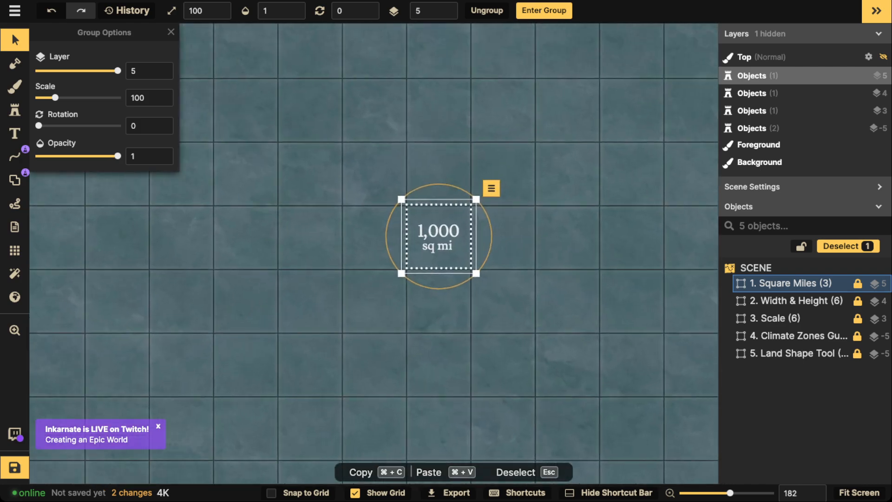
scroll(430, 254, "down", 4)
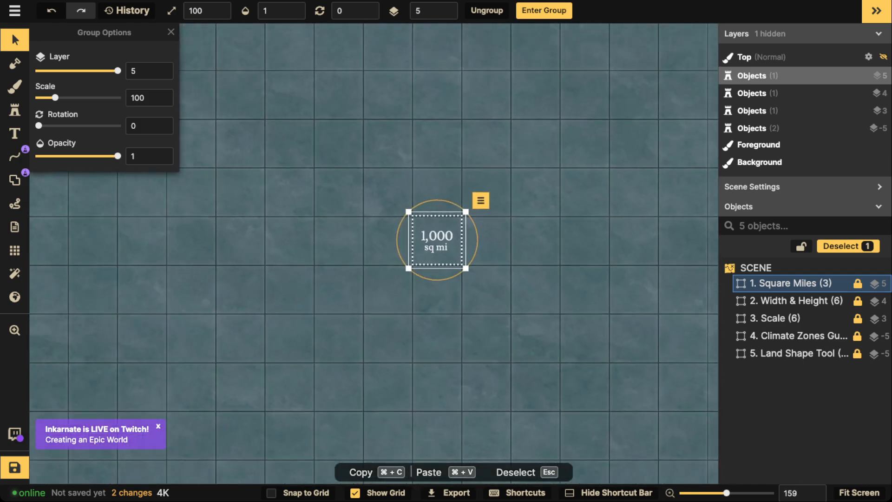
- Reveal the 2. Width & Height group by setting its opacity to 1
left_click(785, 318)
left_click(797, 301)
scroll(270, 109, "down", 5)
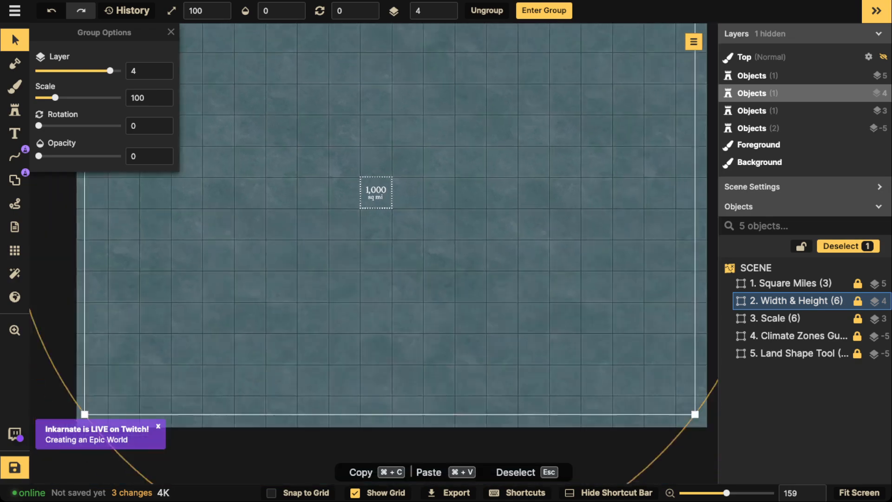
scroll(236, 106, "down", 5)
left_click(282, 11)
type("1")
key("Return")
left_click_drag(274, 121, 314, 231)
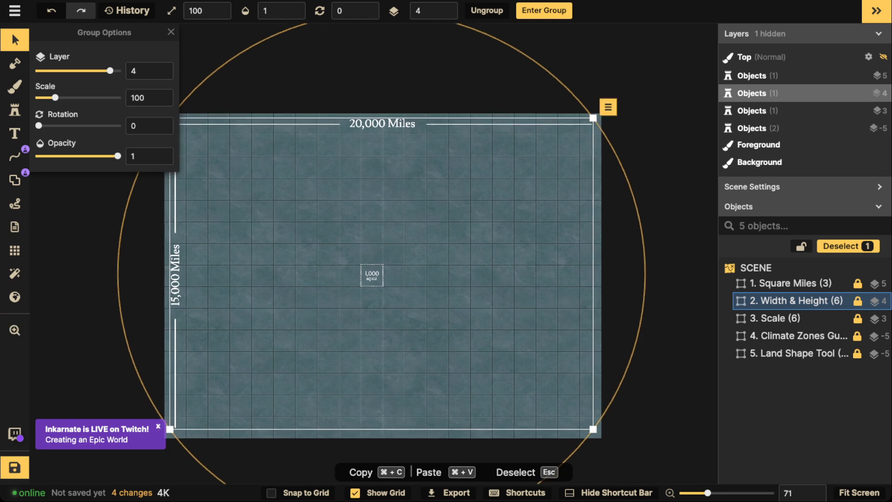
scroll(382, 342, "up", 5)
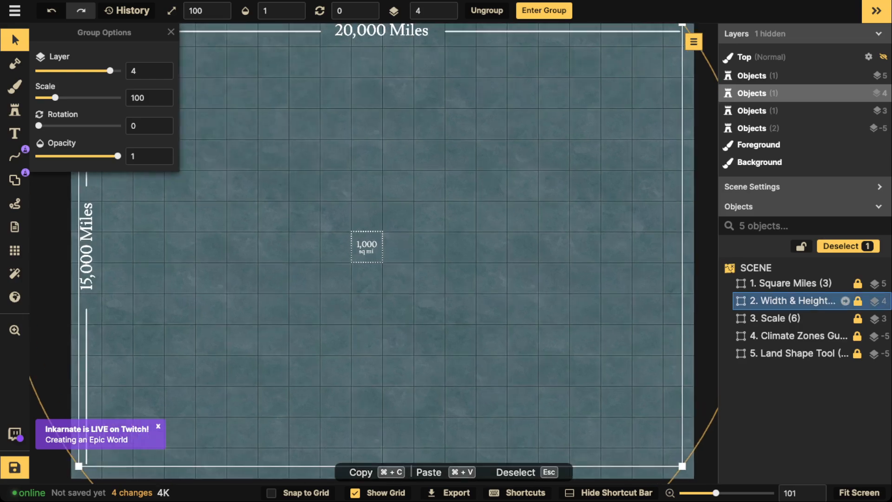
- Set the opacity of the 3. Scale group to 1, inspect the scale bar and deselect it
left_click(780, 318)
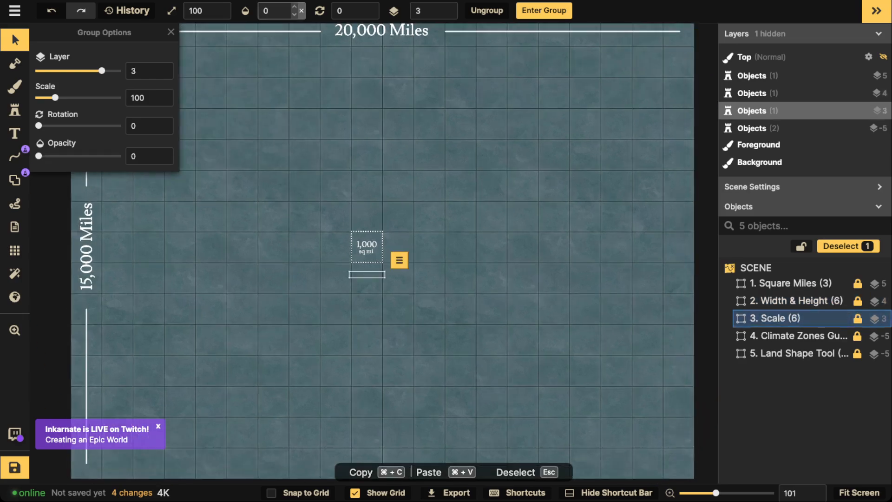
left_click(300, 7)
scroll(363, 281, "up", 3)
scroll(362, 270, "up", 10)
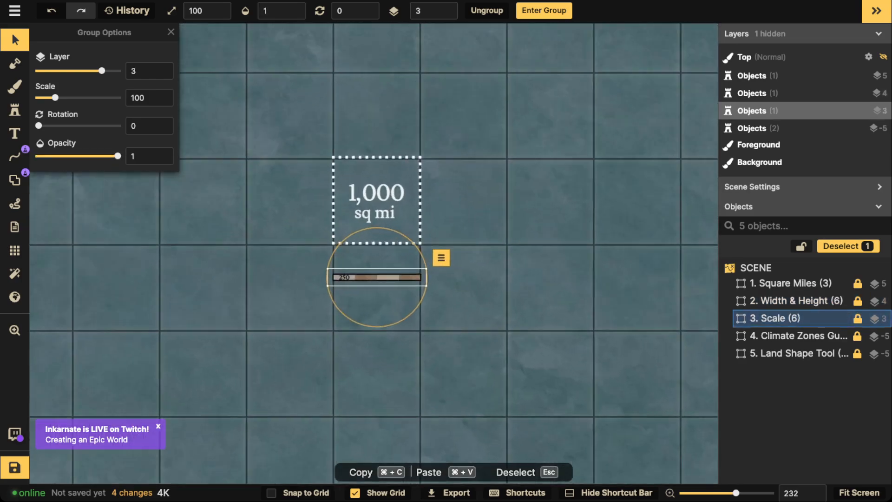
scroll(374, 253, "up", 5)
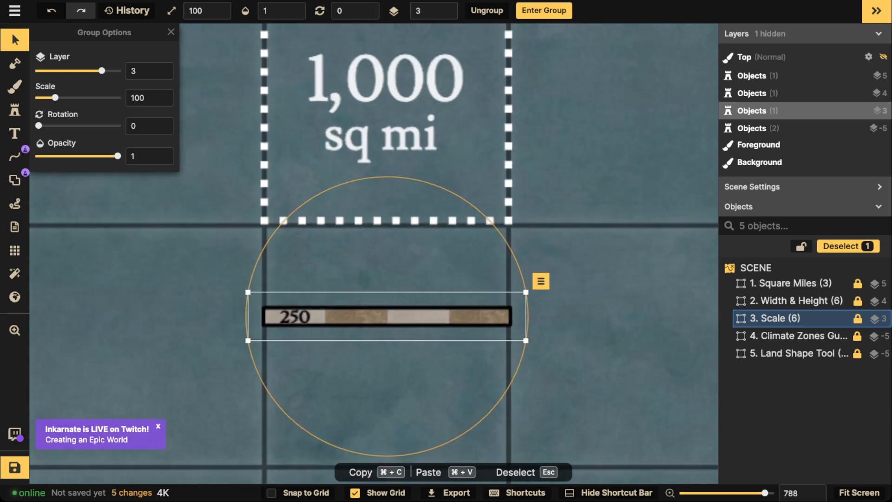
key("Escape")
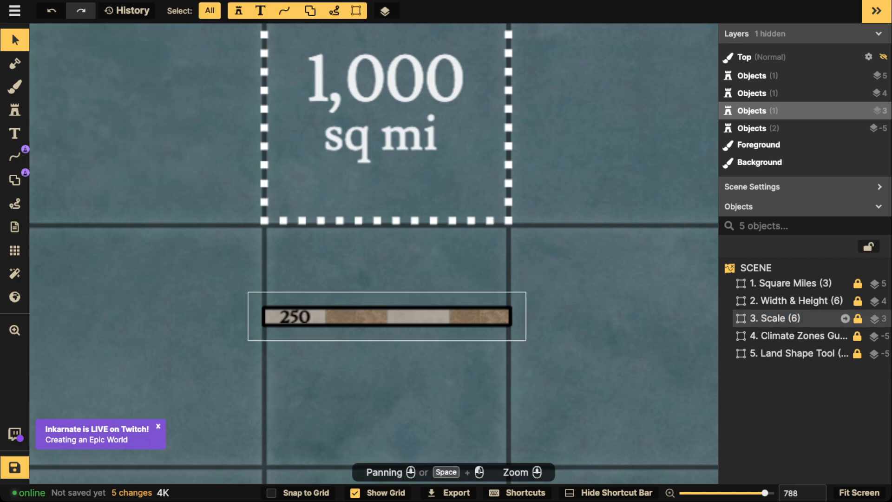
- Unlock the 3. Scale group and try moving it away from the square mile marker and rotating it to 30 and 15 degrees
left_click(857, 318)
left_click(387, 317)
scroll(386, 317, "up", 3)
left_click_drag(386, 316, 476, 388)
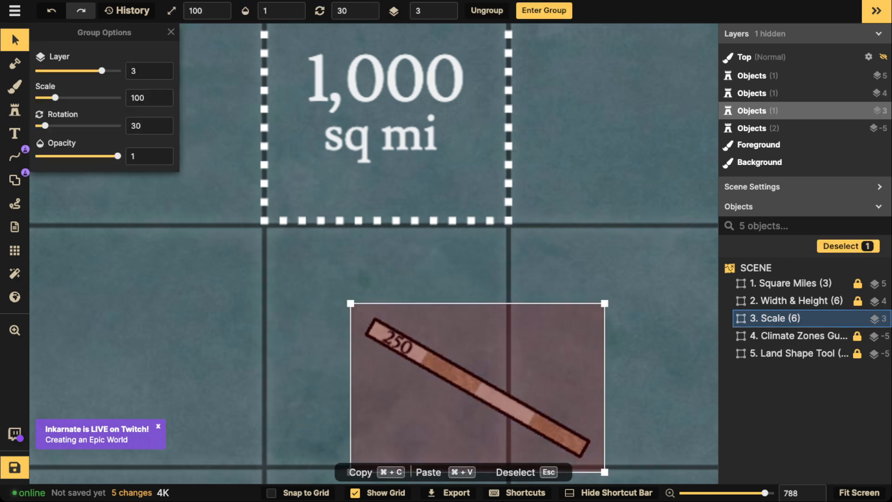
scroll(477, 388, "down", 3)
scroll(477, 388, "up", 2)
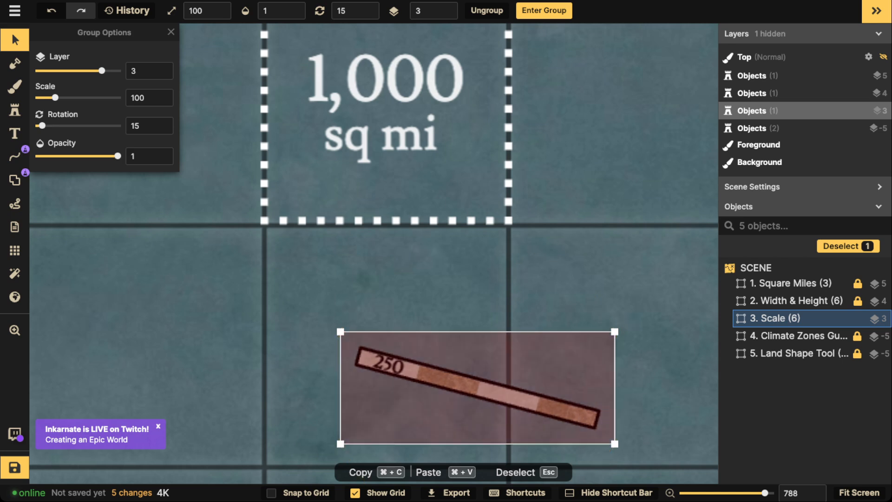
- Return the 3. Scale group to 0 degrees rotation just beneath the 1,000 sq mi square and lock it again
scroll(477, 388, "down", 1)
left_click_drag(477, 388, 386, 305)
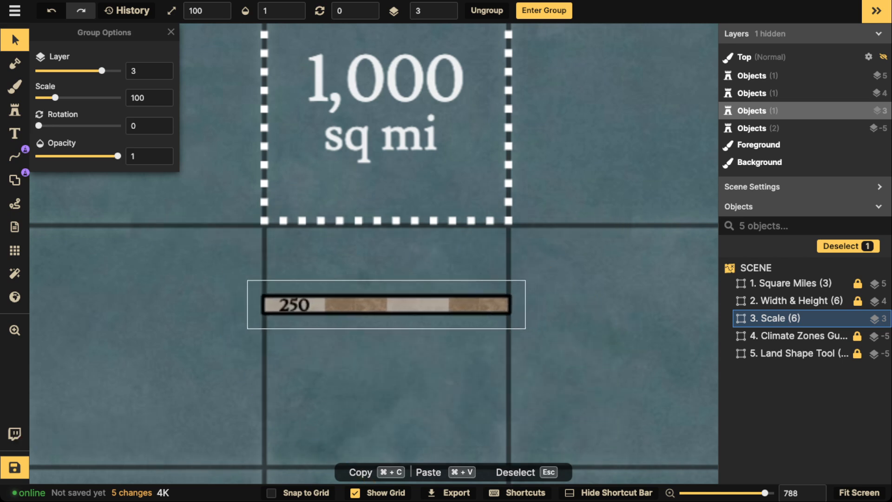
scroll(858, 316, "down", 2)
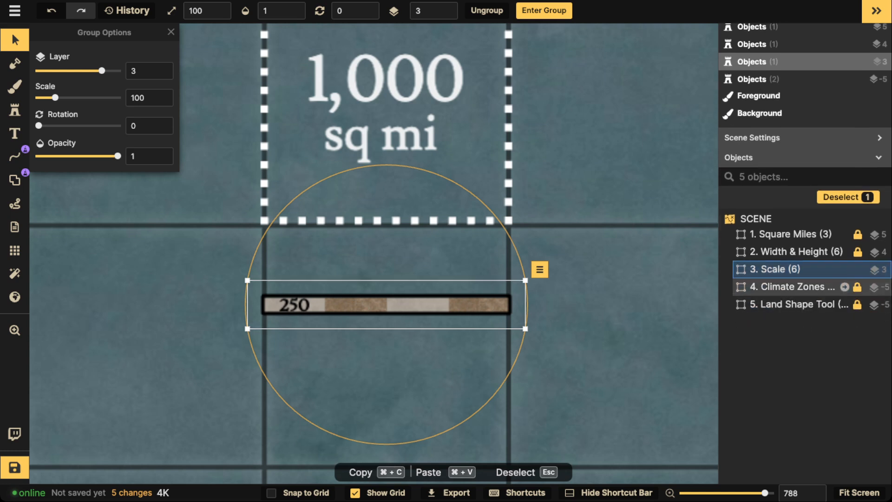
left_click(858, 270)
- Select all five guide groups in the scene, hide them by setting their opacity to 0, and deselect them
scroll(711, 259, "down", 3)
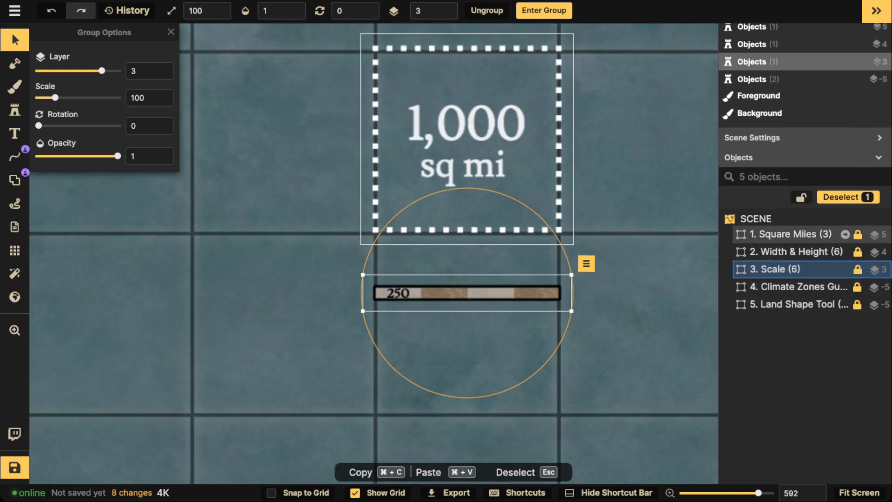
left_click(845, 235)
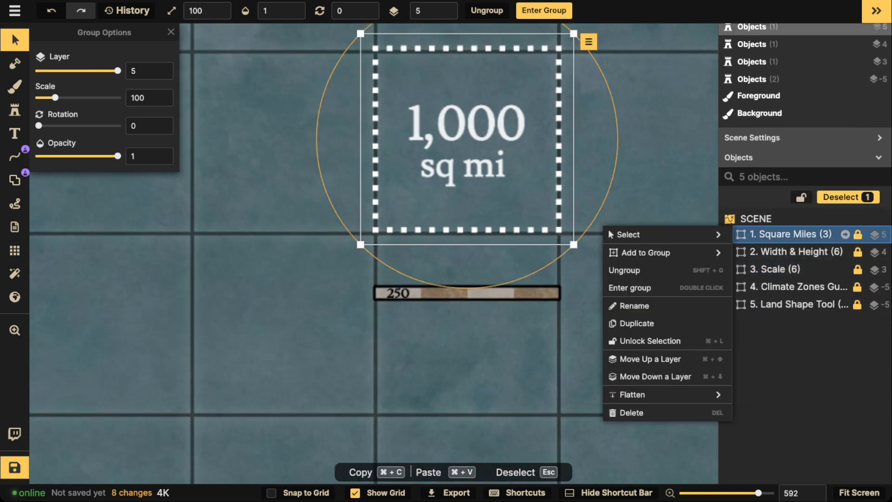
mouse_move(711, 235)
left_click(523, 270)
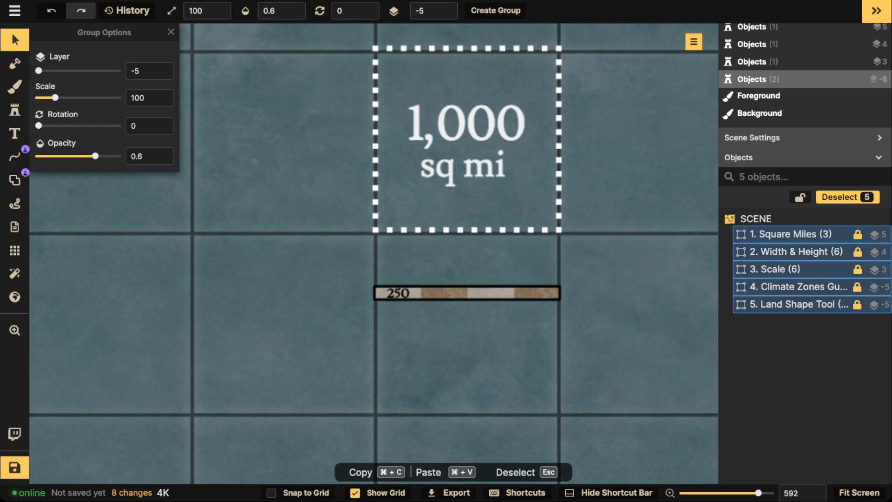
left_click(278, 11)
type("0")
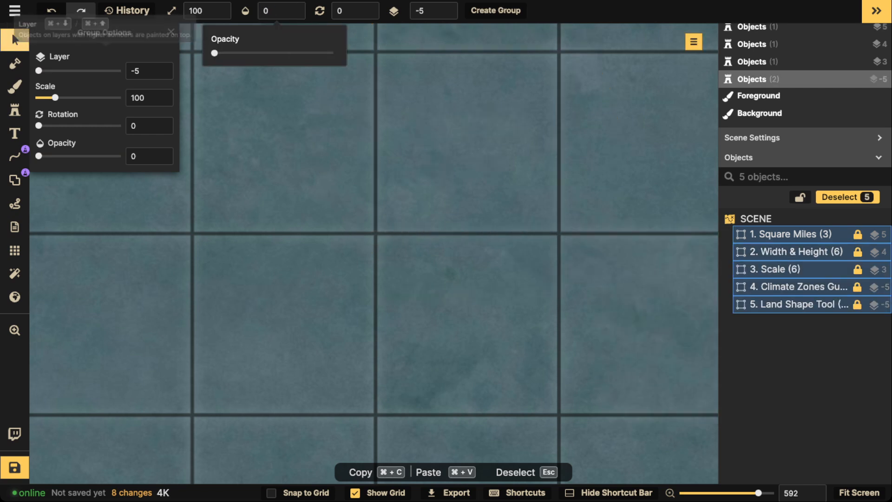
left_click(388, 157)
scroll(389, 157, "down", 10)
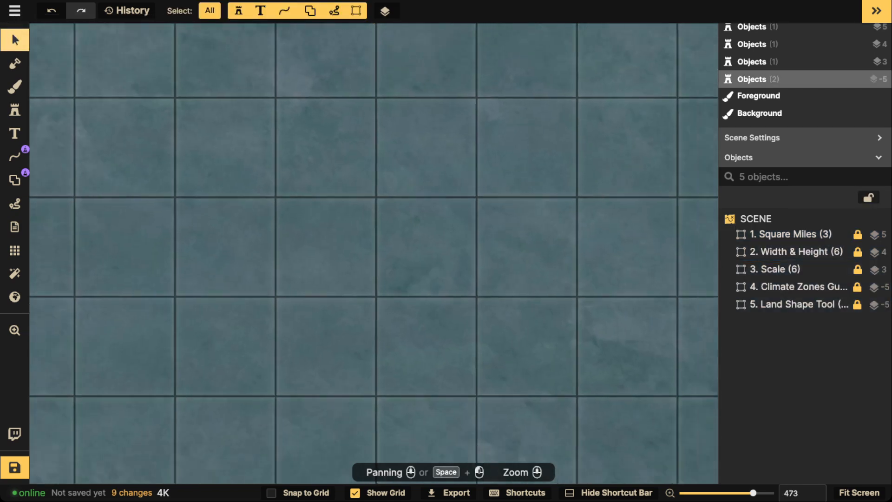
scroll(388, 157, "down", 8)
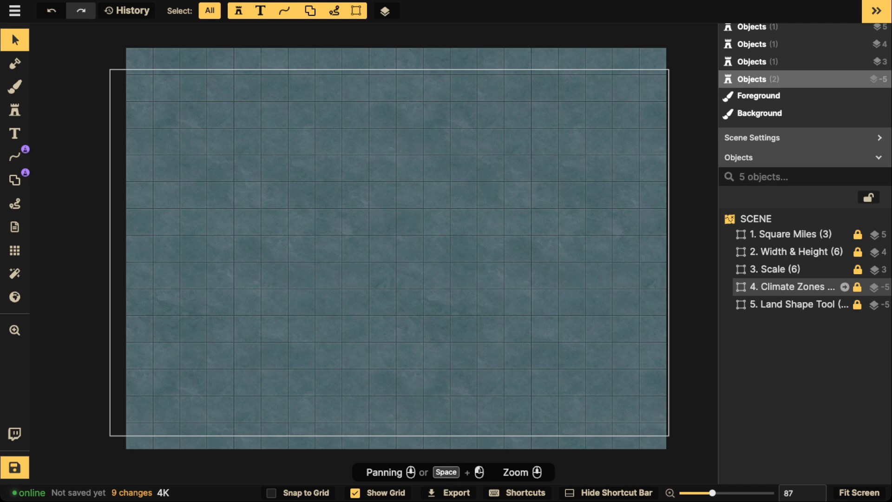
- Set the opacity of the 4. Climate Zones group to 1 and deselect it
left_click(793, 287)
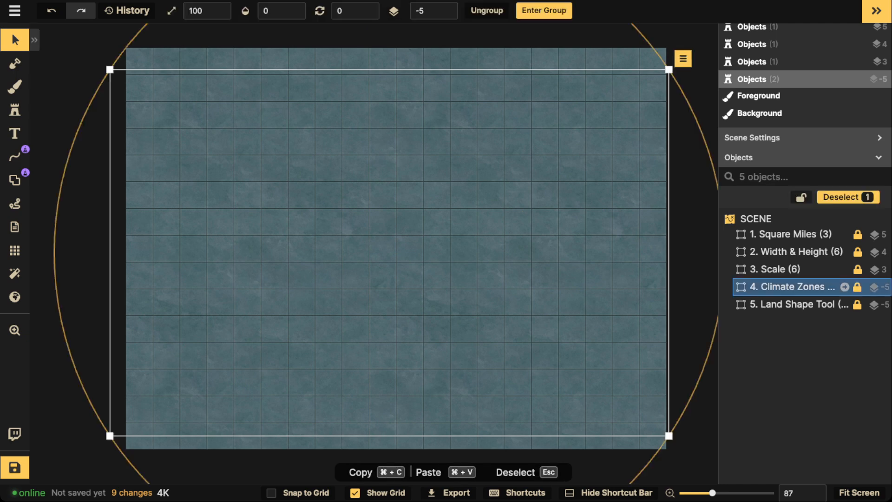
left_click(294, 6)
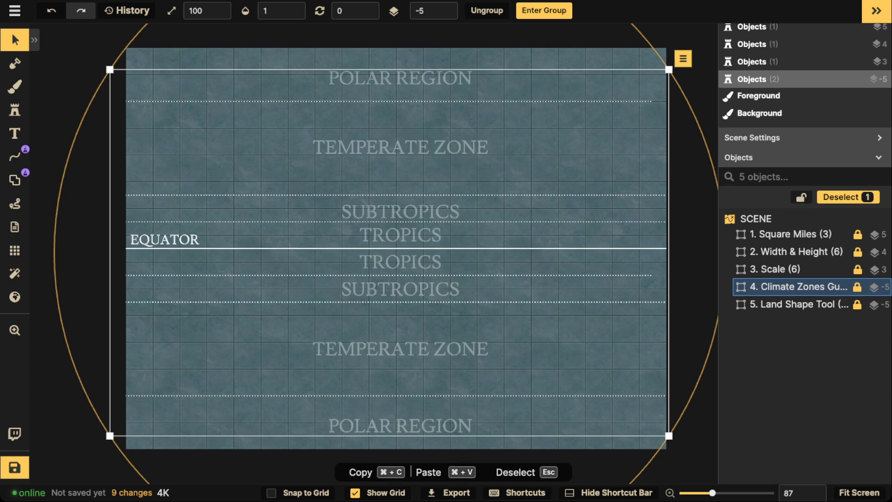
key("Escape")
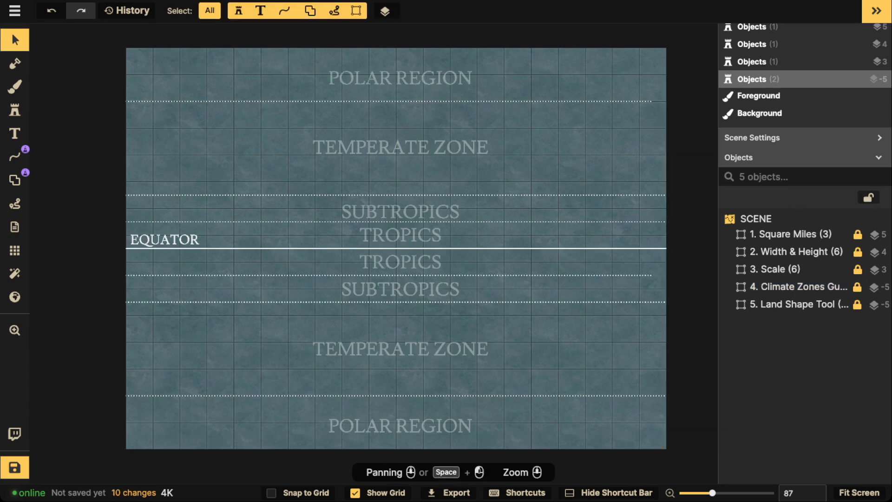
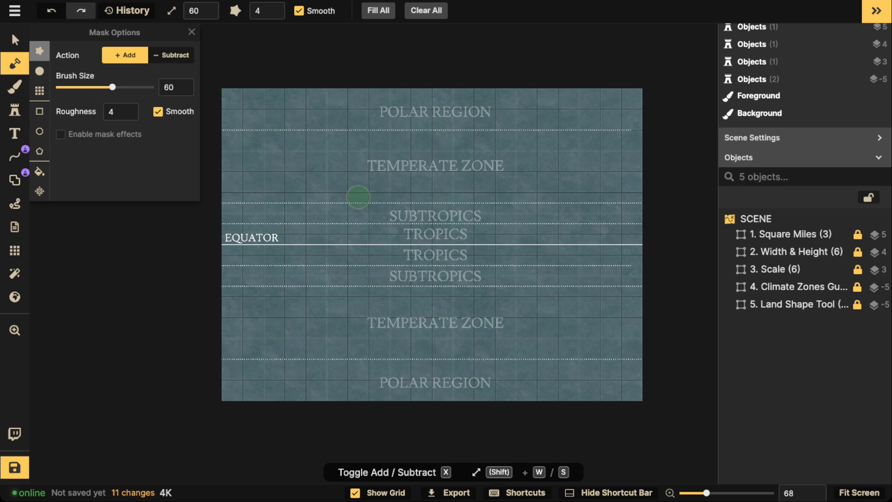
- Outline one large landmass with the adding mask brush at size 60 and roughness 4, and fill its enclosed interior with land
mouse_move(326, 136)
left_mouse_down()
mouse_move(295, 164)
mouse_move(269, 169)
mouse_move(260, 158)
mouse_move(258, 197)
mouse_move(281, 214)
mouse_move(305, 213)
mouse_move(312, 228)
mouse_move(349, 223)
mouse_move(361, 286)
mouse_move(349, 295)
mouse_move(304, 271)
mouse_move(261, 325)
mouse_move(263, 367)
mouse_move(285, 380)
mouse_move(307, 376)
mouse_move(319, 356)
mouse_move(345, 353)
mouse_move(386, 366)
mouse_move(391, 387)
mouse_move(453, 375)
mouse_move(490, 379)
mouse_move(510, 375)
mouse_move(487, 345)
mouse_move(505, 313)
mouse_move(539, 310)
mouse_move(561, 328)
mouse_move(559, 353)
mouse_move(574, 376)
mouse_move(608, 356)
mouse_move(613, 299)
mouse_move(603, 277)
mouse_move(593, 260)
mouse_move(568, 257)
mouse_move(552, 240)
mouse_move(600, 227)
mouse_move(608, 208)
mouse_move(577, 173)
mouse_move(600, 146)
mouse_move(595, 127)
mouse_move(562, 111)
mouse_move(533, 114)
mouse_move(511, 136)
mouse_move(445, 146)
mouse_move(436, 169)
mouse_move(449, 201)
mouse_move(414, 210)
mouse_move(330, 128)
mouse_move(346, 164)
mouse_move(325, 161)
mouse_move(262, 193)
mouse_move(331, 153)
mouse_move(328, 169)
mouse_move(375, 208)
left_mouse_up()
left_click(39, 172)
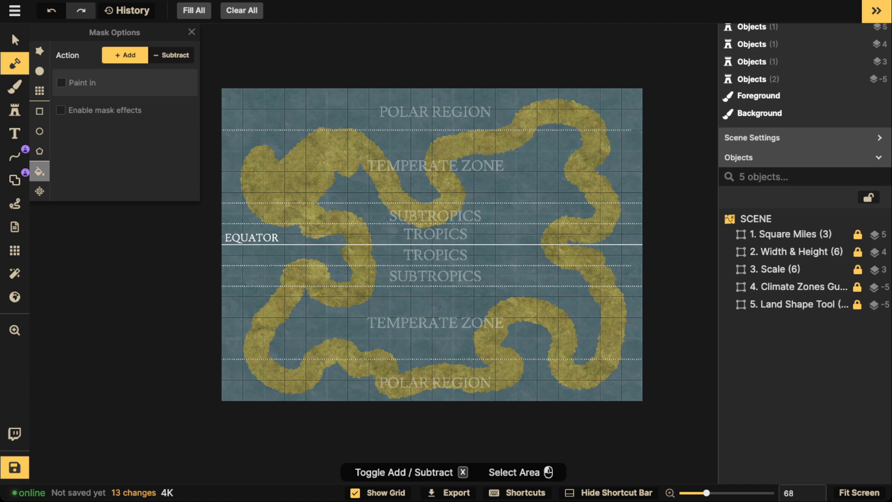
left_click(431, 271)
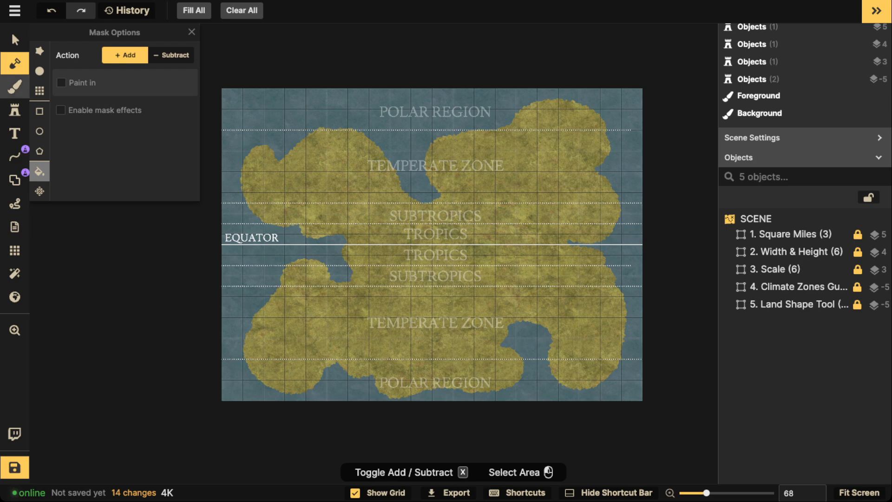
- Carve narrow water channels through the landmass with a size 20 subtracting mask brush, dividing it into four corner continents and a central one
left_click(14, 64)
left_click(15, 63)
key("x")
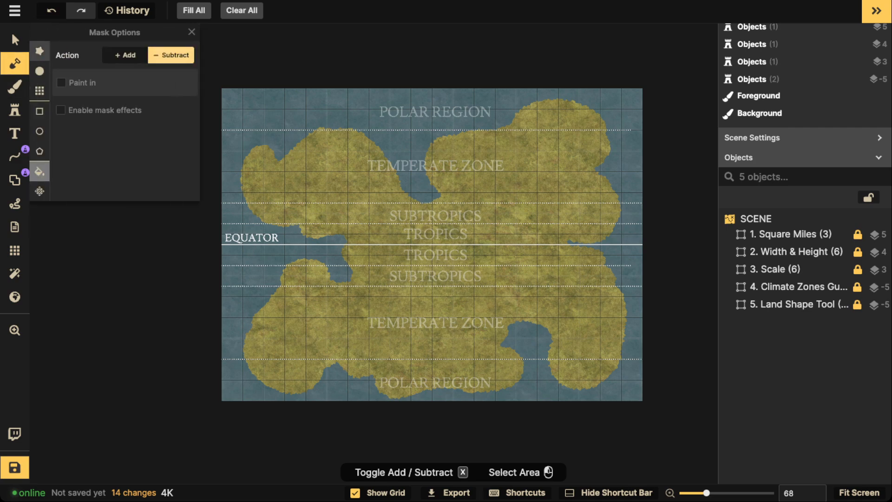
left_click(40, 51)
scroll(400, 195, "up", 4)
key("shift+s")
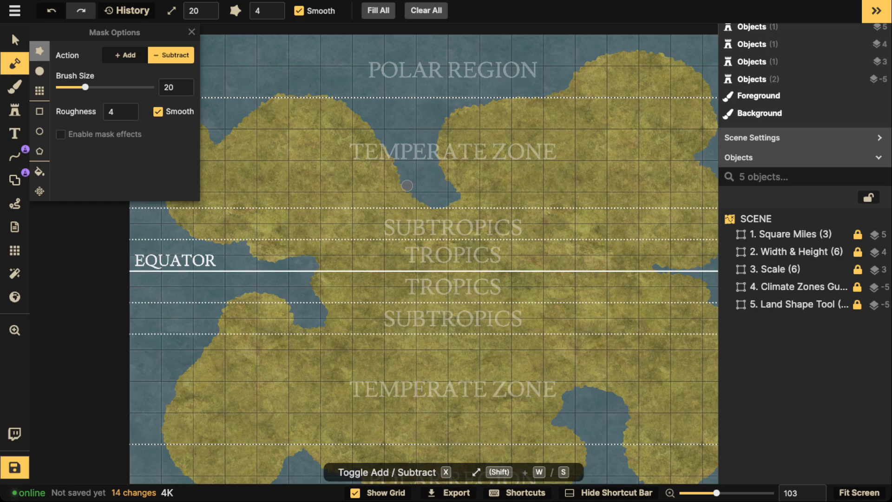
scroll(407, 185, "down", 5)
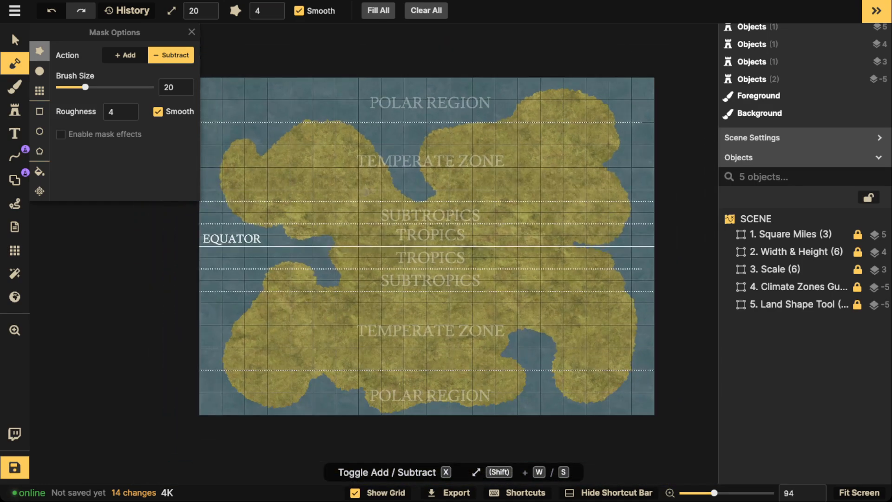
scroll(360, 197, "up", 2)
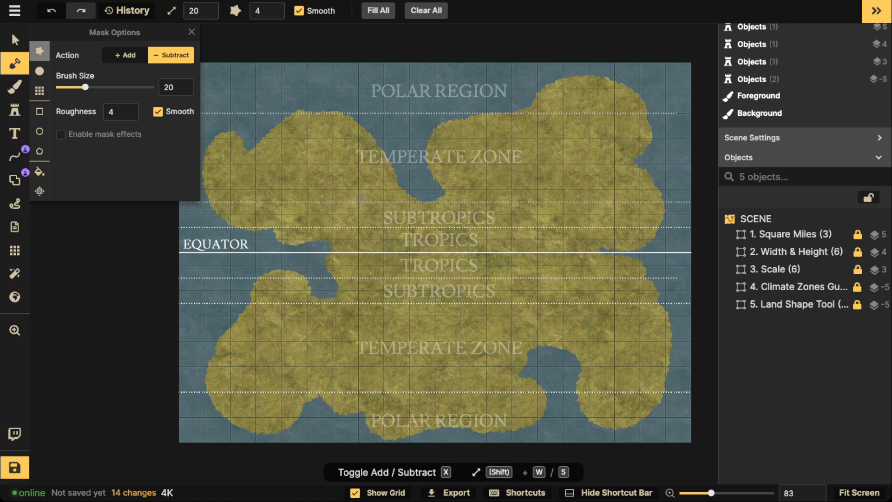
mouse_move(404, 181)
left_mouse_down()
mouse_move(400, 211)
mouse_move(377, 228)
mouse_move(360, 270)
mouse_move(331, 283)
left_mouse_up()
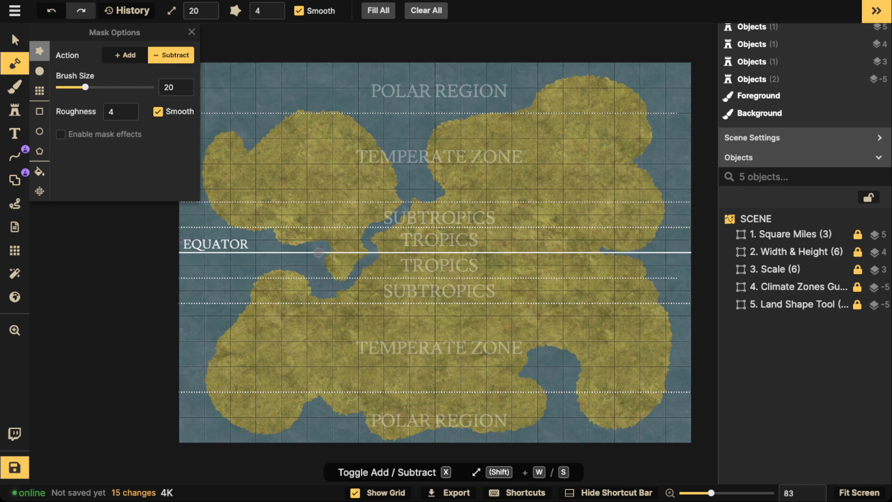
mouse_move(351, 280)
left_mouse_down()
mouse_move(370, 309)
mouse_move(397, 327)
mouse_move(413, 294)
mouse_move(427, 299)
mouse_move(445, 339)
mouse_move(432, 373)
mouse_move(396, 395)
mouse_move(368, 399)
mouse_move(366, 418)
left_mouse_up()
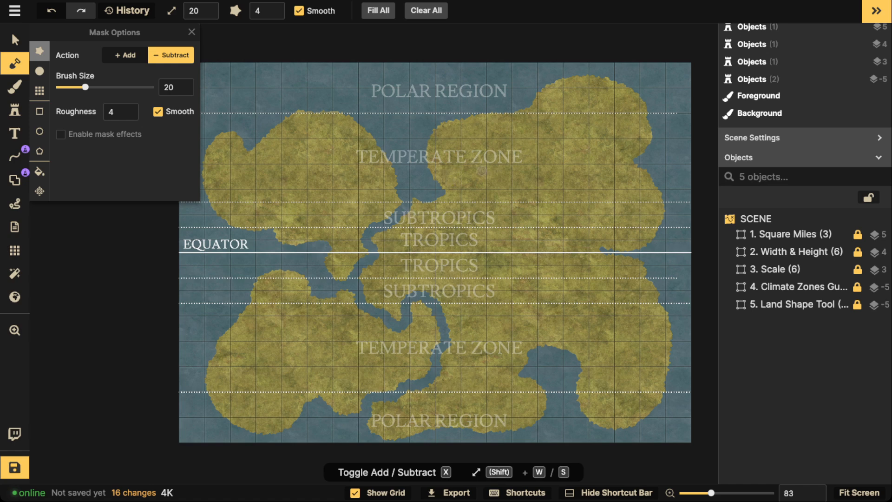
mouse_move(440, 185)
left_mouse_down()
mouse_move(513, 195)
mouse_move(527, 205)
mouse_move(518, 235)
mouse_move(531, 249)
mouse_move(598, 221)
mouse_move(618, 242)
mouse_move(609, 250)
mouse_move(646, 255)
mouse_move(658, 271)
mouse_move(656, 293)
left_mouse_up()
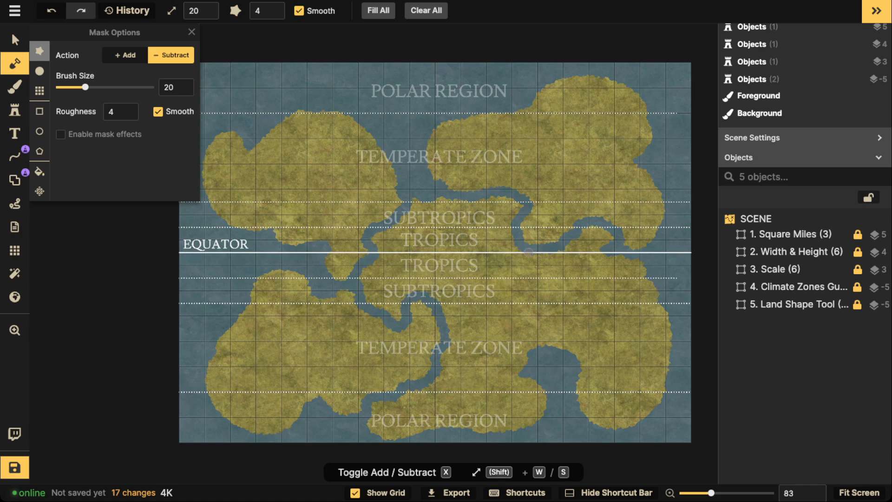
mouse_move(531, 250)
left_mouse_down()
mouse_move(529, 287)
mouse_move(507, 318)
mouse_move(518, 341)
mouse_move(541, 341)
mouse_move(555, 357)
left_mouse_up()
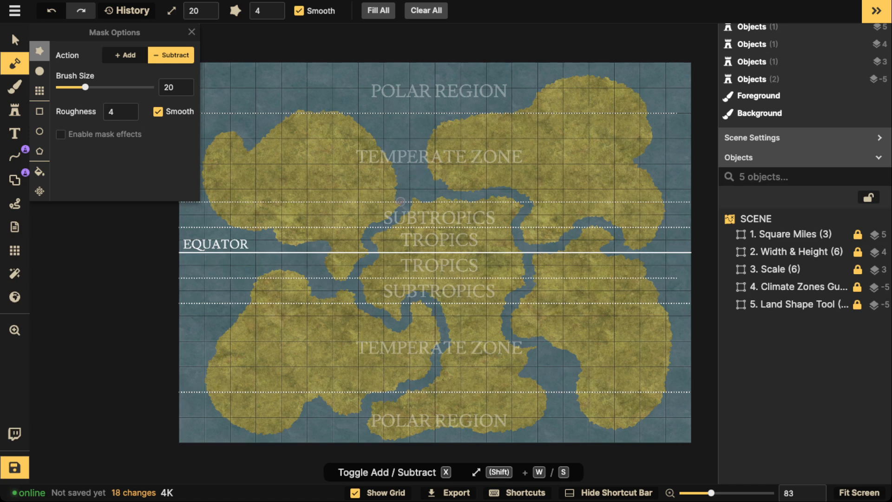
- Erode the southwest continent's coasts into an irregular shape and widen the strait between it and the central continent
mouse_move(361, 239)
left_mouse_down()
mouse_move(354, 271)
mouse_move(415, 202)
mouse_move(376, 246)
mouse_move(362, 290)
mouse_move(375, 311)
mouse_move(403, 319)
left_mouse_up()
mouse_move(357, 292)
left_mouse_down()
mouse_move(324, 298)
mouse_move(284, 268)
mouse_move(263, 271)
mouse_move(246, 319)
mouse_move(226, 333)
mouse_move(232, 357)
mouse_move(212, 364)
mouse_move(209, 376)
mouse_move(228, 349)
mouse_move(229, 320)
left_mouse_up()
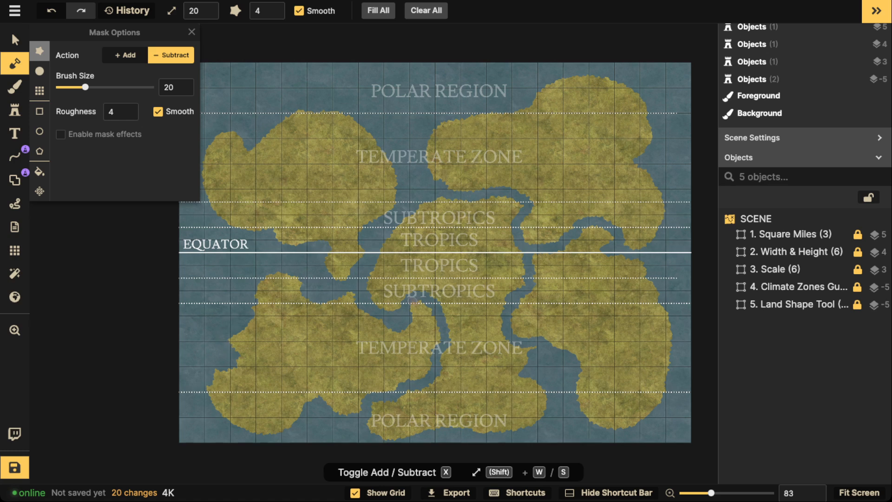
mouse_move(408, 300)
left_mouse_down()
mouse_move(400, 326)
mouse_move(416, 340)
mouse_move(400, 361)
mouse_move(409, 376)
mouse_move(427, 370)
mouse_move(440, 337)
mouse_move(420, 303)
mouse_move(424, 350)
left_mouse_up()
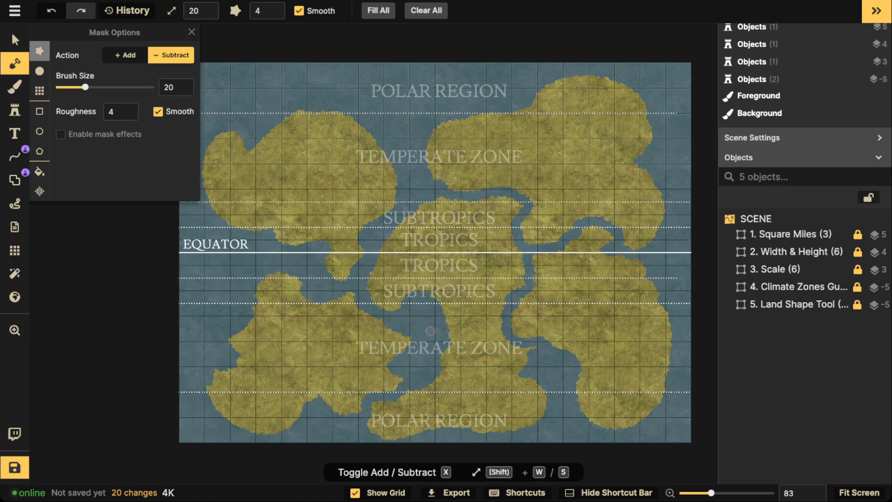
left_click_drag(363, 310, 383, 317)
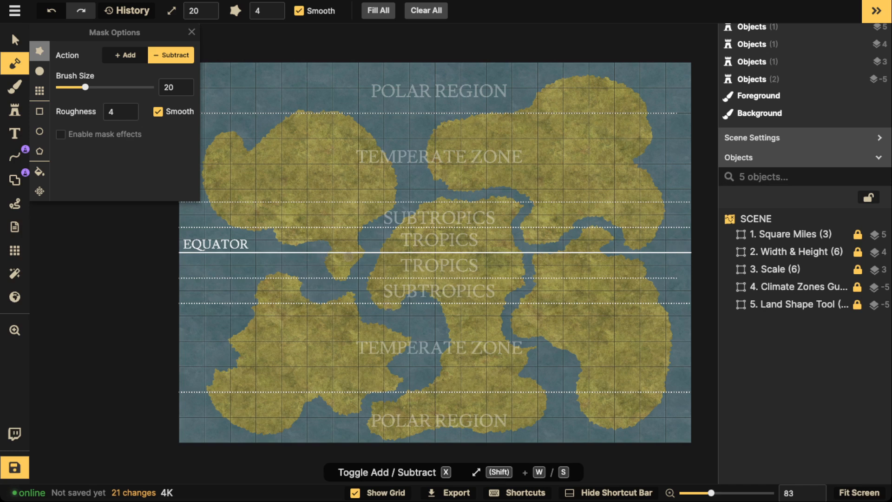
mouse_move(320, 306)
left_mouse_down()
mouse_move(326, 312)
mouse_move(329, 289)
left_mouse_up()
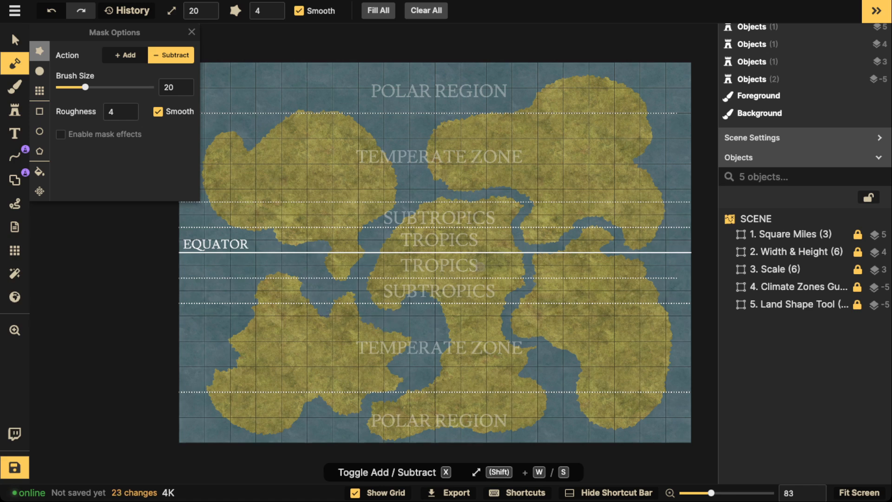
- Trim the central continent's southwestern tip and carve a curved bay into its west coast just south of the equator
mouse_move(416, 388)
left_mouse_down()
mouse_move(399, 413)
mouse_move(412, 436)
mouse_move(392, 408)
mouse_move(379, 402)
mouse_move(373, 429)
mouse_move(390, 428)
mouse_move(392, 410)
mouse_move(373, 416)
mouse_move(398, 438)
mouse_move(376, 431)
left_mouse_up()
mouse_move(421, 298)
left_mouse_down()
mouse_move(433, 284)
mouse_move(416, 278)
mouse_move(425, 271)
mouse_move(459, 277)
mouse_move(461, 292)
mouse_move(440, 277)
mouse_move(464, 285)
mouse_move(439, 279)
left_mouse_up()
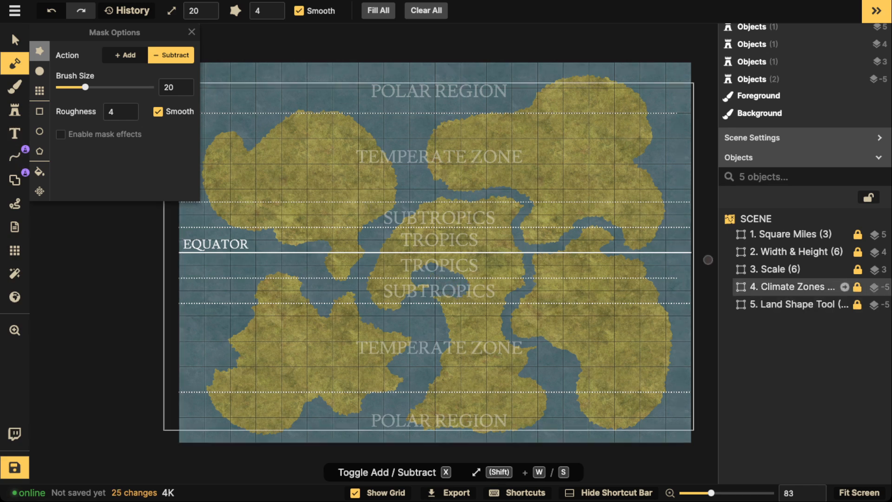
- Reduce the opacity of the 4. Climate Zones group to 0.21
left_click(792, 287)
left_click(281, 11)
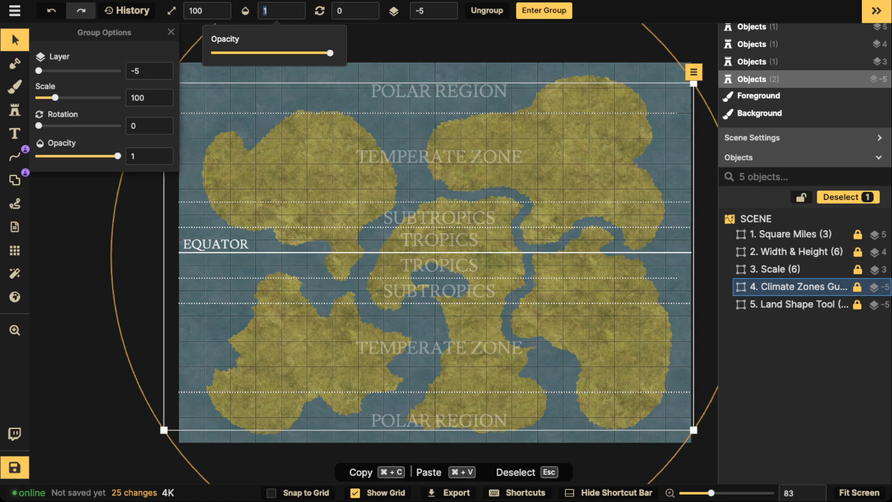
type("0.19")
left_click_drag(236, 53, 239, 53)
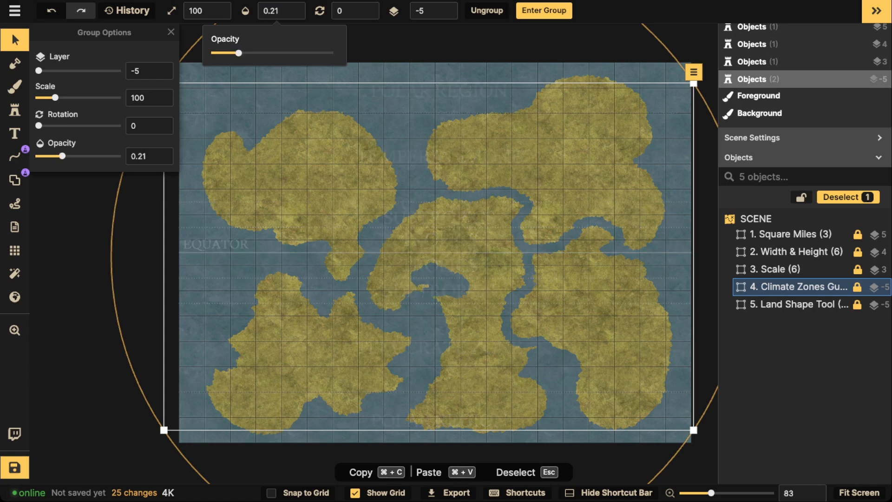
- Erode the central continent's east coast and the southeast continent's west coast with the size 20 subtracting mask brush, erasing most leftover fragments between them
scroll(445, 275, "up", 10)
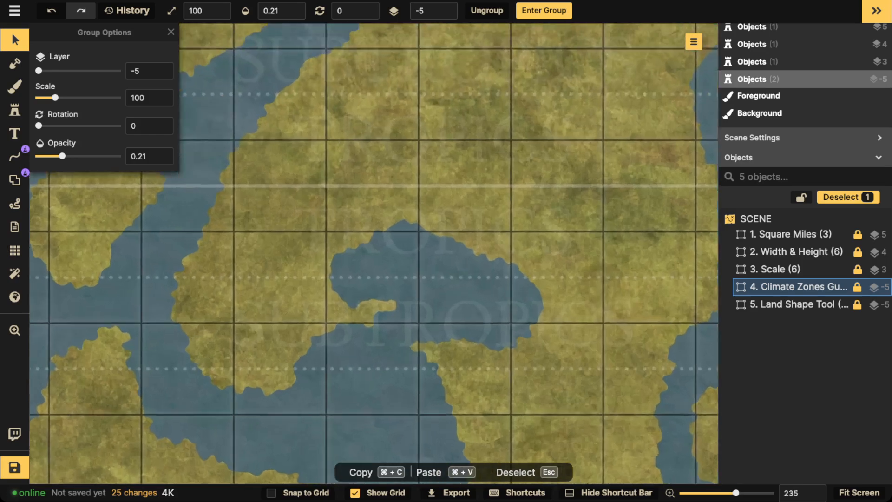
scroll(445, 275, "up", 2)
key("space")
left_click_drag(445, 275, 415, 206)
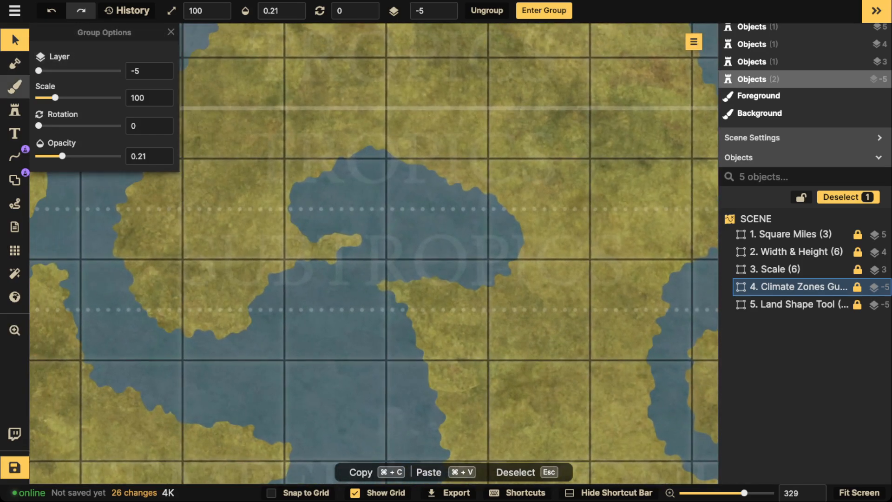
left_click(15, 63)
scroll(343, 203, "down", 8)
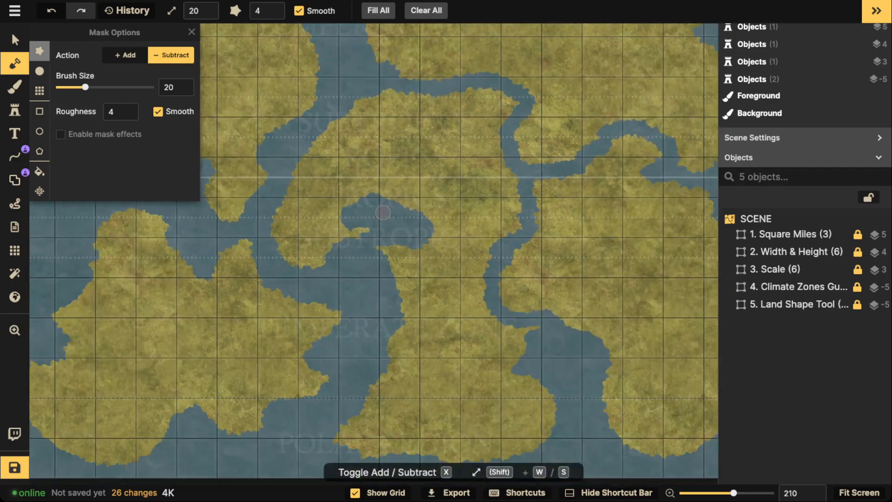
scroll(409, 221, "down", 4)
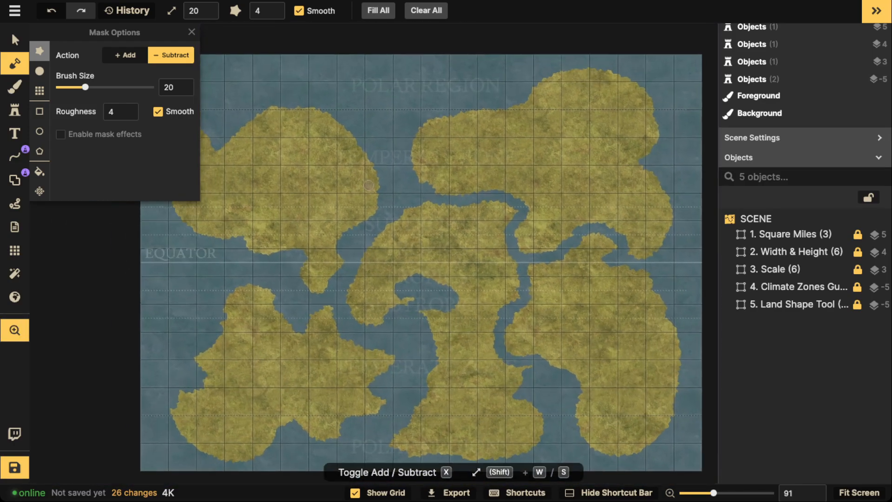
mouse_move(477, 207)
left_mouse_down()
mouse_move(472, 227)
mouse_move(507, 246)
mouse_move(491, 235)
mouse_move(486, 206)
mouse_move(510, 250)
mouse_move(515, 297)
mouse_move(506, 313)
mouse_move(548, 299)
mouse_move(535, 318)
mouse_move(568, 326)
left_mouse_up()
mouse_move(513, 323)
left_mouse_down()
mouse_move(515, 351)
mouse_move(541, 324)
mouse_move(535, 333)
mouse_move(544, 338)
mouse_move(518, 349)
mouse_move(524, 330)
mouse_move(554, 311)
mouse_move(546, 302)
mouse_move(563, 301)
mouse_move(496, 308)
mouse_move(490, 334)
left_mouse_up()
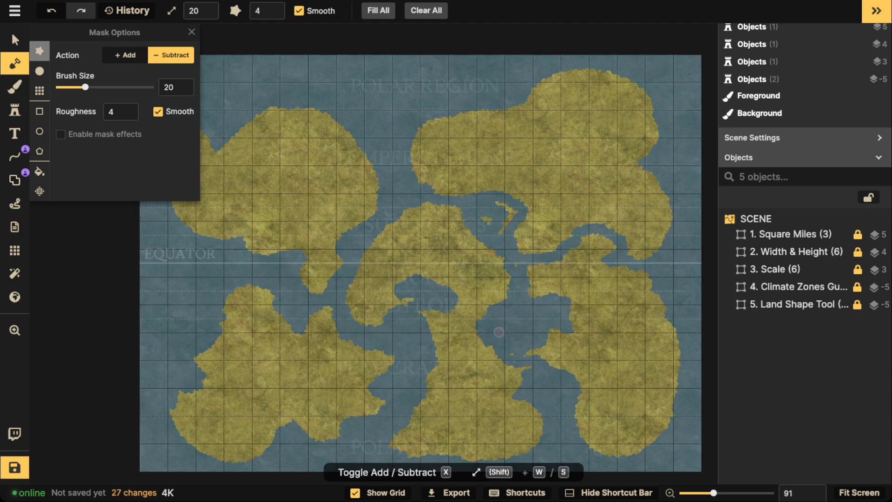
left_click(514, 353)
mouse_move(507, 209)
left_mouse_down()
mouse_move(497, 207)
mouse_move(488, 223)
mouse_move(487, 211)
left_mouse_up()
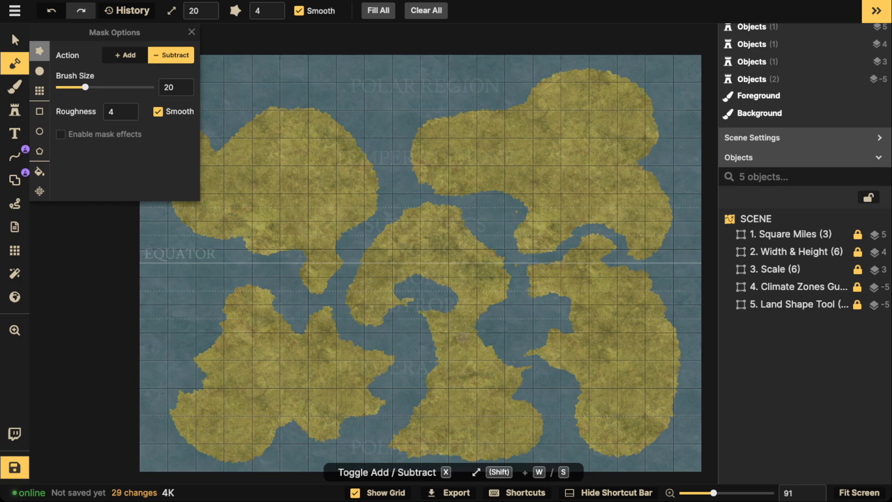
- Erase the thin land spits at the southern end of the strait between the central and southeast continents
scroll(439, 387, "up", 6)
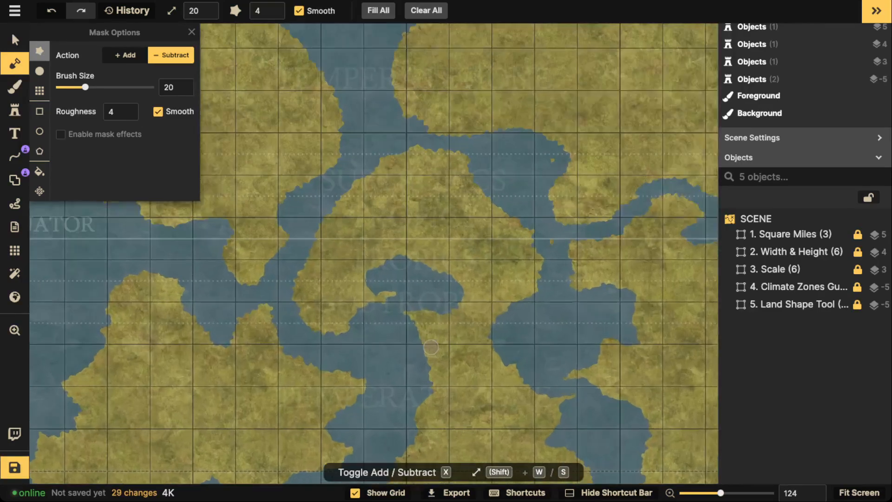
scroll(488, 333, "up", 2)
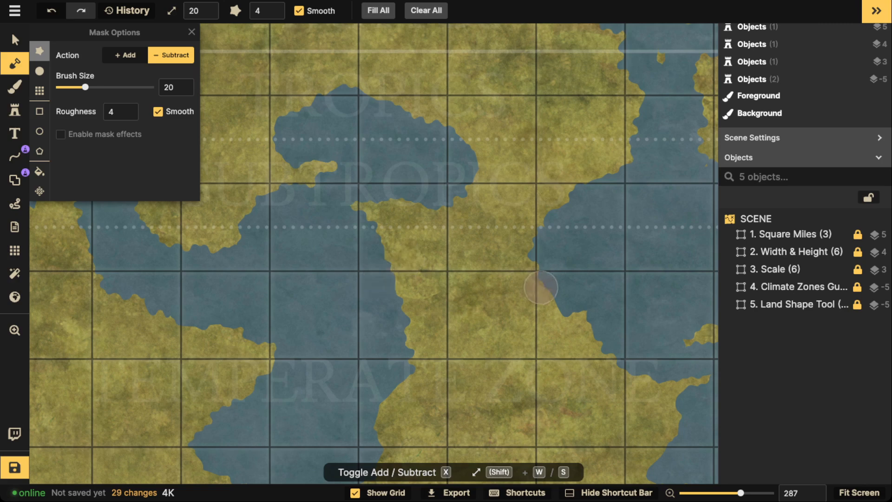
scroll(446, 286, "up", 1)
scroll(446, 286, "down", 7)
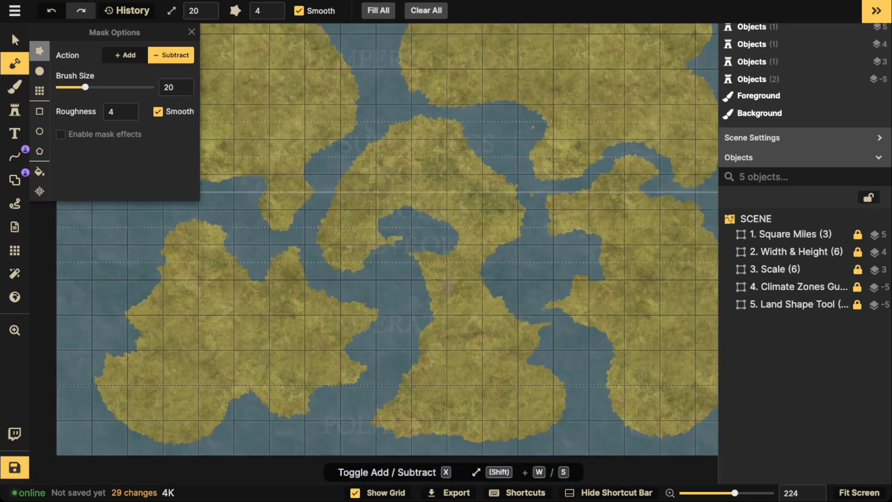
left_click(549, 304)
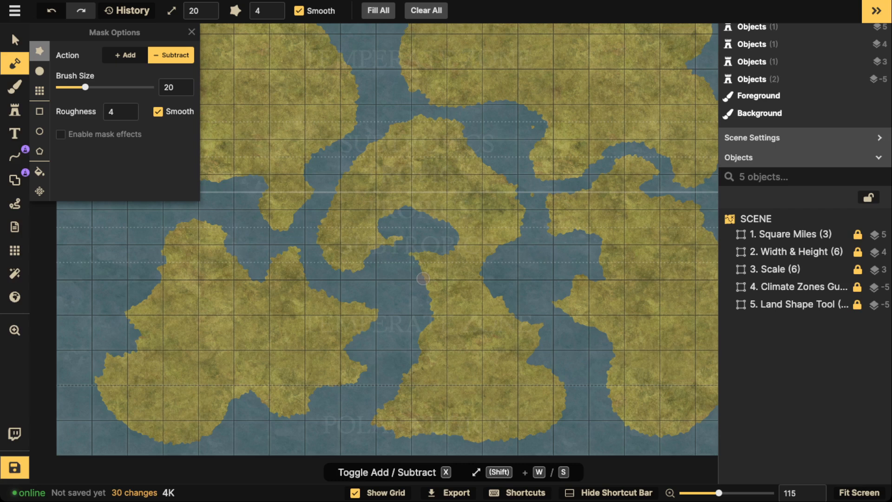
- Try cutting a channel across the central continent's narrow neck just south of the bay, and undo it
mouse_move(490, 269)
left_mouse_down()
mouse_move(465, 285)
mouse_move(419, 286)
mouse_move(460, 290)
mouse_move(487, 277)
mouse_move(437, 288)
mouse_move(421, 307)
left_mouse_up()
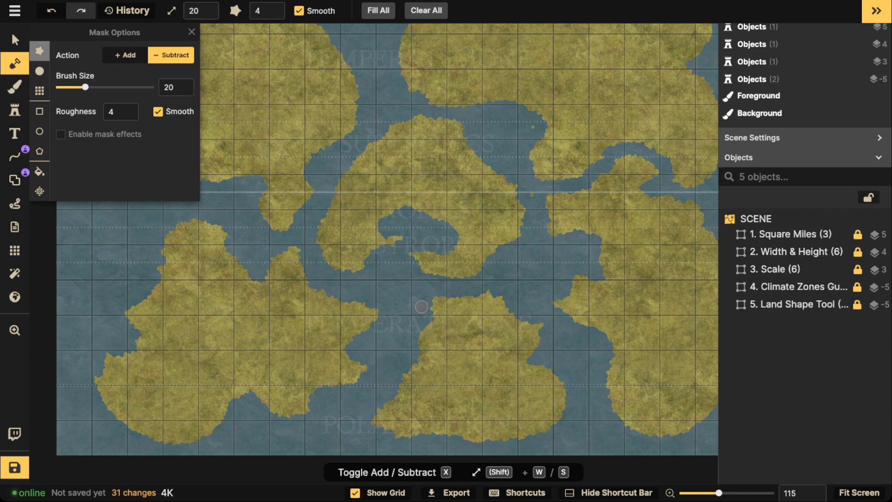
key("ctrl+z")
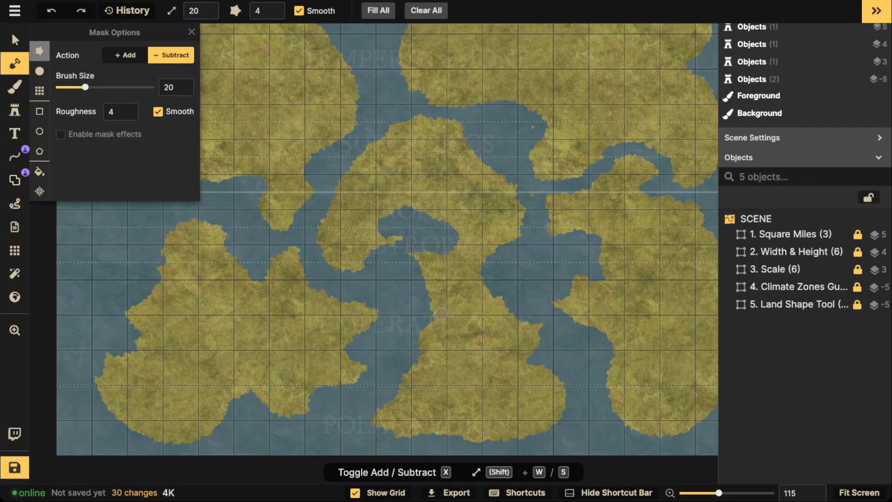
- Carve a wide sea across the southern temperate zone, separating the central continent from a landmass in the south polar region
mouse_move(441, 314)
left_mouse_down()
mouse_move(450, 333)
mouse_move(525, 316)
mouse_move(424, 344)
mouse_move(396, 378)
mouse_move(487, 334)
mouse_move(541, 329)
mouse_move(470, 378)
mouse_move(485, 382)
mouse_move(563, 361)
mouse_move(490, 381)
mouse_move(478, 356)
mouse_move(442, 352)
left_mouse_up()
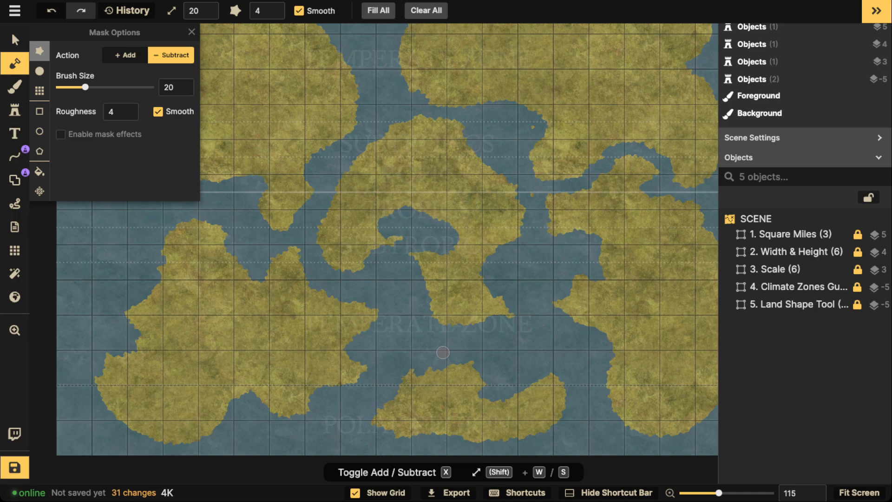
scroll(407, 325, "down", 3)
key("space")
left_click_drag(394, 170, 396, 202)
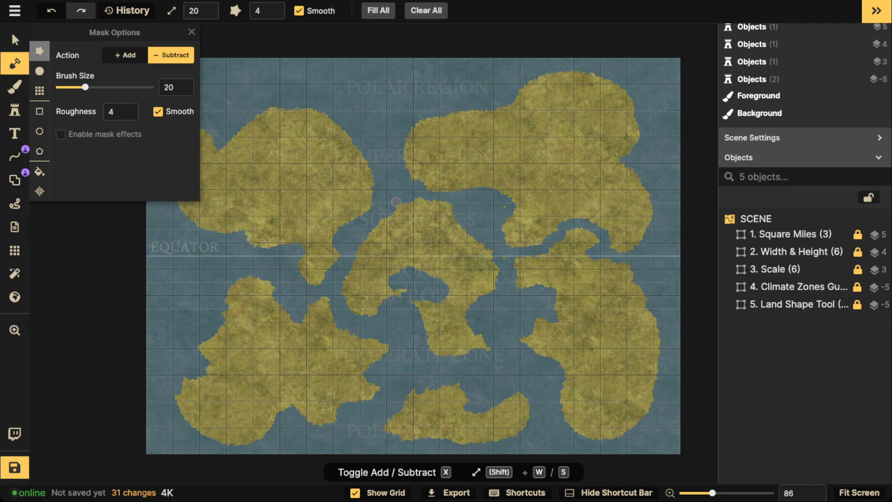
- Carve an inlet into the northwest continent's southeast coast and, with the subtracting brush at size 12, a bay into its north coast
mouse_move(354, 223)
left_mouse_down()
mouse_move(335, 204)
mouse_move(350, 217)
mouse_move(351, 207)
mouse_move(374, 201)
mouse_move(357, 209)
left_mouse_up()
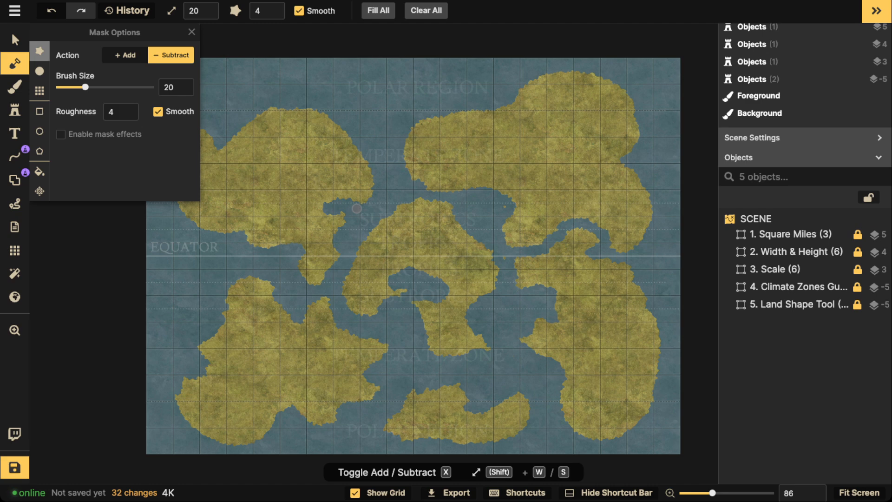
key("s")
key("s")
key("s")
key("s")
key("s")
key("s")
key("s")
key("s")
scroll(328, 151, "up", 8)
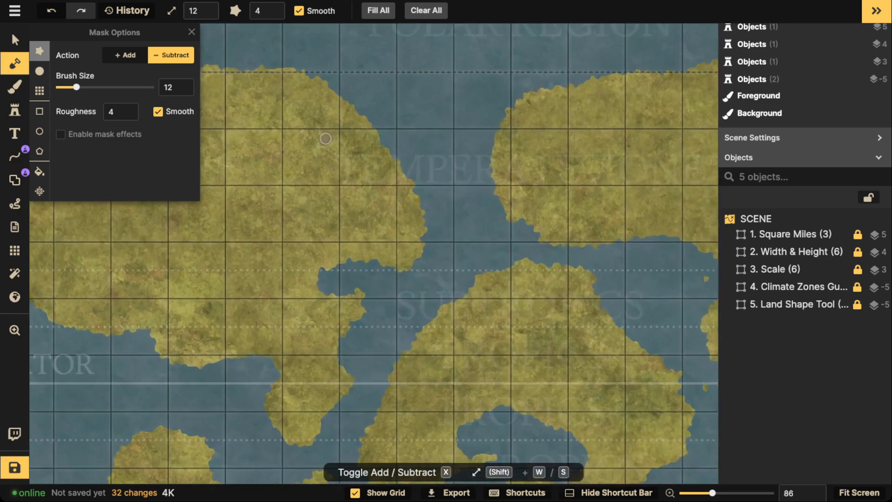
key("space")
left_click_drag(323, 127, 329, 274)
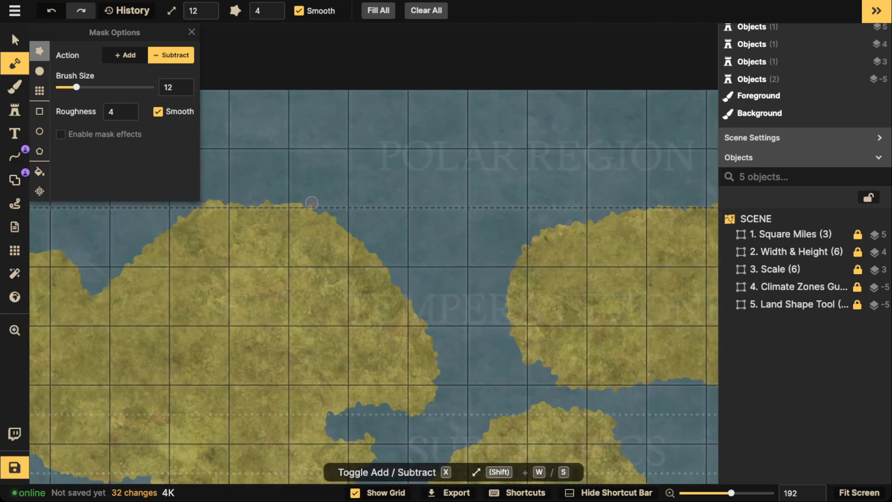
mouse_move(311, 203)
left_mouse_down()
mouse_move(337, 248)
mouse_move(307, 249)
mouse_move(334, 260)
mouse_move(337, 217)
mouse_move(335, 260)
mouse_move(298, 246)
mouse_move(287, 253)
mouse_move(321, 249)
left_mouse_up()
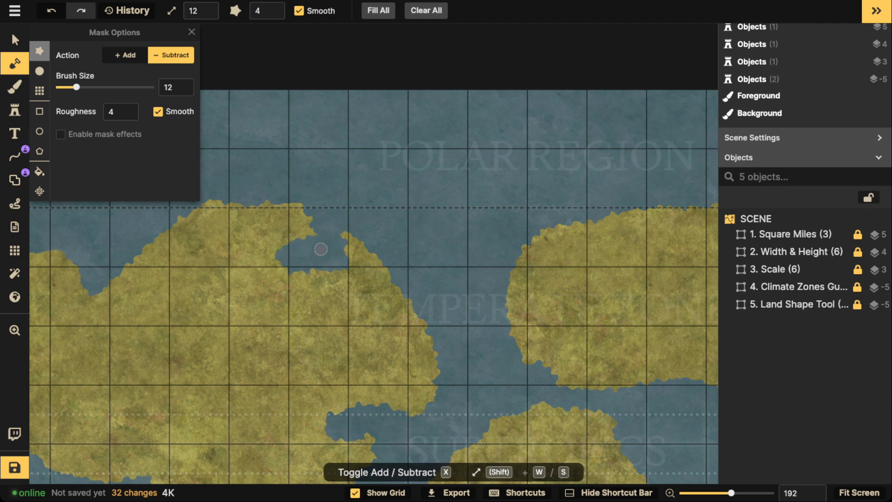
- Cut a narrow channel across the northwest continent's southern peninsula just north of the equator, detaching its tip as an island
key("space")
left_click_drag(461, 388, 492, 296)
key("space")
left_click_drag(390, 372, 517, 252)
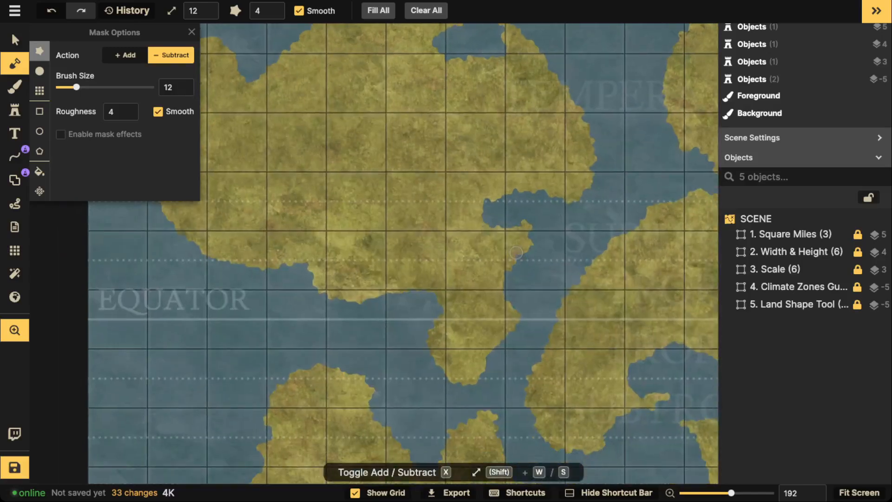
mouse_move(427, 309)
left_mouse_down()
mouse_move(432, 290)
mouse_move(481, 286)
mouse_move(495, 272)
mouse_move(524, 270)
mouse_move(550, 254)
left_mouse_up()
key("space")
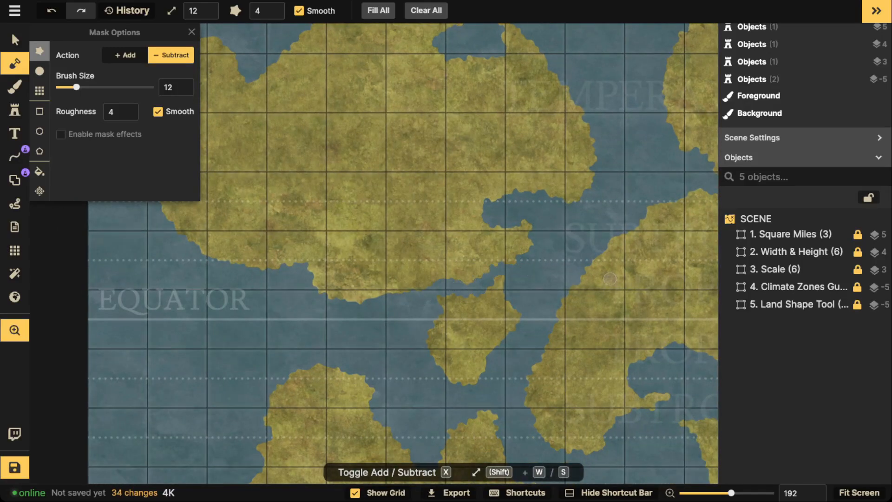
- Carve an irregular inlet into the northeast continent's southwest coast and erase the leftover land specks in the sea south of it
left_click_drag(610, 279, 418, 284)
left_click_drag(609, 221, 493, 302)
left_click_drag(526, 220, 505, 263)
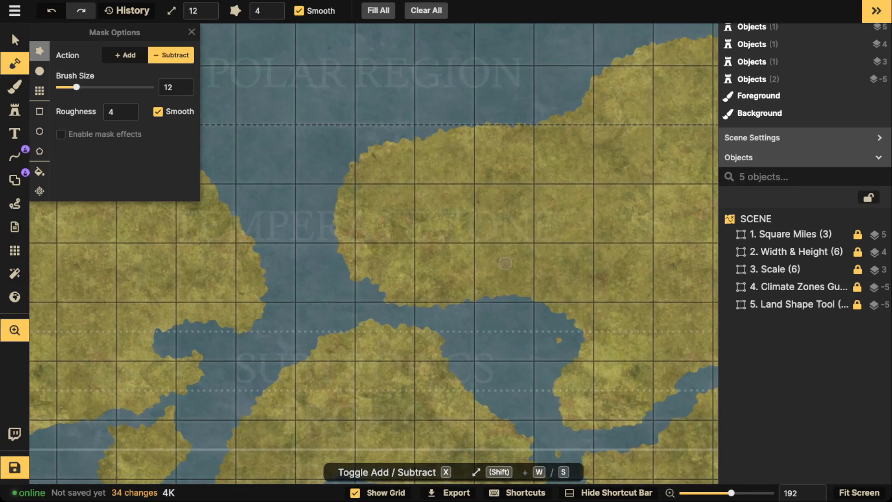
key("space")
mouse_move(480, 293)
left_mouse_down()
mouse_move(452, 269)
mouse_move(455, 260)
mouse_move(436, 264)
mouse_move(455, 263)
mouse_move(470, 244)
mouse_move(475, 251)
mouse_move(440, 244)
left_mouse_up()
key("space")
left_click_drag(604, 241, 432, 178)
left_click_drag(390, 269, 377, 286)
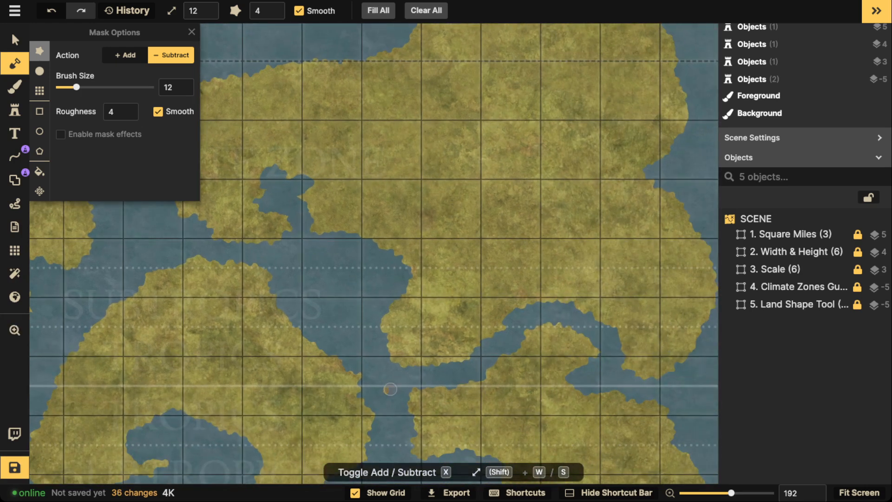
left_click_drag(390, 389, 385, 397)
- Trim the northeast continent's southeastern peninsula and extend the channel along its south coast westward into the land
key("space")
left_click_drag(713, 292, 544, 281)
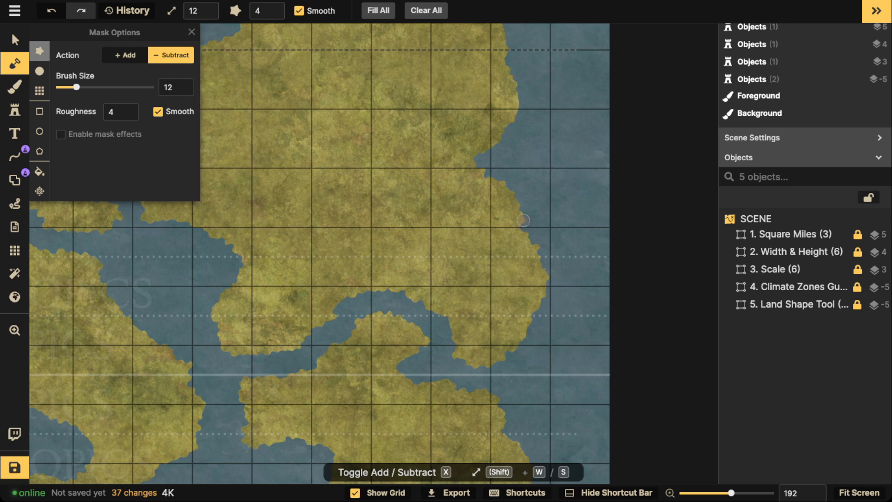
mouse_move(523, 220)
left_mouse_down()
mouse_move(555, 263)
mouse_move(555, 305)
mouse_move(524, 321)
mouse_move(521, 357)
mouse_move(502, 360)
mouse_move(500, 342)
mouse_move(488, 372)
mouse_move(459, 364)
mouse_move(445, 341)
left_mouse_up()
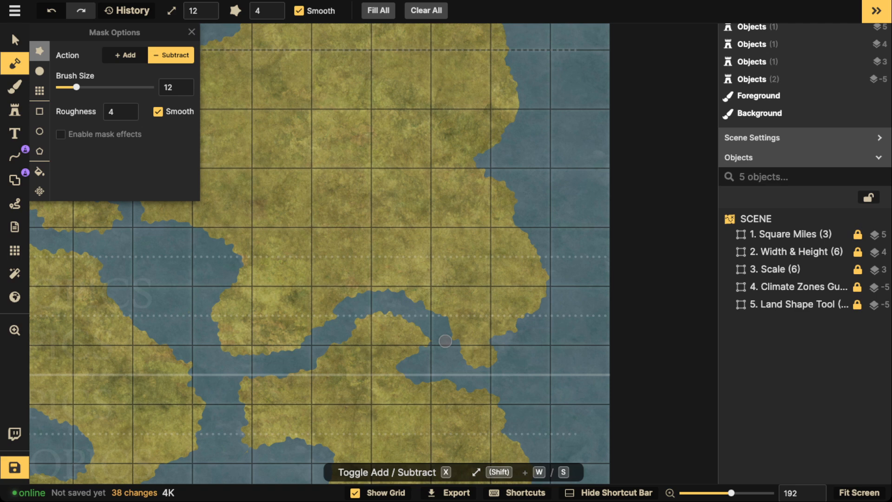
mouse_move(333, 321)
left_mouse_down()
mouse_move(321, 304)
mouse_move(316, 332)
mouse_move(330, 307)
mouse_move(304, 310)
mouse_move(313, 335)
mouse_move(284, 338)
left_mouse_up()
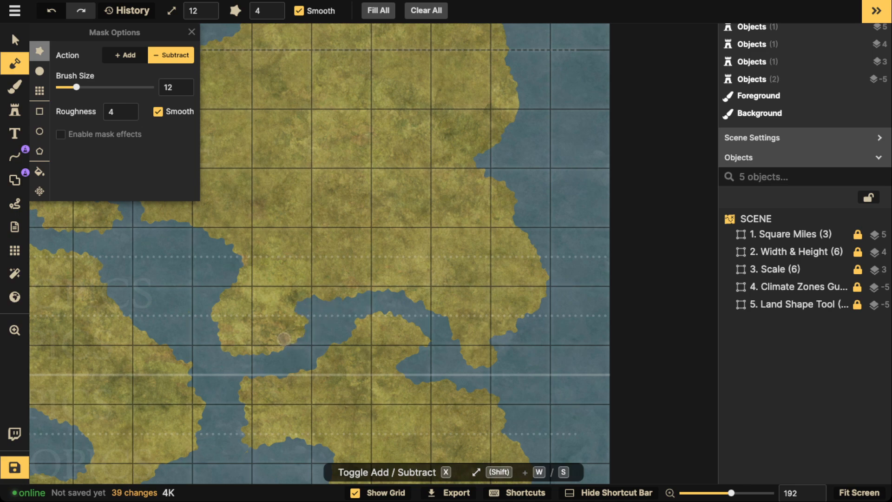
- Paint a cluster of small islands with the size 1 adding mask brush in the strait between the southwest continent and the south polar landmass
scroll(284, 338, "down", 8)
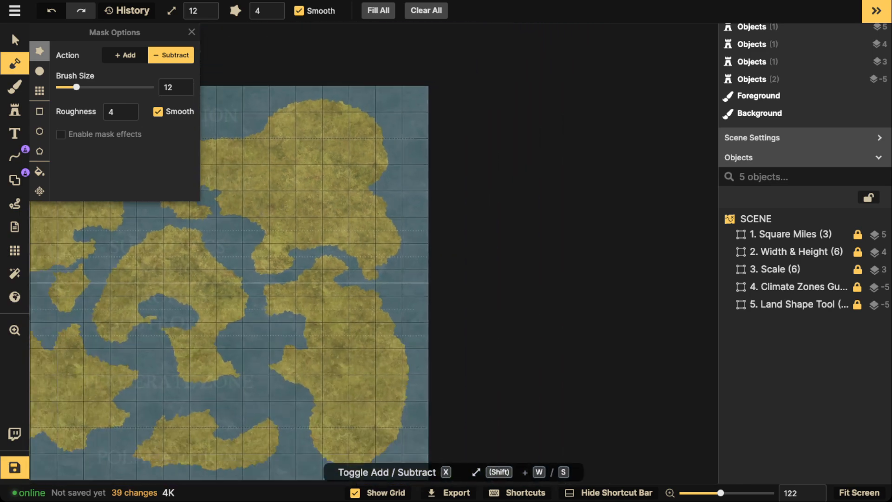
scroll(479, 216, "up", 1)
scroll(413, 199, "up", 2)
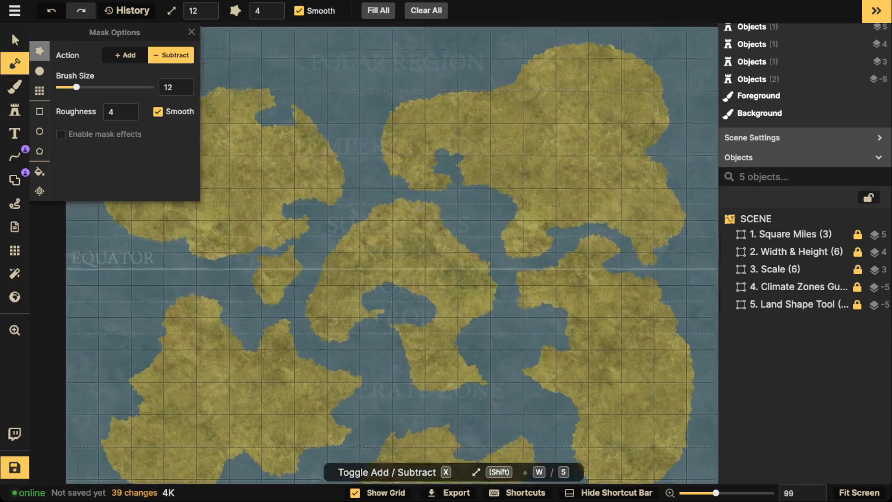
scroll(322, 157, "up", 6)
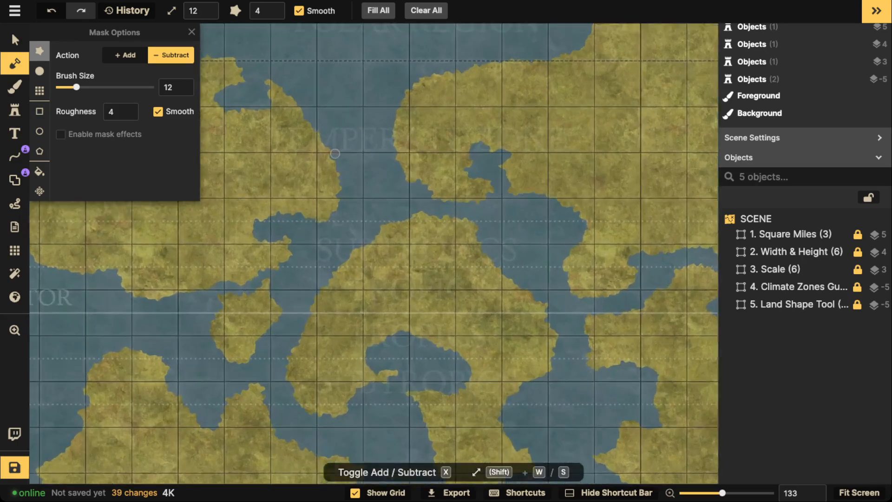
key("x")
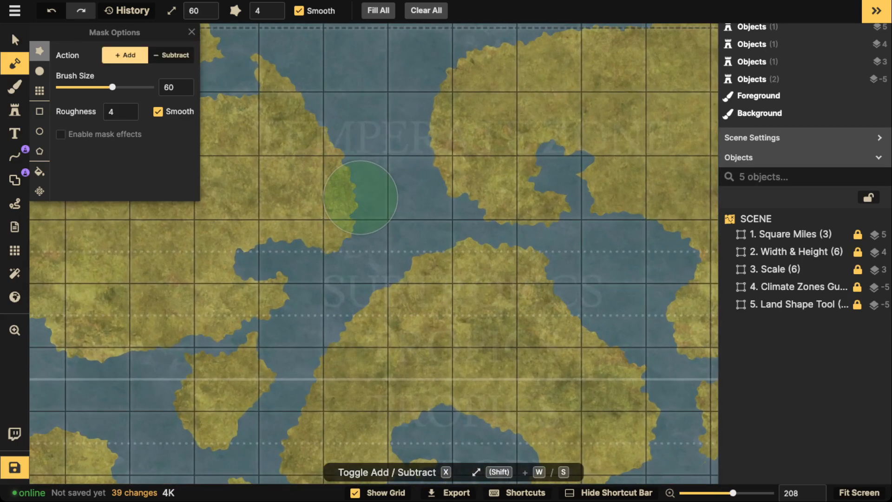
key("s")
key("s")
key("s")
key("s")
key("s")
scroll(362, 202, "down", 4)
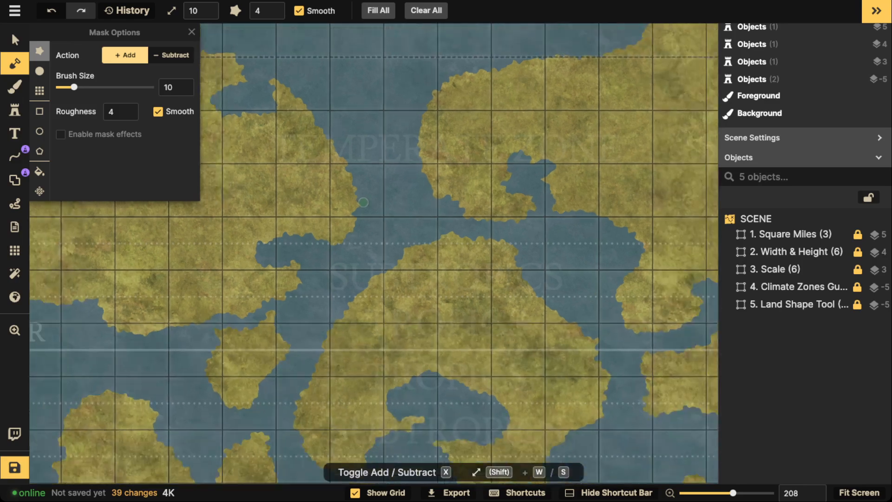
scroll(427, 202, "up", 2)
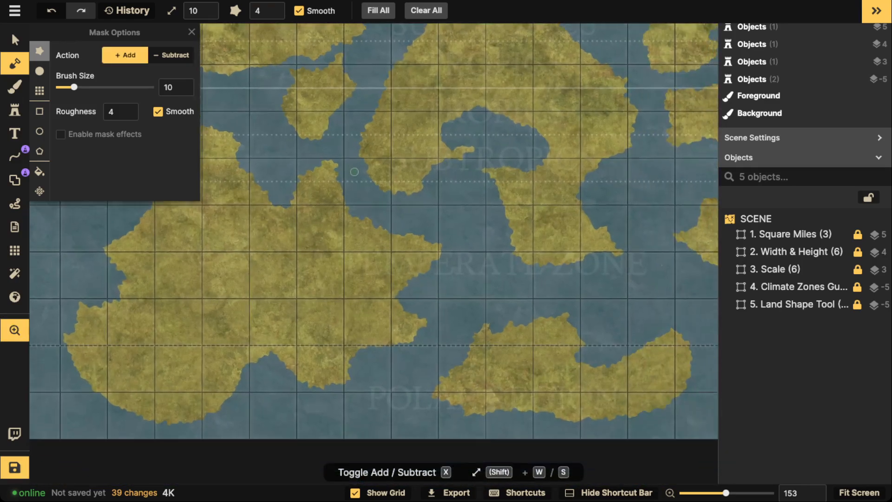
scroll(353, 172, "up", 3)
scroll(347, 188, "down", 6)
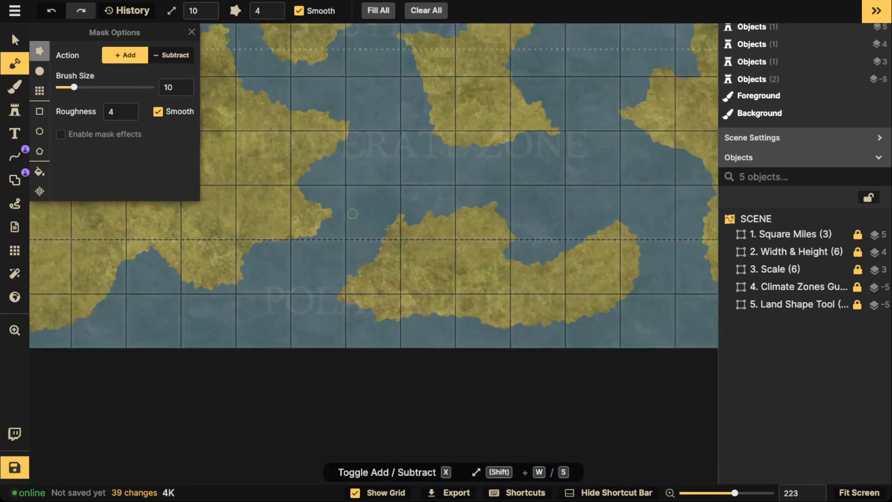
scroll(307, 303, "up", 3)
scroll(307, 303, "up", 3)
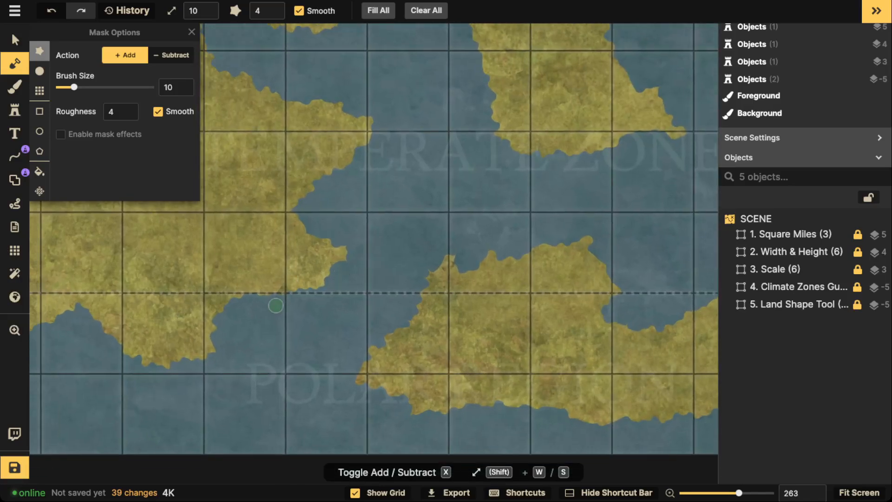
key("s")
scroll(346, 274, "up", 4)
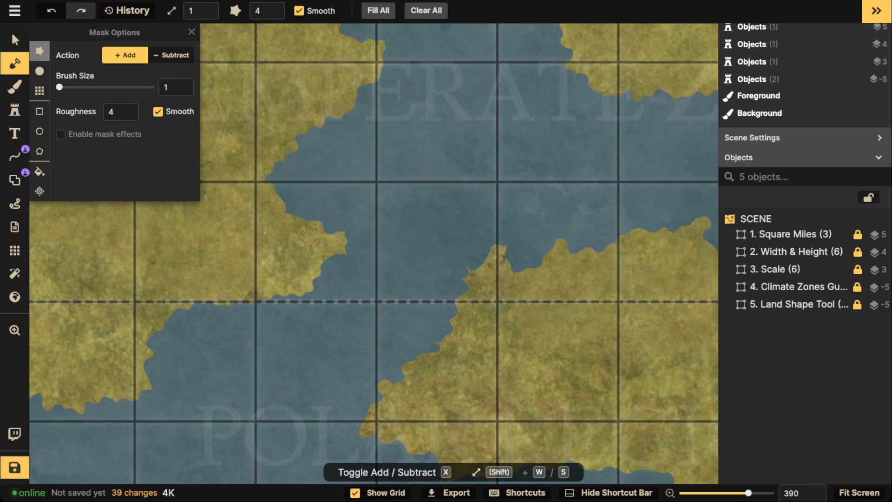
mouse_move(343, 266)
left_mouse_down()
mouse_move(335, 281)
mouse_move(349, 286)
mouse_move(369, 264)
mouse_move(371, 283)
left_mouse_up()
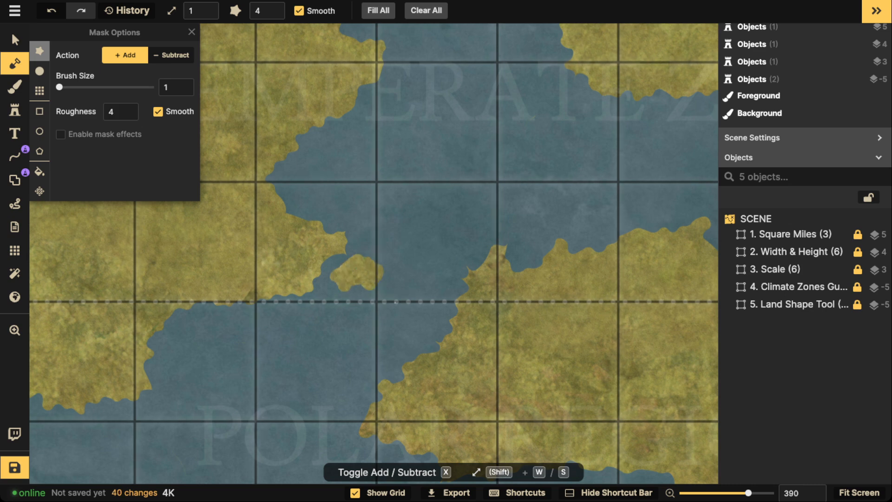
mouse_move(356, 318)
left_mouse_down()
mouse_move(375, 314)
mouse_move(396, 287)
mouse_move(453, 267)
mouse_move(439, 251)
mouse_move(418, 262)
left_mouse_up()
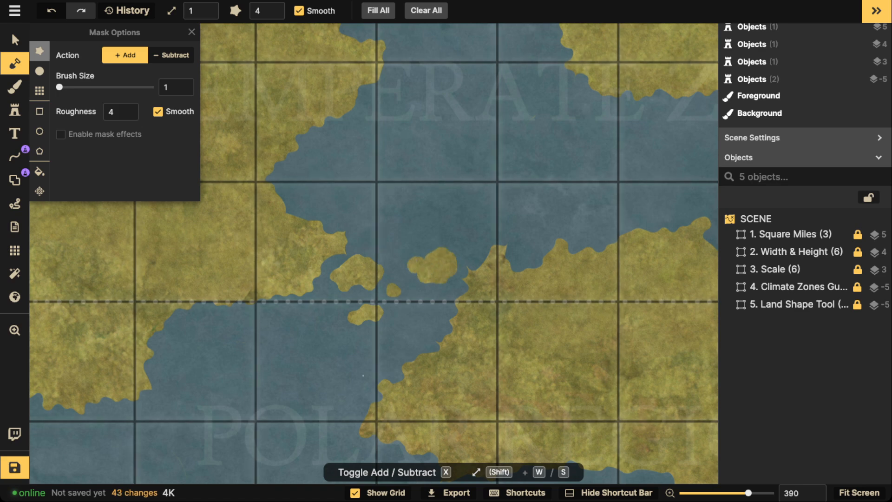
- Add an islet off the polar landmass's west coast and two more in the bay on the southwest continent's southeast coast
left_click_drag(367, 370, 356, 388)
mouse_move(176, 325)
left_mouse_down()
mouse_move(177, 345)
mouse_move(204, 329)
mouse_move(191, 313)
mouse_move(210, 327)
mouse_move(173, 352)
left_mouse_up()
left_click_drag(240, 320, 241, 313)
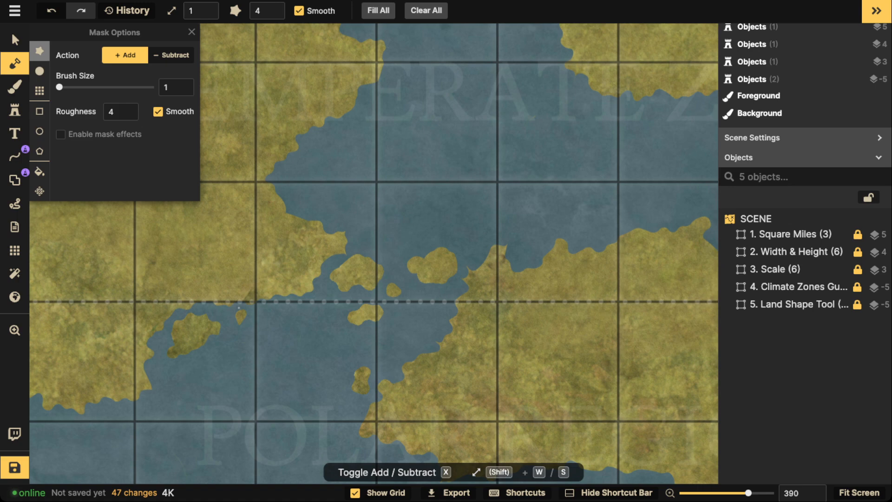
- Sketch a solid white freehand line joining loops over the southwest continent and the south polar landmass, and delete it
scroll(233, 304, "down", 5)
left_click(15, 156)
scroll(223, 265, "down", 2)
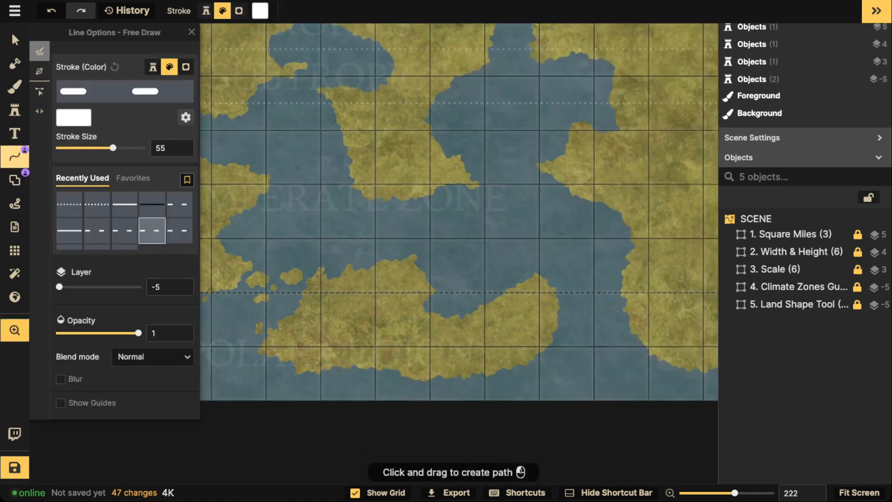
left_click(124, 203)
scroll(437, 293, "down", 2)
mouse_move(437, 290)
left_mouse_down()
mouse_move(412, 353)
mouse_move(432, 301)
mouse_move(286, 245)
mouse_move(281, 285)
mouse_move(289, 241)
left_mouse_up()
scroll(348, 290, "down", 2)
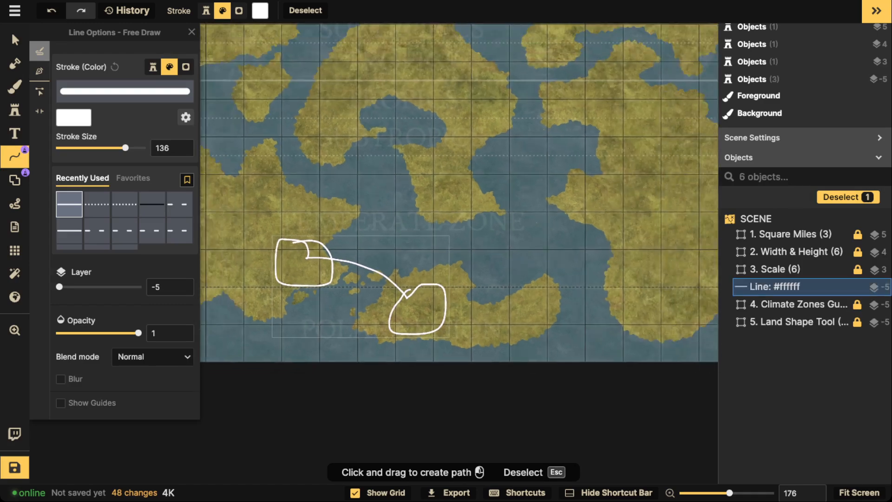
left_click_drag(349, 290, 512, 317)
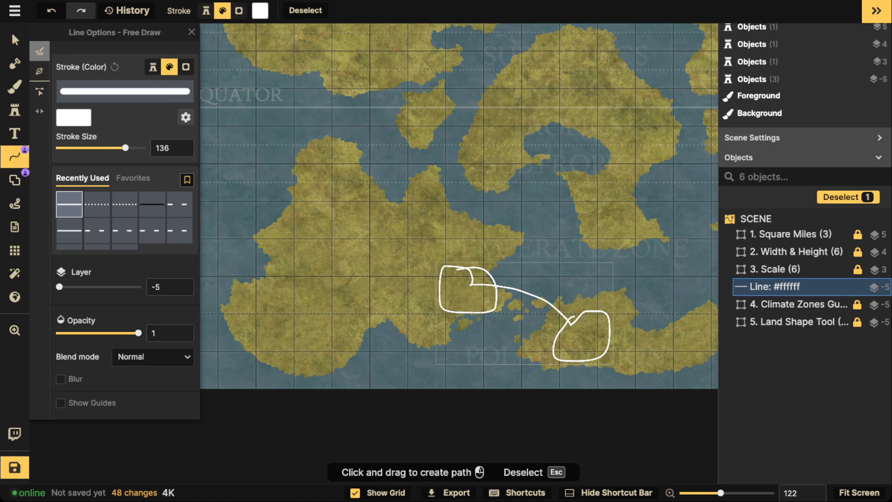
key("v")
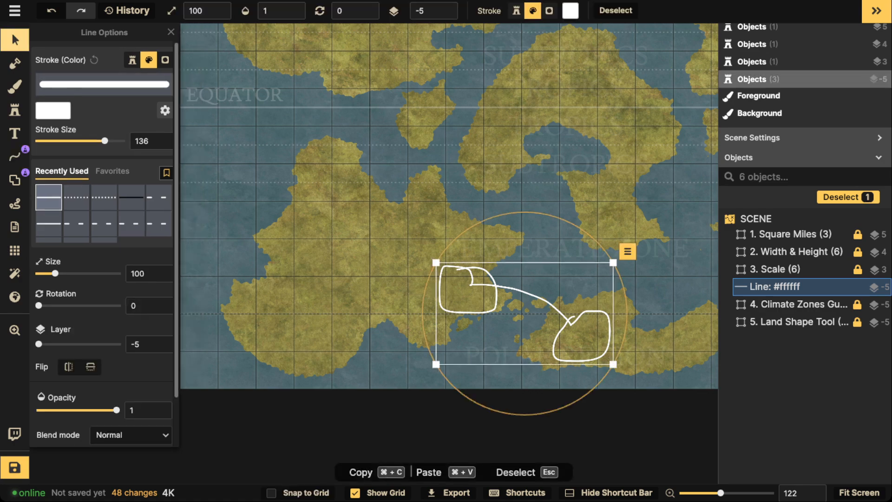
key("Delete")
- Paint small islands with the size 1 adding mask brush off the northwest continent's east and south coasts and the northeast continent's west coast
scroll(466, 212, "down", 3)
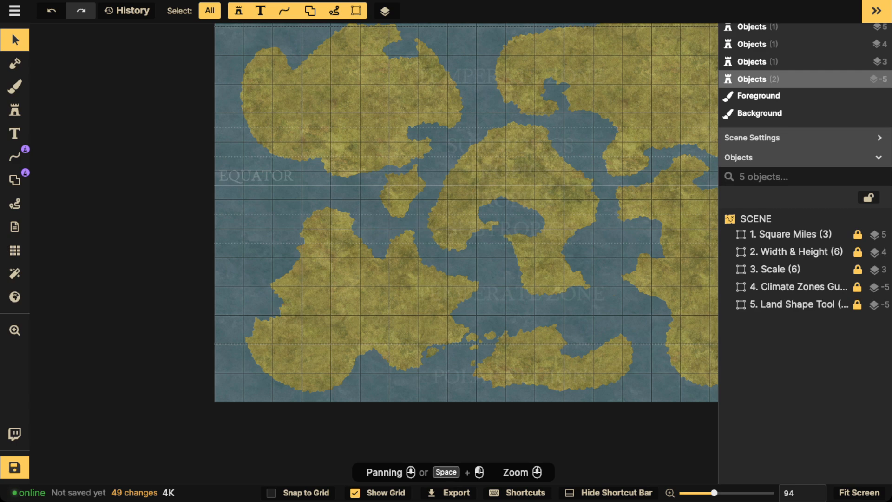
left_click(15, 64)
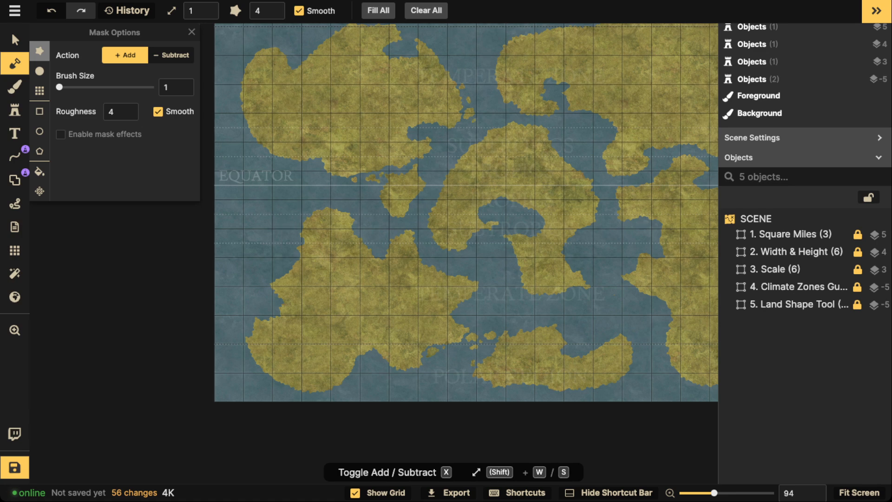
mouse_move(488, 76)
left_mouse_down()
mouse_move(482, 65)
mouse_move(503, 36)
left_mouse_up()
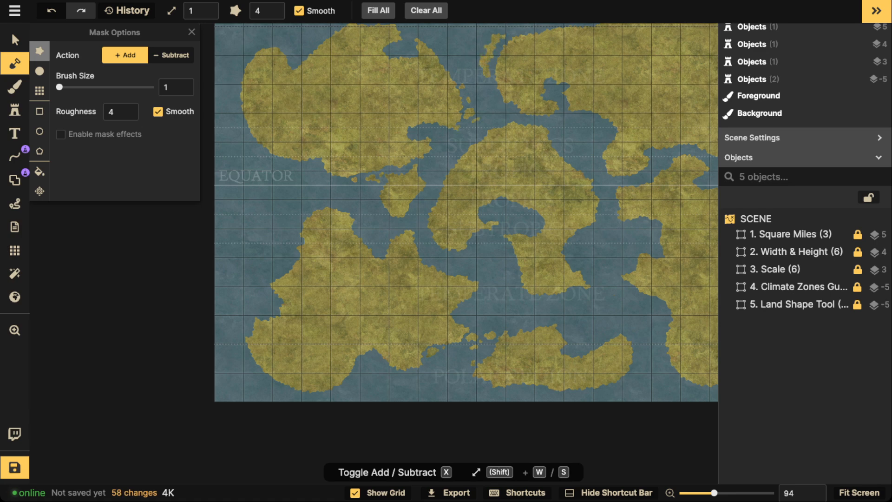
left_click(485, 38)
left_click(515, 29)
left_click(514, 32)
left_click_drag(325, 178, 321, 180)
- Look over the coastlines and island chains, from the northwest continent to the whole map
scroll(425, 119, "down", 2)
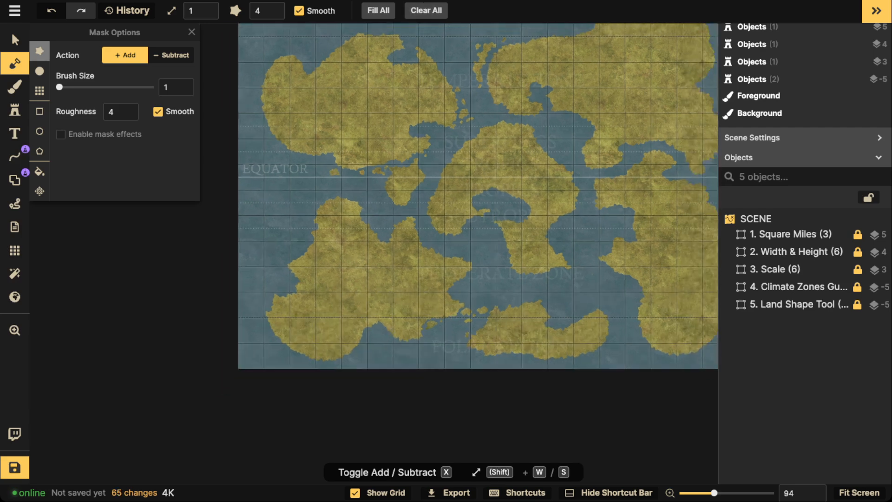
left_click_drag(425, 119, 378, 187)
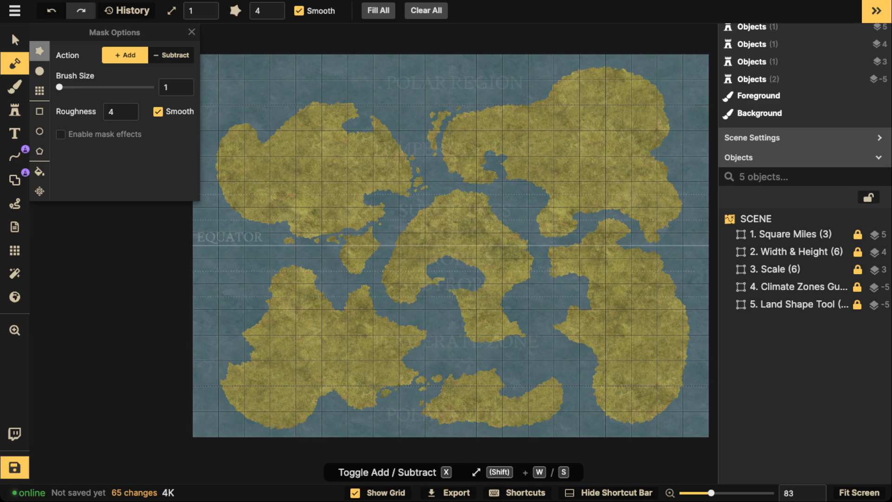
scroll(248, 144, "up", 3)
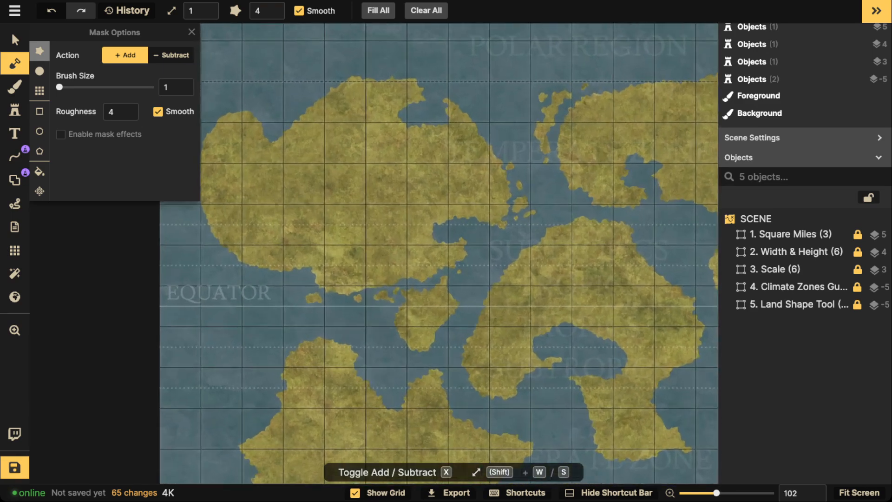
scroll(267, 126, "up", 3)
scroll(285, 112, "down", 5)
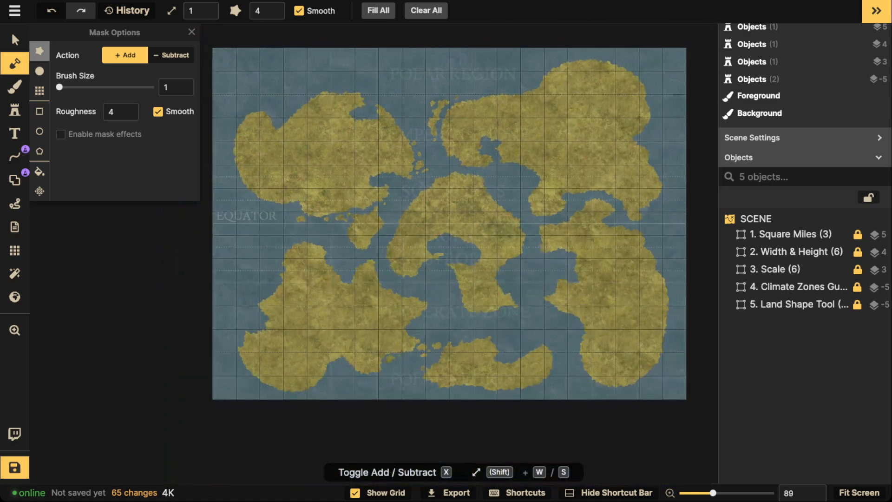
key("space")
left_click_drag(285, 111, 221, 107)
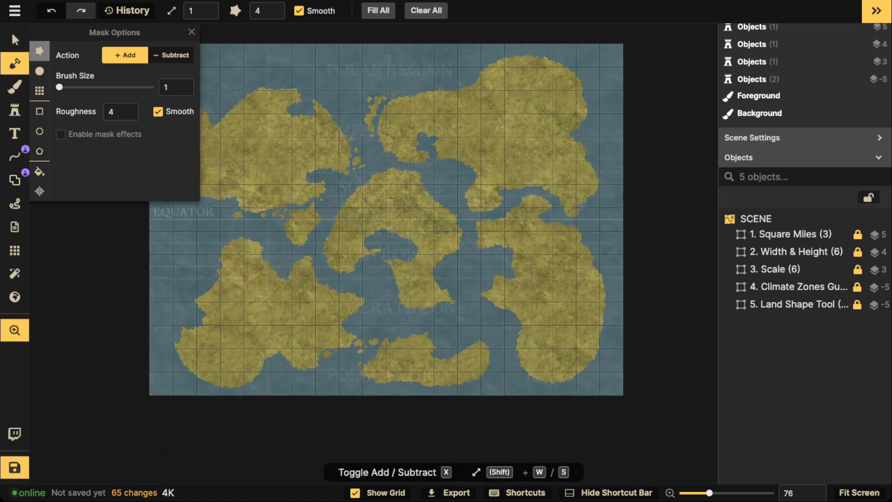
- Clear all land from the map's mask, leaving only the ocean background
left_click(171, 55)
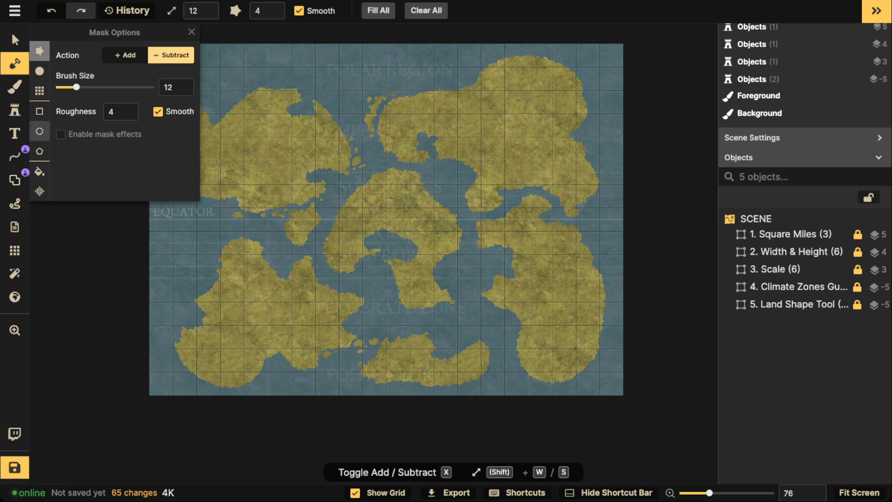
left_click(39, 171)
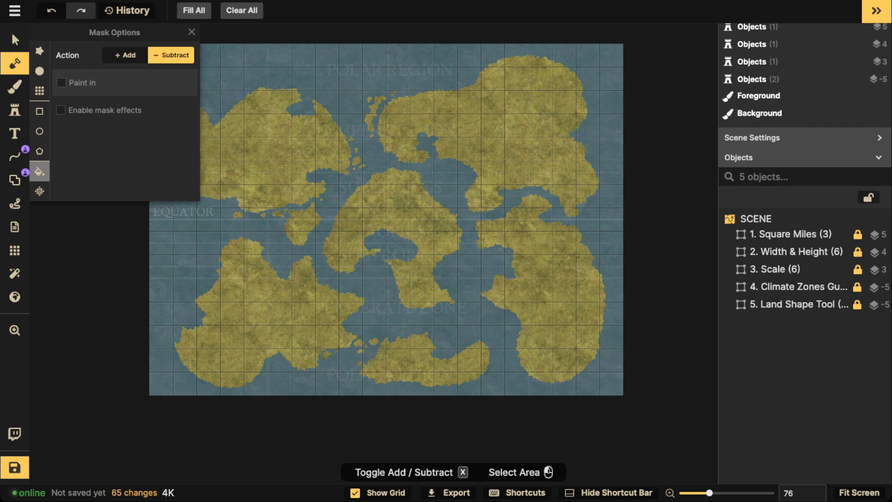
scroll(246, 209, "down", 1)
left_click_drag(247, 210, 336, 212)
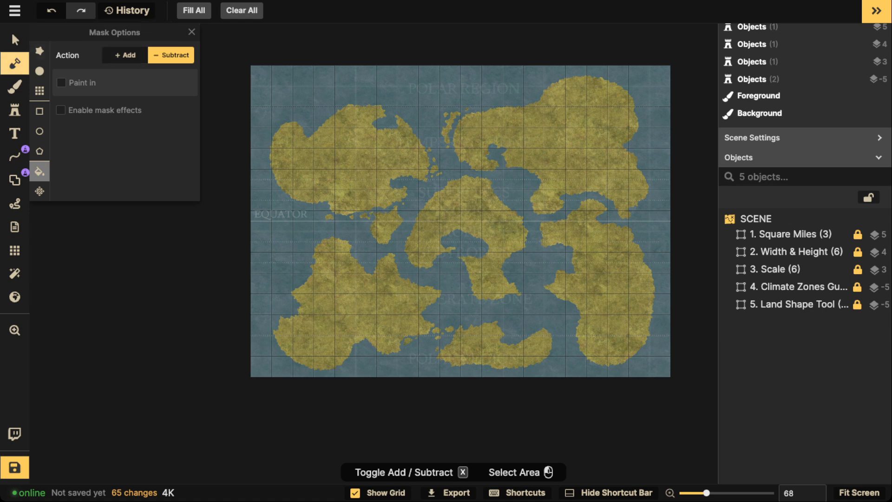
left_click(15, 87)
left_click(15, 63)
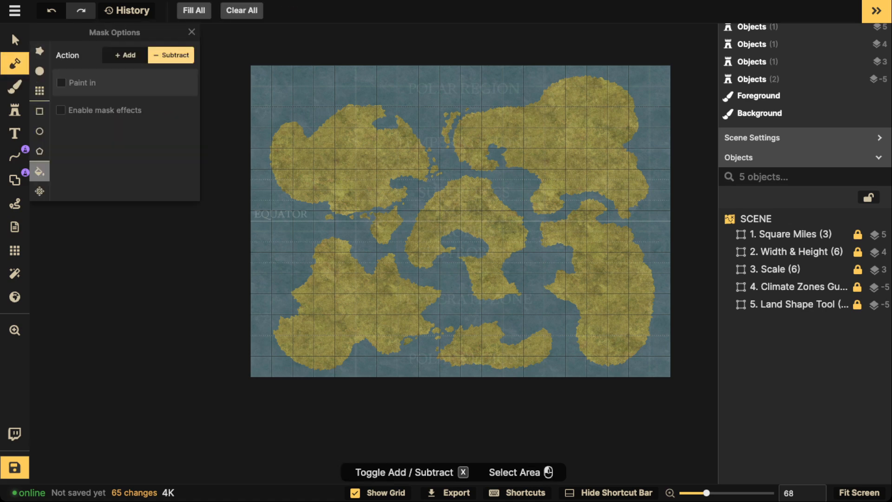
left_click(242, 11)
scroll(439, 151, "down", 2)
left_click_drag(439, 151, 399, 173)
- Bring up the brush's favorite textures
left_click(14, 40)
scroll(378, 205, "down", 2)
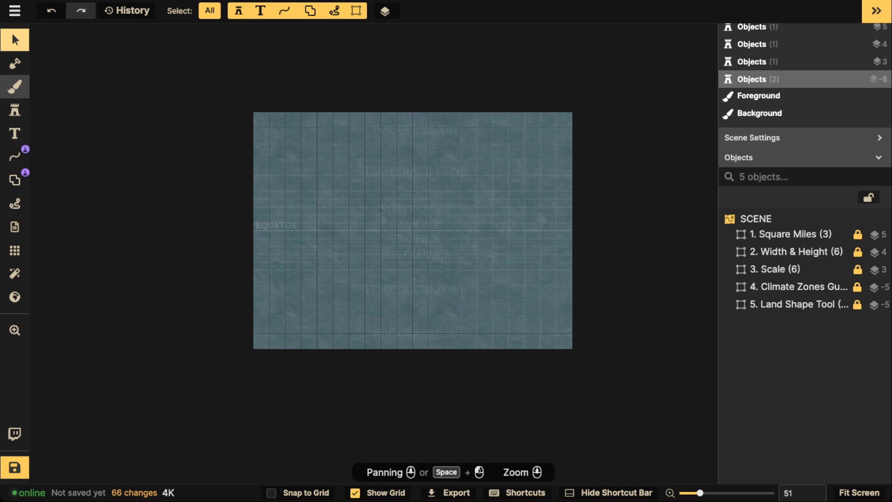
left_click(15, 86)
left_click(112, 201)
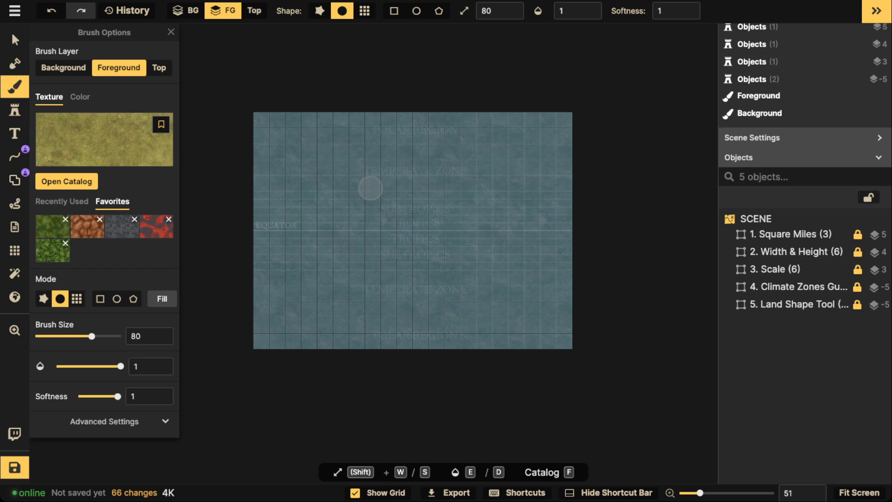
scroll(370, 188, "up", 5)
- Paint a bean-shaped landmass north of the equator, west of centre, with the rough adding mask brush at size 131
key("m")
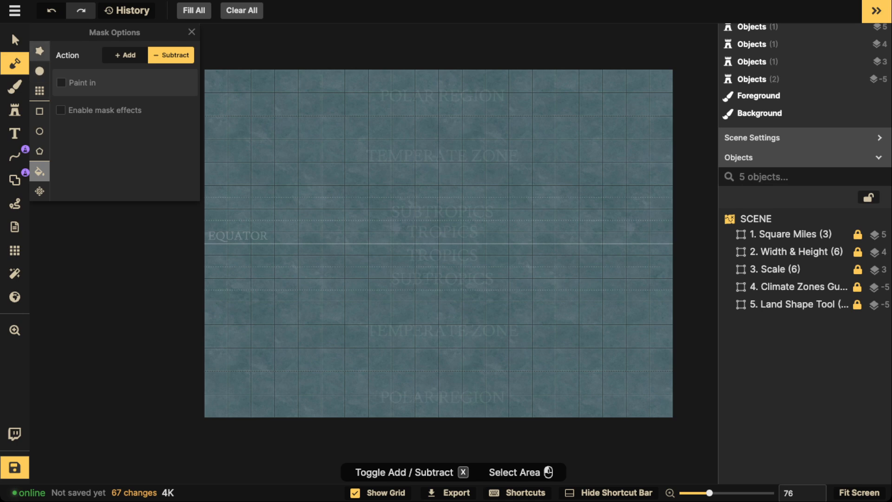
left_click(39, 50)
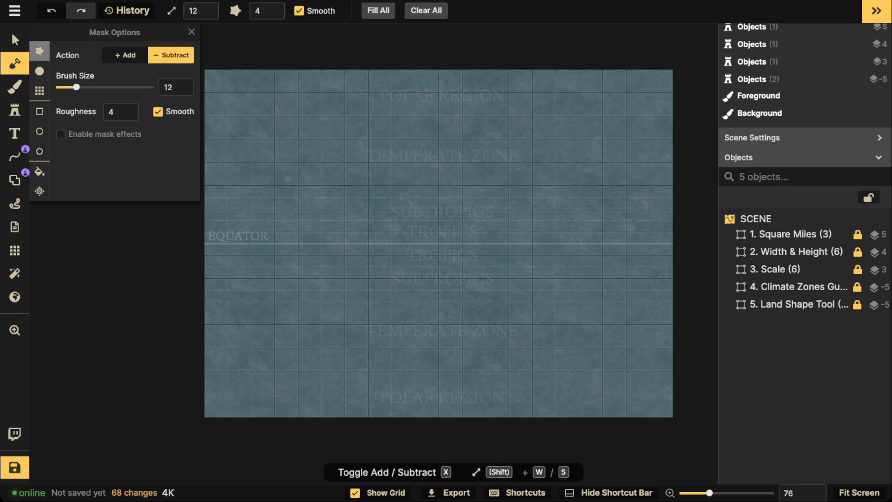
left_click(125, 55)
key("shift+w")
key("shift+w")
key("shift+w")
key("shift+w")
key("shift+w")
key("shift+w")
key("shift+w")
key("shift+w")
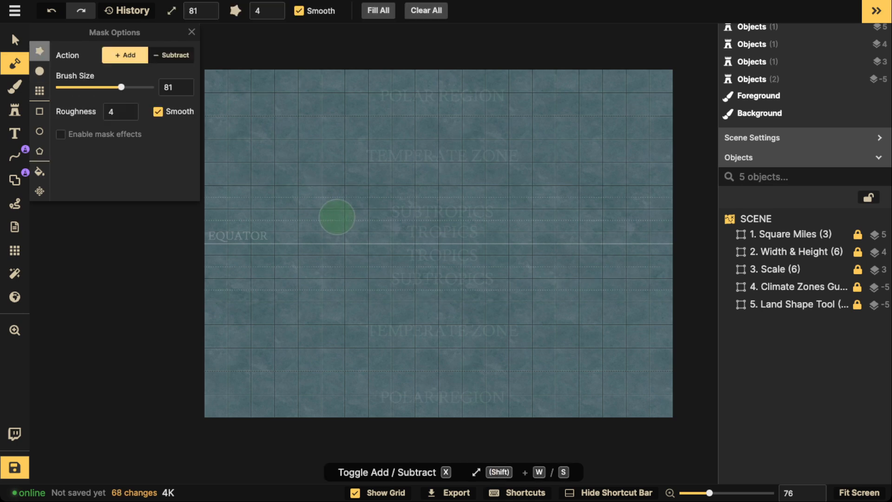
key("shift+w")
key("shift+w")
key("shift+w")
key("shift+w")
key("shift+w")
mouse_move(337, 216)
left_mouse_down()
mouse_move(339, 203)
mouse_move(333, 209)
mouse_move(369, 189)
mouse_move(376, 207)
left_mouse_up()
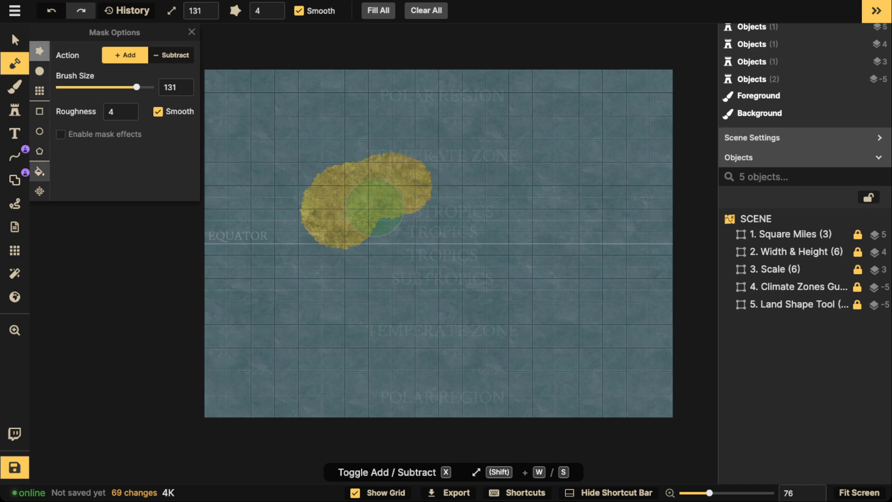
- Move the painted landmass slightly south, across the equator, and apply the move
left_click(40, 191)
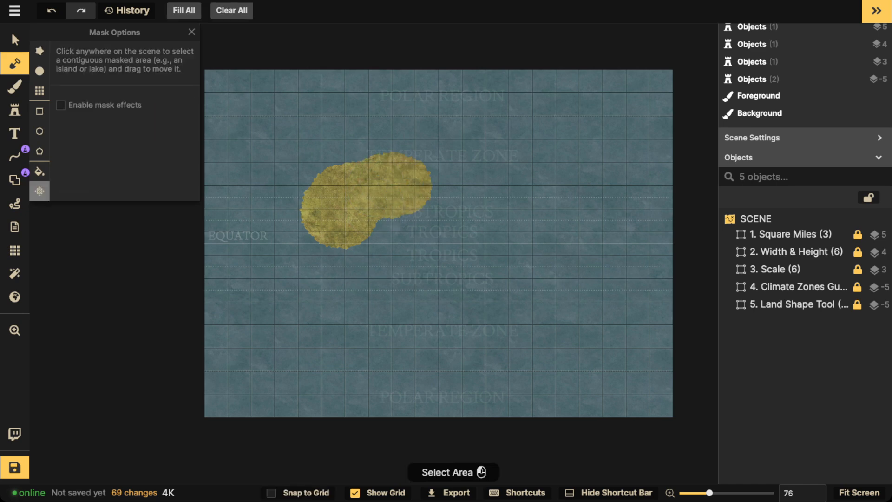
left_click(355, 197)
left_click_drag(355, 198, 356, 216)
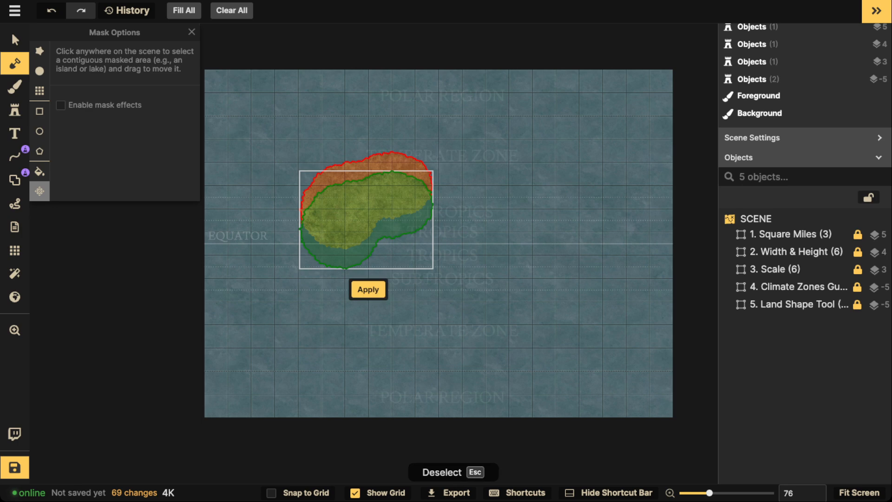
left_click(368, 289)
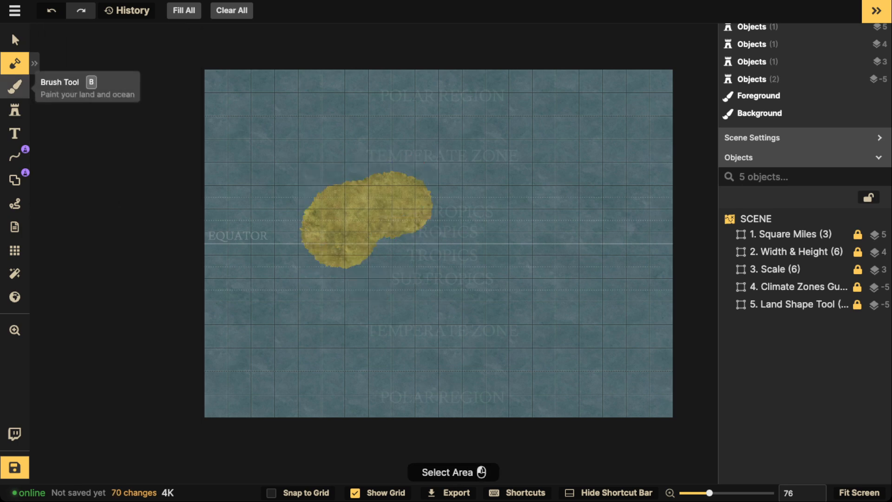
- Clear the moved landmass by wiping the whole mask
left_click(14, 110)
left_click(15, 64)
left_click(232, 10)
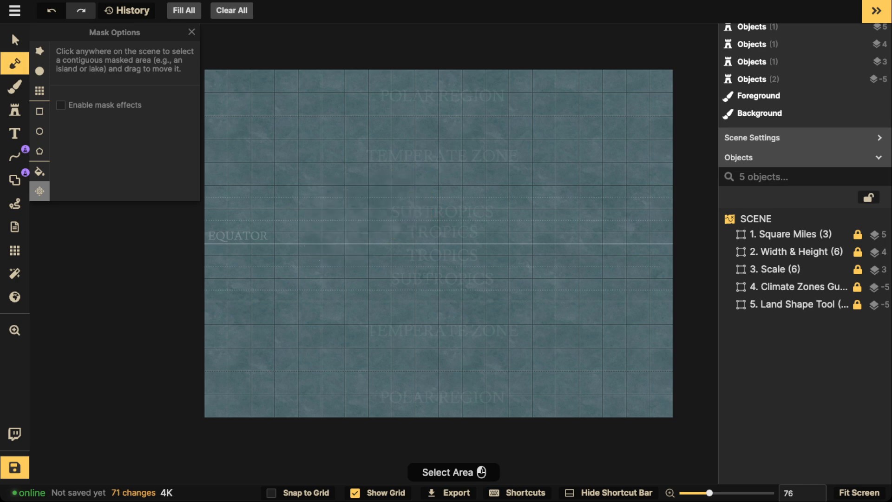
scroll(355, 189, "down", 1)
key("space")
left_click_drag(355, 188, 335, 198)
- Fill the background layer with the favorite brown rock texture and raise its texture scale to 142.89
key("b")
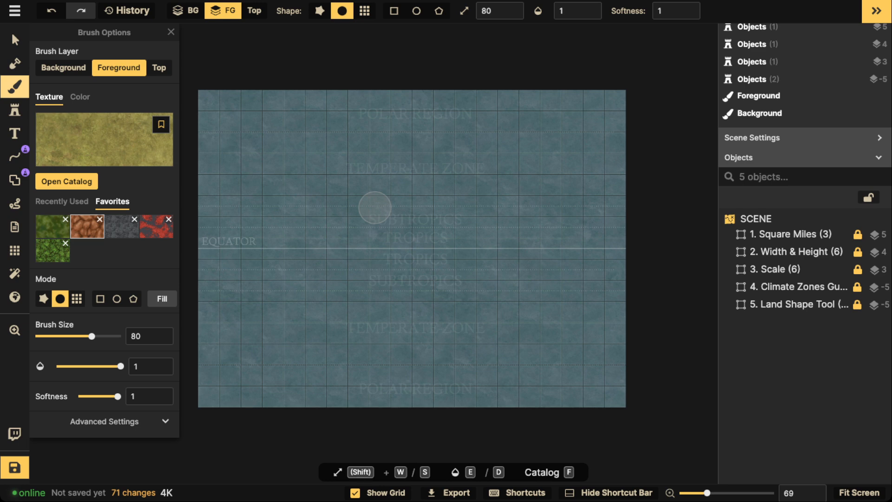
left_click(87, 227)
left_click(64, 68)
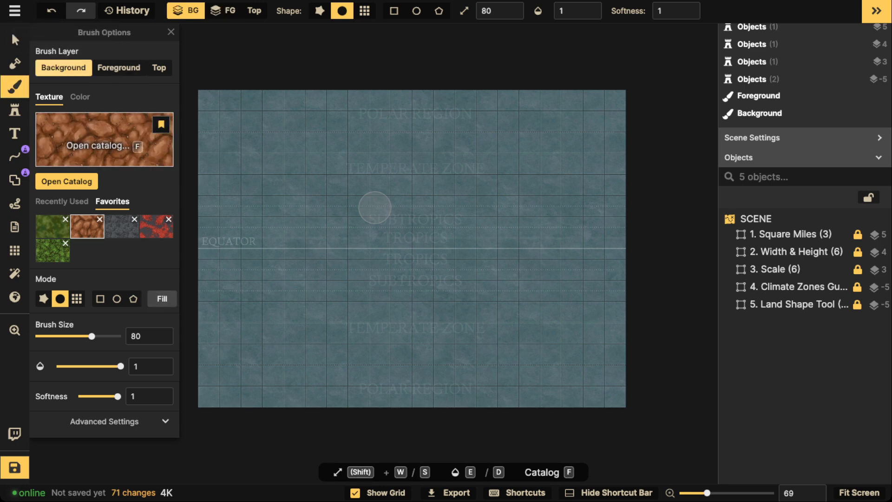
left_click(161, 298)
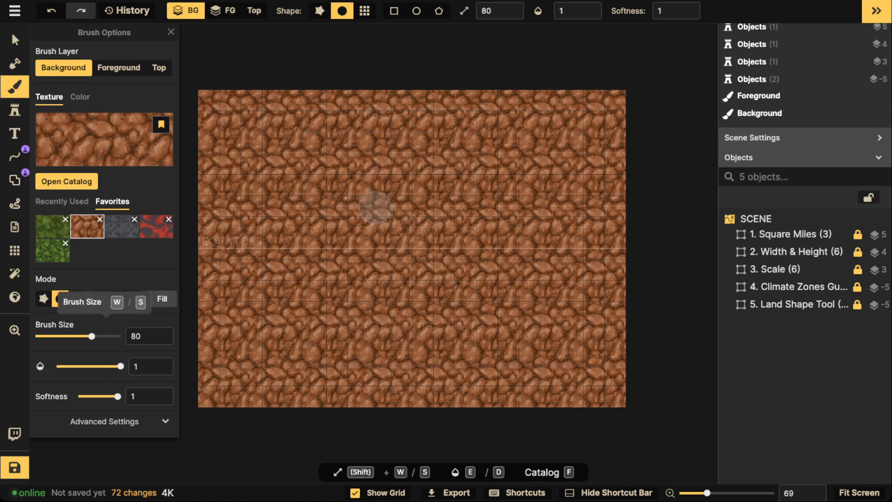
left_click(104, 421)
left_click_drag(88, 340, 94, 341)
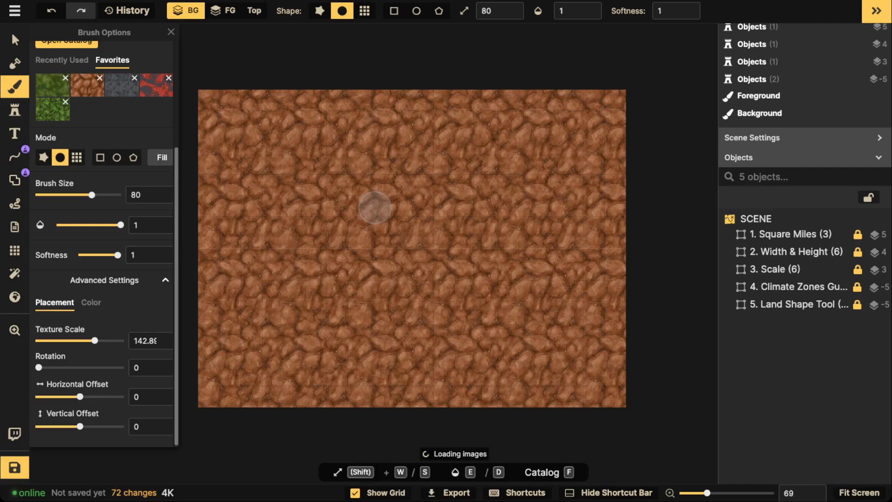
scroll(300, 177, "up", 3)
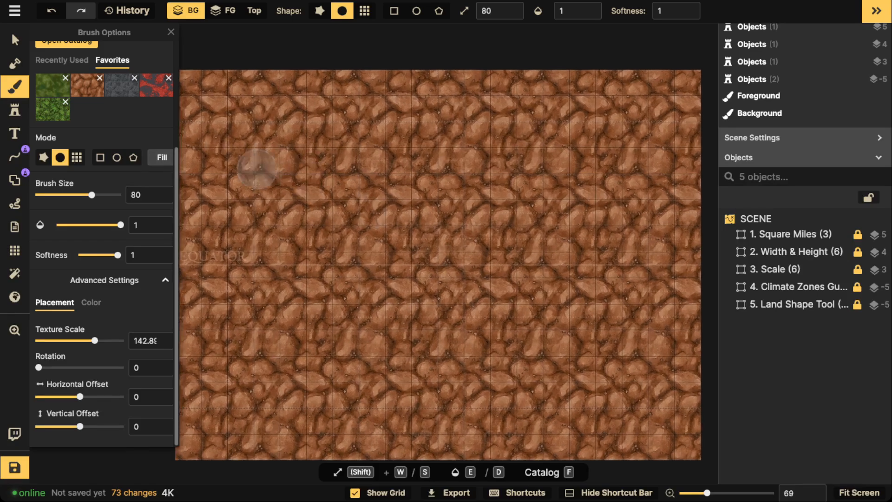
- Outline an irregular landmass in the northwest with the rough adding mask brush at size 21, and fill its interior
left_click(15, 63)
scroll(323, 180, "up", 2)
scroll(288, 186, "up", 2)
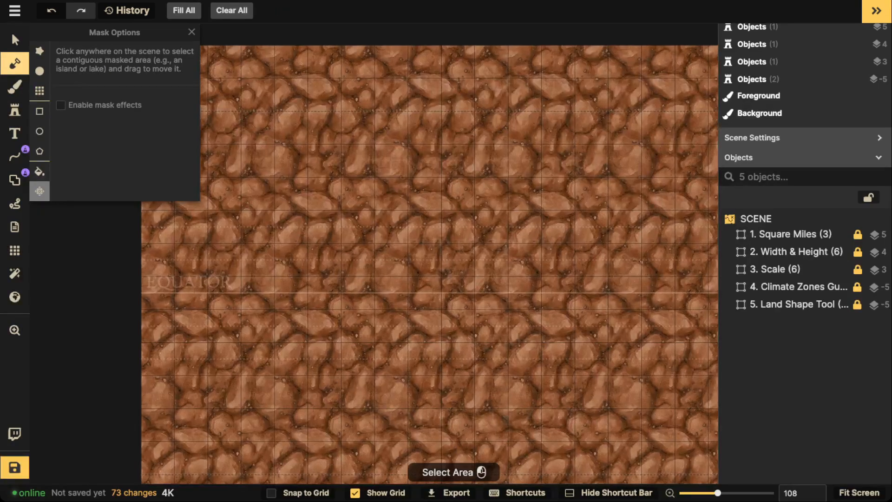
left_click(40, 50)
key("s")
key("s")
key("s")
key("s")
key("s")
key("s")
key("s")
key("s")
key("s")
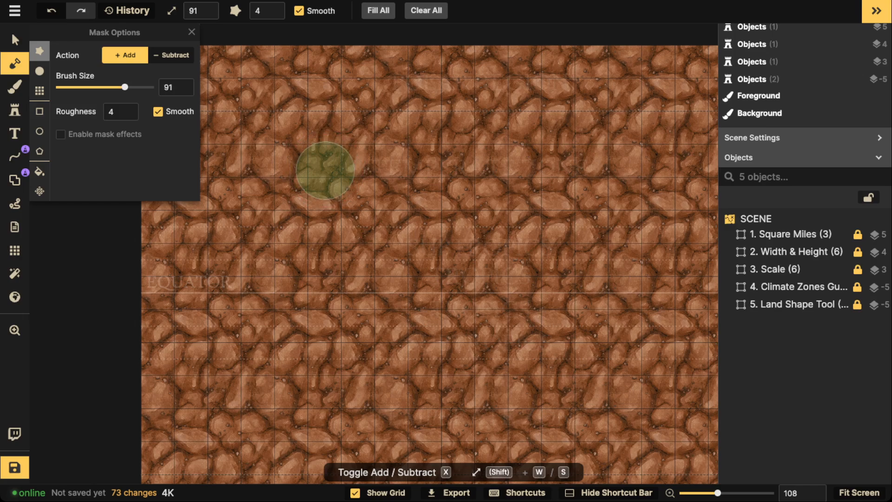
key("s")
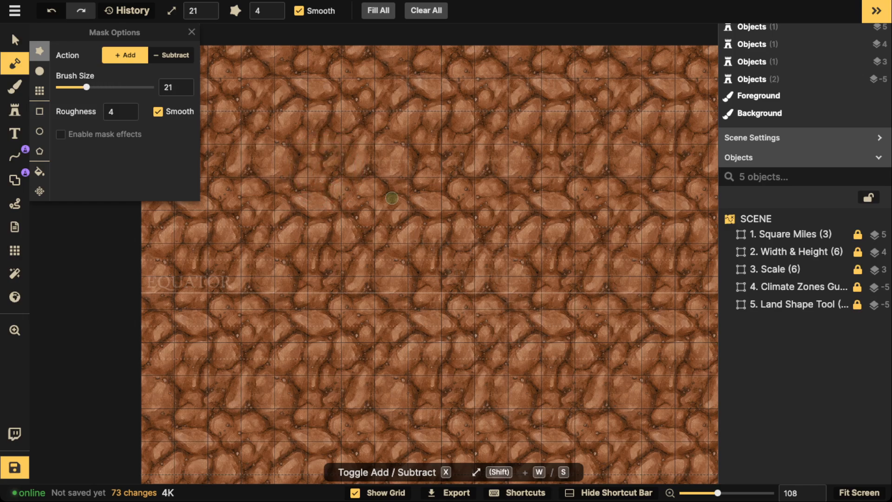
mouse_move(312, 173)
left_mouse_down()
mouse_move(253, 286)
mouse_move(285, 306)
mouse_move(299, 270)
mouse_move(330, 275)
mouse_move(346, 290)
mouse_move(369, 286)
mouse_move(381, 225)
mouse_move(363, 209)
mouse_move(341, 209)
mouse_move(355, 183)
mouse_move(332, 133)
mouse_move(305, 131)
mouse_move(294, 148)
mouse_move(335, 148)
left_mouse_up()
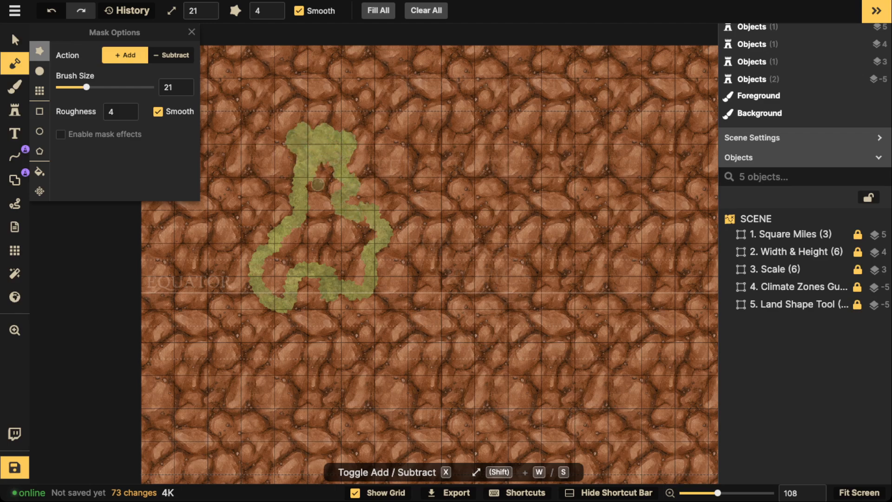
mouse_move(318, 184)
left_mouse_down()
mouse_move(306, 206)
mouse_move(319, 167)
mouse_move(328, 172)
mouse_move(331, 207)
mouse_move(339, 192)
mouse_move(327, 219)
mouse_move(356, 233)
mouse_move(365, 224)
mouse_move(358, 277)
mouse_move(337, 269)
mouse_move(354, 267)
mouse_move(357, 276)
mouse_move(366, 251)
mouse_move(330, 261)
mouse_move(329, 239)
mouse_move(304, 244)
mouse_move(307, 212)
mouse_move(262, 264)
mouse_move(271, 291)
mouse_move(280, 275)
mouse_move(282, 288)
mouse_move(303, 237)
mouse_move(294, 252)
mouse_move(309, 246)
mouse_move(306, 259)
mouse_move(326, 263)
mouse_move(320, 212)
left_mouse_up()
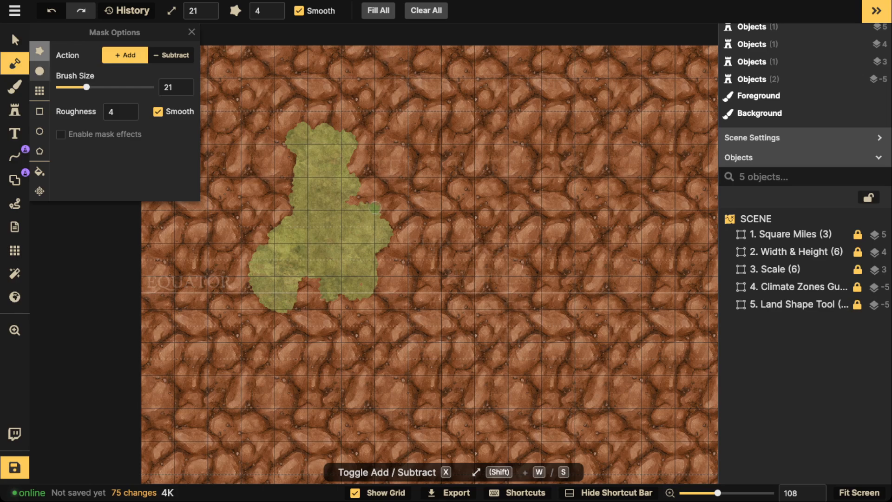
- Fill the background layer with the recently used blue ocean texture
left_click(14, 86)
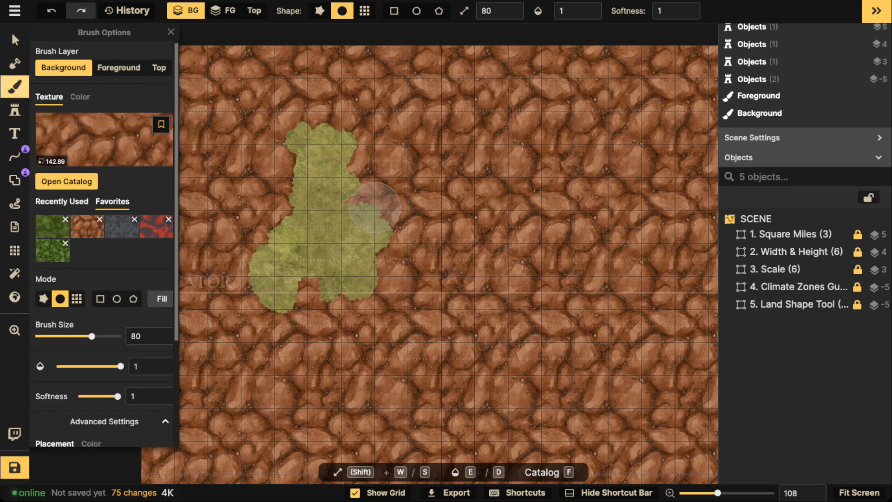
left_click(62, 201)
left_click(122, 226)
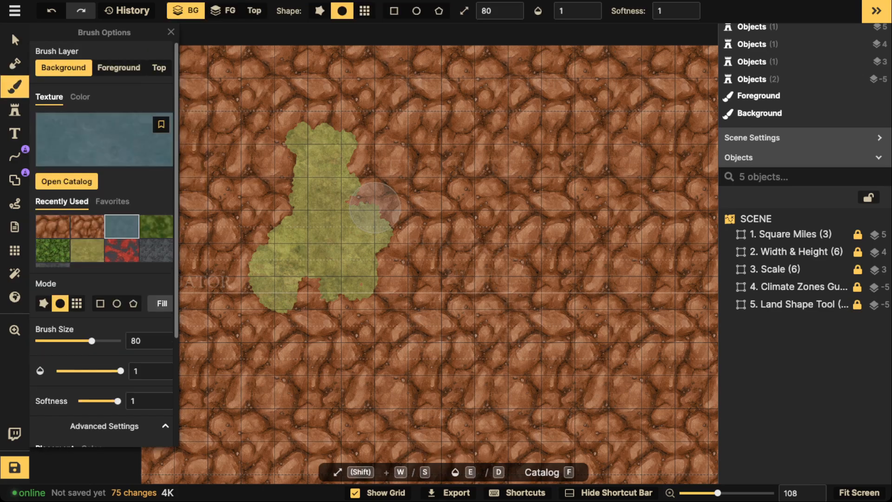
left_click(162, 303)
scroll(223, 216, "down", 3)
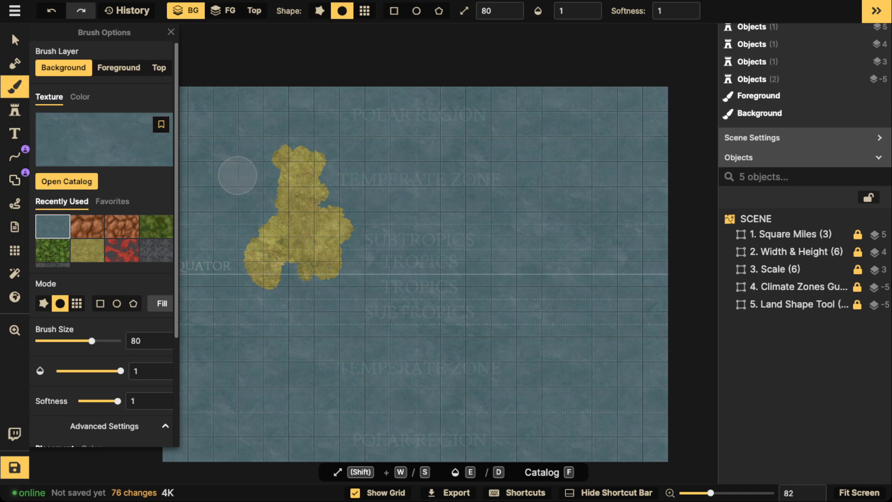
- Fill the background with the enlarged brown rock texture again, and restore the blue ocean texture
left_click(87, 227)
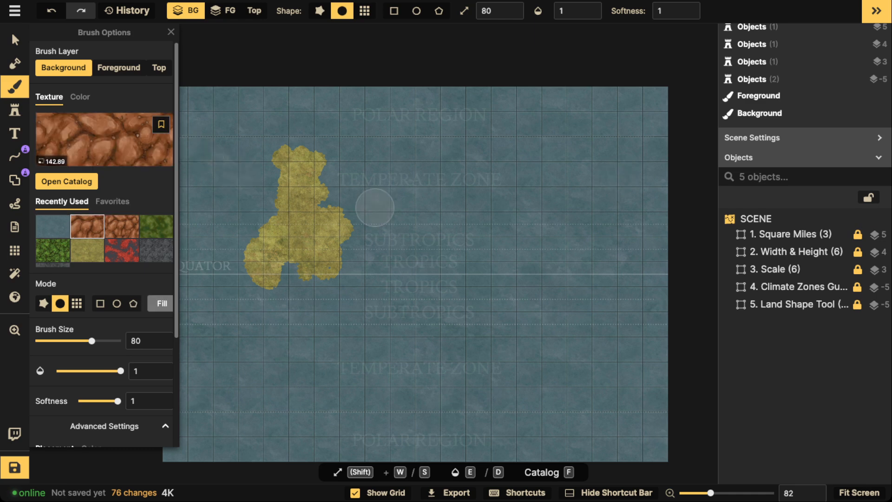
left_click(162, 303)
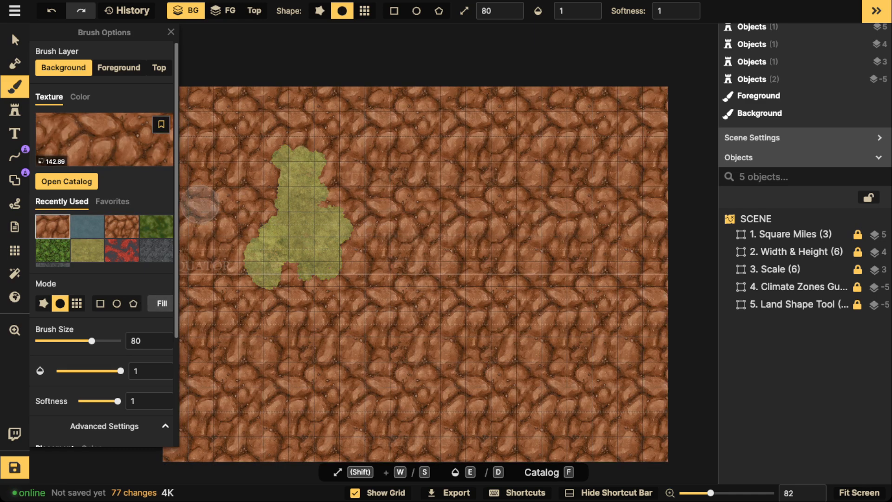
left_click(87, 226)
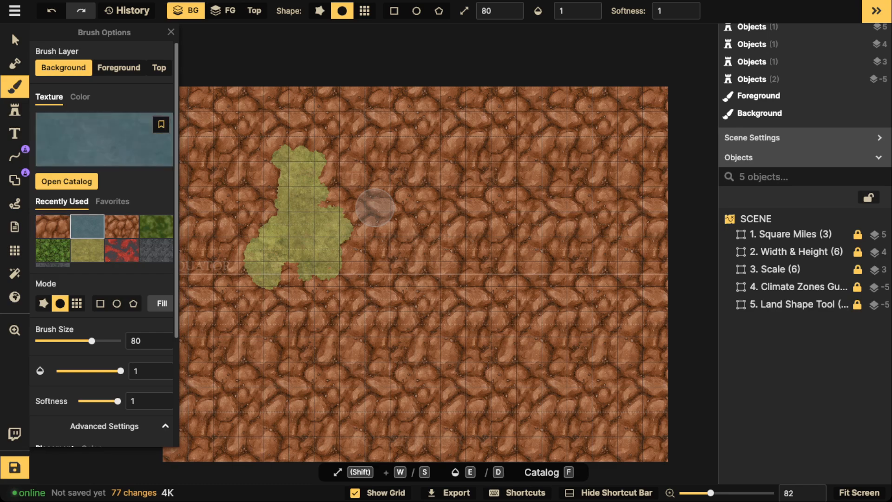
left_click(162, 303)
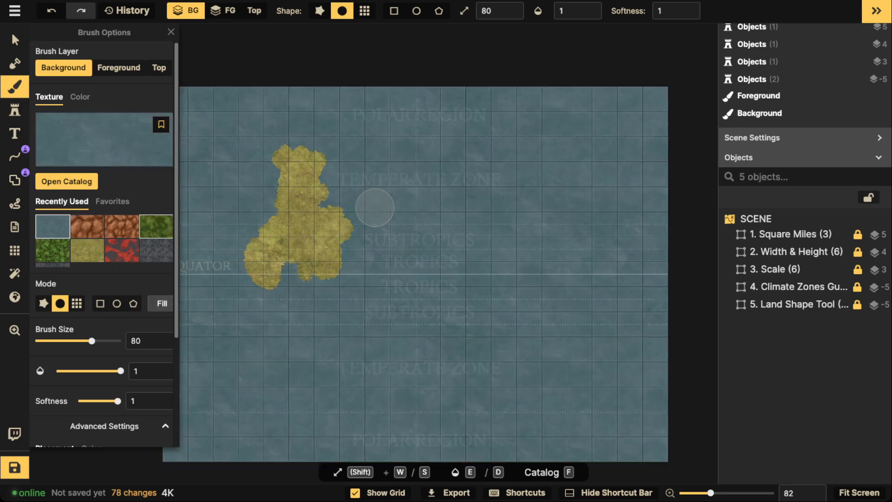
- Fill the background layer with the mottled dark green texture and clear all land from the mask
left_click(156, 226)
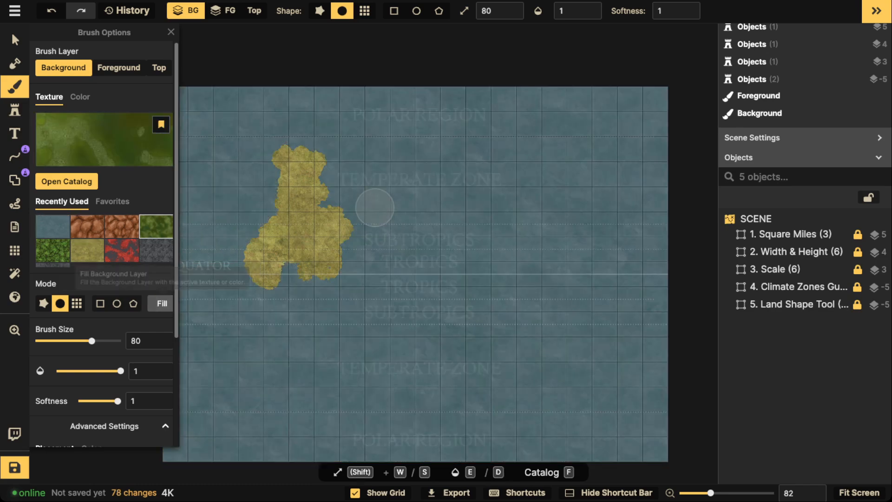
left_click(162, 303)
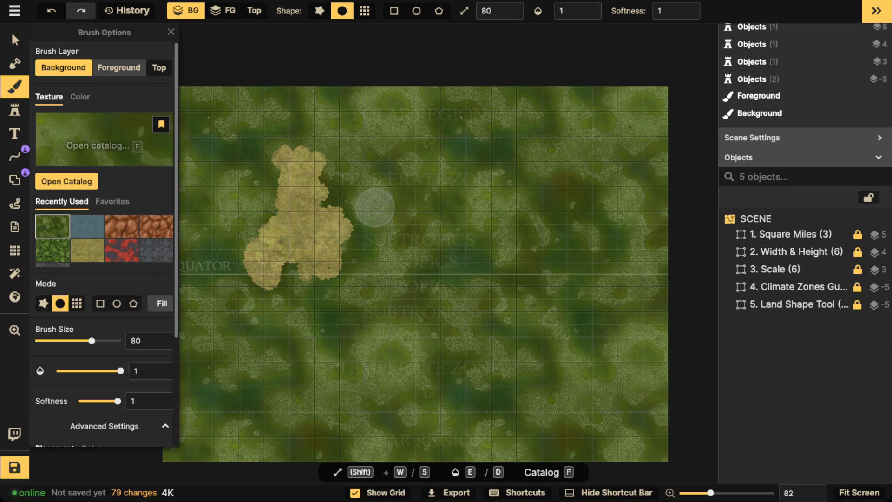
left_click(15, 63)
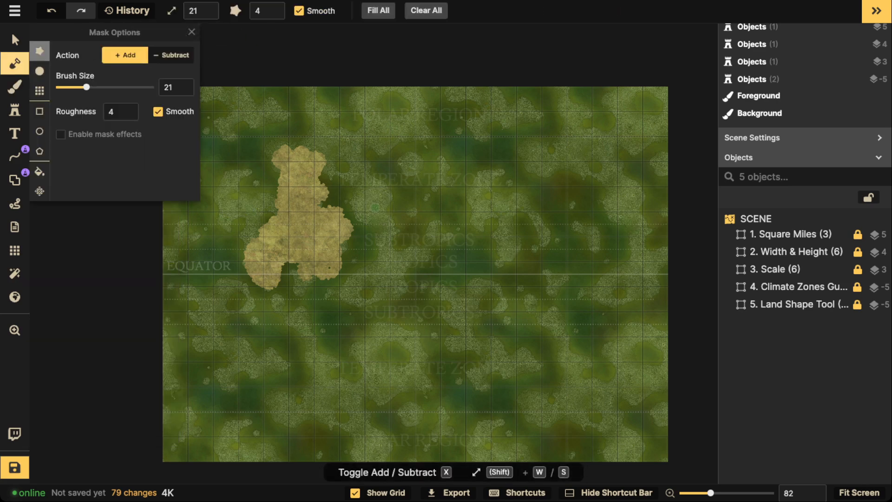
left_click(426, 11)
scroll(318, 201, "down", 1)
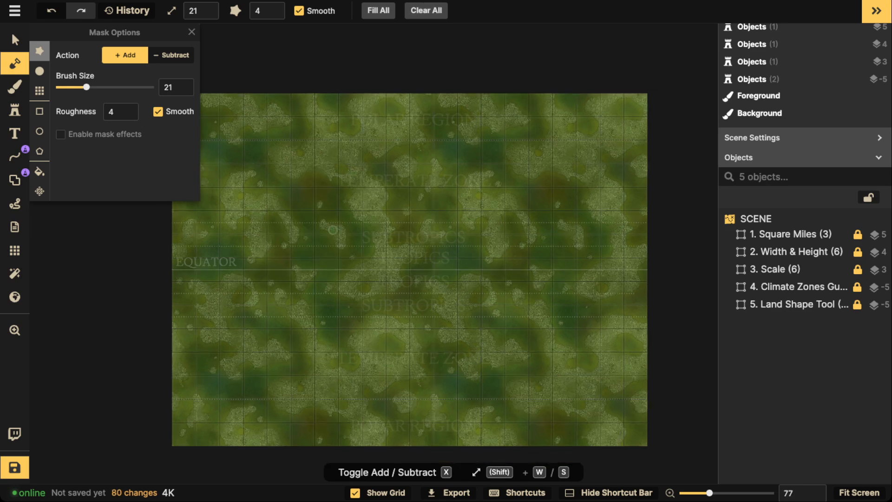
- Outline an irregular landmass in the northwest with the rough adding mask brush at size 21 and roughness 4, and fill its interior
scroll(403, 249, "up", 2)
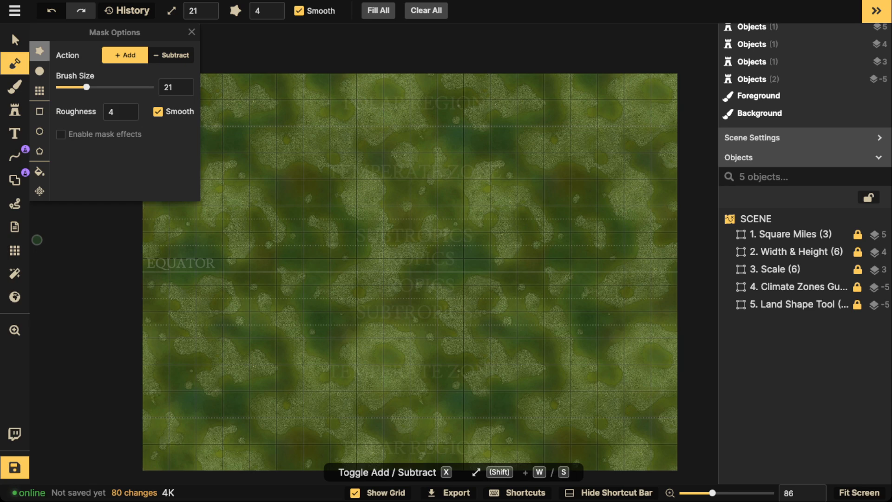
scroll(263, 204, "up", 1)
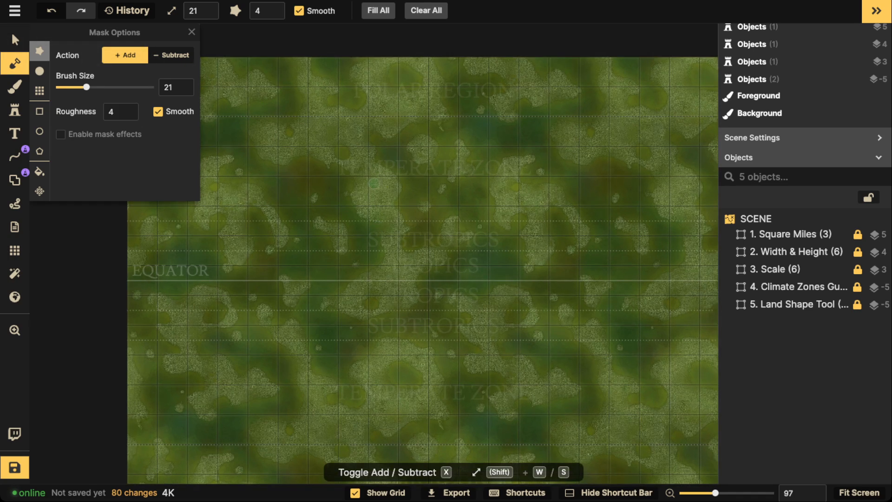
mouse_move(374, 181)
left_mouse_down()
mouse_move(354, 201)
mouse_move(361, 215)
mouse_move(380, 220)
mouse_move(383, 261)
mouse_move(354, 283)
mouse_move(350, 314)
mouse_move(419, 301)
mouse_move(433, 267)
mouse_move(404, 241)
mouse_move(394, 179)
mouse_move(372, 168)
mouse_move(344, 186)
mouse_move(312, 165)
mouse_move(266, 168)
mouse_move(273, 204)
mouse_move(288, 225)
mouse_move(281, 271)
mouse_move(296, 278)
mouse_move(317, 269)
mouse_move(310, 294)
mouse_move(321, 297)
mouse_move(357, 256)
mouse_move(380, 257)
mouse_move(381, 227)
mouse_move(356, 220)
mouse_move(347, 188)
mouse_move(287, 169)
mouse_move(273, 178)
mouse_move(282, 206)
mouse_move(305, 169)
mouse_move(313, 180)
mouse_move(297, 168)
mouse_move(337, 200)
left_mouse_up()
key("ctrl+z")
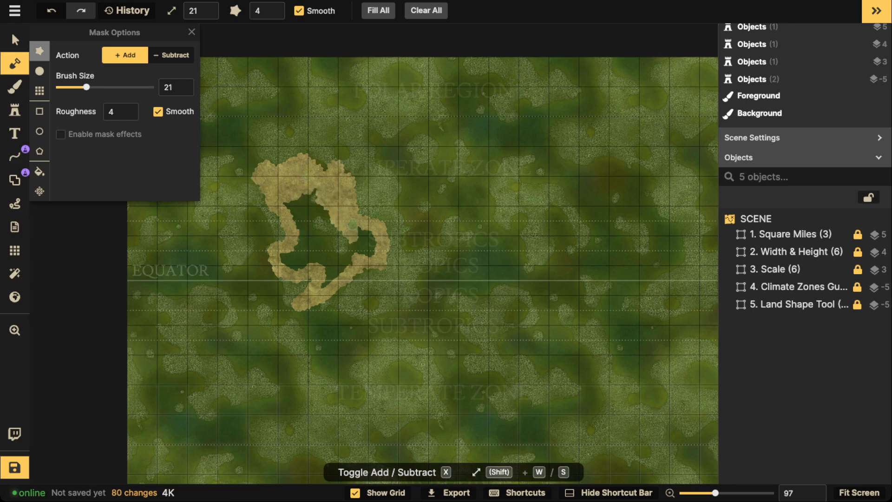
mouse_move(362, 236)
left_mouse_down()
mouse_move(325, 284)
mouse_move(328, 269)
mouse_move(297, 267)
mouse_move(300, 241)
left_mouse_up()
mouse_move(286, 201)
left_mouse_down()
mouse_move(310, 193)
mouse_move(310, 209)
mouse_move(315, 187)
mouse_move(301, 255)
mouse_move(320, 234)
mouse_move(305, 263)
mouse_move(346, 242)
mouse_move(336, 269)
mouse_move(347, 236)
mouse_move(300, 249)
left_mouse_up()
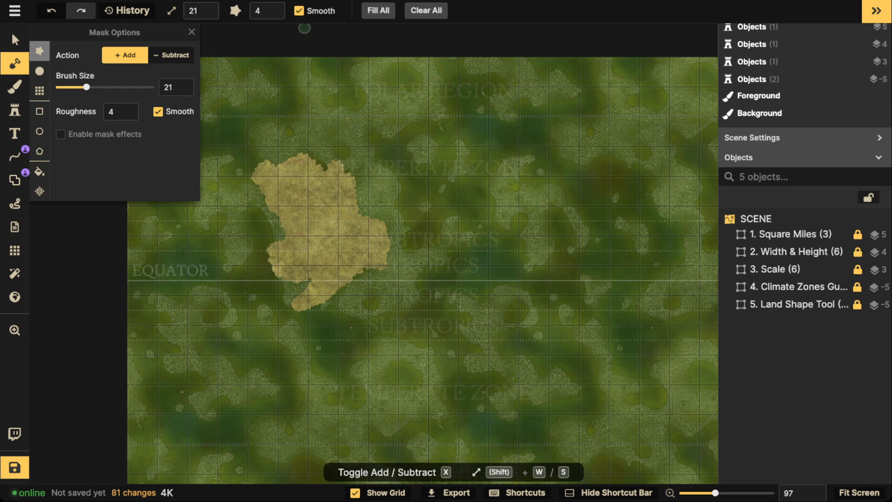
- Clear all land from the mask, and undo the clearing
left_click(426, 10)
scroll(360, 186, "down", 1)
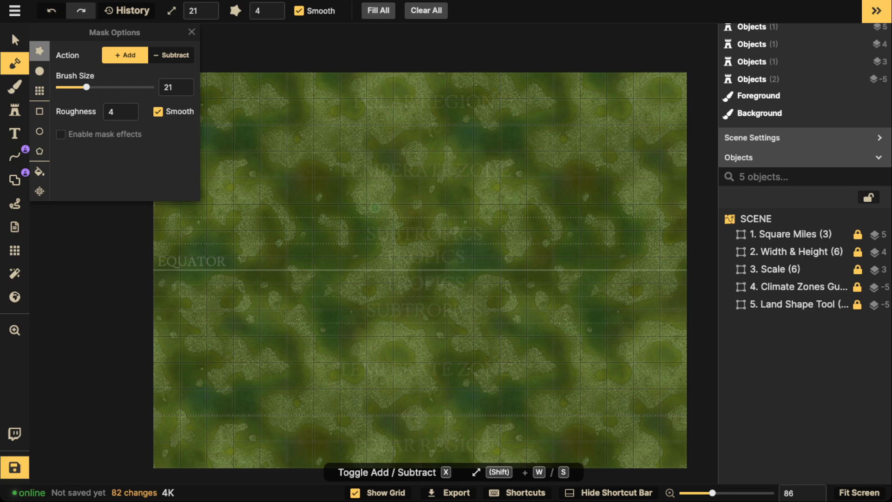
left_click(51, 10)
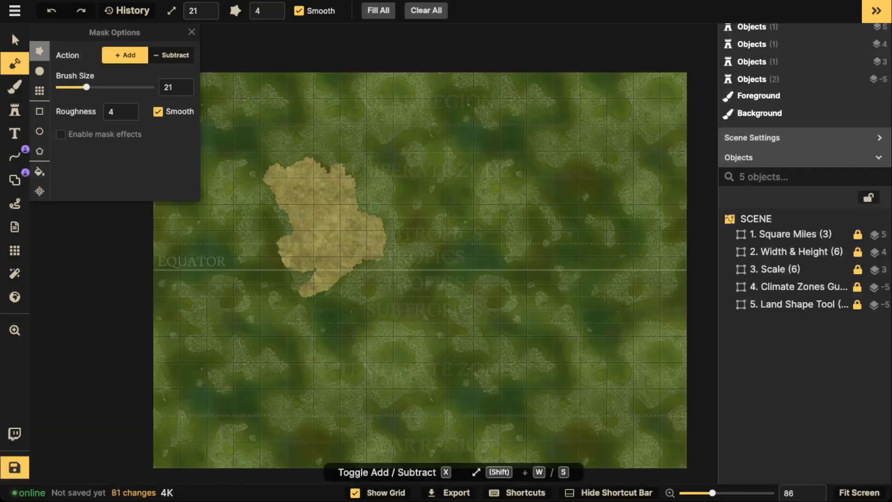
- Select the contiguous landmass with the mask move tool, shift it eastward, apply the move, and undo it
left_click(40, 191)
left_click(324, 223)
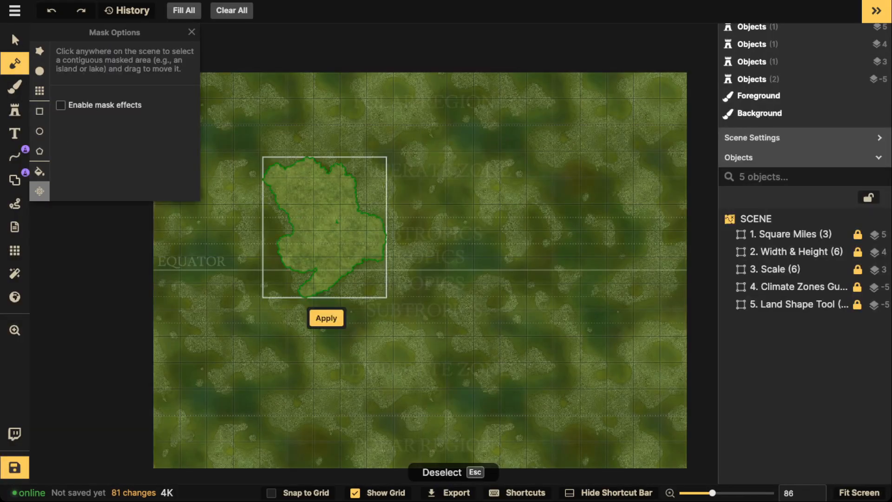
left_click(39, 191)
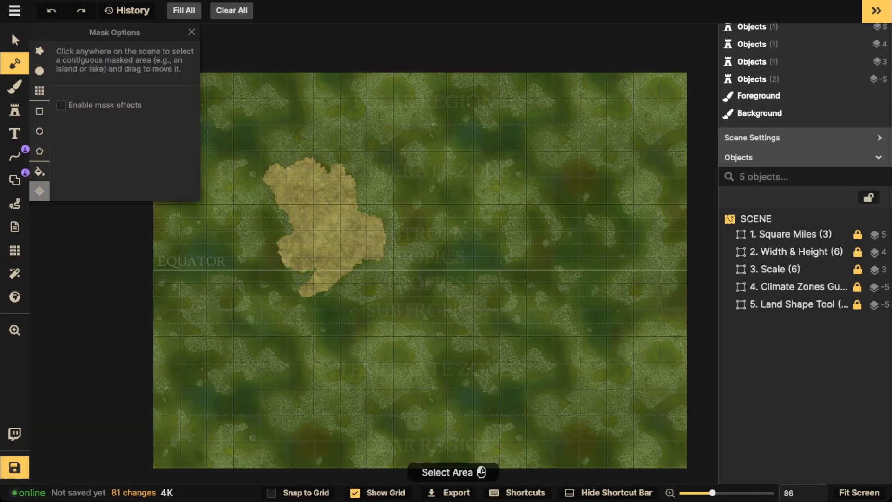
left_click(324, 223)
left_click_drag(325, 223, 496, 247)
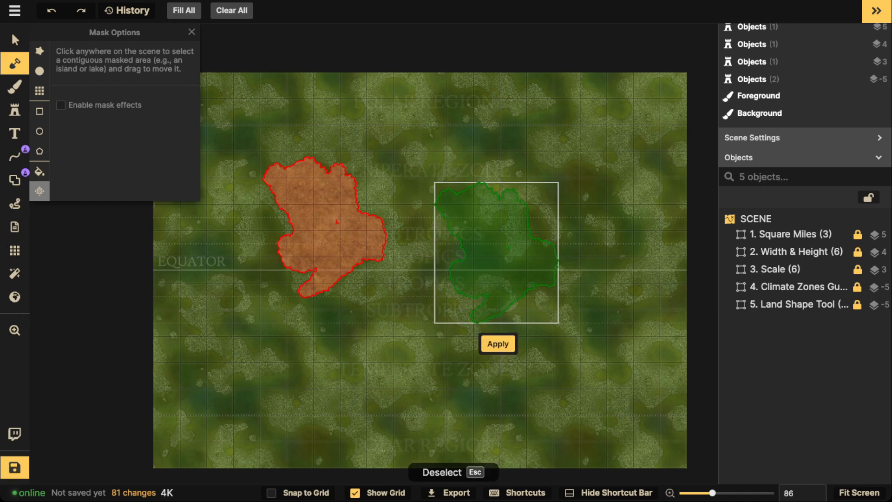
left_click(497, 342)
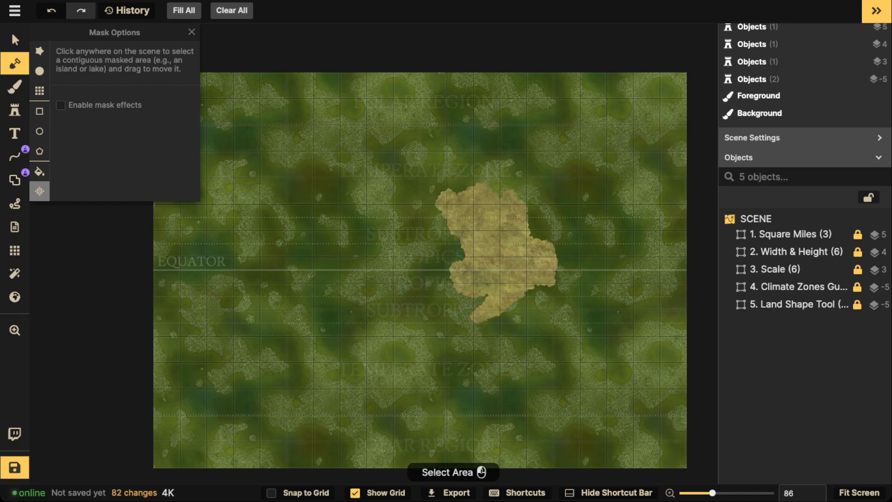
key("ctrl+z")
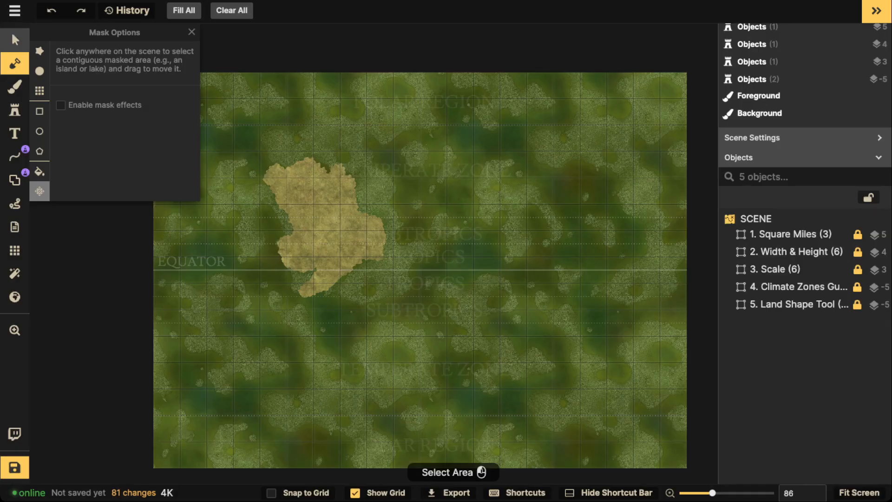
- Fill the background layer with the bright green leafy texture from the favorite textures
left_click(15, 40)
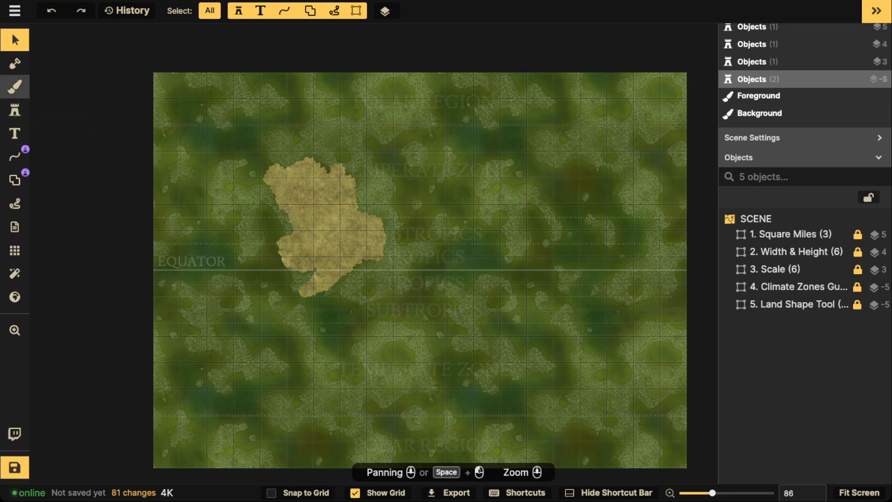
left_click(15, 87)
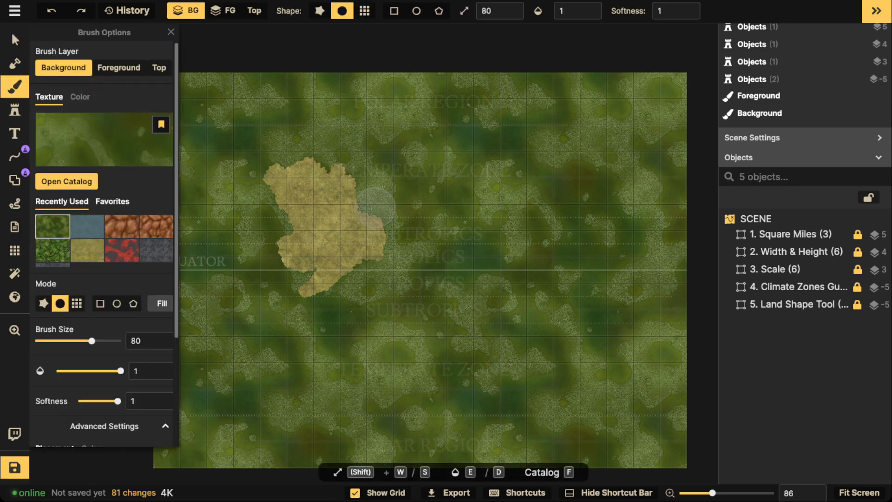
left_click(112, 201)
left_click(87, 226)
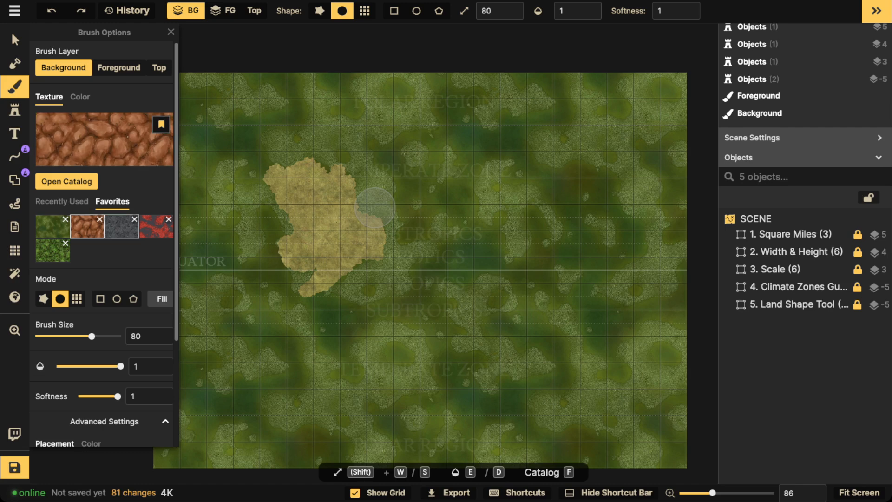
left_click(122, 226)
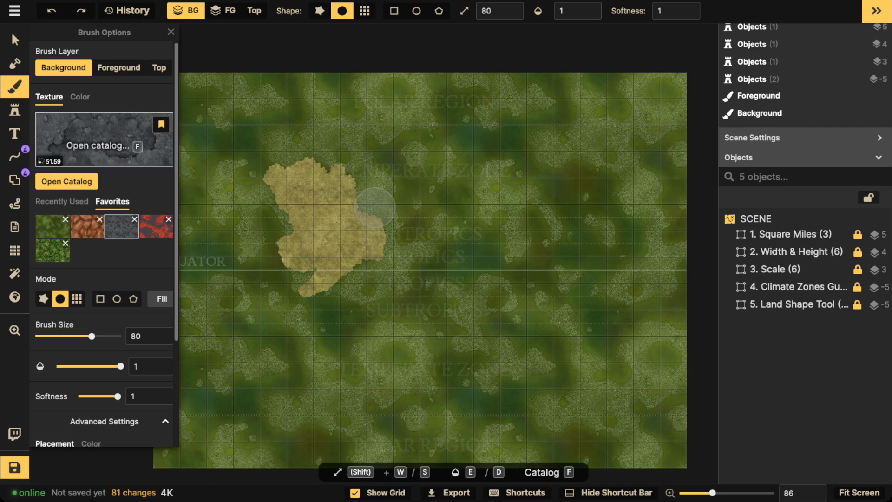
left_click(155, 227)
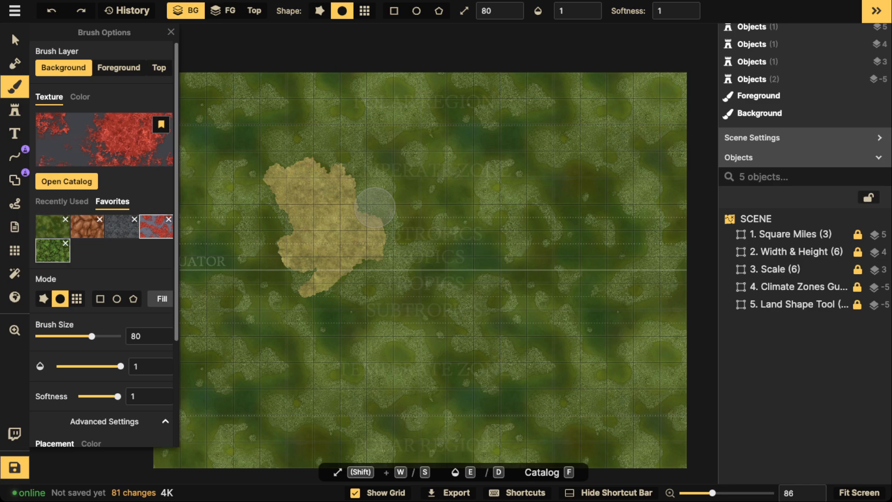
left_click(53, 250)
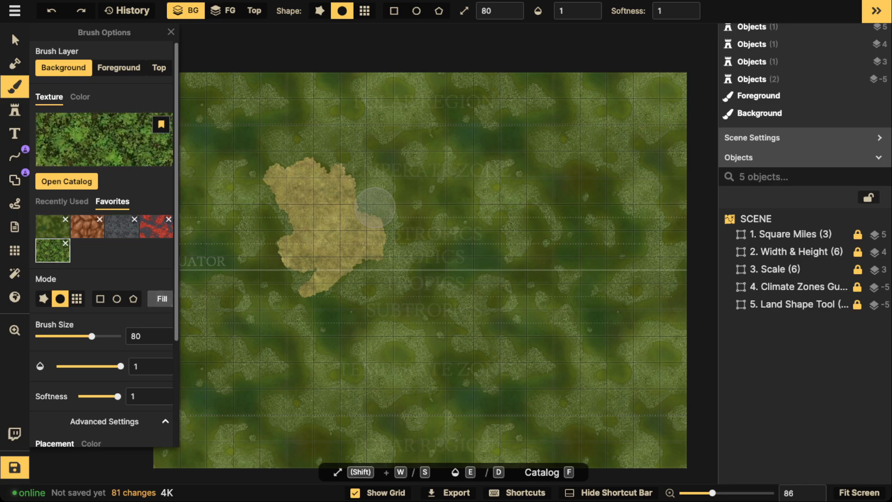
left_click(162, 298)
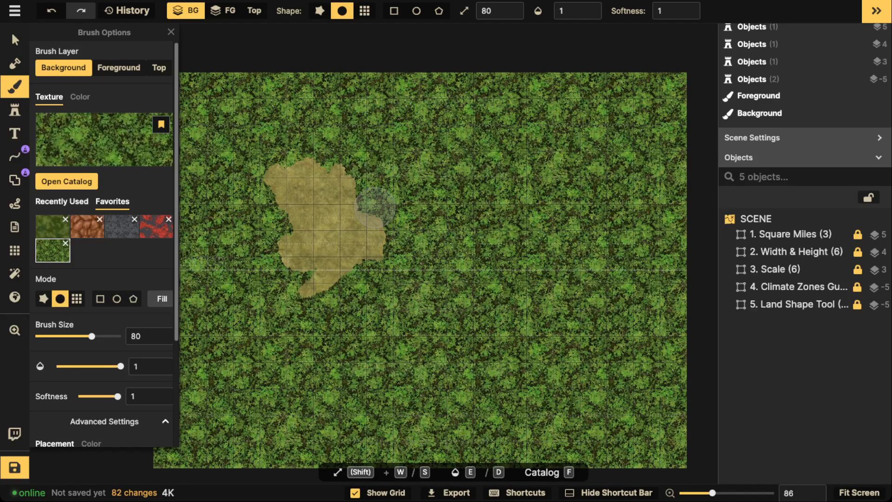
- Fill the background layer with the recently used blue ocean texture and clear all land from the mask
left_click(62, 202)
left_click(122, 226)
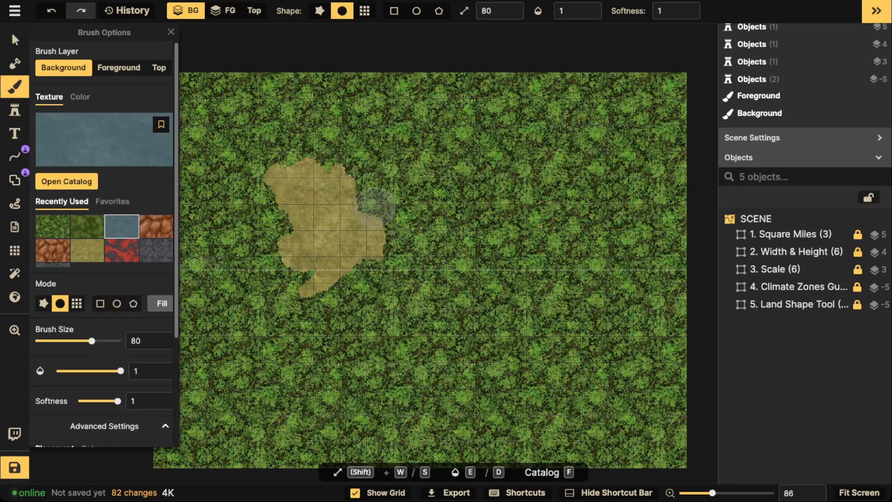
left_click(161, 303)
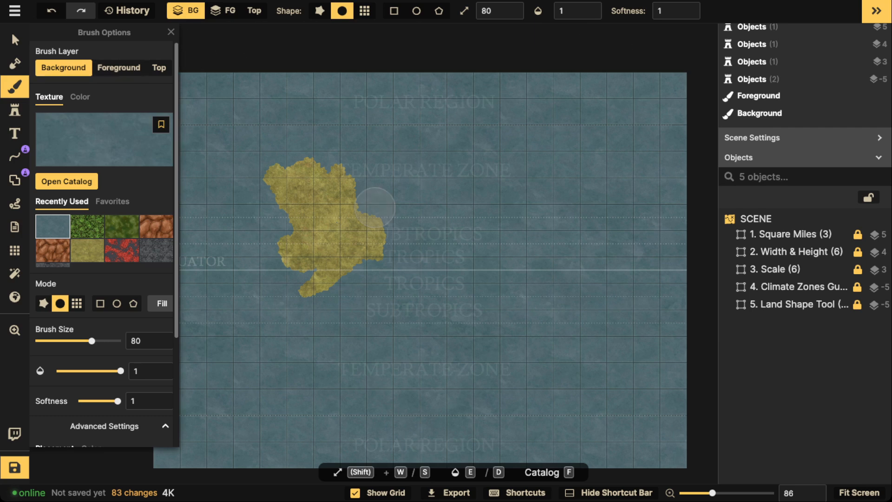
left_click(15, 62)
left_click(232, 10)
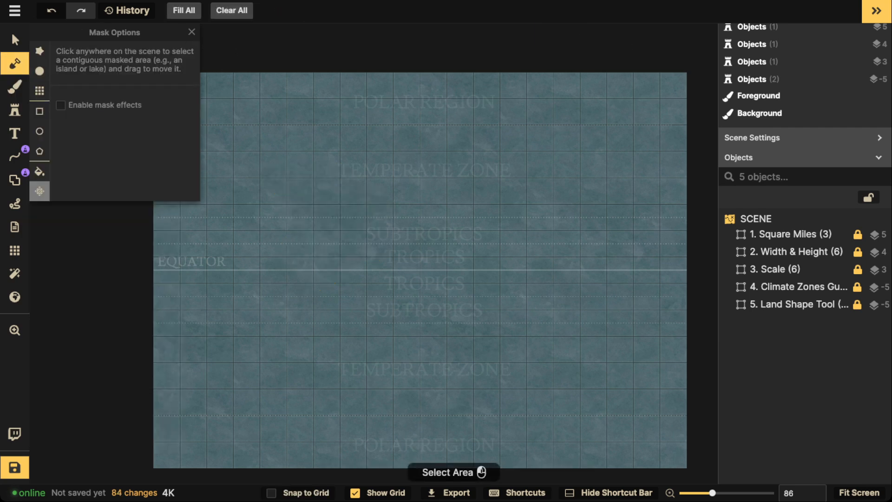
left_click(15, 40)
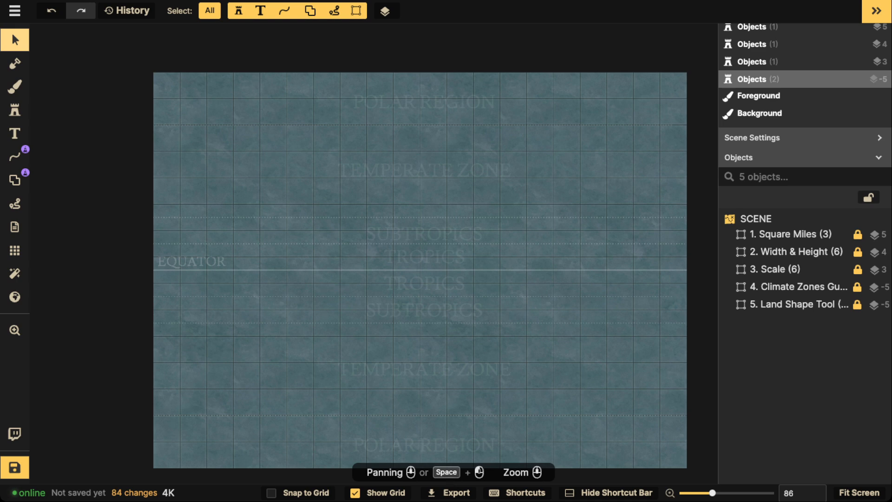
- Paint a landmass near the equator with the adding shape brush at size 40, with stroke disabled and Clip Mask fill enabled
left_click(14, 180)
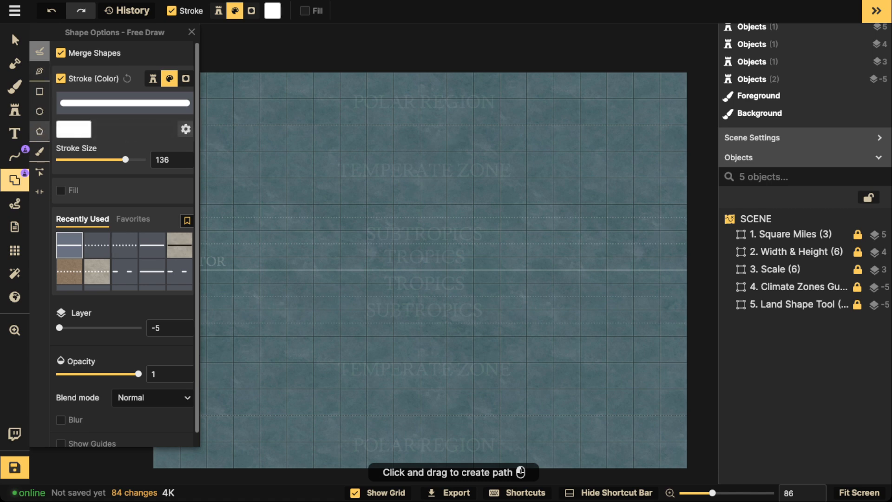
left_click(39, 151)
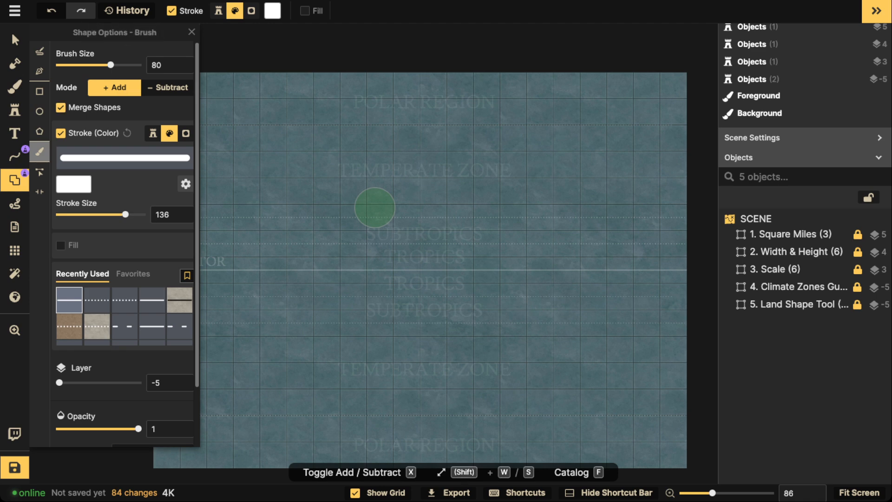
left_click(61, 133)
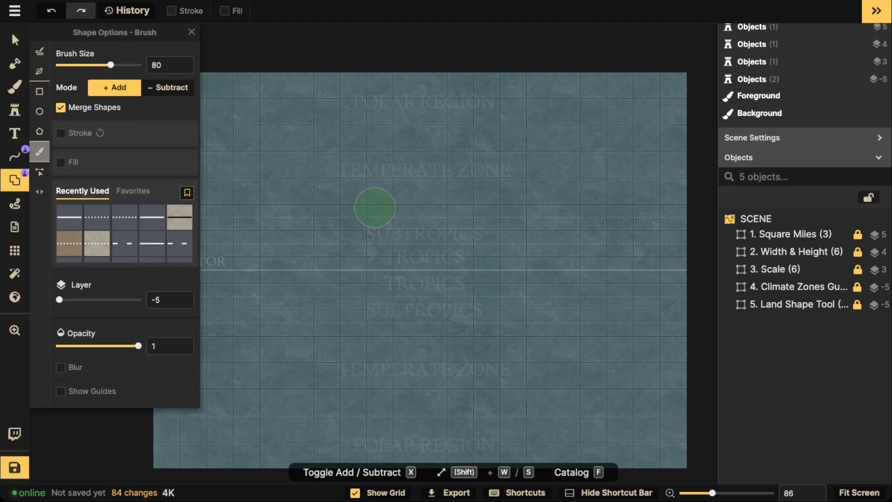
left_click(60, 162)
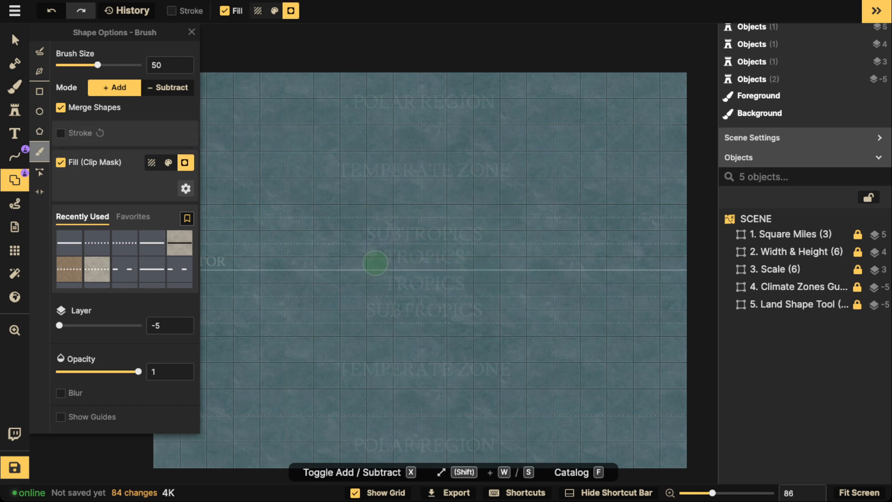
mouse_move(367, 224)
left_mouse_down()
mouse_move(335, 226)
mouse_move(352, 259)
mouse_move(367, 244)
mouse_move(366, 232)
mouse_move(344, 212)
mouse_move(382, 200)
mouse_move(333, 232)
mouse_move(353, 228)
mouse_move(365, 255)
mouse_move(401, 258)
left_mouse_up()
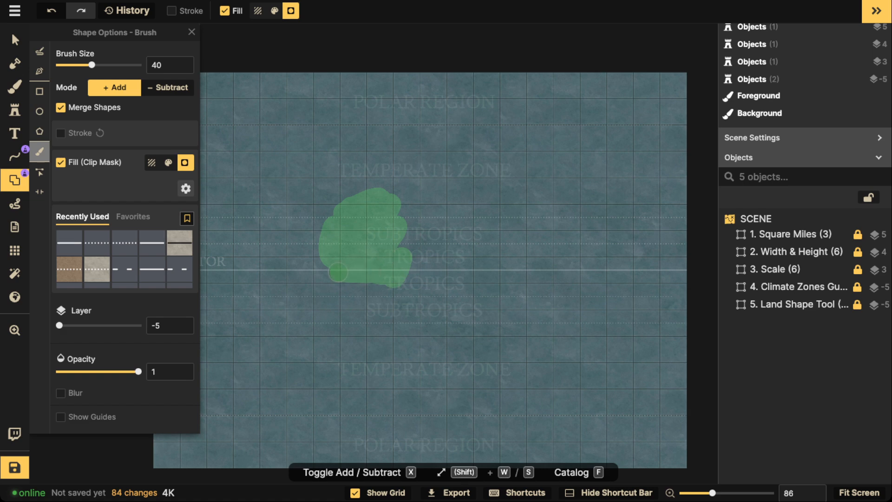
mouse_move(366, 290)
left_mouse_down()
mouse_move(384, 313)
mouse_move(421, 305)
mouse_move(394, 289)
mouse_move(433, 276)
left_mouse_up()
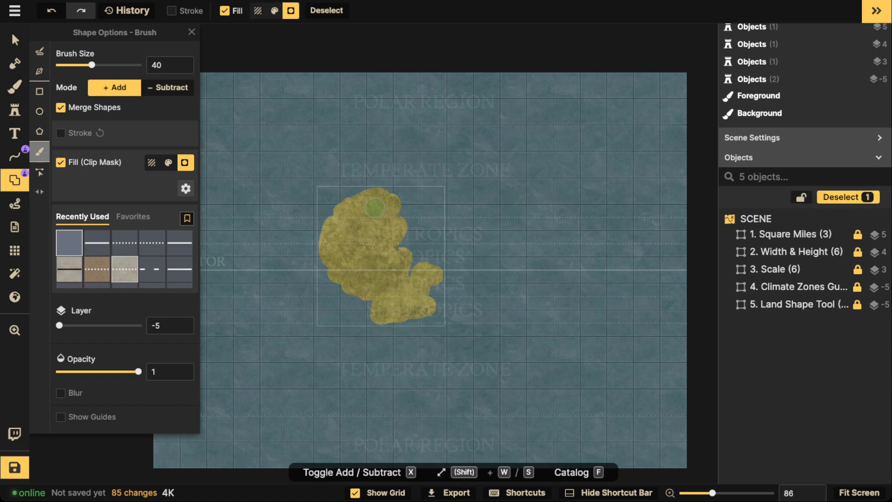
- Select the painted landmass shape and move it around the map near the equator
left_click(15, 40)
left_click_drag(372, 251, 294, 240)
left_click_drag(370, 177, 371, 312)
left_click_drag(58, 277, 95, 278)
left_click_drag(304, 248, 404, 249)
- Rotate the landmass shape through several angles and set its rotation to 330
scroll(400, 251, "up", 10)
scroll(251, 237, "down", 9)
scroll(251, 237, "down", 1)
scroll(455, 237, "up", 10)
scroll(286, 197, "up", 5)
scroll(266, 288, "up", 3)
scroll(267, 287, "up", 2)
scroll(405, 249, "down", 9)
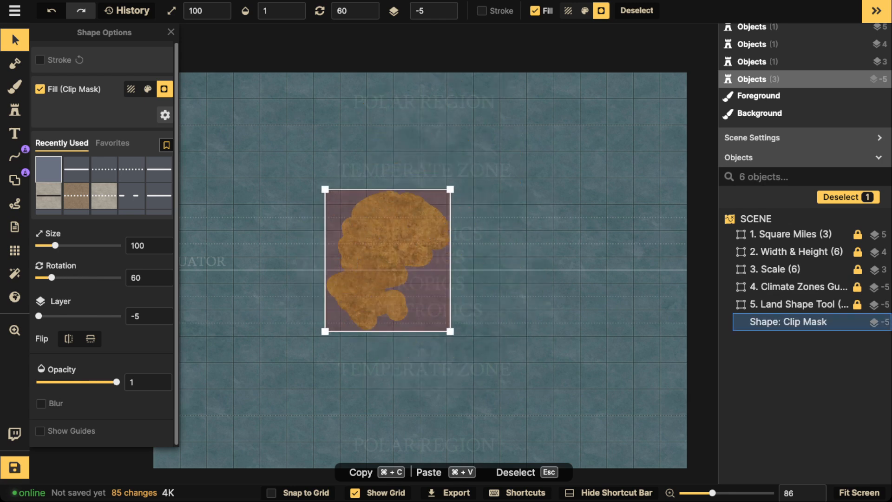
scroll(395, 255, "down", 6)
scroll(395, 255, "up", 2)
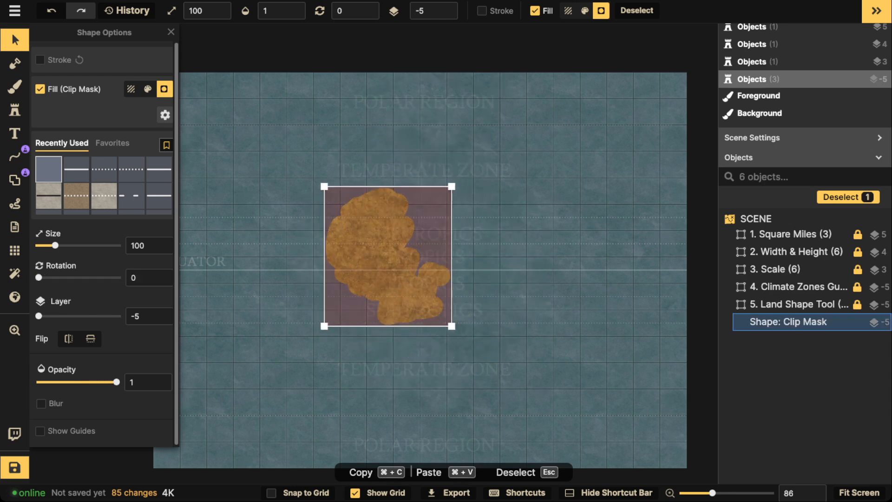
scroll(394, 255, "down", 2)
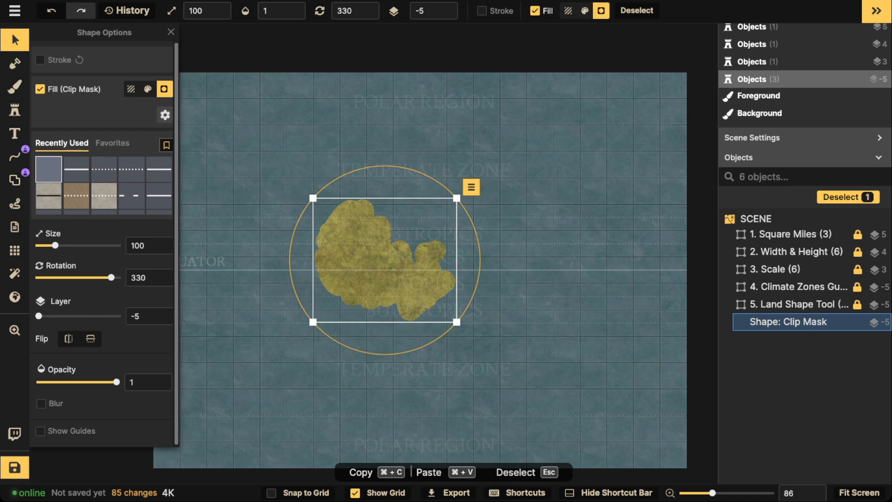
- Extend the selected landmass's outline with merged strokes of the adding shape brush at size 17
scroll(372, 252, "up", 3)
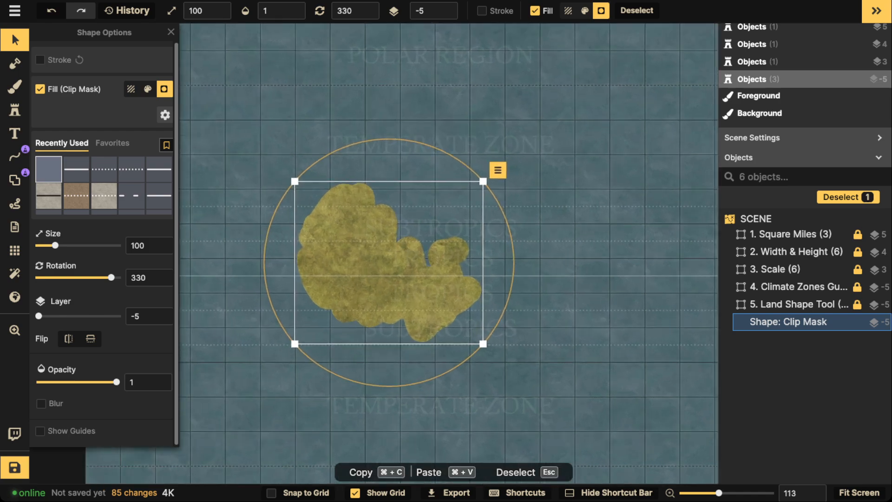
left_click(15, 180)
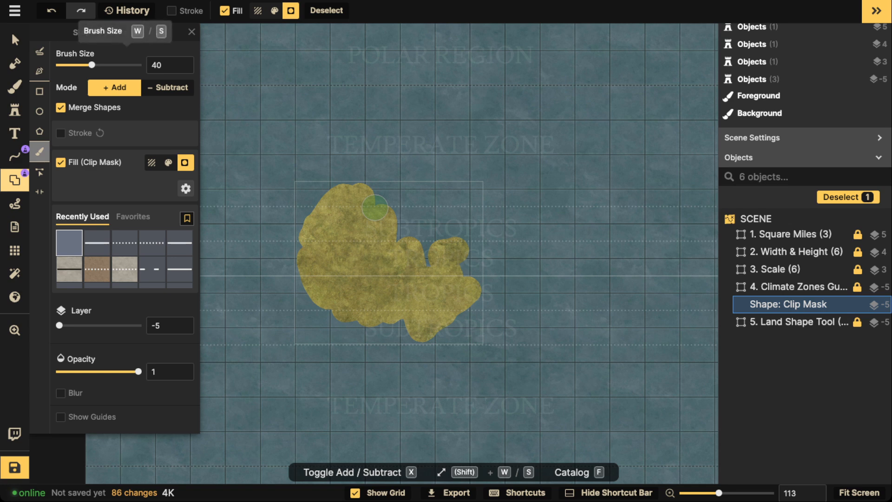
left_click_drag(91, 65, 82, 65)
scroll(319, 191, "up", 3)
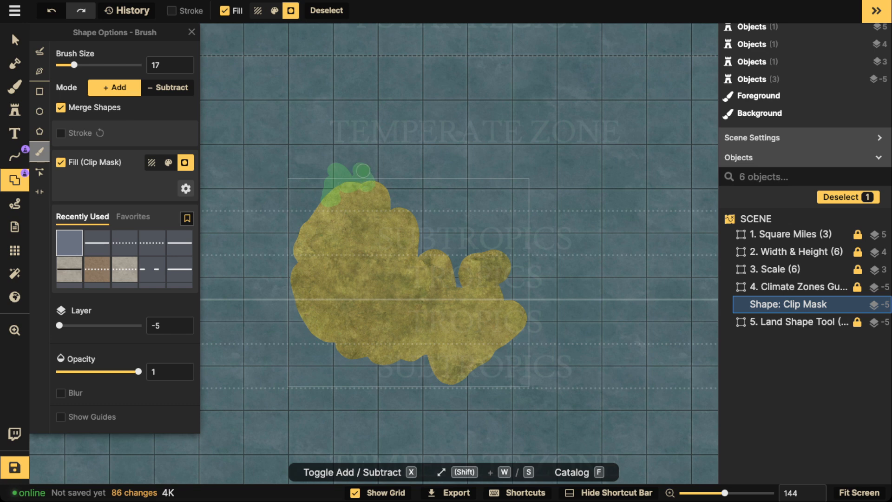
mouse_move(377, 193)
left_mouse_down()
mouse_move(405, 204)
mouse_move(424, 238)
mouse_move(447, 253)
mouse_move(489, 223)
mouse_move(506, 235)
mouse_move(488, 253)
mouse_move(499, 291)
mouse_move(505, 246)
left_mouse_up()
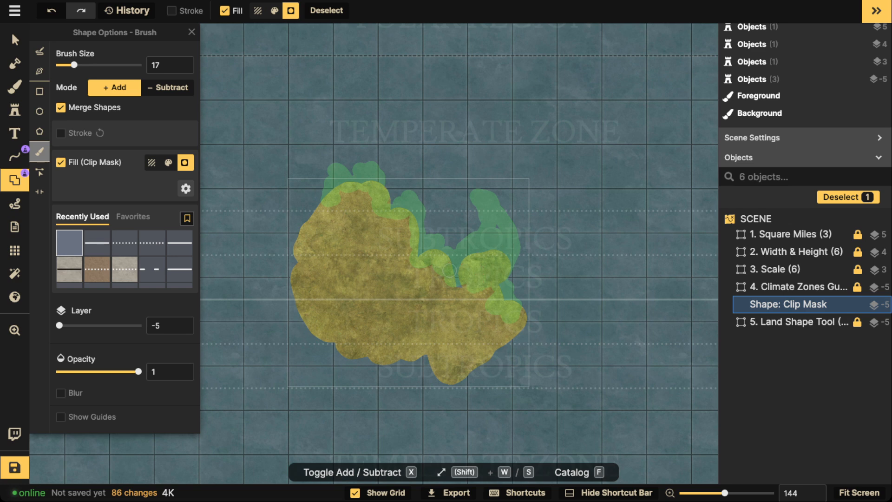
mouse_move(449, 271)
left_mouse_down()
mouse_move(464, 285)
mouse_move(467, 379)
mouse_move(449, 363)
mouse_move(435, 394)
left_mouse_up()
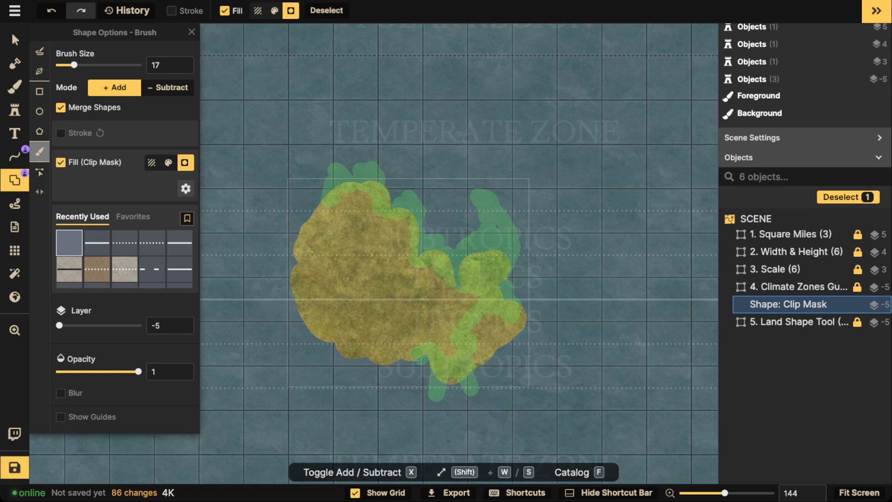
mouse_move(416, 354)
left_mouse_down()
mouse_move(332, 335)
mouse_move(289, 299)
left_mouse_up()
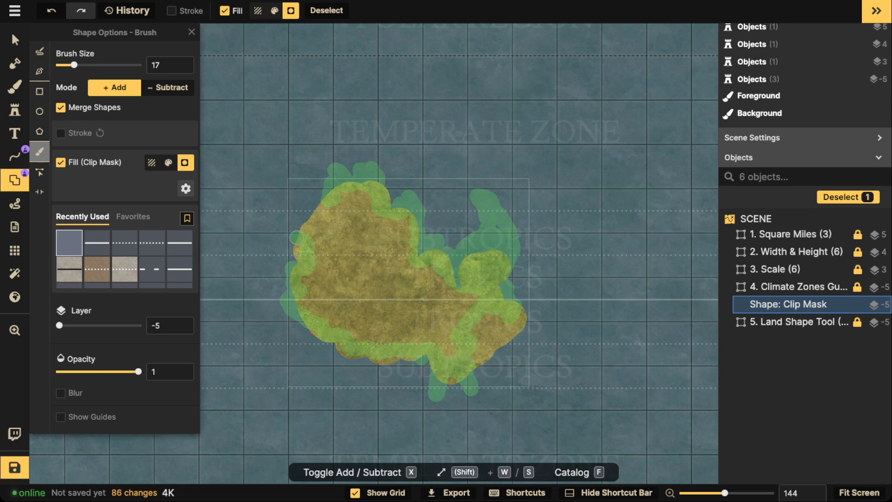
left_click_drag(297, 238, 296, 230)
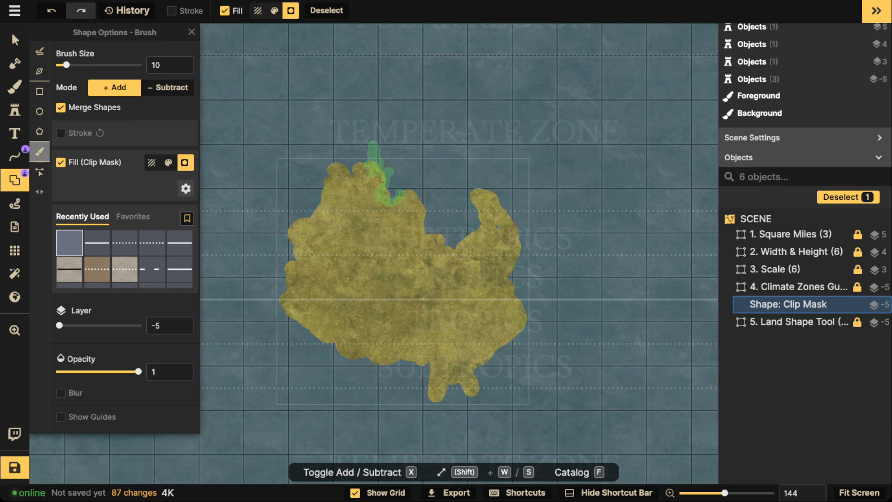
- Roughen the landmass's coastline with the adding shape brush at size 10 and move the shape northwest
left_click_drag(400, 198, 409, 193)
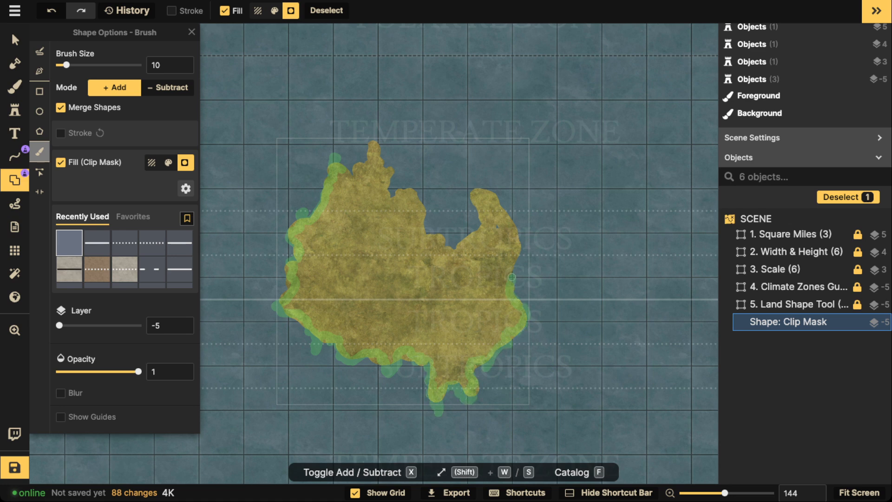
left_click_drag(511, 277, 513, 272)
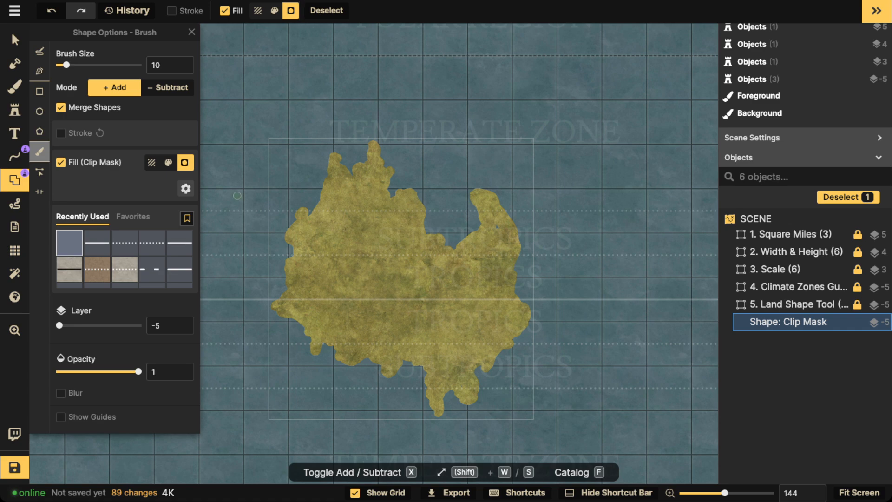
left_click(15, 40)
scroll(340, 330, "down", 3)
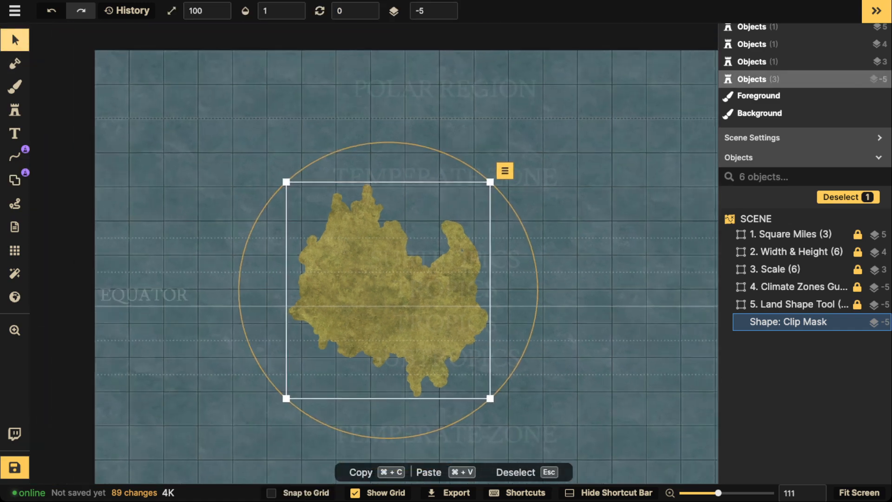
mouse_move(339, 330)
left_mouse_down()
mouse_move(364, 340)
mouse_move(429, 332)
mouse_move(338, 280)
mouse_move(245, 304)
mouse_move(310, 320)
mouse_move(299, 310)
left_mouse_up()
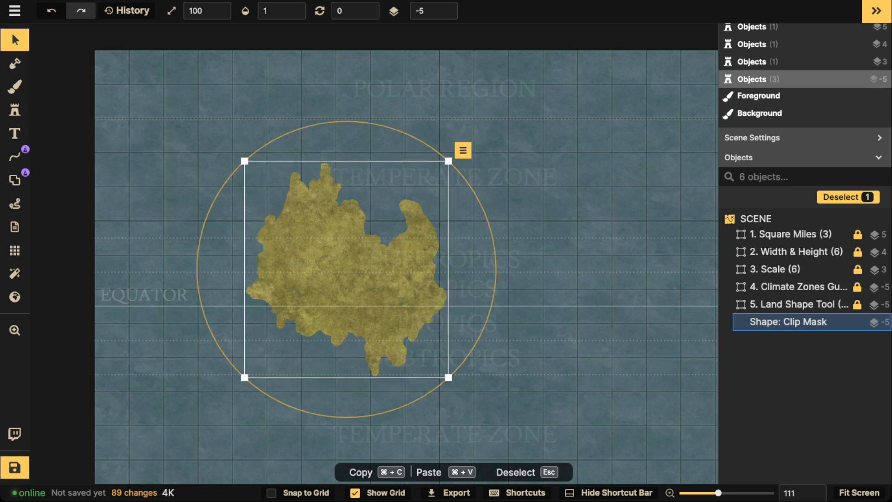
- Fill the small hole in the landmass's eastern peninsula with the adding shape brush and merge another stroke into its northwestern part
scroll(410, 255, "up", 10)
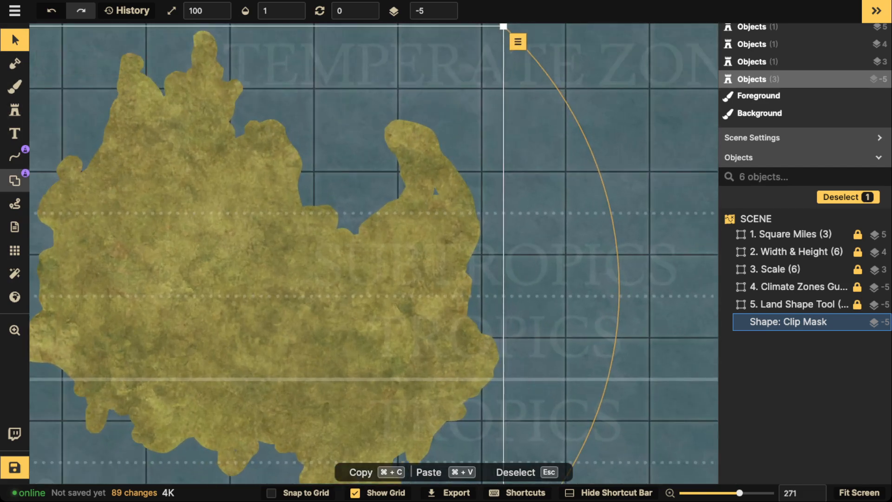
left_click(14, 181)
left_click_drag(429, 193, 433, 191)
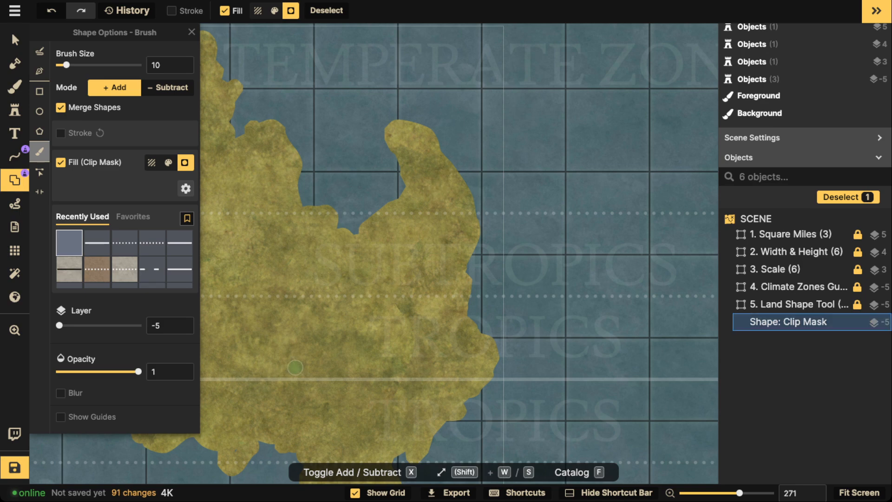
scroll(283, 266, "down", 3)
scroll(283, 266, "up", 3)
left_click_drag(282, 265, 430, 267)
scroll(430, 267, "down", 5)
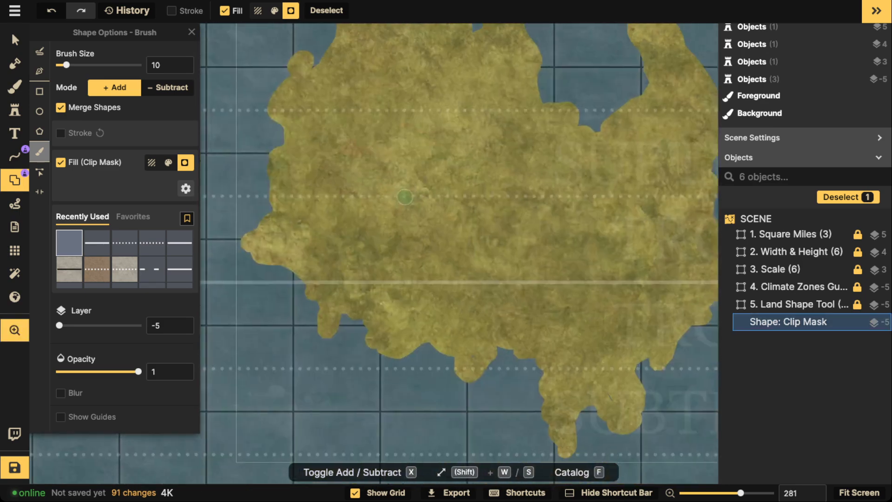
scroll(360, 269, "down", 4)
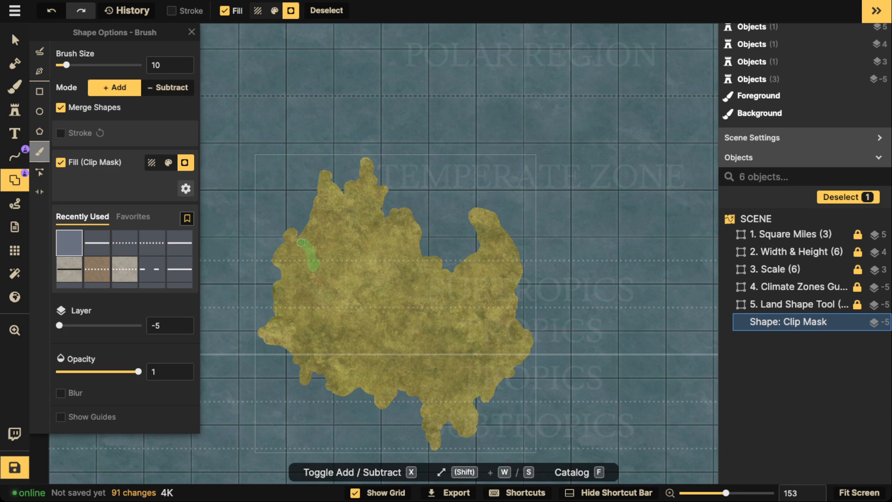
left_click_drag(296, 236, 297, 235)
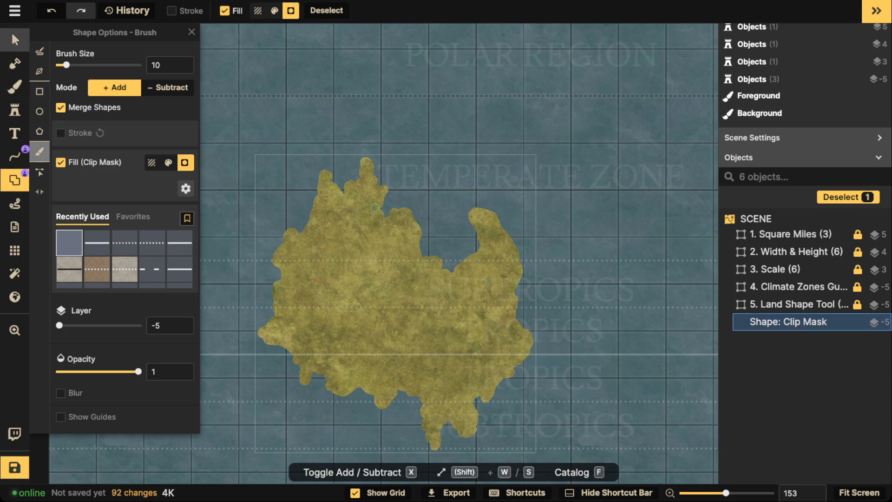
- Delete the hand-painted landmass shape from the map
left_click(15, 40)
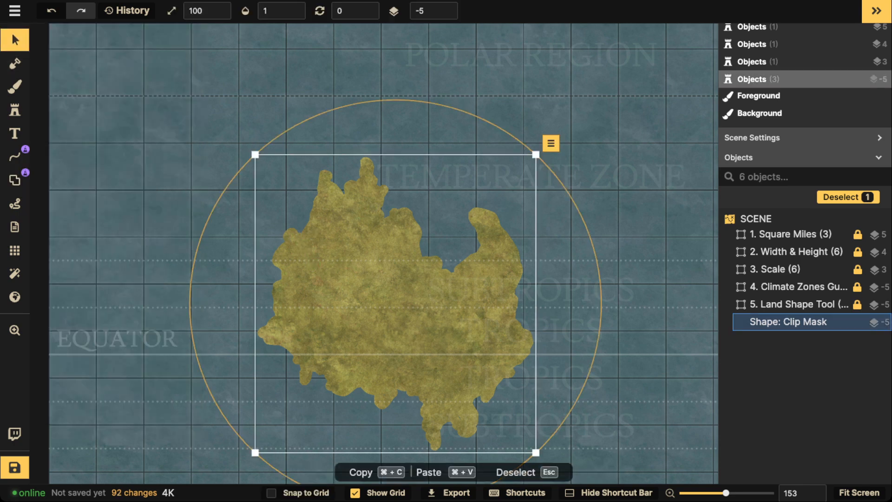
key("Delete")
scroll(460, 261, "down", 4)
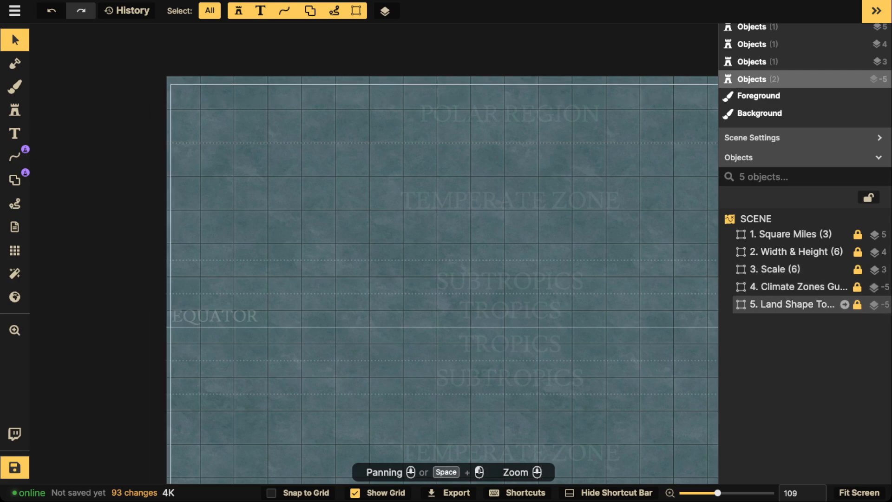
- Select the locked 5. Land Shape Tool group and set its opacity to 1
left_click(792, 304)
scroll(501, 260, "down", 3)
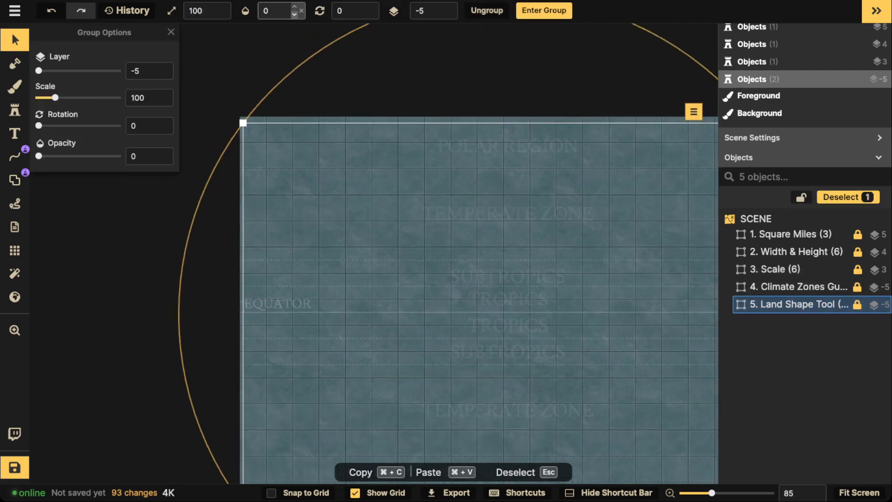
left_click(294, 8)
scroll(445, 203, "down", 4)
scroll(446, 260, "down", 3)
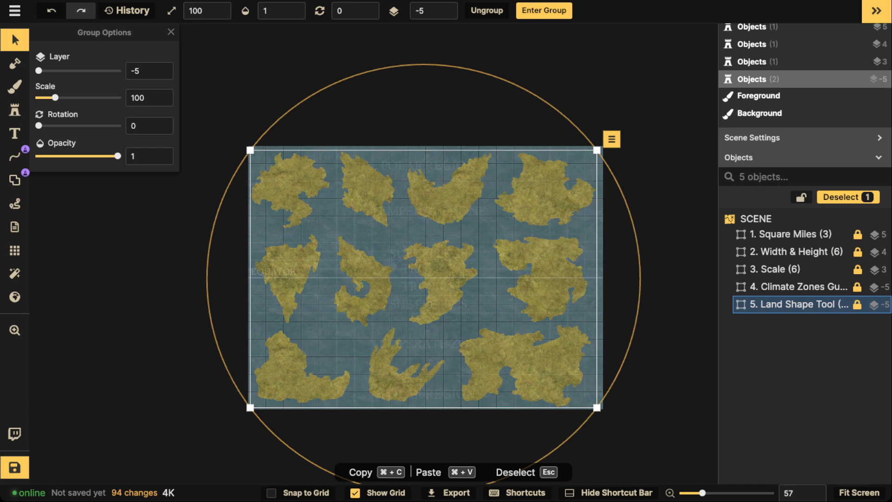
- Unlock the Land Shape Tool group and ungroup it into separate clip-mask shapes
left_click(801, 198)
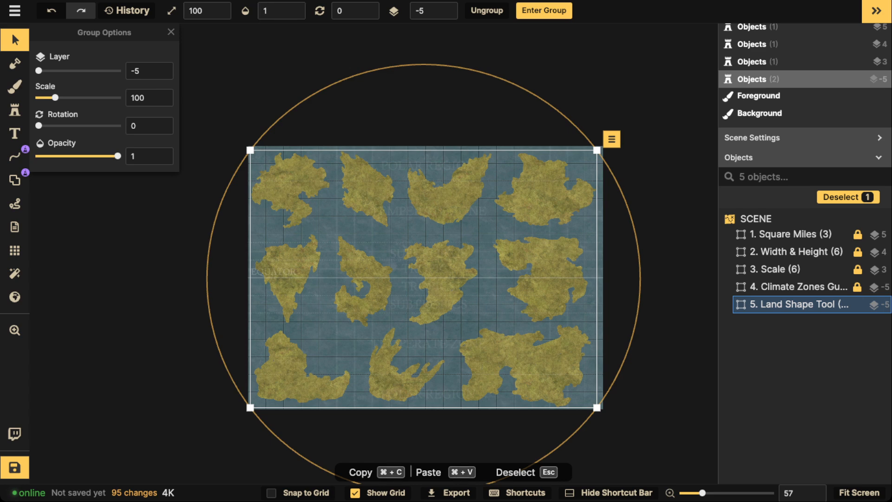
left_click(487, 11)
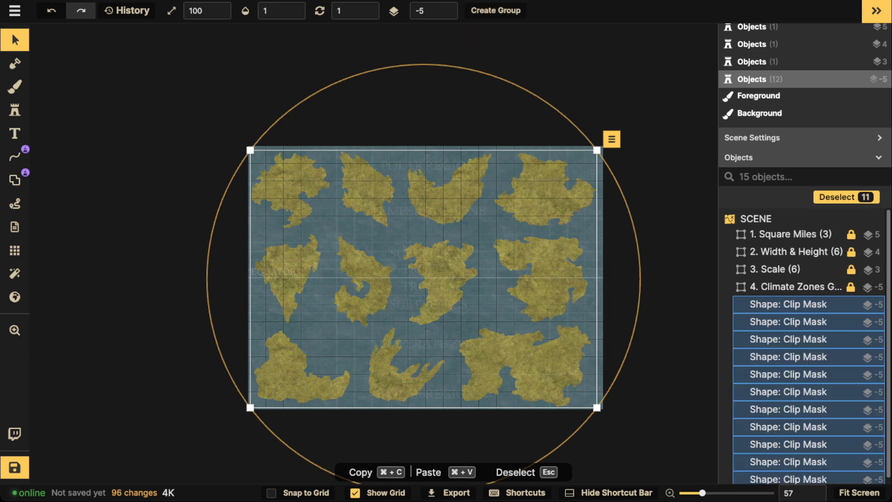
scroll(808, 353, "down", 1)
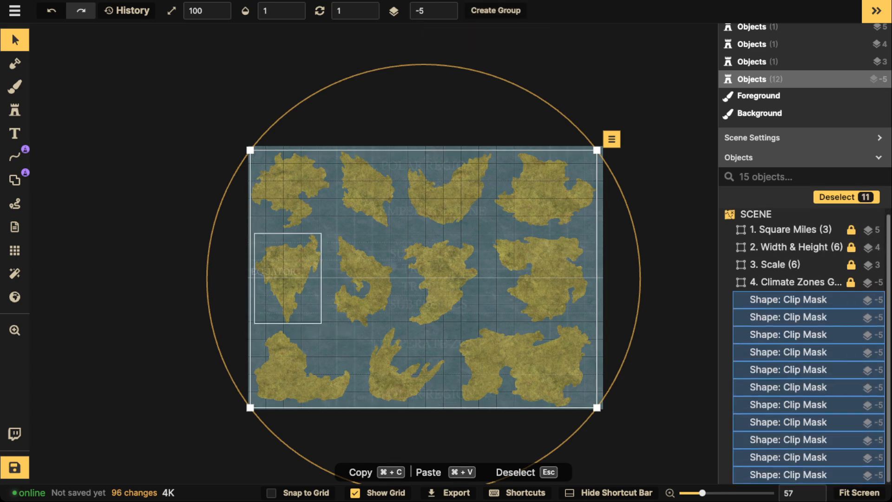
- Try moving the hook-shaped landmass southwest and scaling it to 60, and undo the change
left_click(290, 198)
scroll(290, 197, "down", 3)
scroll(291, 198, "up", 2)
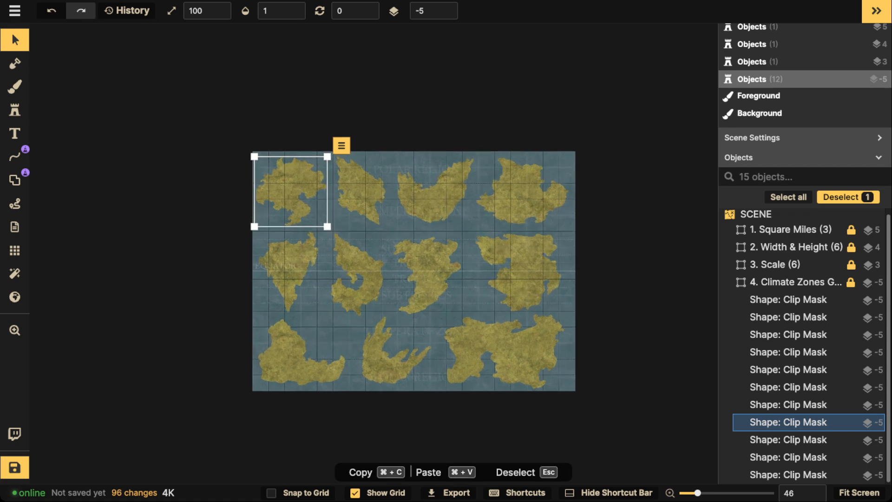
scroll(280, 187, "up", 3)
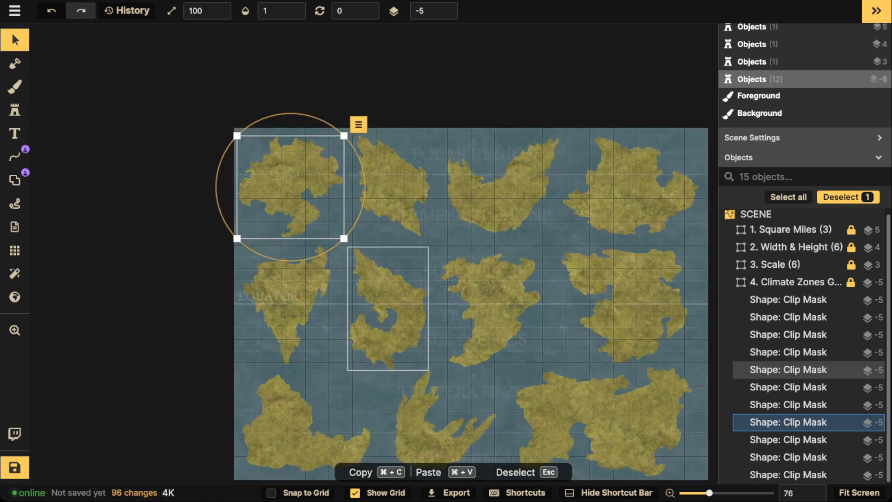
scroll(288, 195, "down", 1)
left_click_drag(395, 290, 358, 353)
scroll(358, 352, "down", 3)
scroll(351, 371, "down", 1)
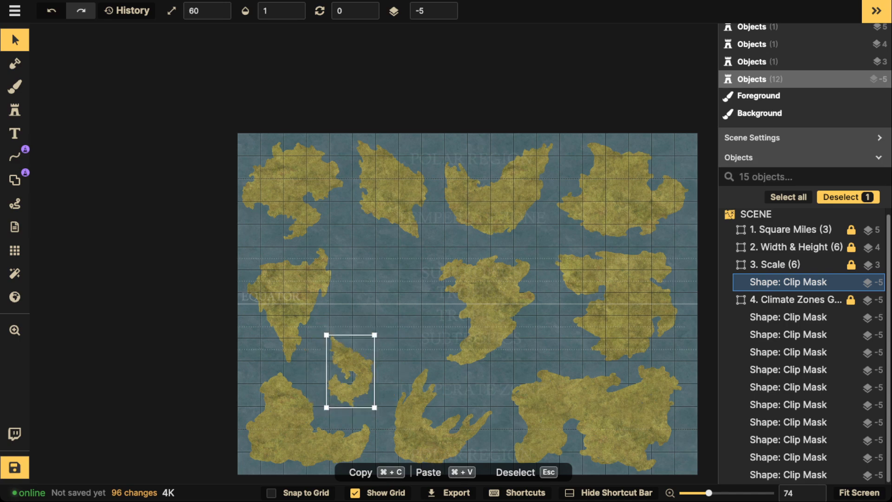
key("space")
scroll(356, 222, "down", 3)
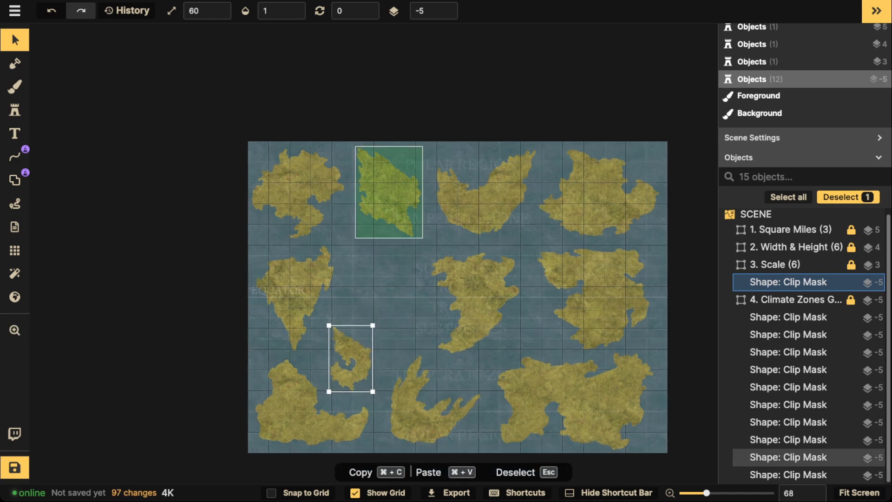
key("super+z")
- Select all eleven land shapes together and scale them down to 54 toward the map's northwest corner
scroll(357, 223, "down", 5)
left_click_drag(230, 112, 632, 461)
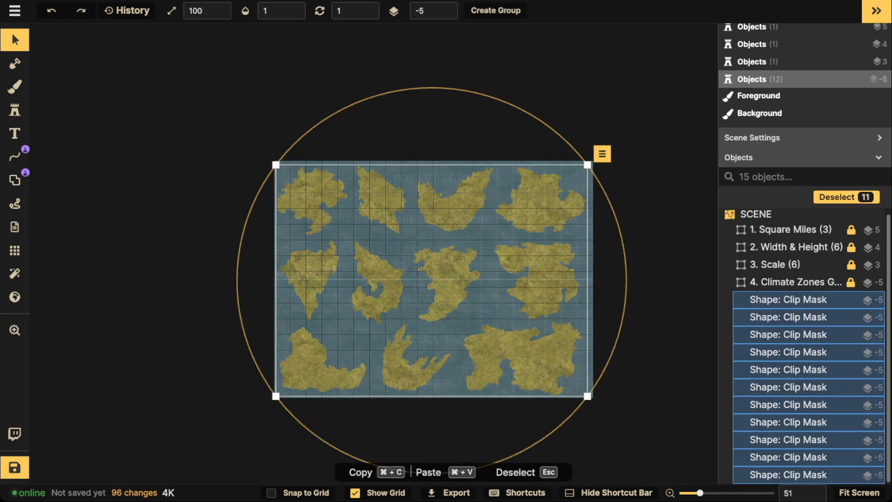
scroll(357, 222, "down", 5)
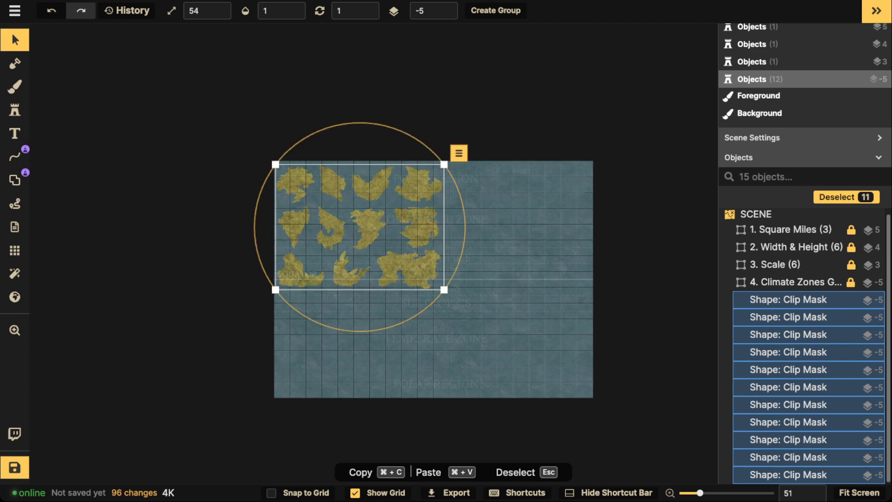
key("Escape")
- Move the middle row of four land shapes beside the northern row and shift the fourth shape slightly west
left_click_drag(257, 228, 523, 188)
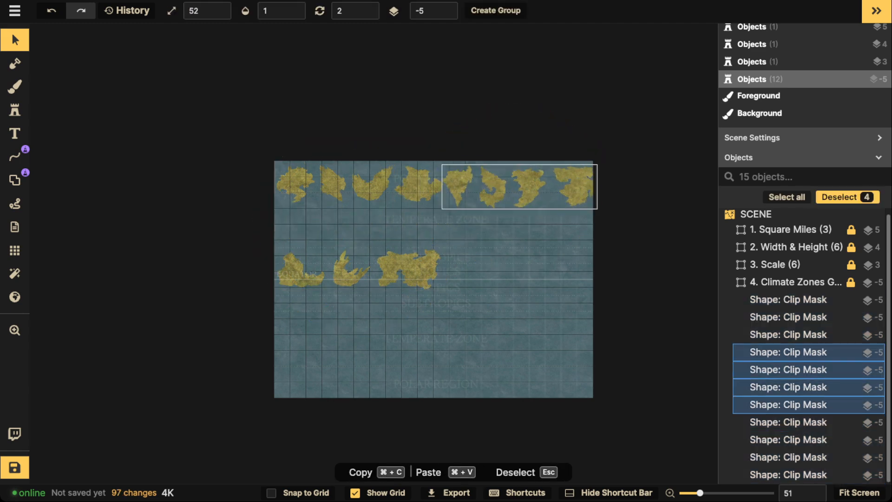
key("Escape")
left_click(417, 186)
left_click_drag(417, 186, 411, 186)
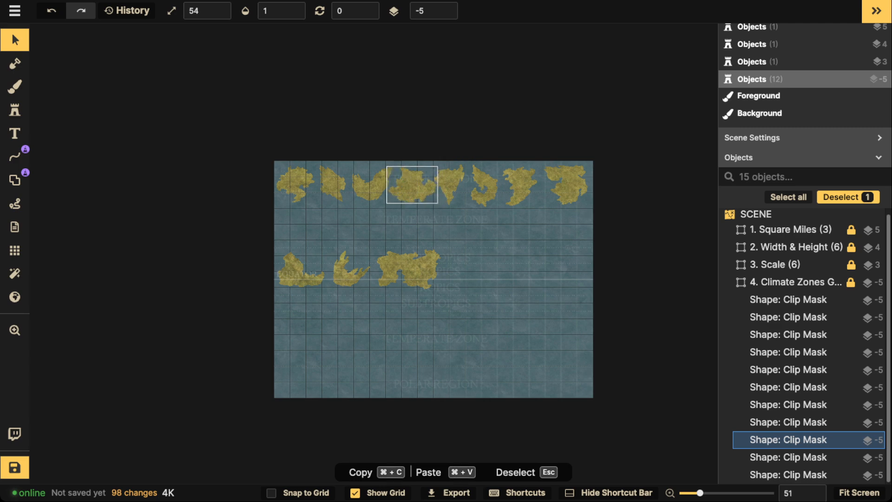
- Stack the three remaining southern-row land shapes in a column along the map's western edge
left_click(295, 272)
left_click_drag(295, 272, 296, 225)
key("Escape")
left_click_drag(345, 275, 295, 272)
key("Escape")
left_click_drag(409, 269, 309, 312)
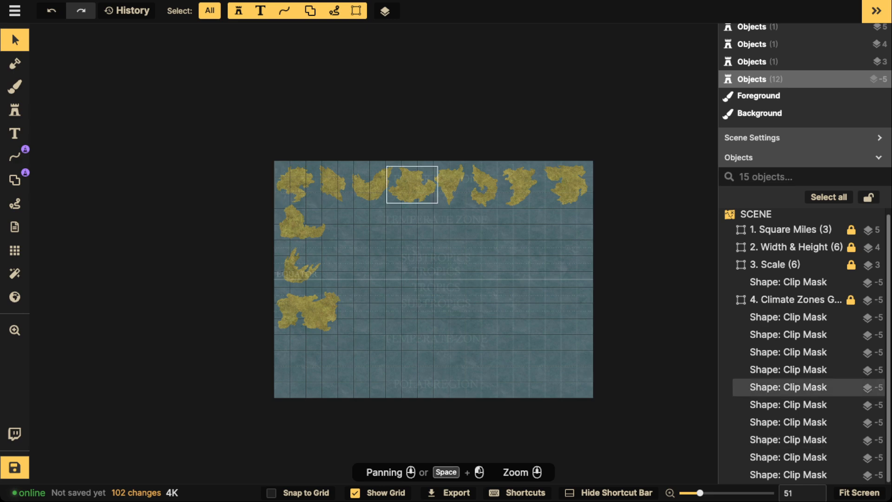
scroll(418, 200, "down", 1)
left_click_drag(417, 200, 360, 214)
scroll(410, 266, "up", 2)
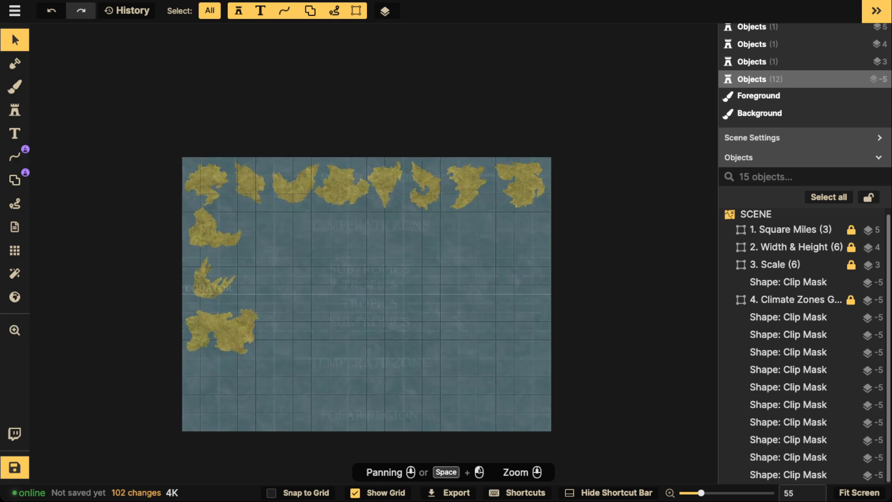
scroll(478, 266, "down", 1)
left_click_drag(368, 258, 417, 235)
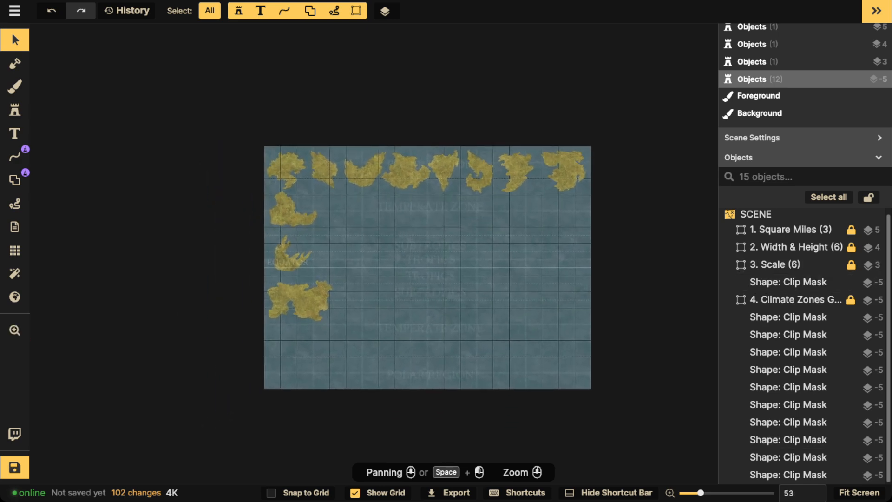
scroll(425, 236, "up", 2)
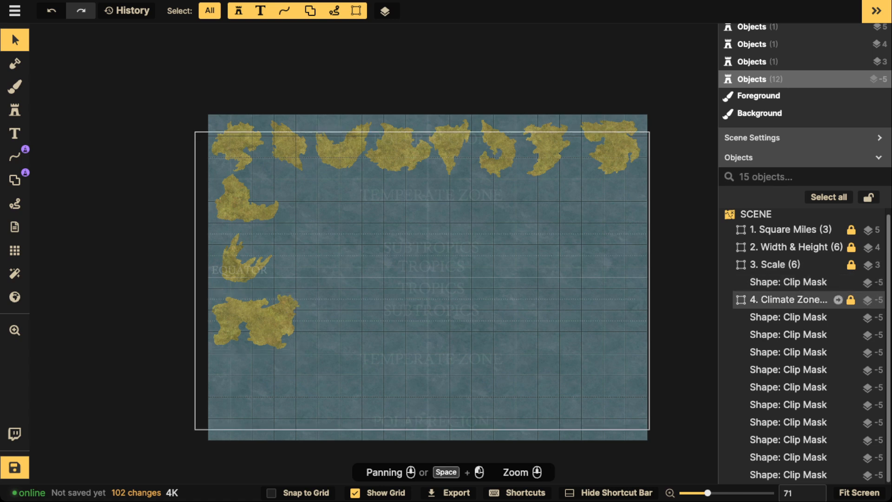
- Set the opacity of the climate zones guide group to 0.51 and deselect it
left_click(790, 299)
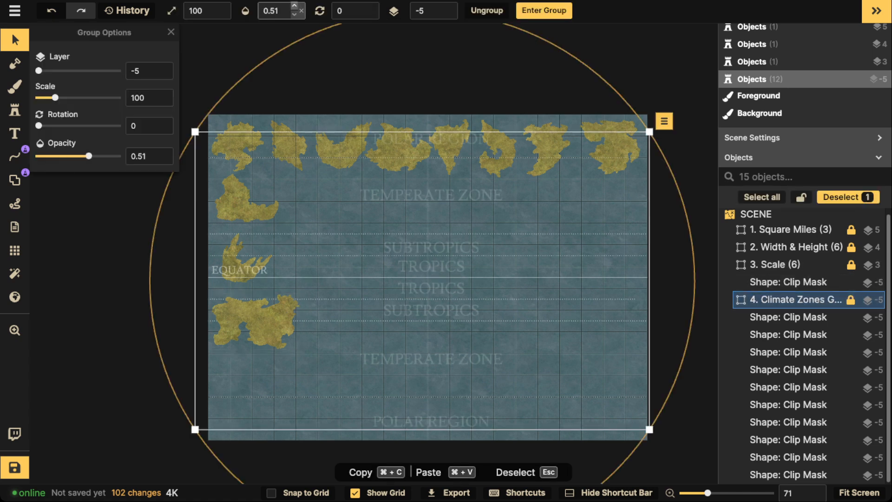
key("Escape")
- Set up the blue swirl stamp for placing, with a scale of 200 and a rotation of 45
left_click(15, 110)
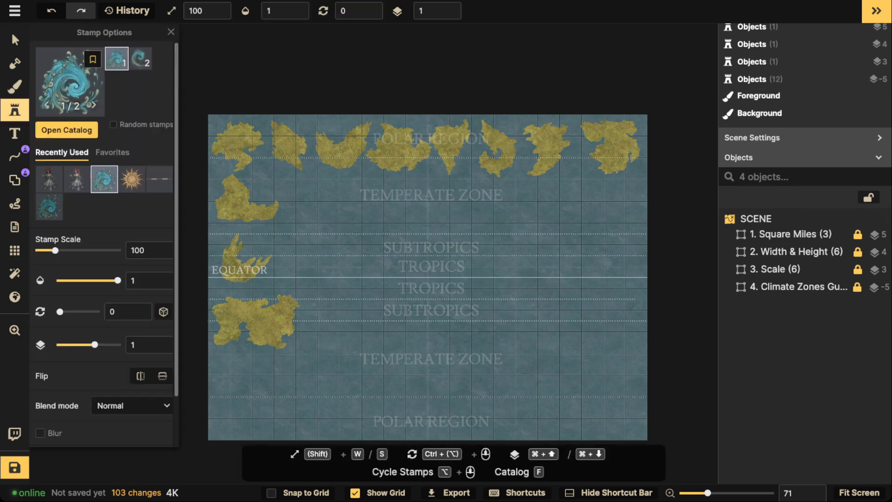
scroll(474, 318, "up", 5)
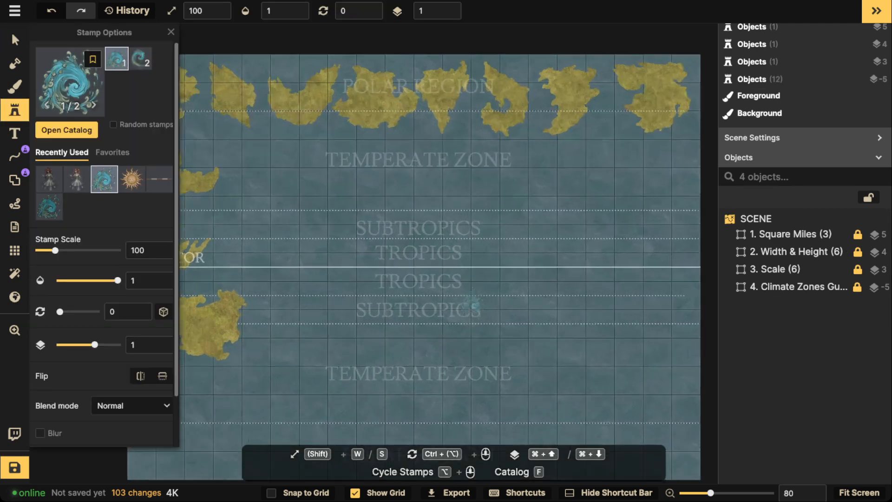
key("w")
key("w")
scroll(469, 267, "down", 9)
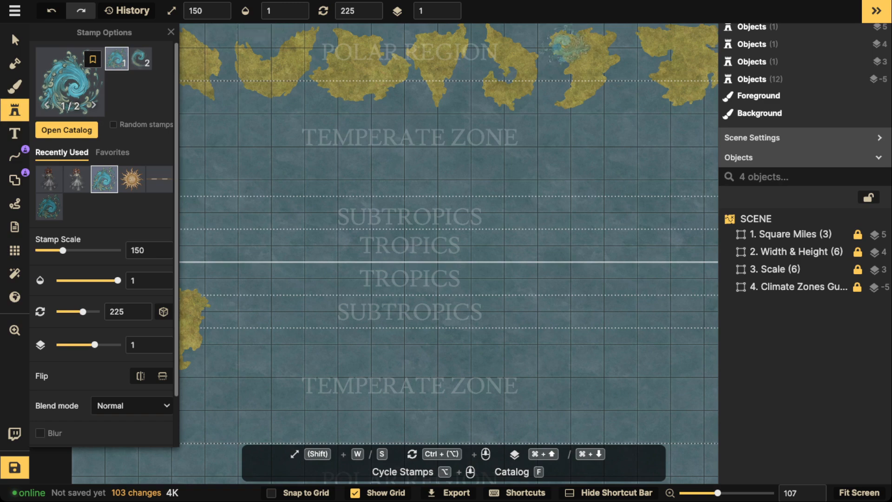
scroll(458, 232, "down", 10)
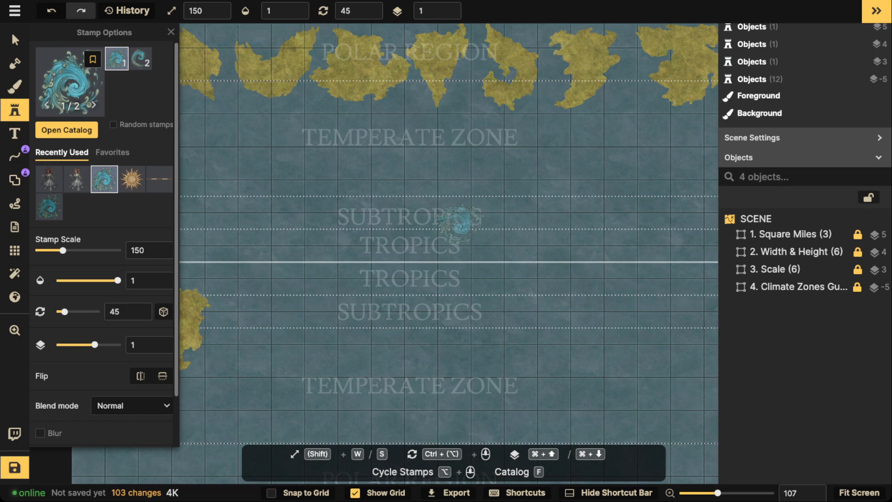
scroll(458, 232, "down", 3)
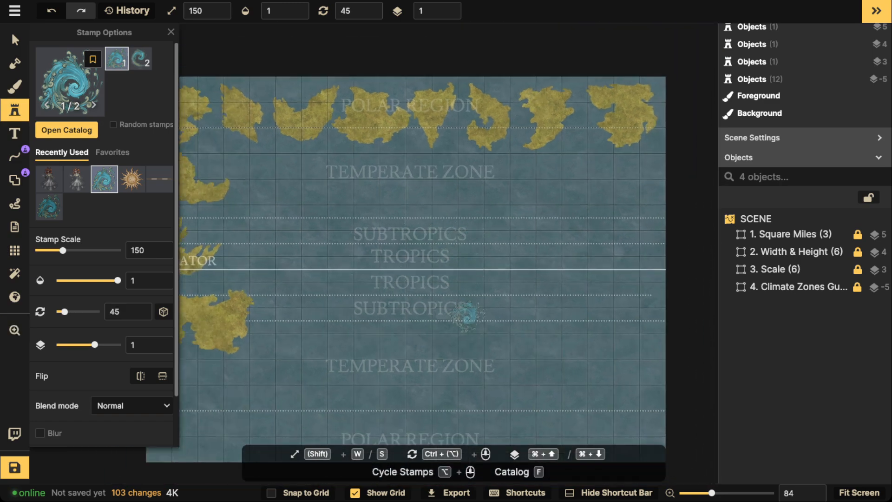
key("w")
key("w")
key("w")
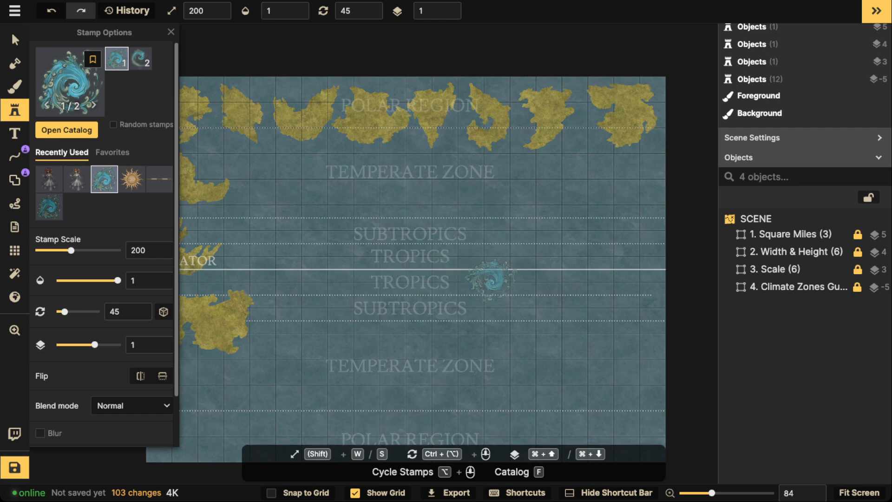
- Place the swirl stamp on the equator and move it to the ocean west of the map's centre
key("space")
left_click_drag(361, 269, 459, 262)
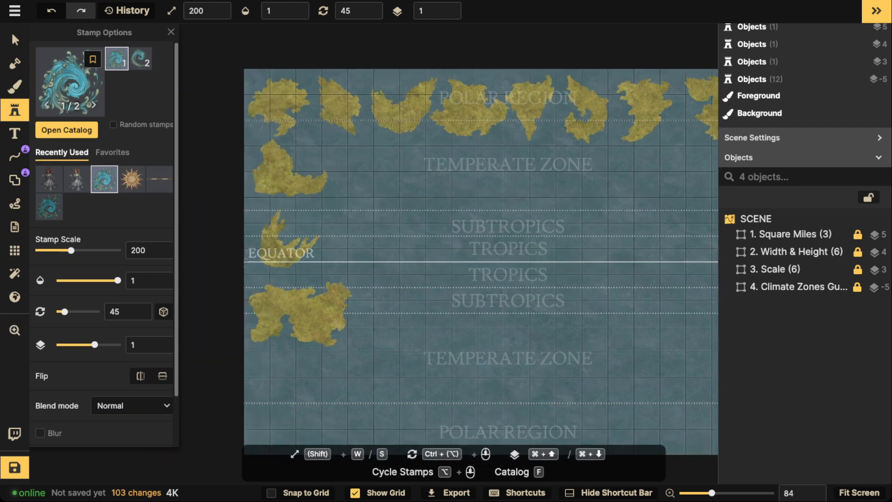
key("space")
left_click_drag(634, 261, 511, 263)
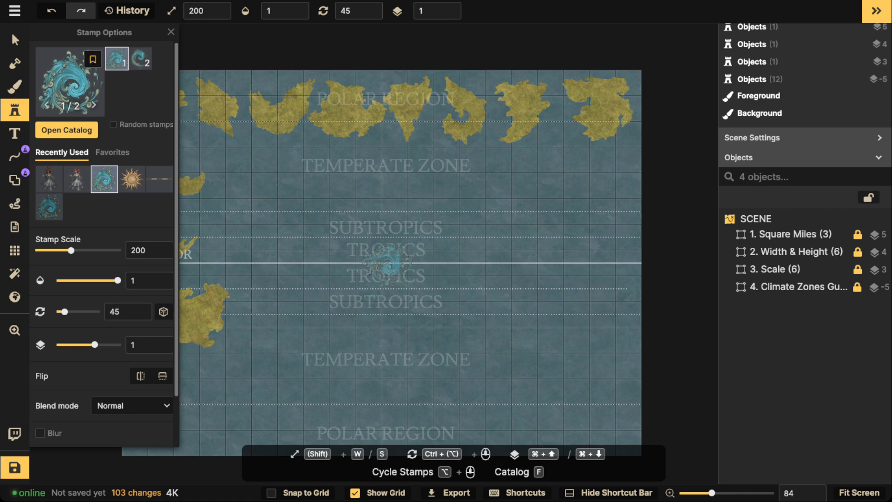
left_click(388, 264)
scroll(478, 264, "down", 1)
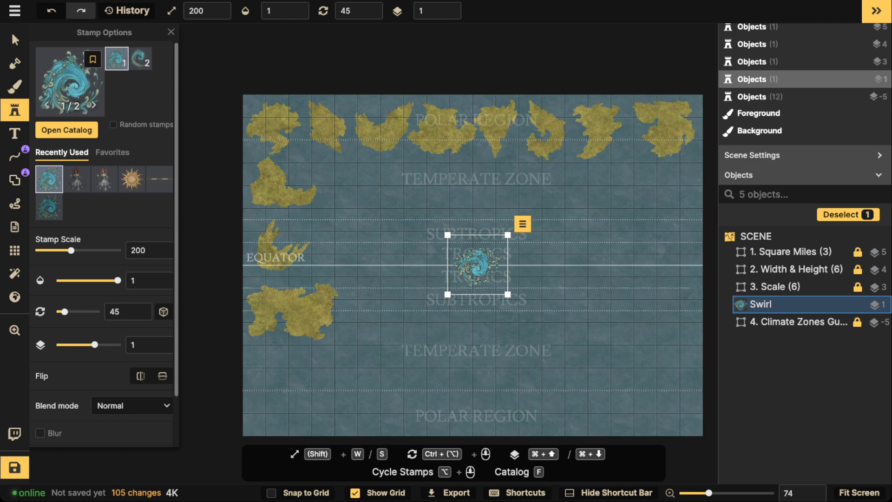
left_click_drag(475, 267, 442, 266)
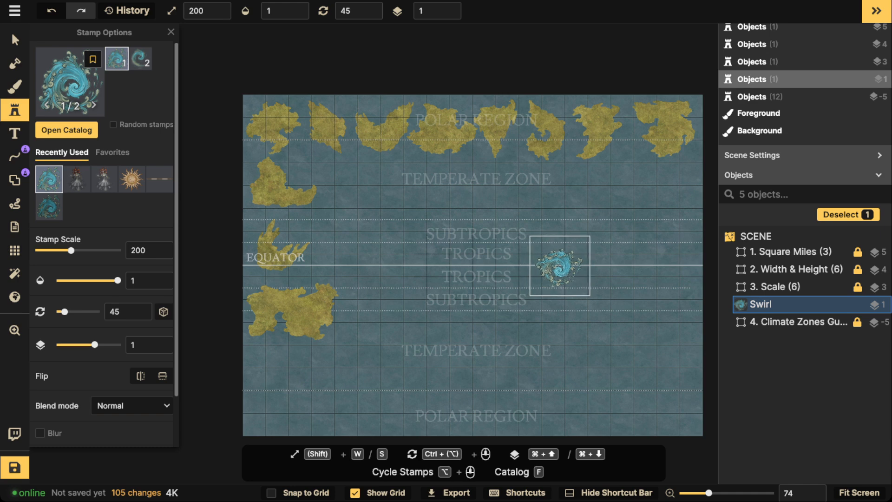
left_click_drag(407, 264, 408, 264)
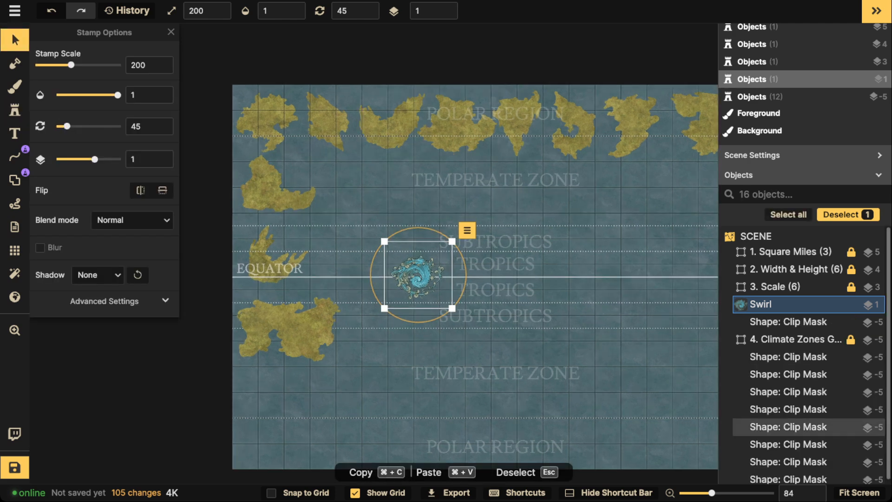
- Move the fourth northern land shape beside the L-shaped one and the triangular shape to the eastern equator
left_click(789, 427)
left_click_drag(459, 131, 362, 183)
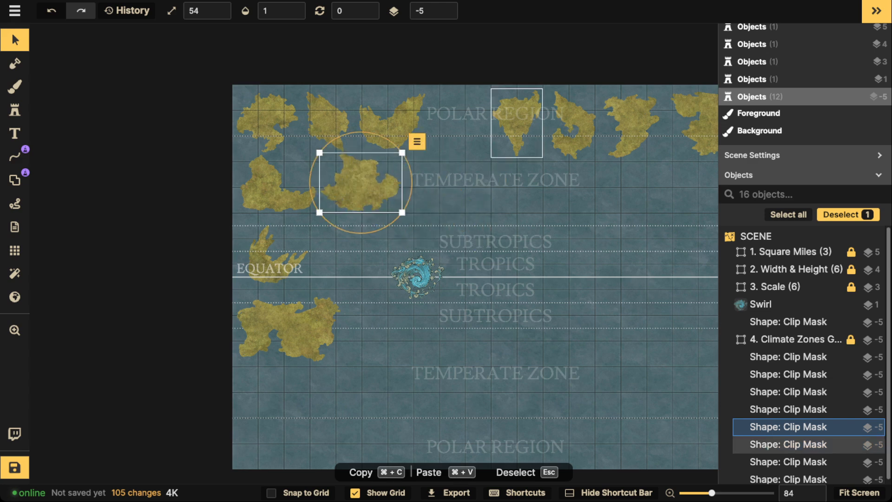
left_click_drag(517, 122, 639, 261)
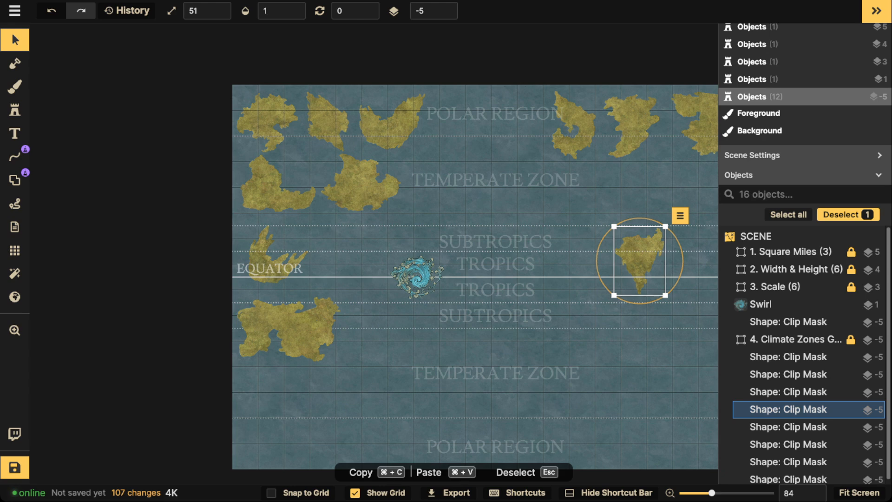
- Move the crescent and hook-shaped landmasses together at the northern edge, enlarging and rotating them to form one polar continent
left_click_drag(392, 128, 458, 94)
scroll(452, 114, "up", 4)
scroll(453, 114, "up", 1)
left_click_drag(574, 119, 494, 132)
scroll(565, 124, "up", 3)
scroll(552, 117, "up", 11)
scroll(530, 105, "down", 2)
scroll(497, 129, "up", 2)
scroll(497, 128, "down", 1)
key("Escape")
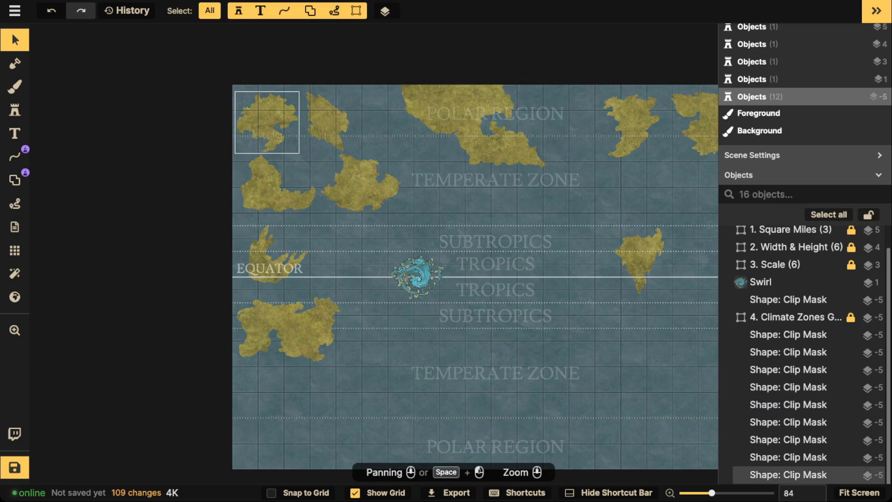
- Extend the polar continent eastward with the narrow northwestern land shape, scaled to 84 and rotated to 285
left_click_drag(327, 122, 532, 92)
scroll(542, 94, "down", 4)
scroll(543, 96, "up", 4)
scroll(519, 97, "down", 1)
scroll(526, 97, "up", 2)
scroll(526, 97, "up", 3)
scroll(525, 98, "up", 2)
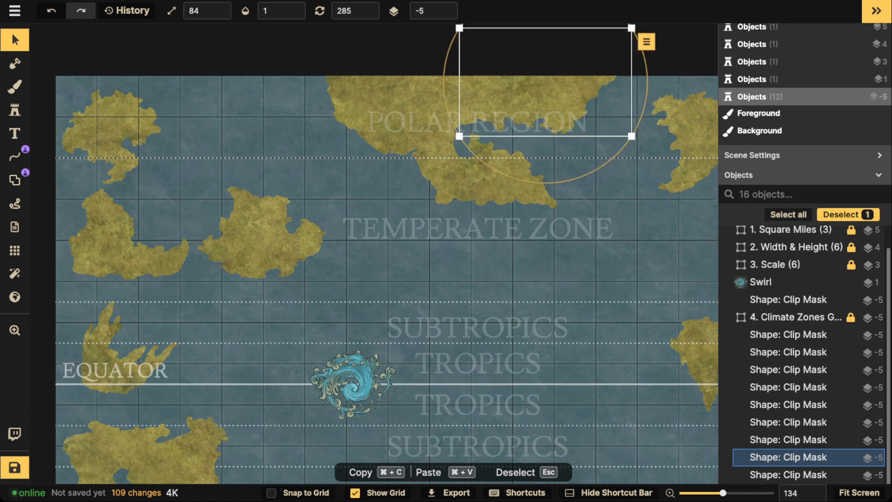
- Refit the hook-shaped landmass under the polar continent with a scale of 81 and a rotation of 150
scroll(511, 135, "up", 3)
scroll(408, 131, "up", 3)
scroll(387, 176, "up", 3)
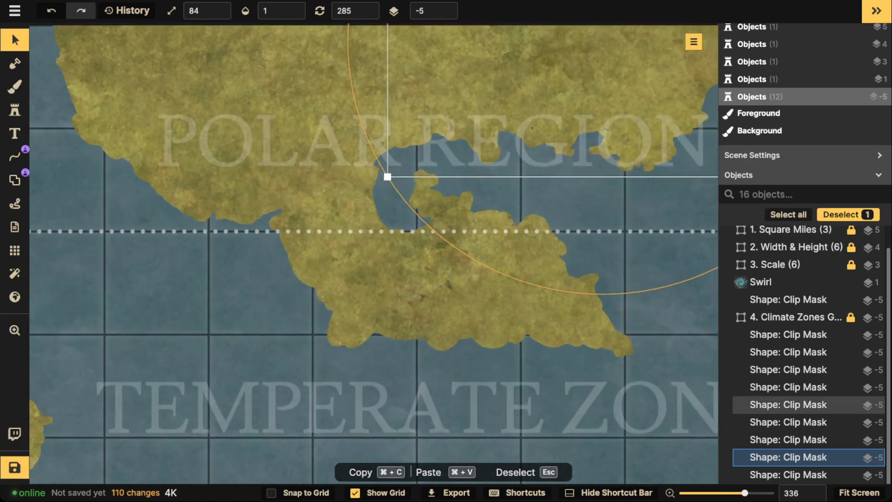
left_click(386, 175)
left_click_drag(386, 175, 392, 198)
scroll(424, 172, "down", 8)
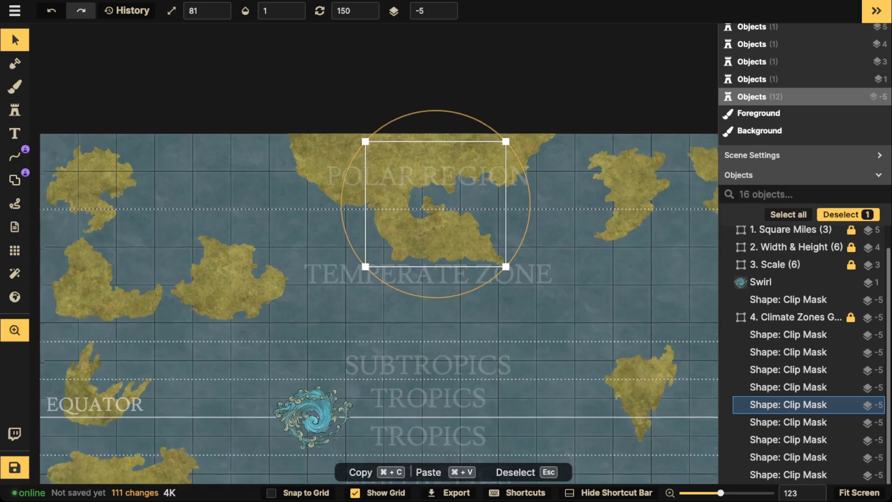
- Attach the northeastern curved land shape to the polar continent's eastern end, rotated to 345, and deselect it
left_click_drag(628, 177, 536, 172)
scroll(572, 172, "down", 3)
scroll(546, 164, "up", 2)
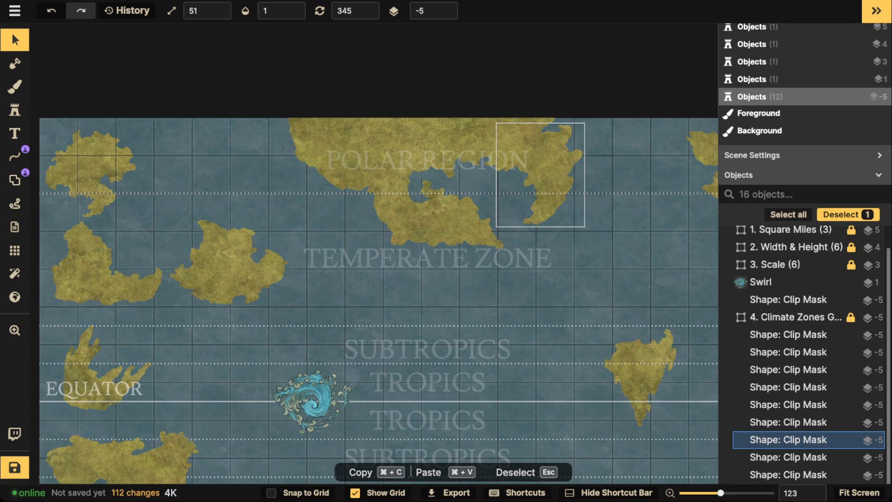
scroll(452, 189, "down", 5)
key("Escape")
left_click_drag(453, 189, 453, 139)
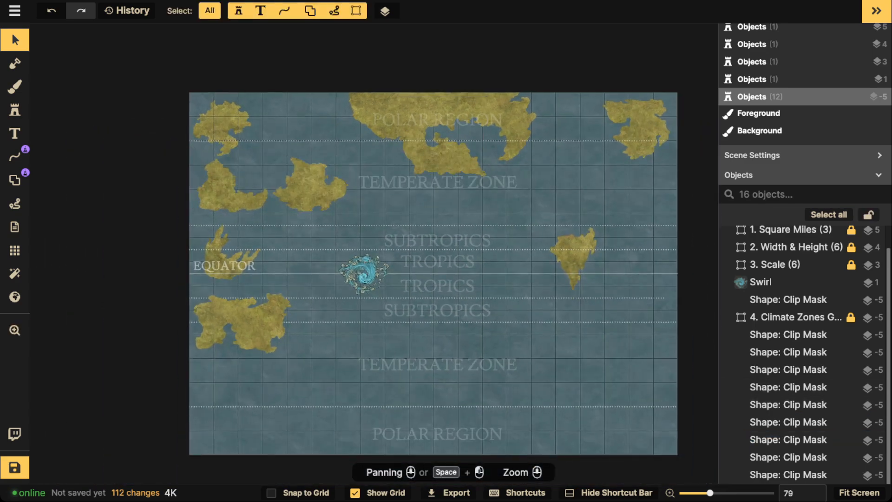
- Move the irregular landmass from the second row south of the polar continent, scaled to 74 and rotated to 210
left_click(309, 186)
left_click_drag(309, 185, 415, 196)
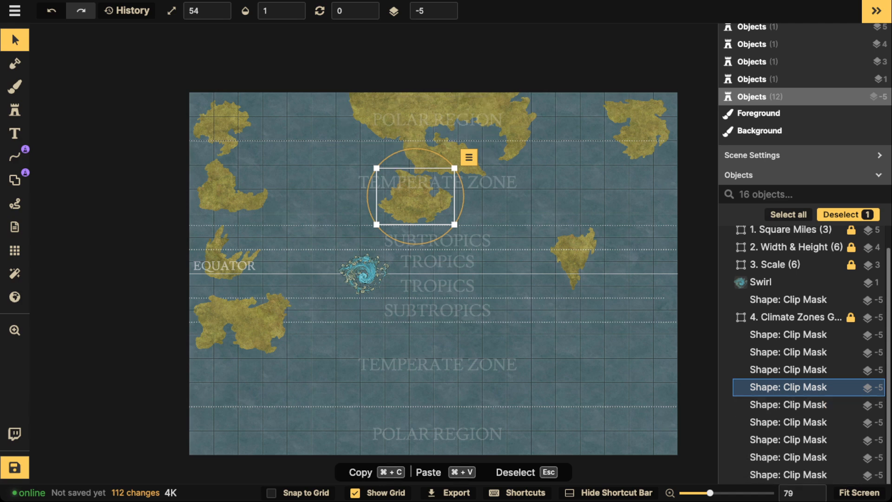
left_click_drag(414, 199, 401, 225)
scroll(402, 211, "down", 10)
left_click_drag(441, 193, 454, 183)
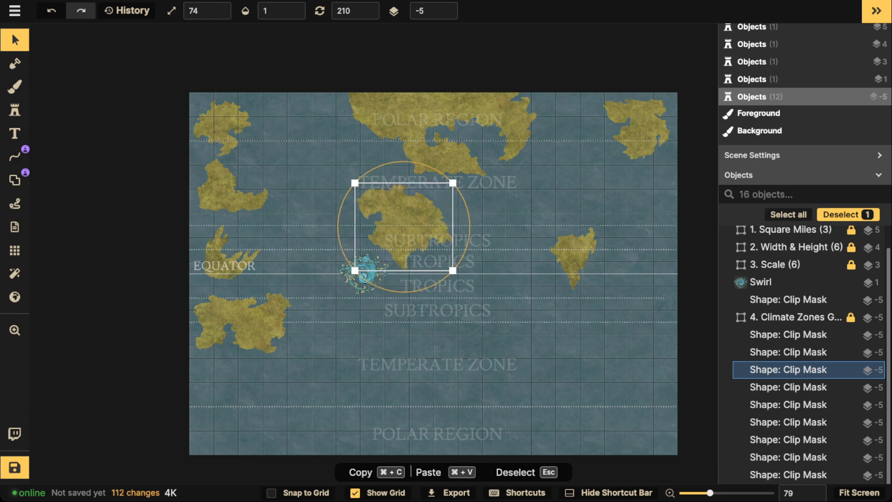
left_click_drag(418, 214, 418, 216)
- Join the large southwestern landmass to the central continent across the equator, scaled to 74
left_click(789, 299)
left_click_drag(241, 325, 464, 273)
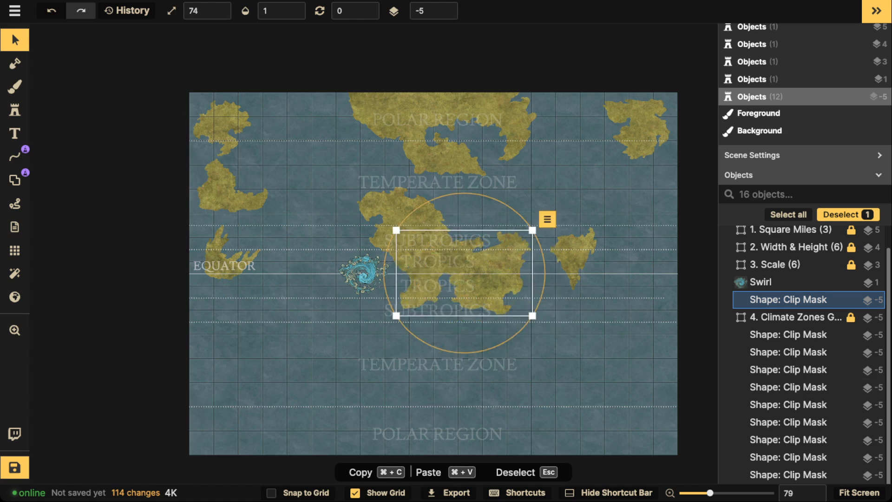
scroll(367, 227, "up", 3)
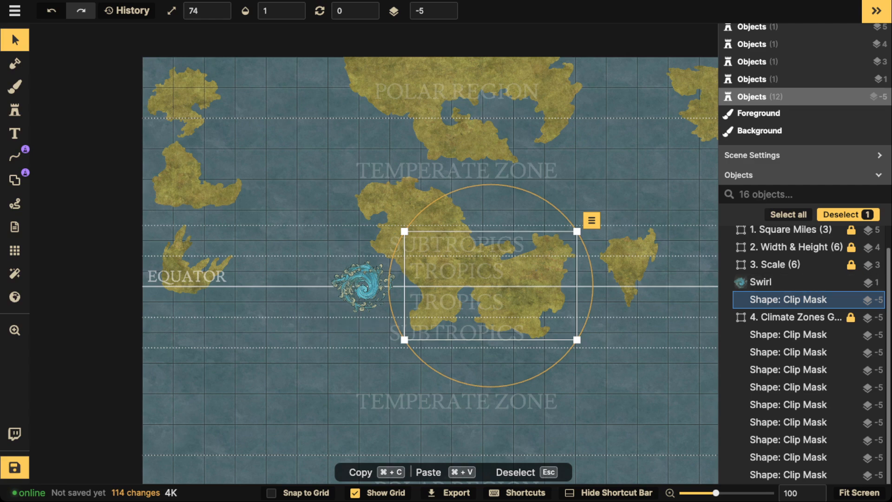
scroll(398, 203, "down", 3)
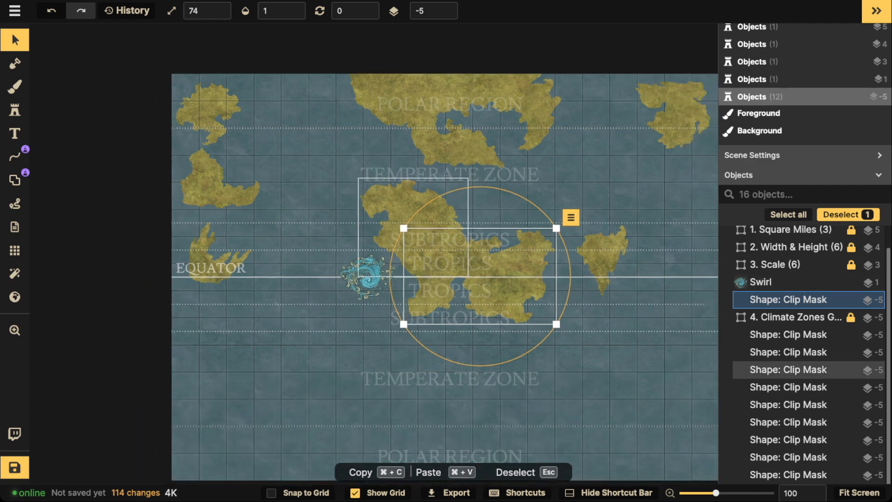
- Move the triangular landmass to the southwestern temperate zone and the claw-shaped one near the southern polar region, rotated to 300
left_click_drag(370, 269, 369, 271)
left_click_drag(584, 256, 292, 358)
left_click_drag(233, 261, 488, 407)
scroll(365, 330, "down", 6)
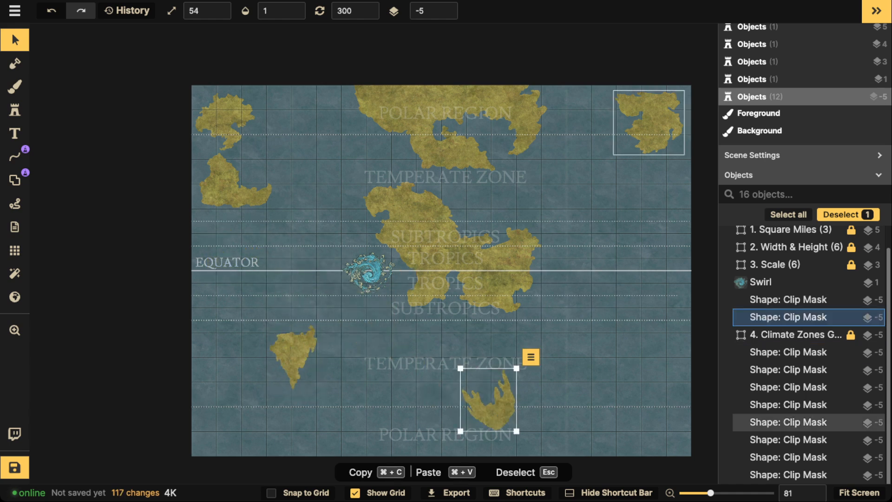
- Move the northeastern landmass down into the eastern sea, and place the L-shaped landmass, enlarged to size 74, southwest of the swirl
left_click_drag(650, 123, 589, 219)
left_click_drag(223, 186, 368, 325)
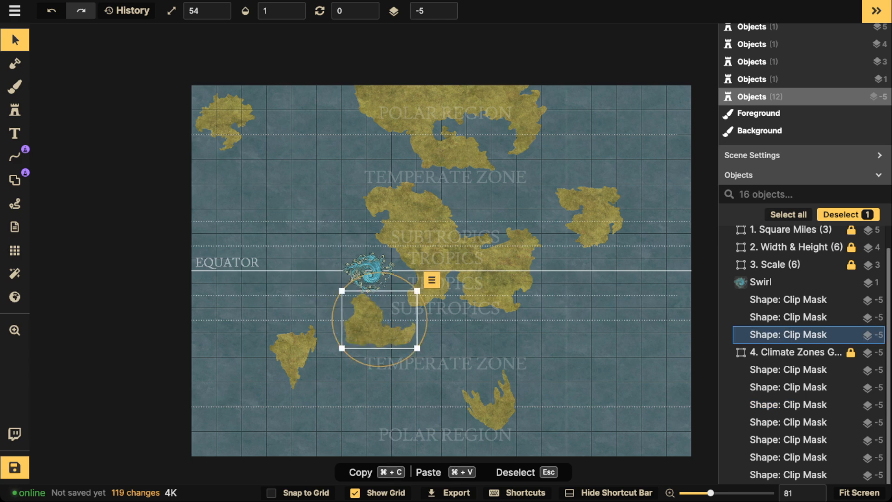
left_click_drag(418, 349, 432, 359)
left_click_drag(365, 325, 316, 307)
- Move the triangular southwestern landmass north onto the equator above the L-shaped landmass and enlarge it to size 111
left_click_drag(297, 353, 269, 247)
left_click_drag(290, 287, 305, 305)
left_click_drag(267, 246, 297, 246)
key("]")
key("]")
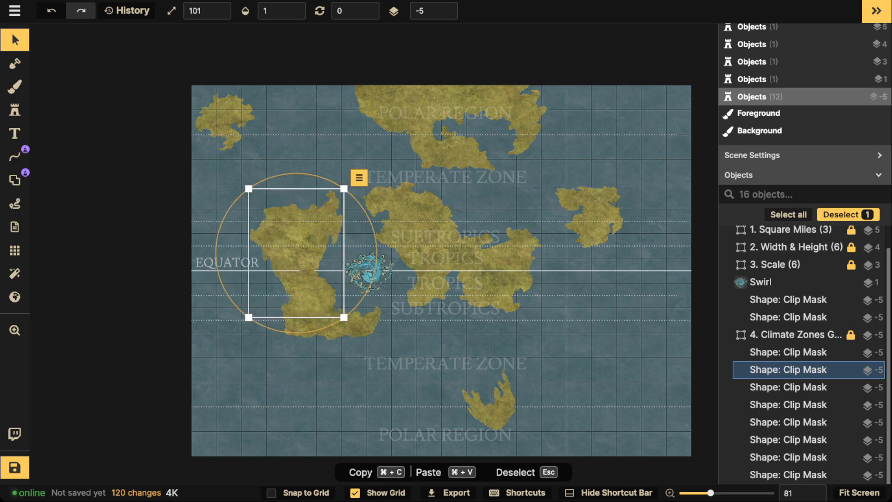
scroll(402, 233, "up", 3)
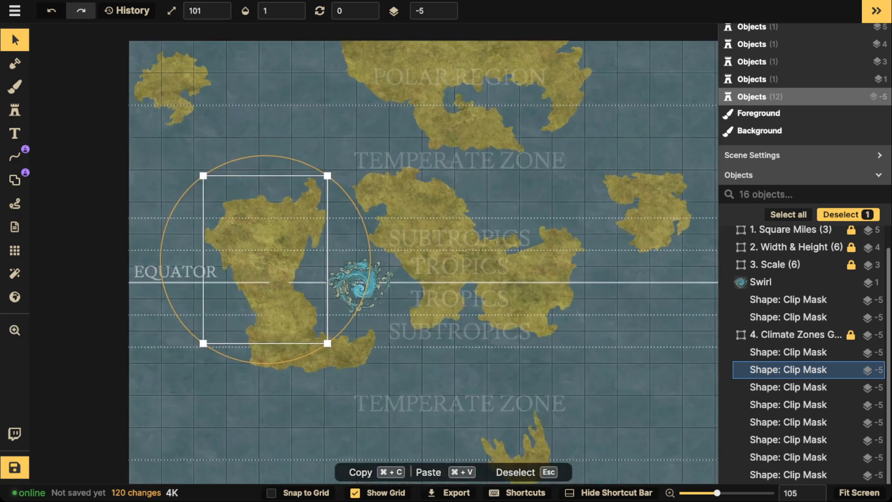
key("]")
left_click_drag(267, 251, 263, 240)
- Rotate the enlarged triangular landmass to 150 degrees and join it to the northern end of the L-shaped landmass
key("period")
key("period")
key("period")
key("period")
key("period")
key("period")
key("period")
key("period")
key("period")
key("period")
key("period")
key("period")
key("period")
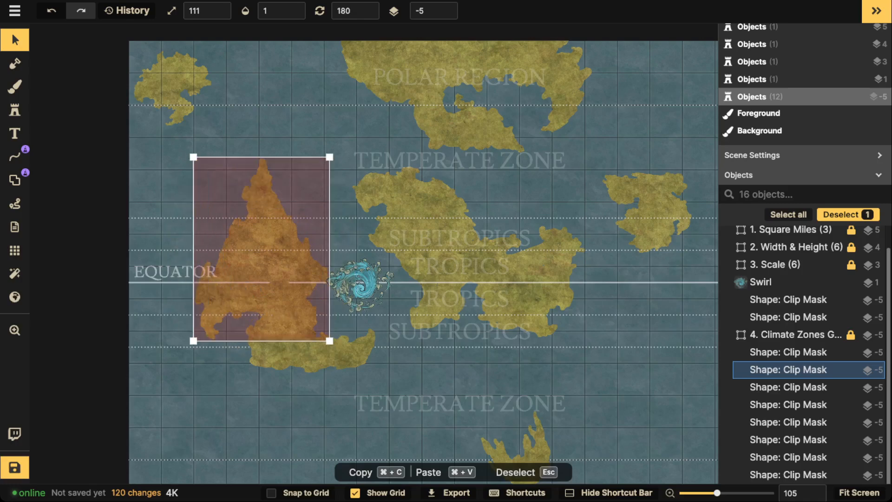
key("comma")
key("comma")
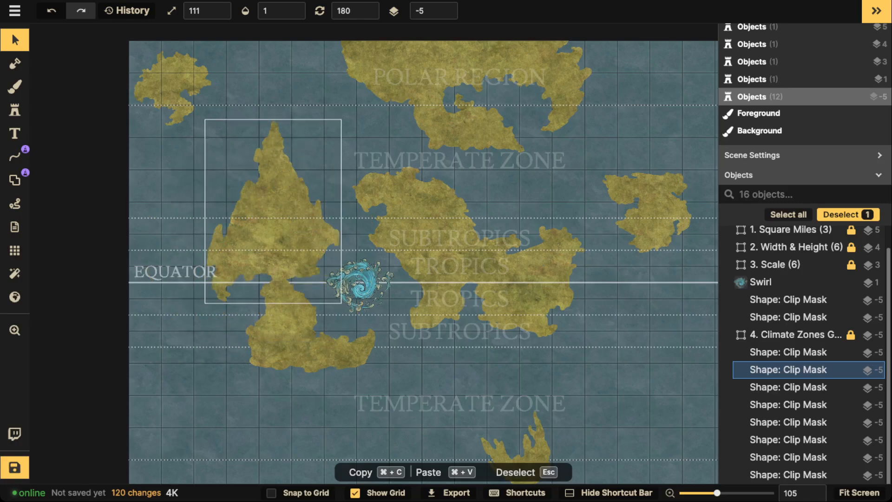
key("comma")
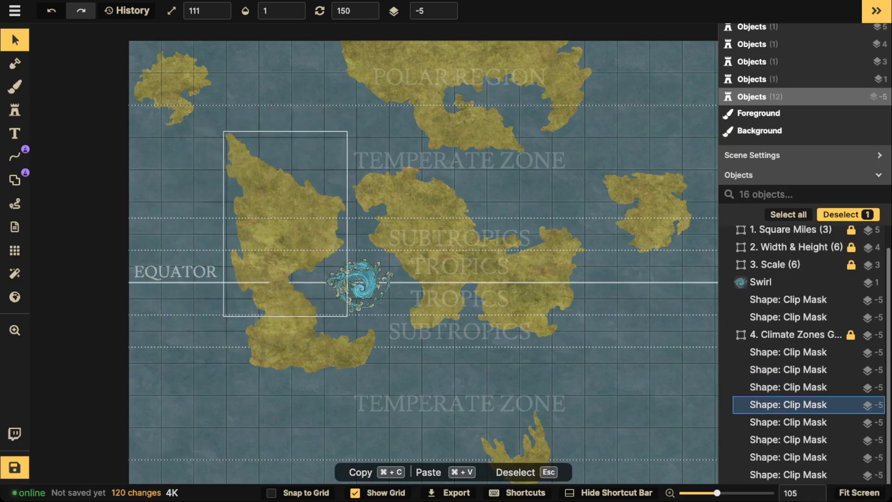
left_click_drag(279, 230, 267, 180)
key("Escape")
- Move the northwestern island into the southern temperate zone below the L-shaped landmass, and nudge the L-shaped landmass slightly northwest
scroll(273, 231, "down", 5)
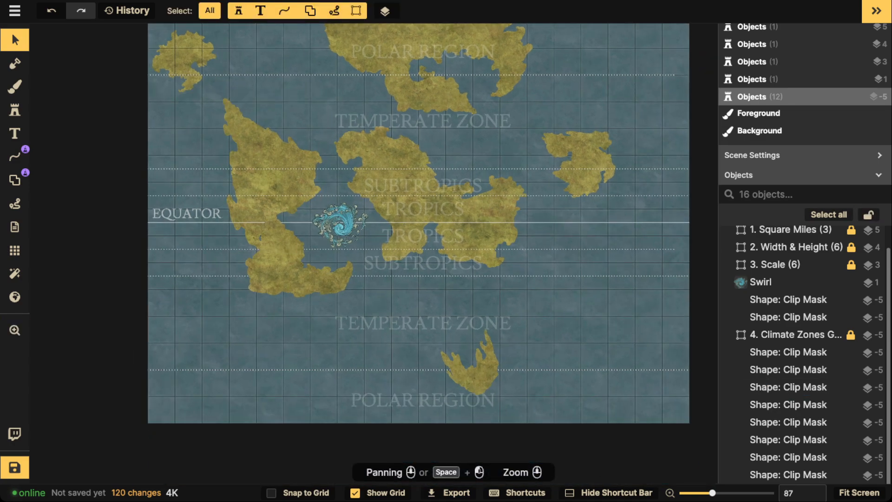
left_click_drag(183, 57, 333, 328)
scroll(275, 264, "up", 5)
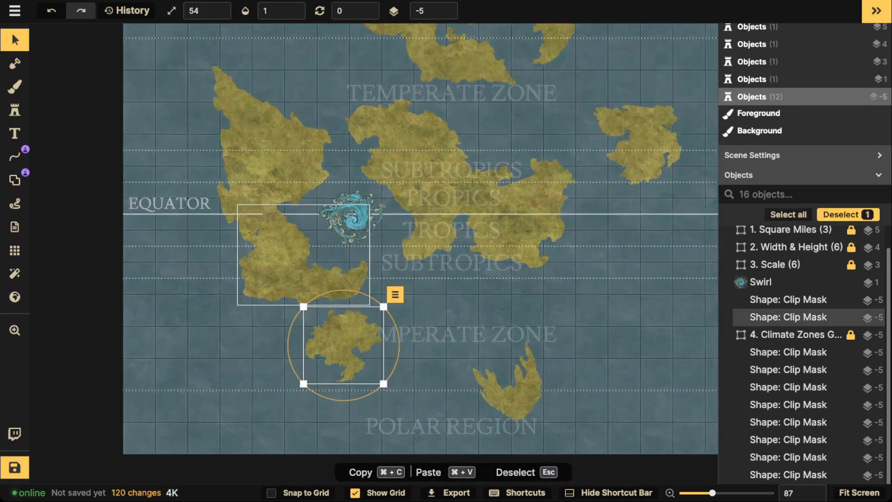
left_click_drag(276, 264, 271, 259)
key("Escape")
scroll(274, 239, "down", 3)
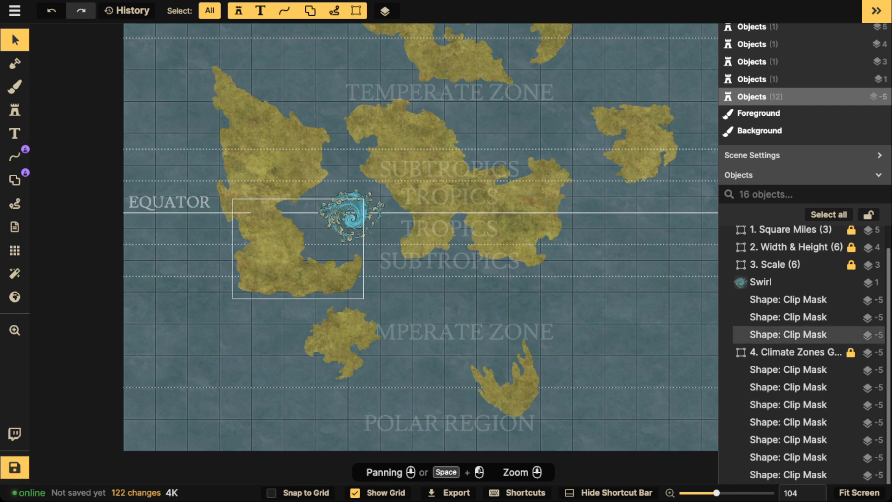
left_click(296, 274)
- Shift the southern island east toward the claw-shaped island and nudge the claw-shaped island slightly north
left_click_drag(343, 337, 401, 324)
scroll(408, 116, "down", 2)
mouse_move(441, 68)
left_mouse_down()
mouse_move(438, 153)
mouse_move(444, 52)
left_mouse_up()
left_click(492, 336)
left_click_drag(492, 335, 497, 313)
left_click(400, 283)
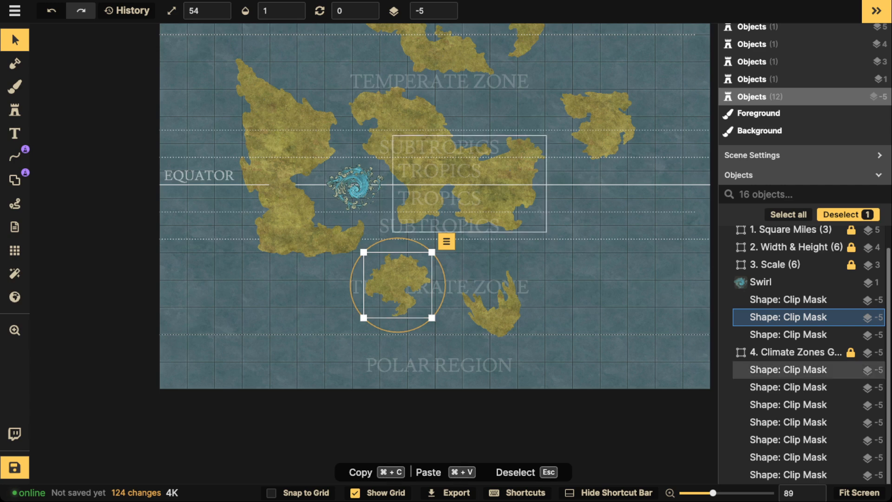
left_click_drag(398, 283, 404, 289)
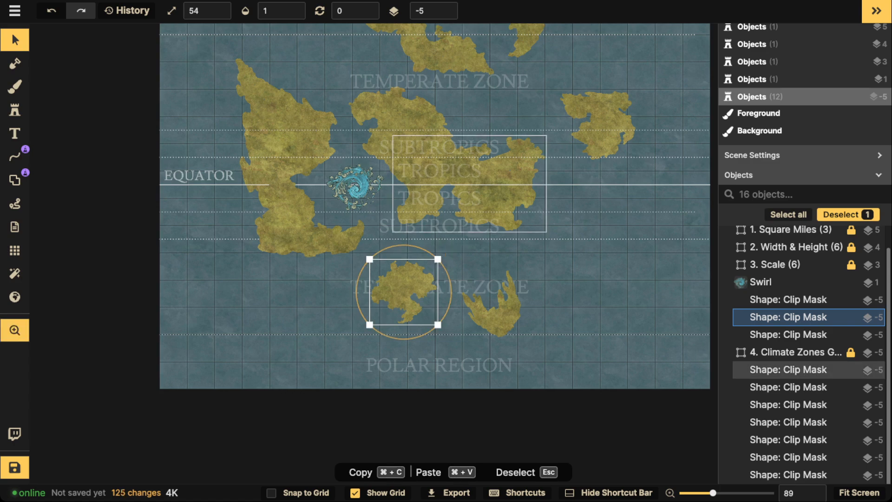
- Move the eastern landmass down to the southeastern temperate zone and shift the southern island southeast against the claw-shaped island
left_click_drag(467, 189, 443, 275)
left_click_drag(577, 209, 565, 402)
left_click_drag(380, 374, 422, 416)
left_click(266, 304)
key("super+v")
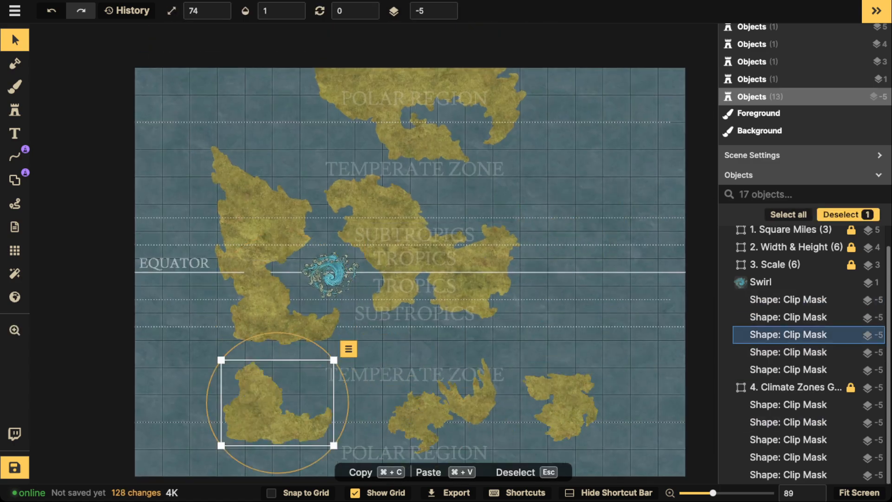
left_click_drag(277, 403, 271, 416)
key("Delete")
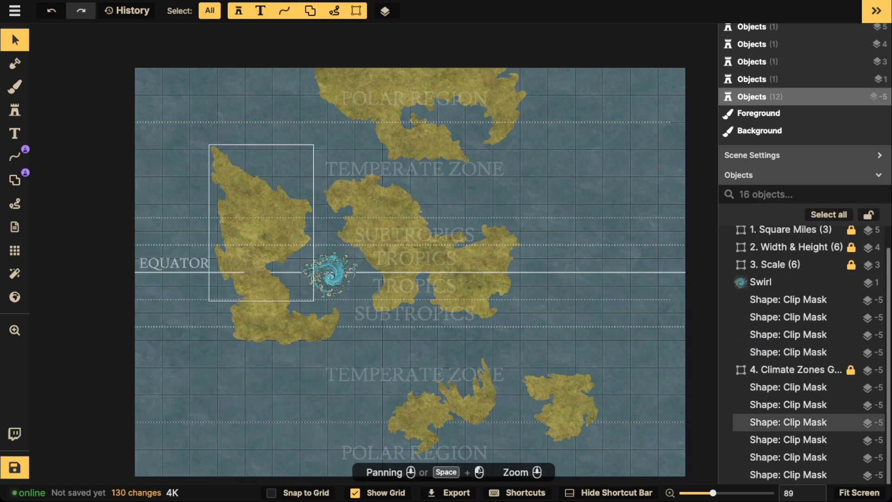
- Move the claw-shaped island to the eastern sea, and enlarge the southern island to size 104 in the southern temperate zone
left_click_drag(470, 404, 617, 325)
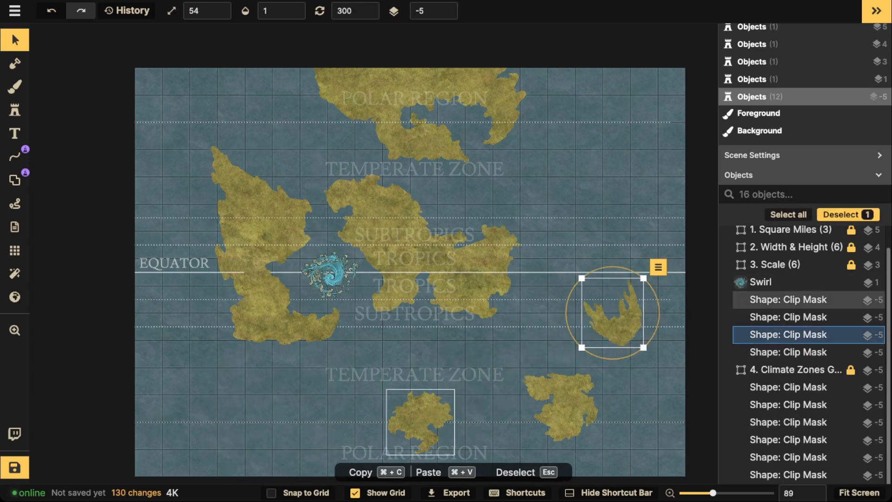
left_click_drag(420, 414, 416, 367)
left_click_drag(450, 409, 473, 433)
left_click_drag(416, 374, 402, 388)
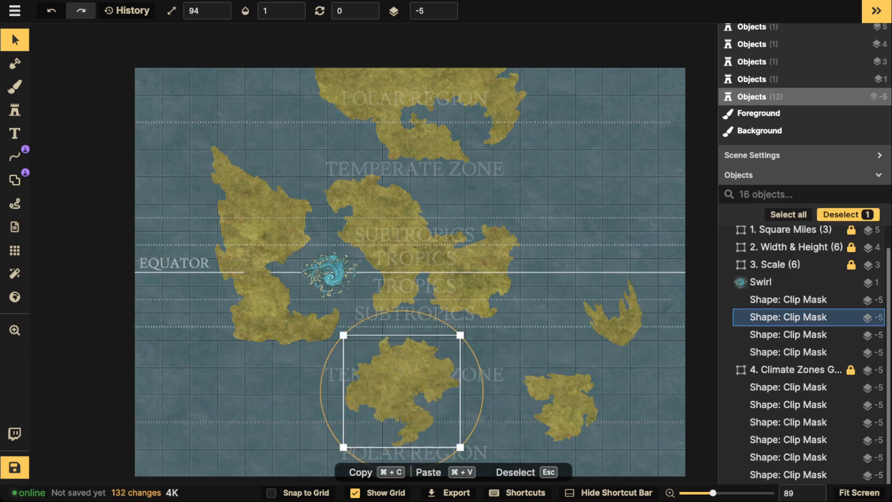
left_click_drag(461, 447, 473, 458)
left_click_drag(409, 388, 397, 388)
key("[")
left_click(497, 396)
- Shift the southeastern landmass slightly northeast and move the claw-shaped island up to the northeastern temperate zone
left_click_drag(564, 403, 576, 378)
left_click(615, 326)
left_click_drag(613, 312, 618, 167)
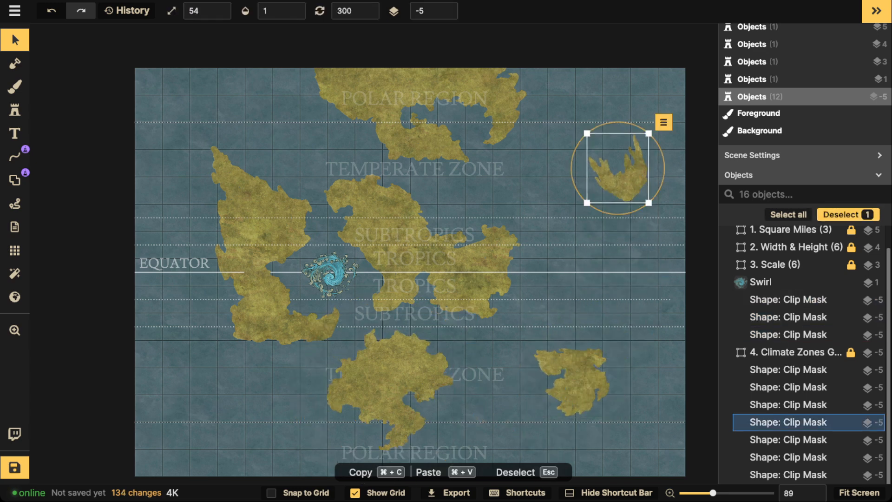
- Nudge the two joined western landmasses slightly west together, and move the large southern island to the eastern edge on the equator
left_click(262, 232)
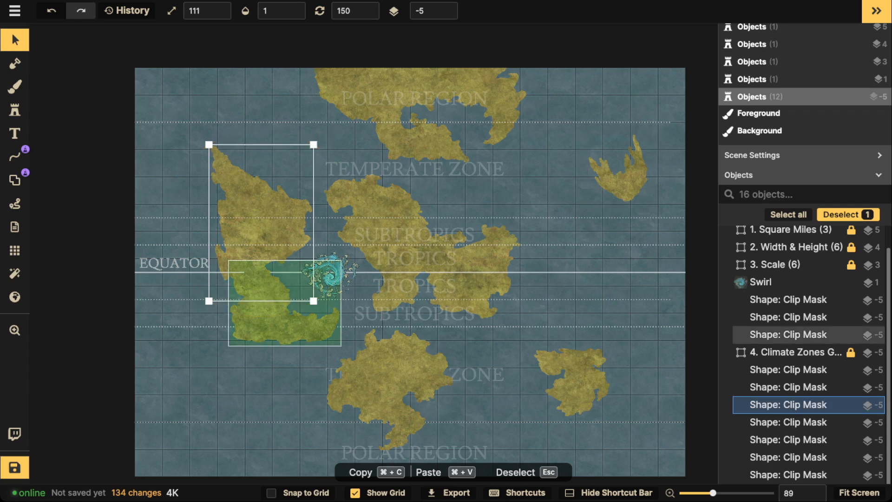
left_click(279, 316, "shift")
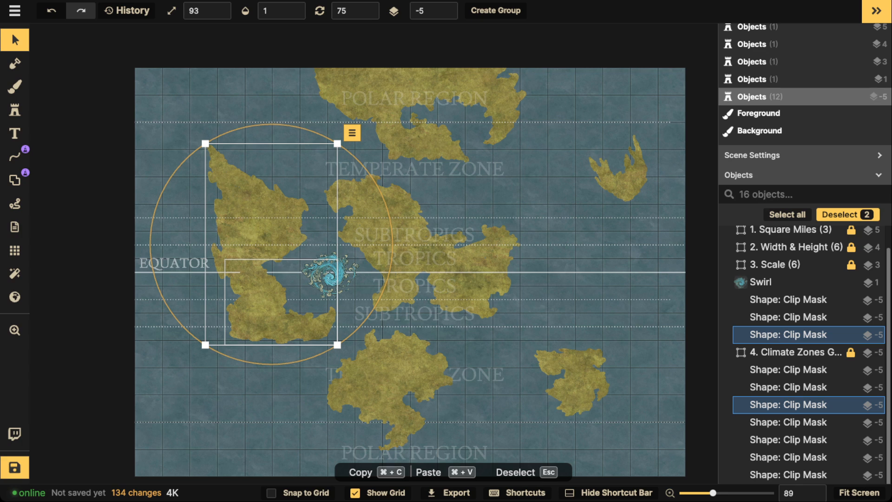
left_click_drag(390, 386, 637, 278)
scroll(404, 373, "up", 2)
scroll(388, 361, "down", 2)
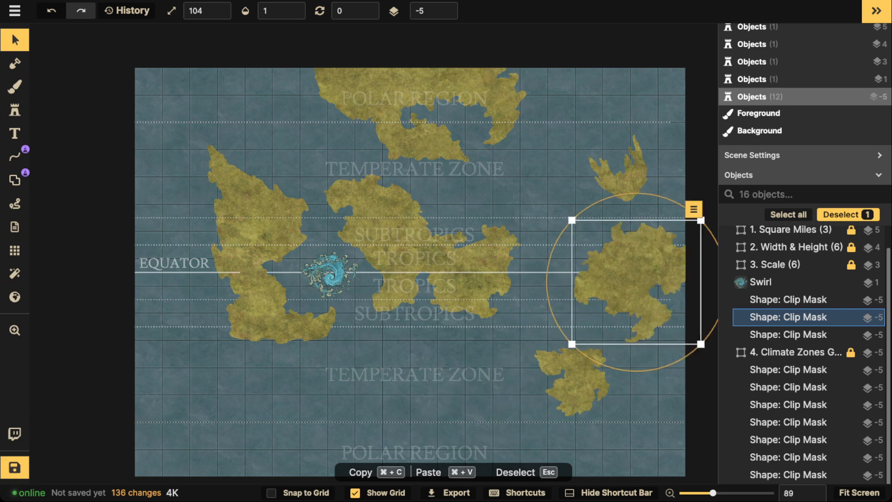
- Attach the southeastern landmass to the southern end of the central continent and rotate it to 21 degrees
left_click_drag(571, 381, 458, 338)
key(".")
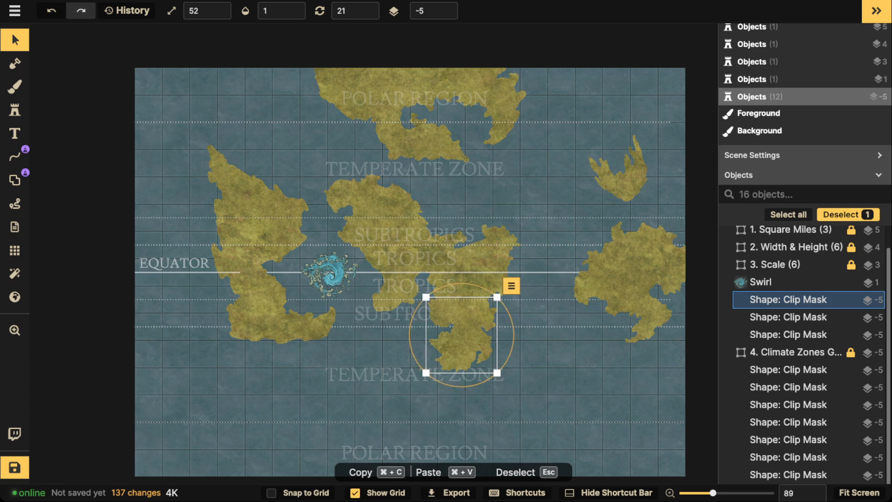
- Shift the large eastern island southwest, and move the claw-shaped island slightly southwest, rotated to 195 degrees
left_click(625, 278)
left_click_drag(625, 278, 566, 293)
left_click_drag(568, 294, 584, 311)
left_click_drag(622, 180, 602, 201)
key(".")
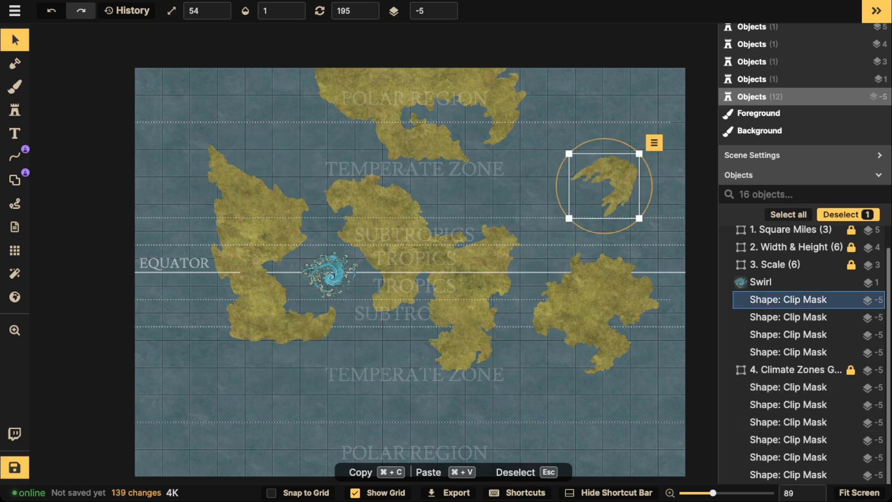
- Move the large eastern island to the southern temperate zone, rotate it to 15 degrees and reduce it to size 94
left_click_drag(595, 313, 367, 386)
key(".")
key("[")
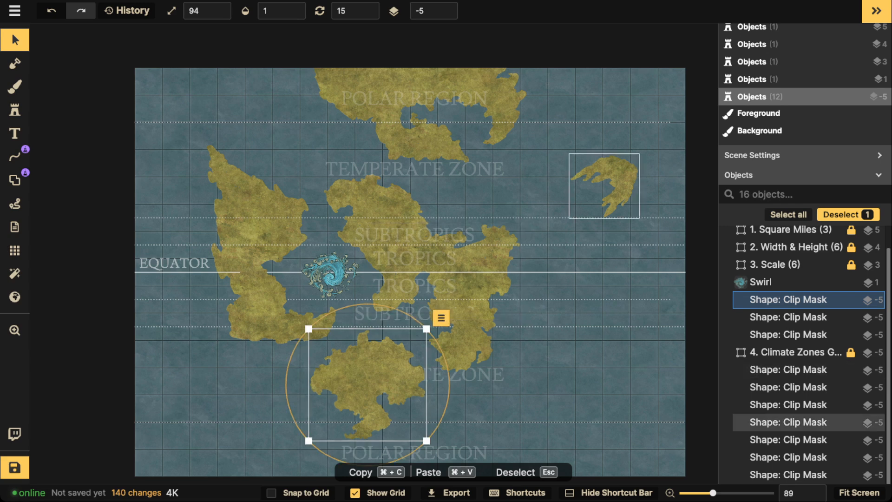
- Attach the claw-shaped island to the northeastern end of the central continent and rotate it to 30 degrees
left_click_drag(604, 186, 513, 221)
key(".")
key(".")
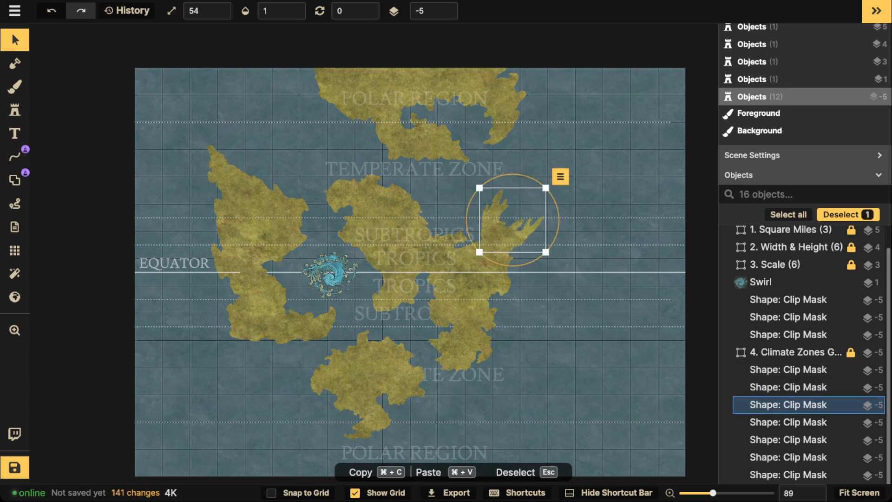
key(".")
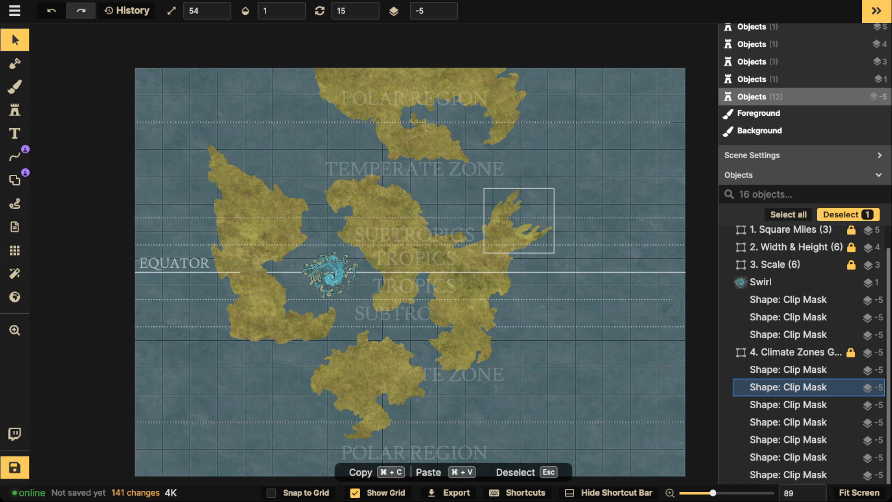
key(".")
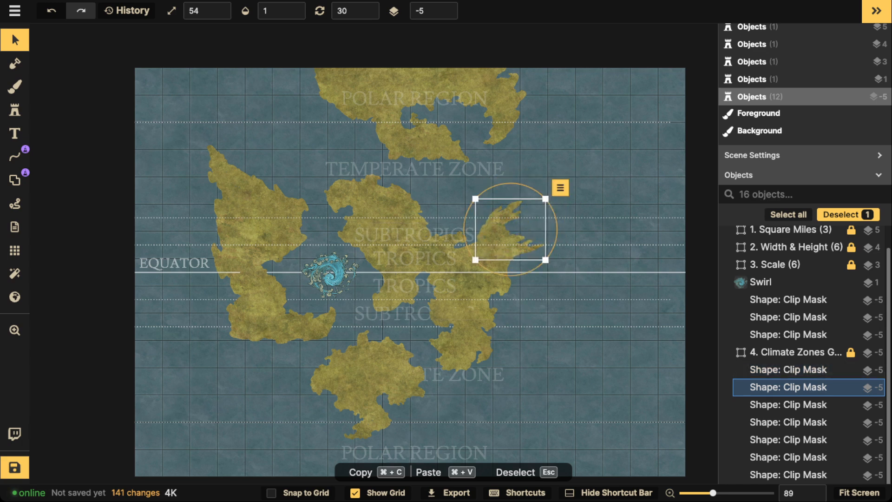
key("Escape")
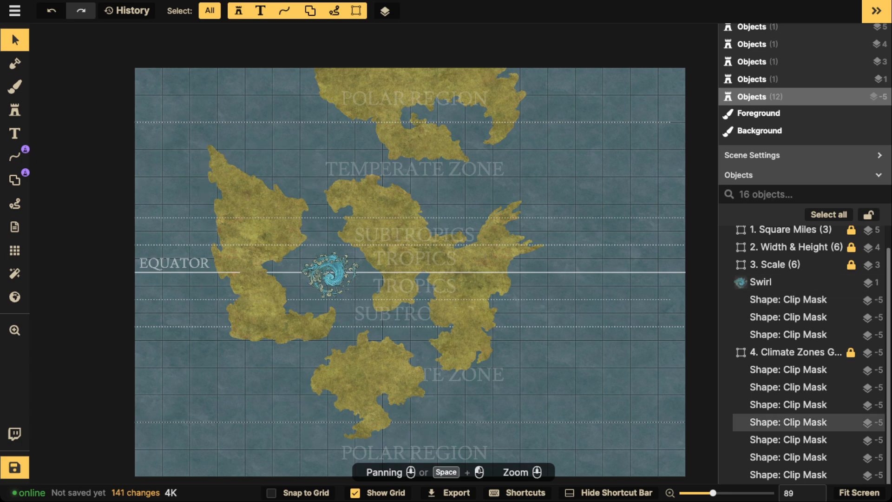
- Paste a small island of size 54 into the sea east of the central continent and rotate it to 150 degrees
left_click(261, 232)
left_click(377, 222)
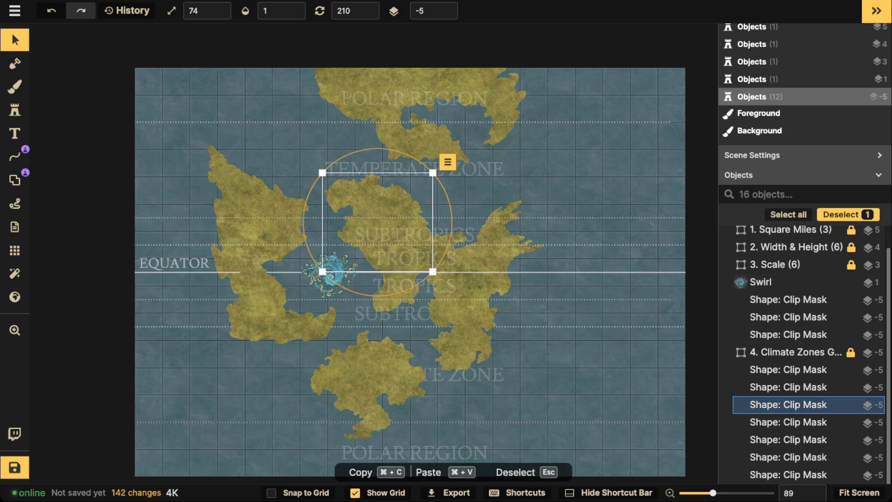
key("super+v")
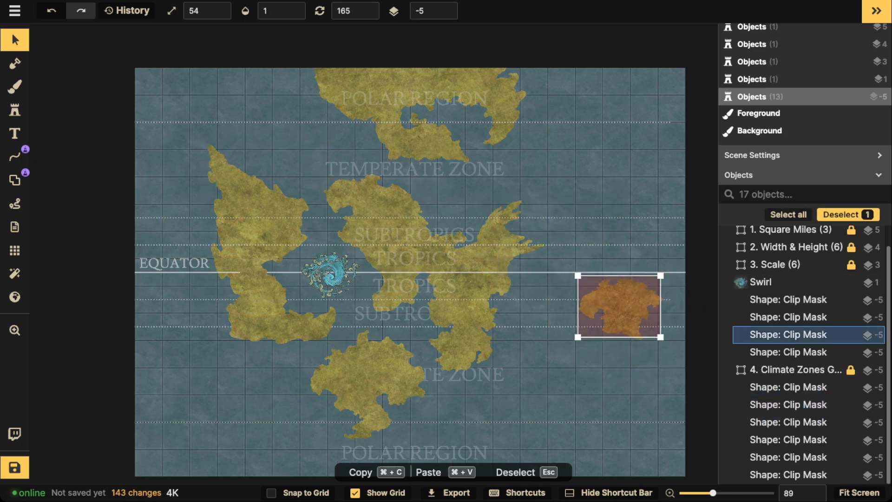
scroll(620, 306, "down", 4)
left_click_drag(622, 308, 570, 282)
scroll(562, 286, "up", 2)
scroll(565, 275, "up", 1)
scroll(576, 283, "up", 3)
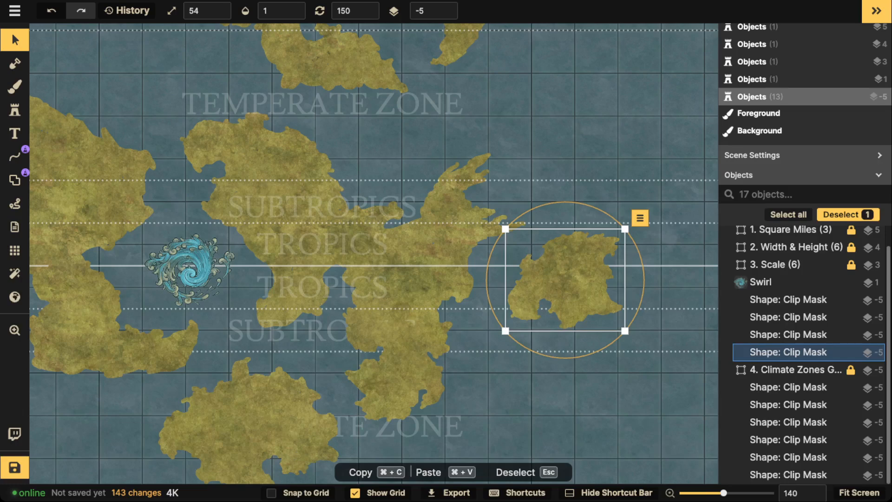
left_click_drag(565, 280, 565, 280)
- Nudge the northern part of the western continent slightly south and the small eastern island slightly west
scroll(565, 280, "down", 3)
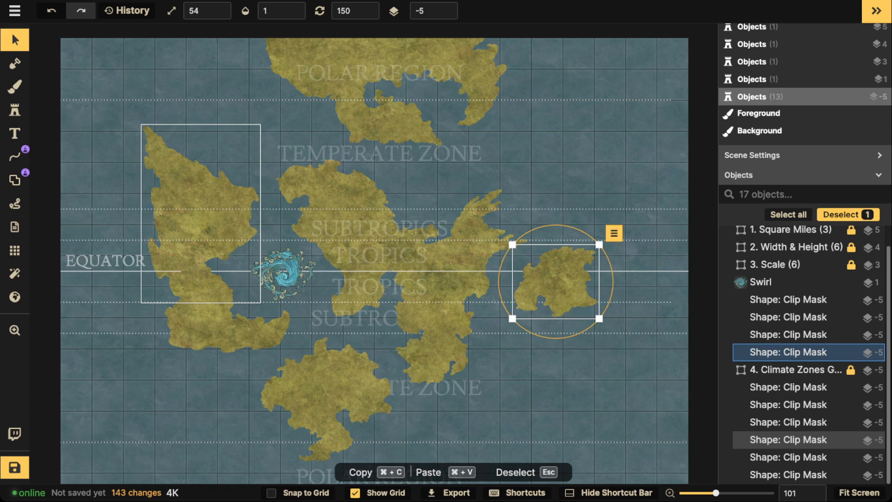
left_click_drag(200, 213, 201, 216)
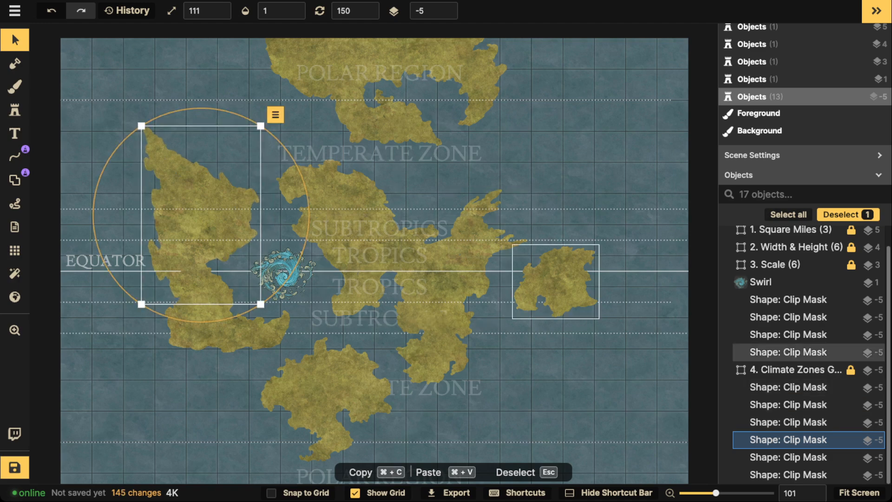
left_click_drag(556, 281, 552, 281)
- Merge the overlapping pieces of the northern polar continent into one shape with the shape brush in Add mode at size 23
scroll(317, 164, "down", 3)
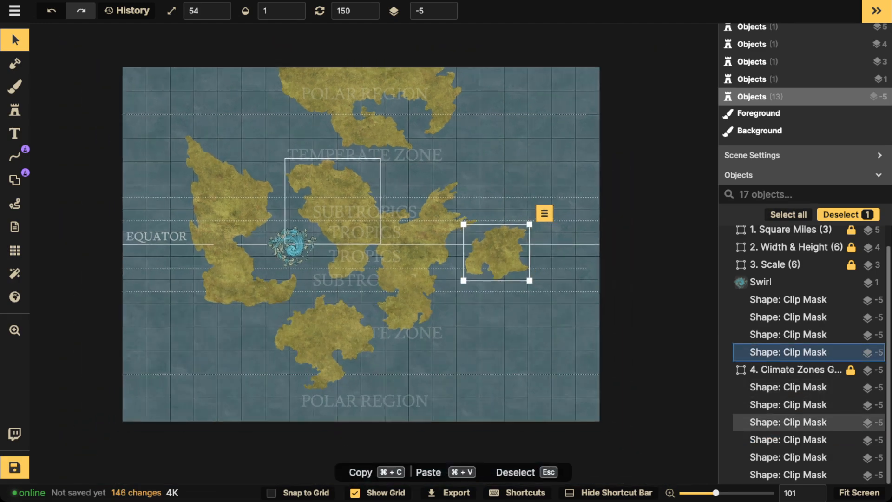
left_click_drag(317, 165, 376, 169)
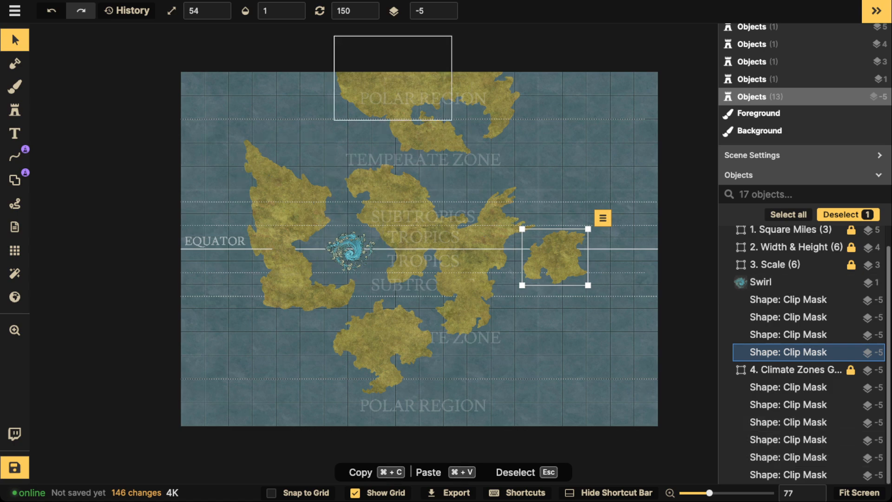
scroll(402, 90, "up", 5)
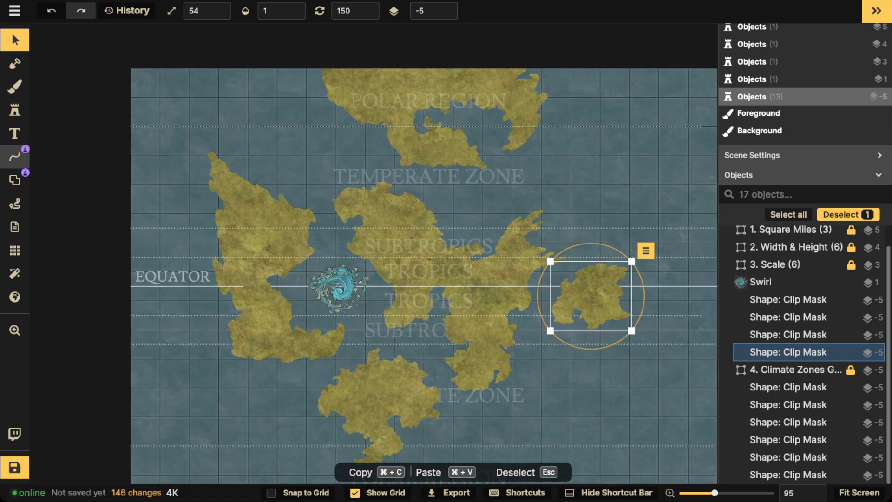
left_click(15, 179)
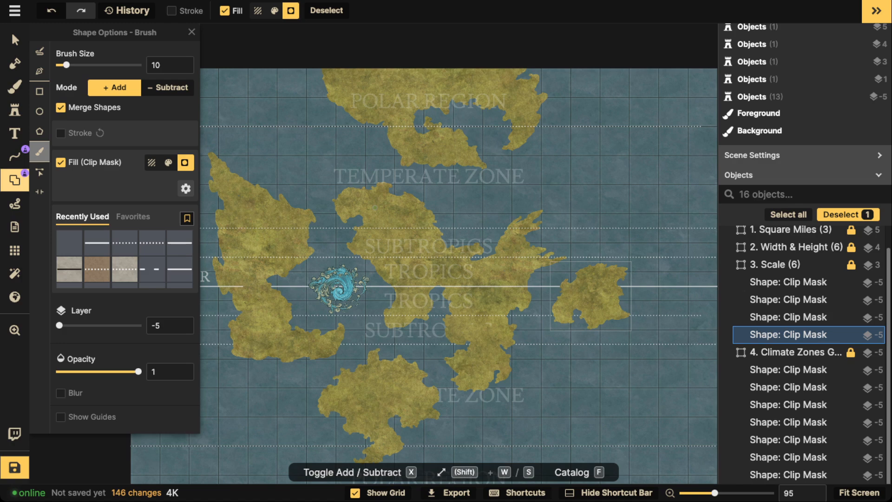
left_click(80, 65)
scroll(407, 87, "up", 5)
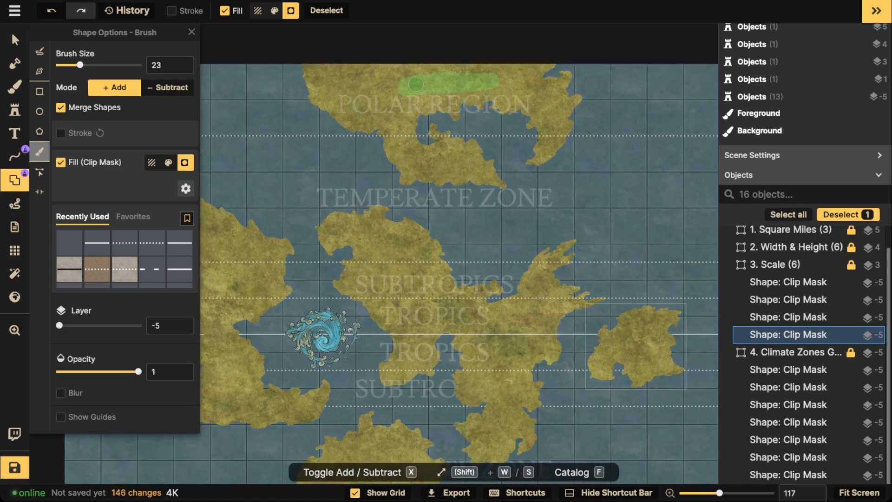
left_click_drag(416, 83, 404, 76)
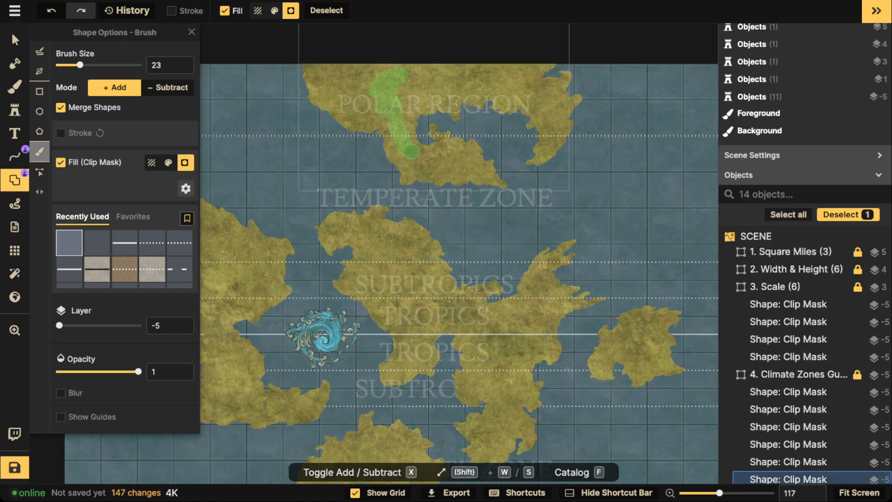
left_click_drag(457, 158, 459, 158)
scroll(360, 99, "down", 3)
left_click_drag(360, 98, 394, 63)
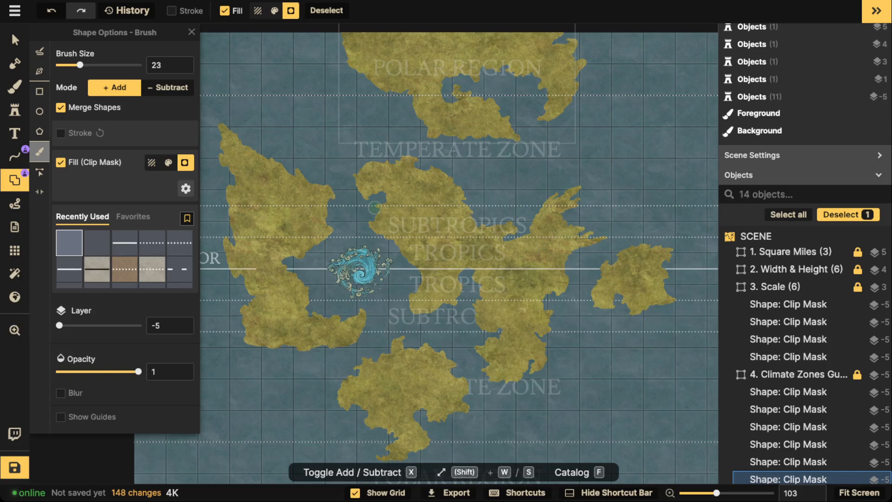
- Merge the northeastern peninsula into the polar continent with the shape brush and undo a test move of the whole continent
left_click(15, 40)
left_click(560, 87)
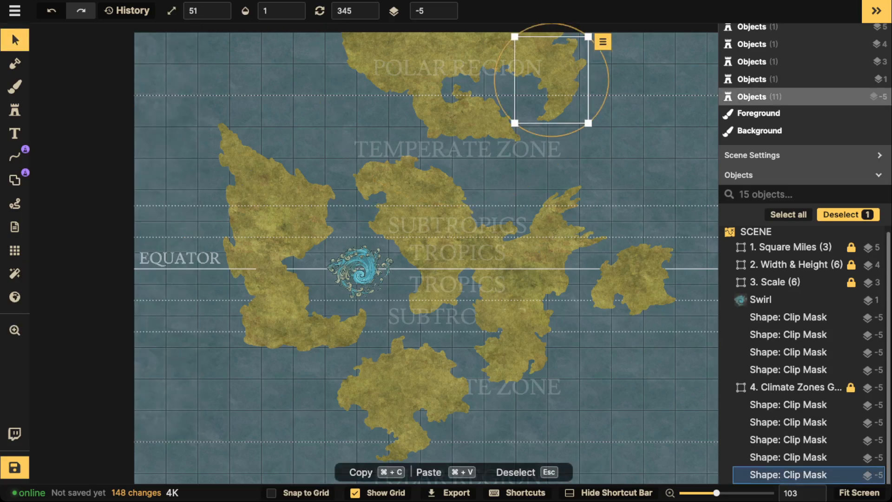
left_click(15, 179)
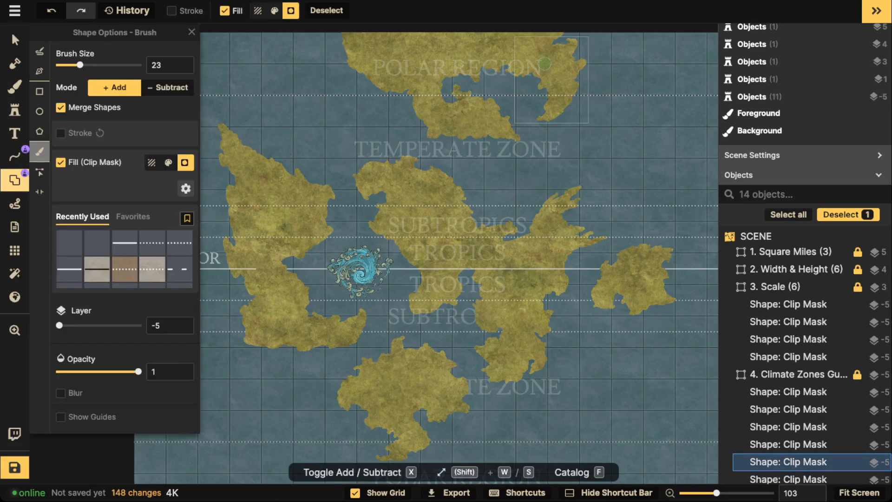
left_click_drag(497, 44, 495, 44)
left_click(15, 40)
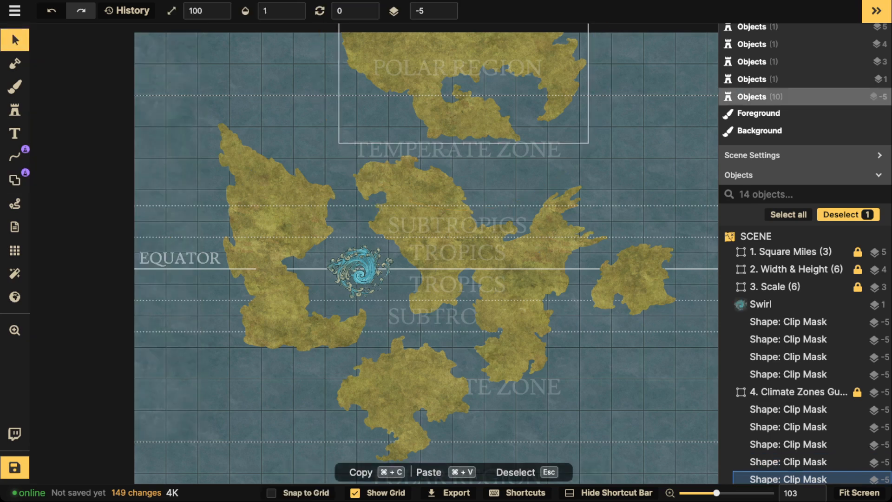
left_click_drag(437, 61, 434, 99)
key("super+z")
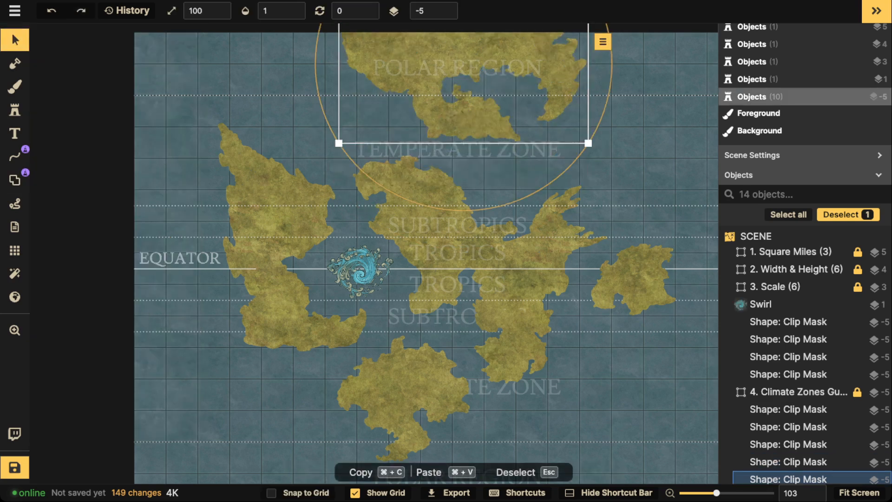
- Merge the northern and southern parts of the western continent with the shape brush and undo a test move of the result
left_click(278, 205)
left_click(297, 323, "shift")
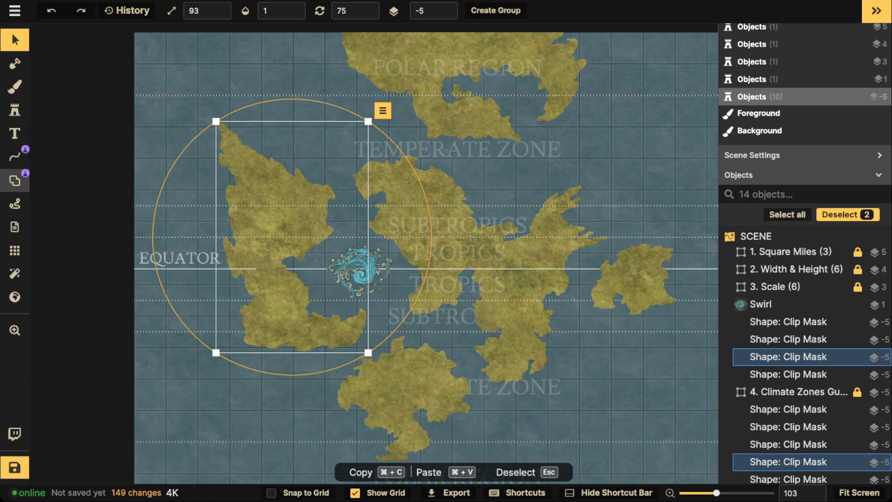
left_click(15, 180)
left_click(279, 214)
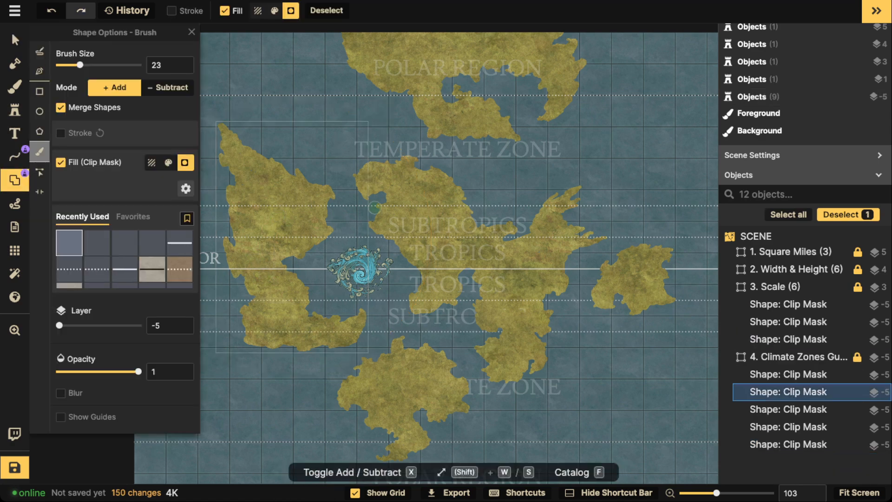
left_click(15, 40)
left_click_drag(293, 213, 294, 217)
key("super+z")
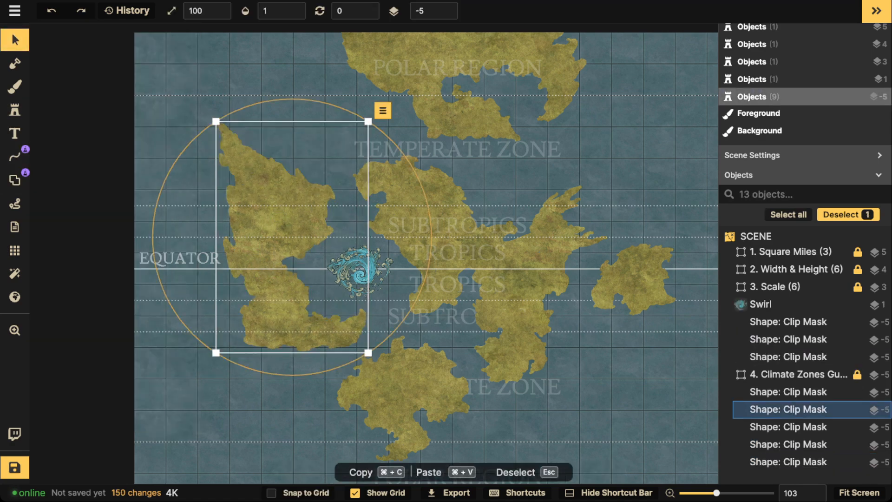
- Merge the four pieces of the central continent with the shape brush and undo a test move of the combined shape
left_click(419, 214)
left_click(515, 272, "shift")
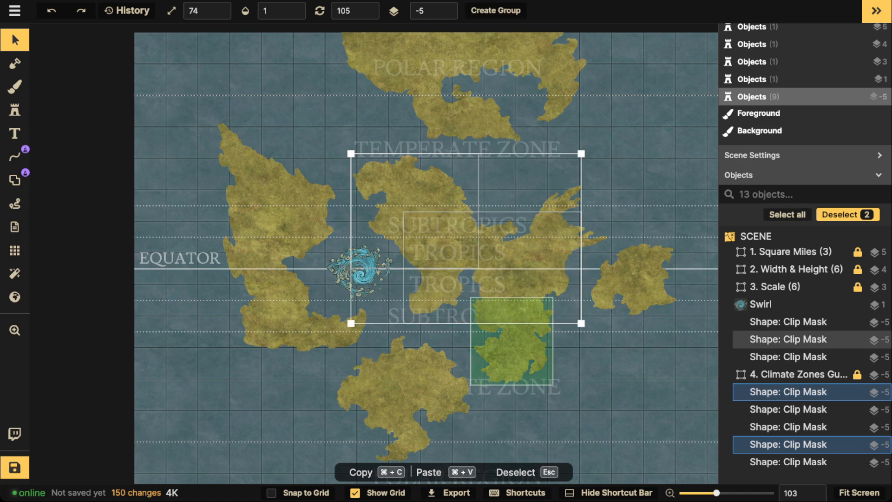
left_click(514, 341, "shift")
left_click(567, 218, "shift")
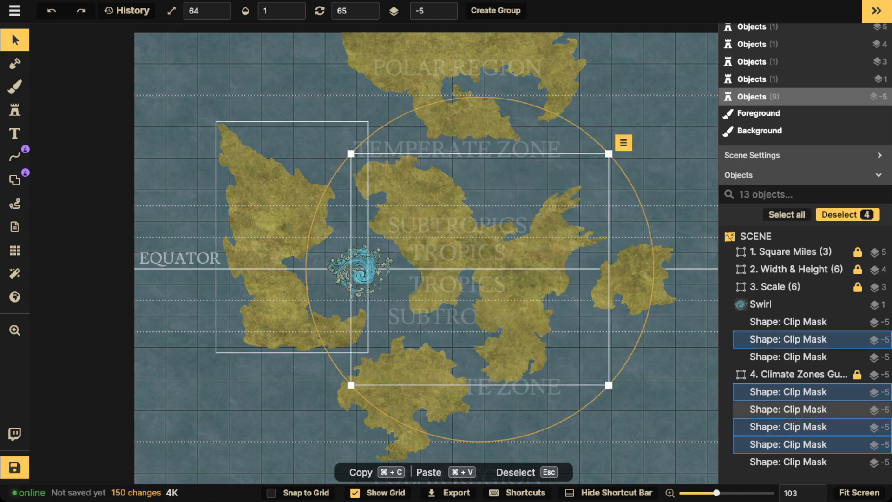
left_click(15, 180)
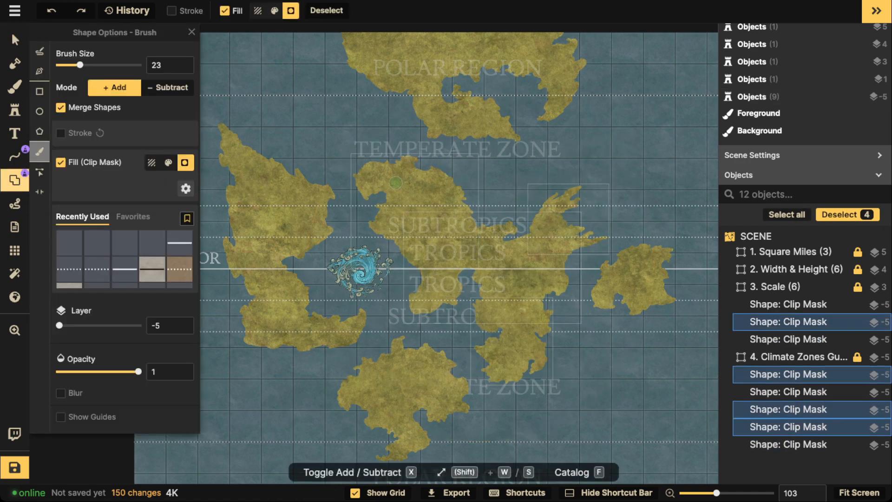
mouse_move(393, 182)
left_mouse_down()
mouse_move(425, 190)
mouse_move(430, 222)
left_mouse_up()
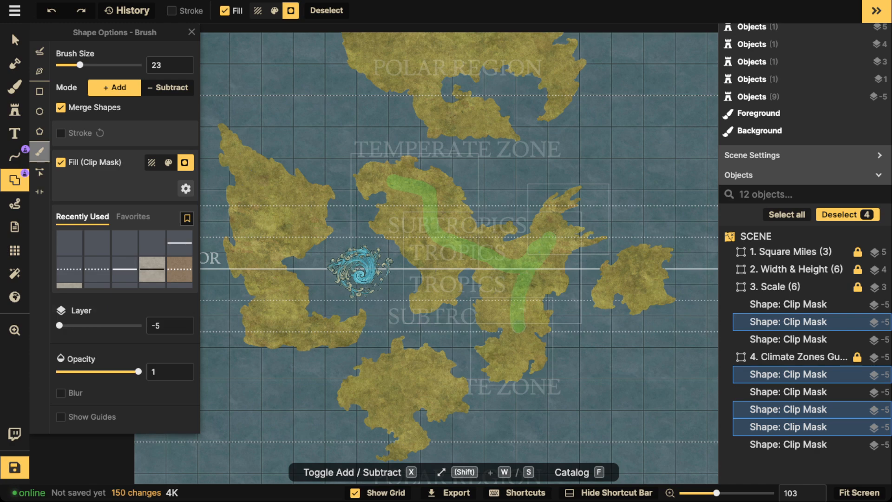
left_click_drag(457, 254, 442, 274)
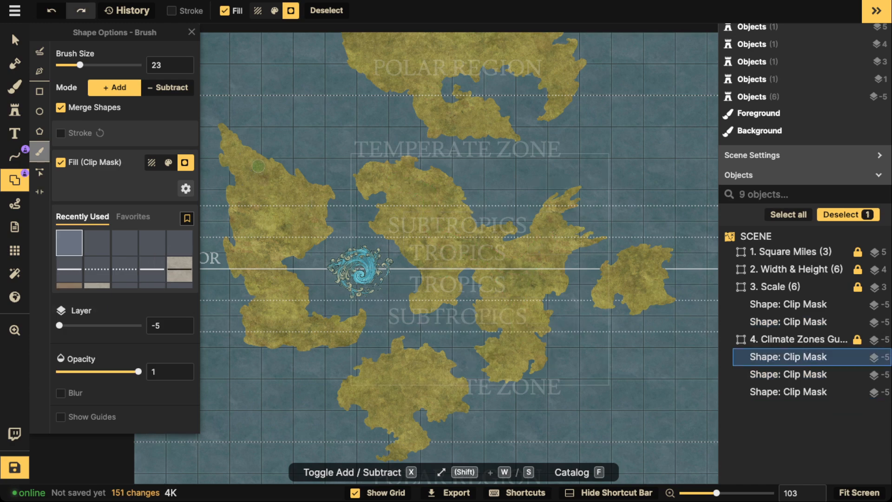
left_click(15, 40)
left_click_drag(496, 267, 458, 234)
key("super+z")
- Nudge the southern continent and the small eastern island slightly, clear the selection and save the map
scroll(495, 261, "down", 1)
scroll(494, 262, "down", 1)
left_click_drag(388, 341, 390, 339)
left_click_drag(581, 250, 579, 251)
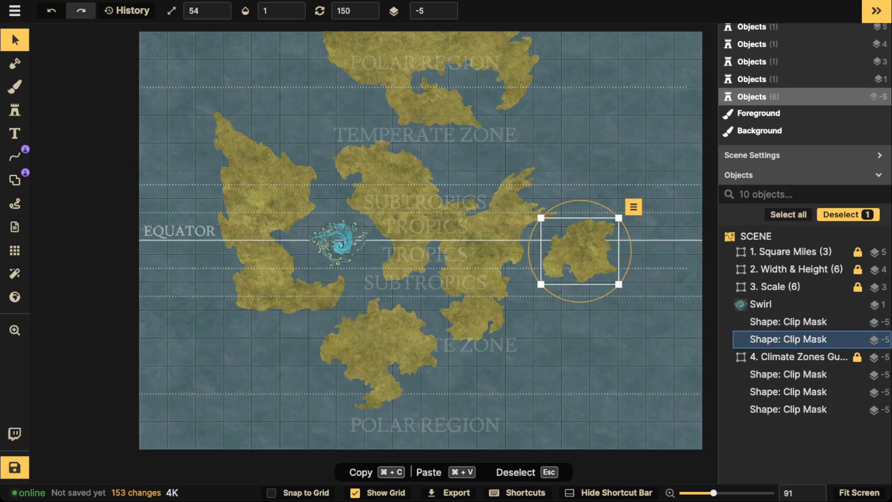
left_click(434, 103)
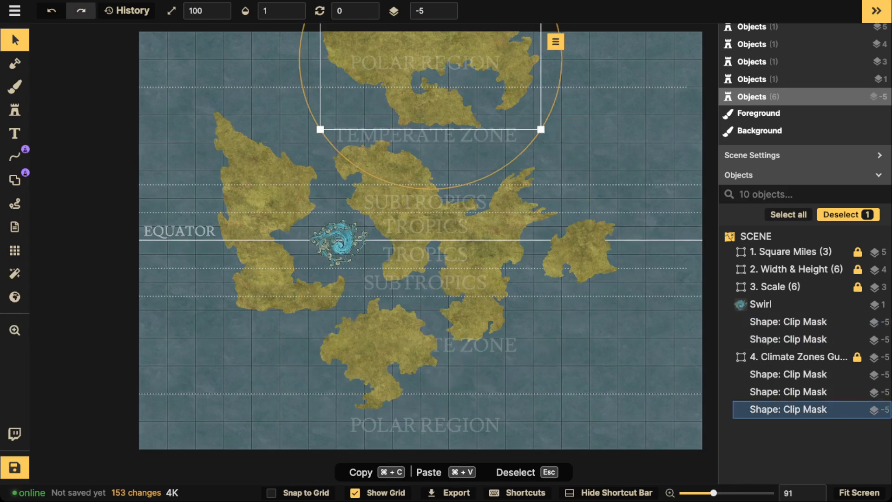
key("Escape")
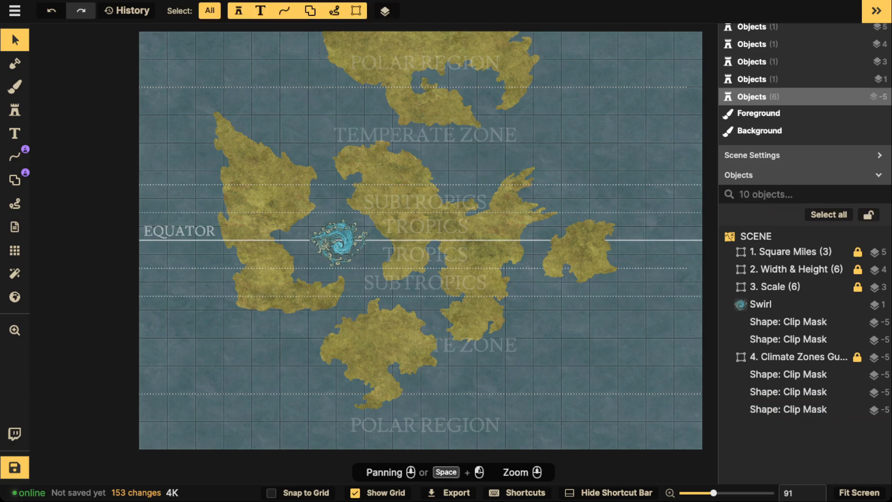
key("ctrl+s")
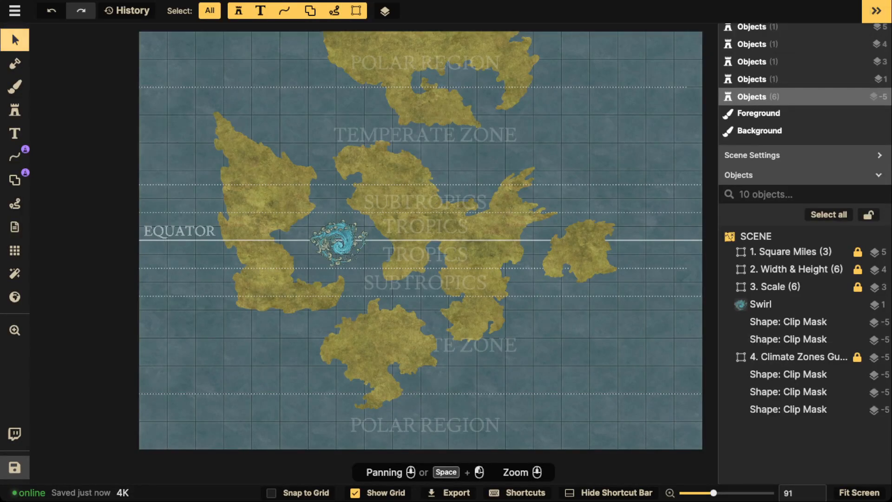
- Select all the landmasses together with the swirl and shift them slightly east and south on the map
scroll(211, 71, "down", 3)
left_click_drag(180, 28, 576, 369)
mouse_move(446, 228)
left_mouse_down()
mouse_move(496, 231)
mouse_move(405, 233)
mouse_move(473, 238)
mouse_move(408, 238)
mouse_move(444, 238)
left_mouse_up()
left_click_drag(418, 218, 439, 216)
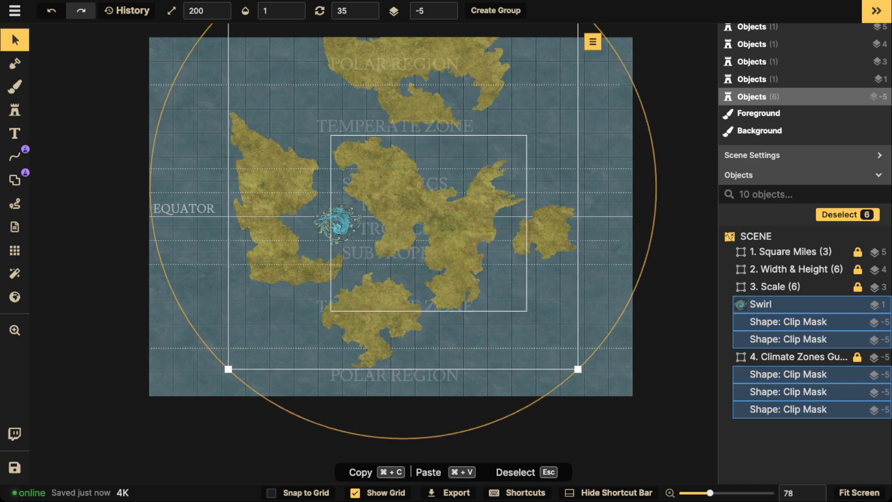
- Move the southern continent west to just below the western continent and rotate it to 240 degrees
left_click(377, 309)
left_click_drag(377, 309, 278, 315)
scroll(316, 326, "down", 12)
scroll(312, 325, "up", 1)
scroll(361, 317, "down", 2)
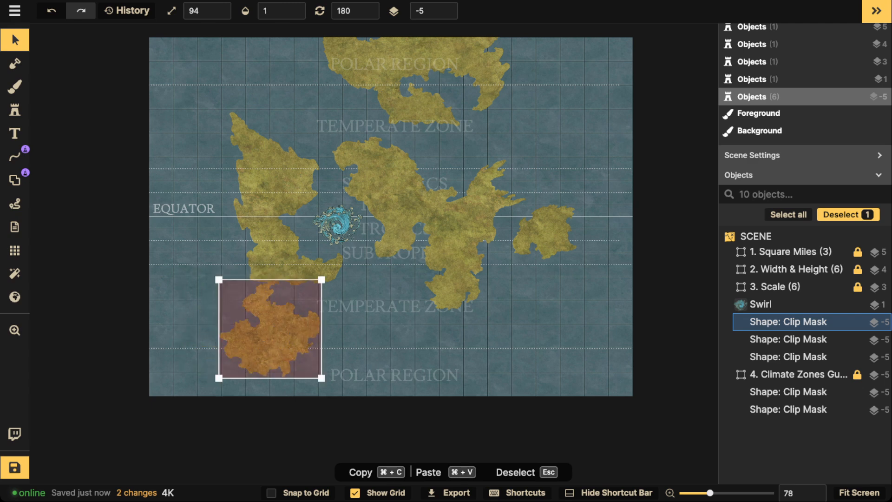
scroll(278, 315, "up", 3)
scroll(268, 330, "up", 1)
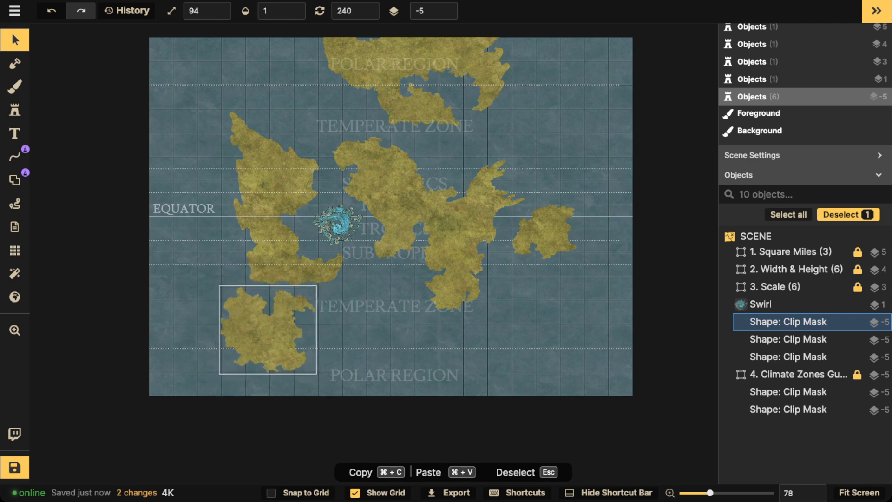
- Shift the southern continent slightly east, rotate it to 210 degrees and deselect it
left_click_drag(268, 330, 315, 335)
scroll(267, 329, "down", 1)
scroll(305, 332, "down", 1)
scroll(309, 333, "up", 1)
scroll(312, 291, "up", 10)
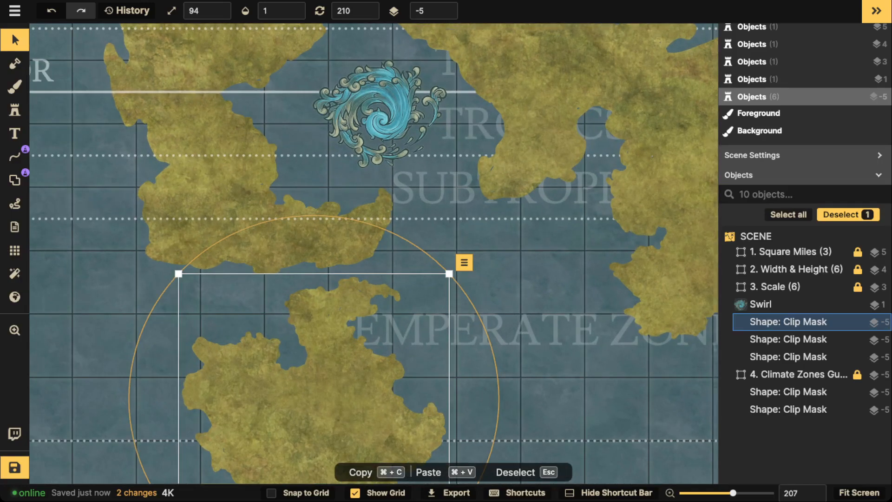
scroll(352, 283, "up", 4)
key("Escape")
scroll(241, 325, "down", 9)
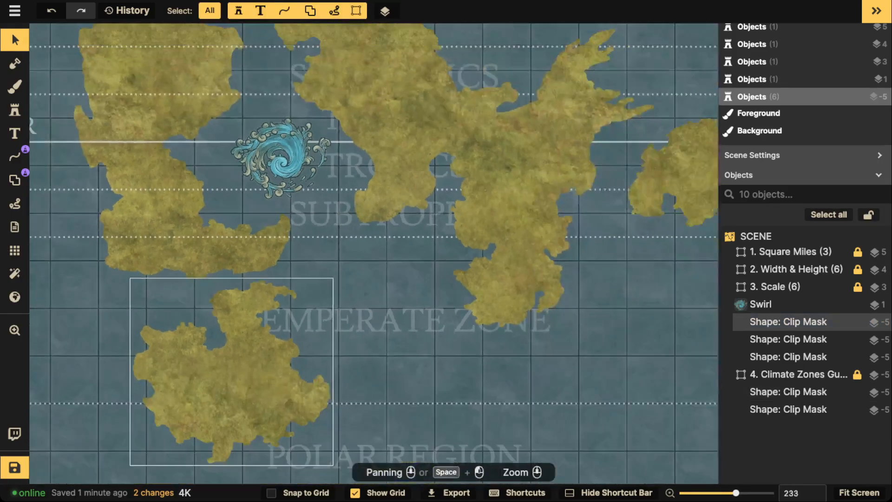
scroll(374, 253, "down", 3)
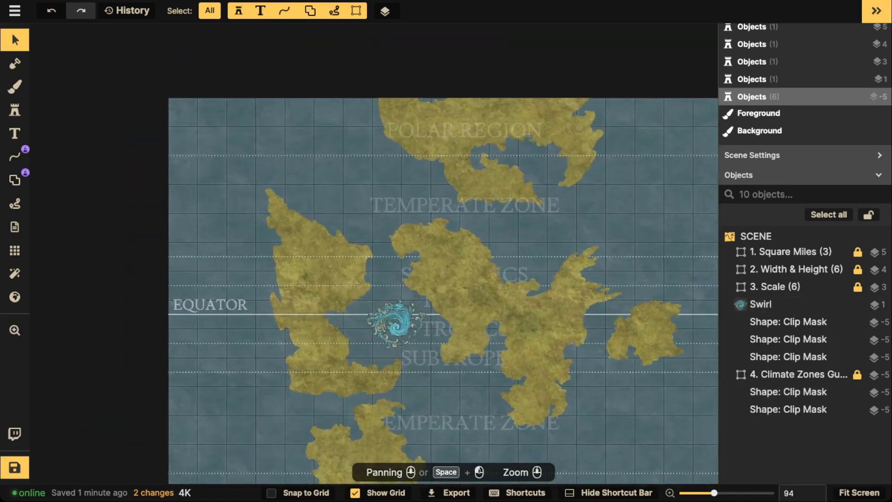
- Set the shape brush to size 5 in Add mode with shape merging turned off for the sea between the western and central continents
left_click(15, 181)
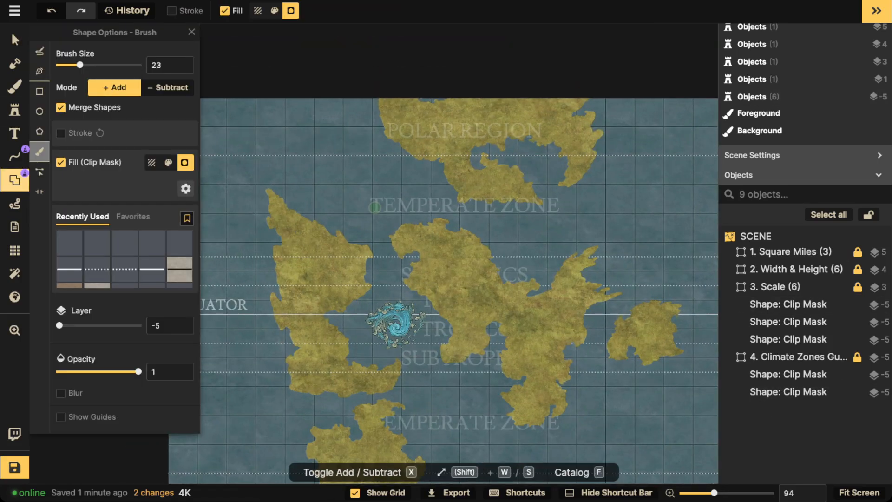
left_click(89, 107)
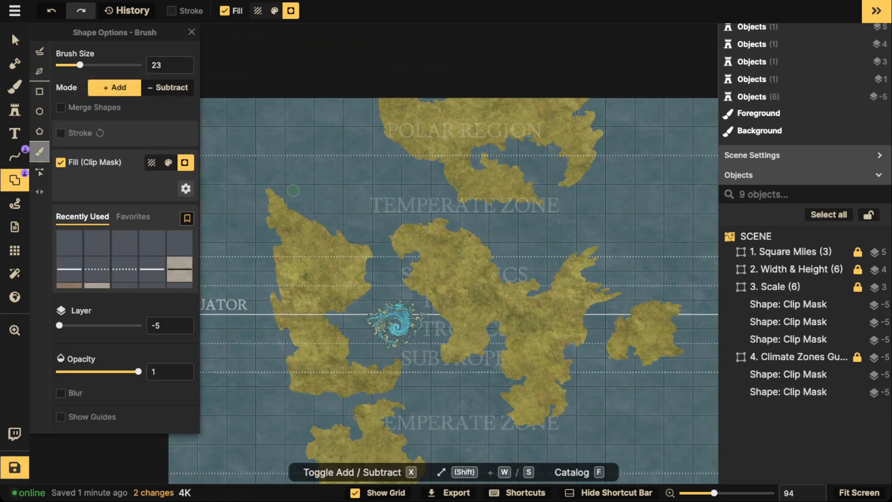
scroll(293, 192, "up", 3)
key("shift+s")
scroll(296, 194, "up", 3)
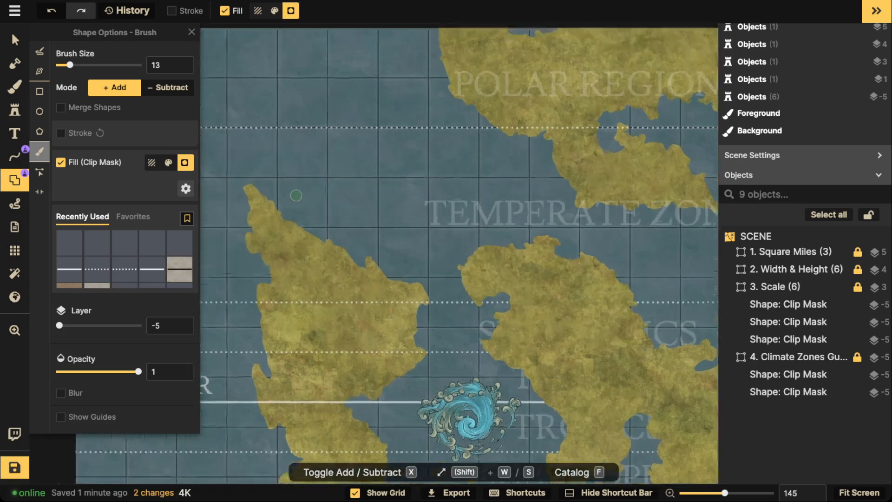
key("shift+s")
scroll(296, 196, "up", 4)
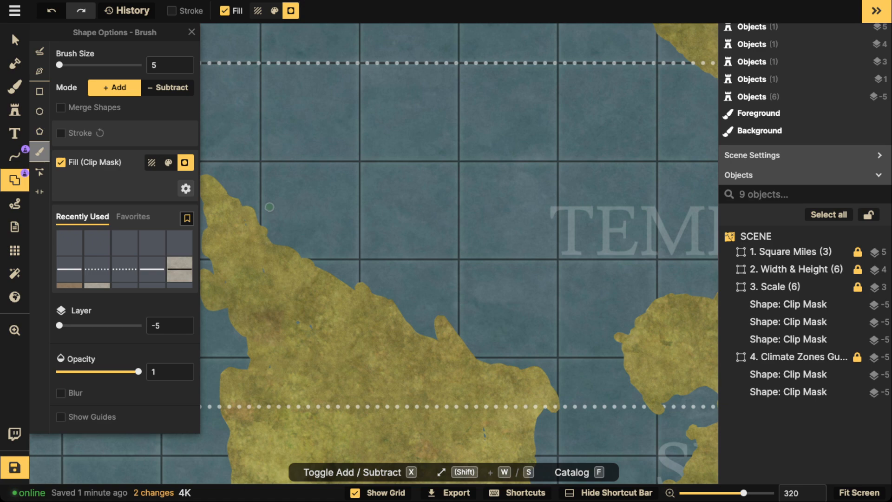
scroll(307, 234, "down", 1)
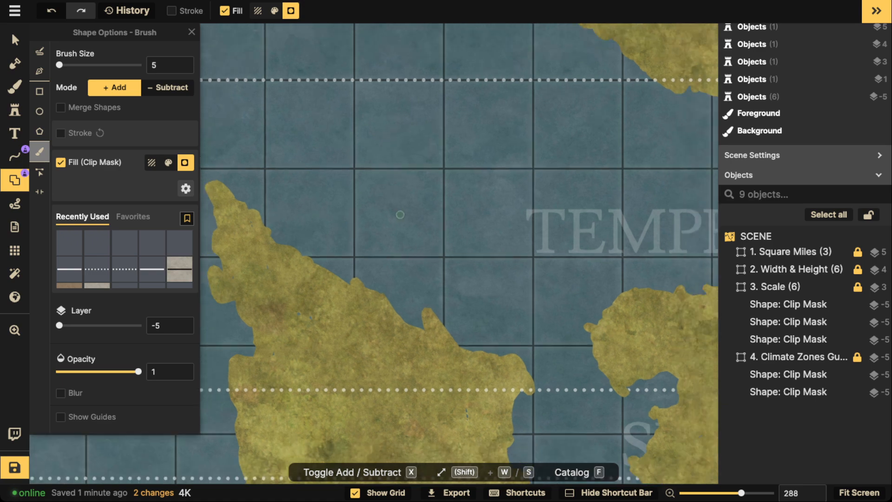
key("space")
left_click_drag(607, 285, 497, 150)
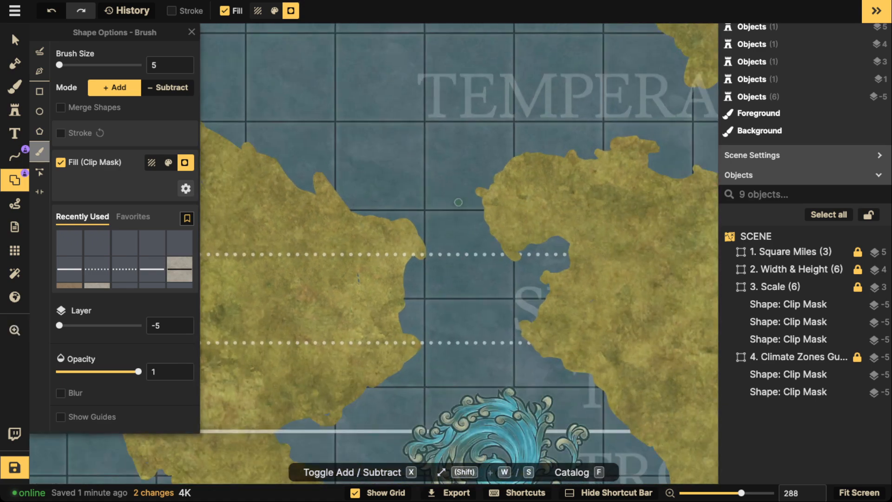
- Brush two small islands just off the northern continent's south coast in the northern temperate zone
scroll(458, 202, "down", 7)
key("space")
left_click_drag(458, 203, 406, 107)
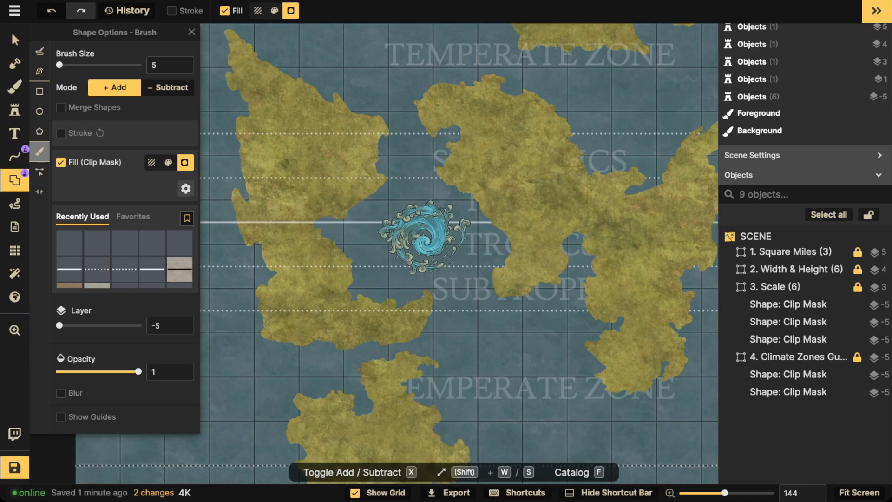
scroll(488, 380, "up", 2)
key("space")
left_click_drag(488, 380, 426, 330)
left_click_drag(513, 49, 441, 317)
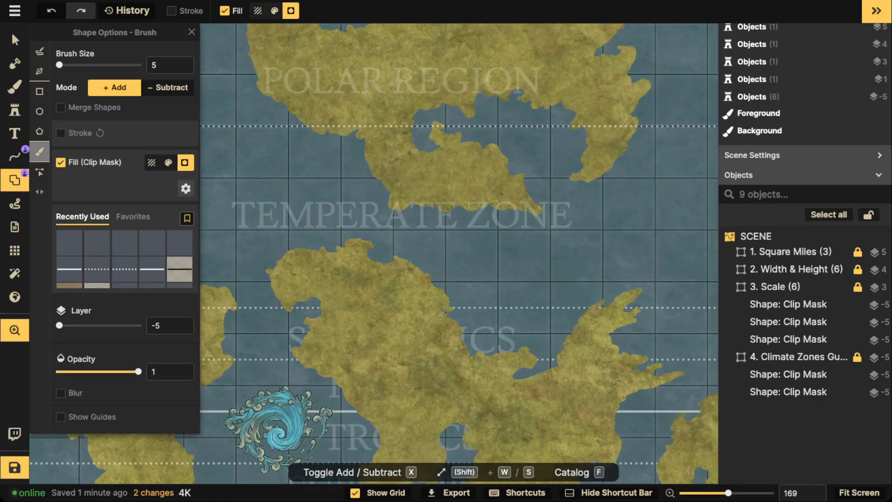
scroll(432, 271, "up", 7)
key("space")
left_click_drag(354, 205, 437, 317)
key("space")
scroll(438, 302, "up", 2)
key("space")
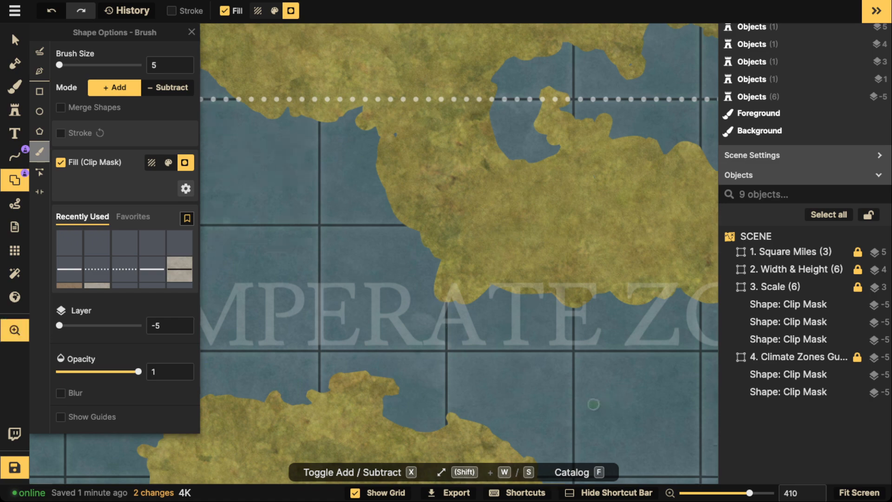
left_click_drag(591, 402, 575, 292)
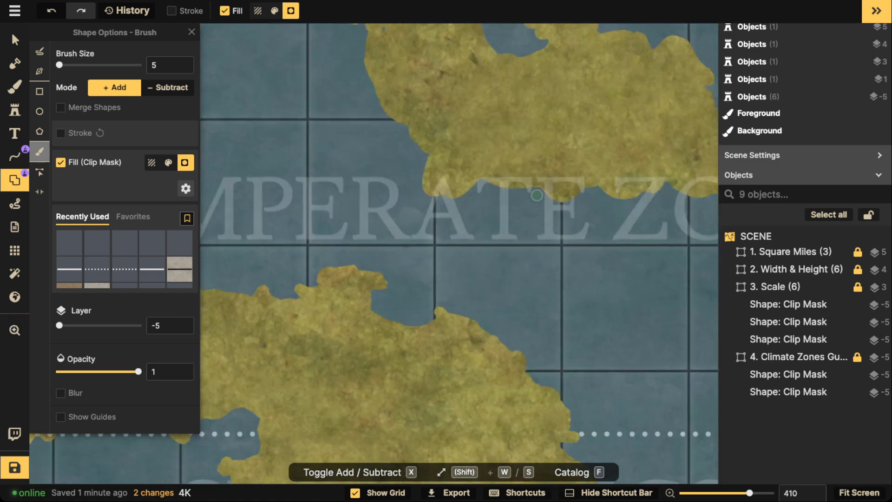
mouse_move(474, 205)
left_mouse_down()
mouse_move(494, 208)
mouse_move(475, 200)
left_mouse_up()
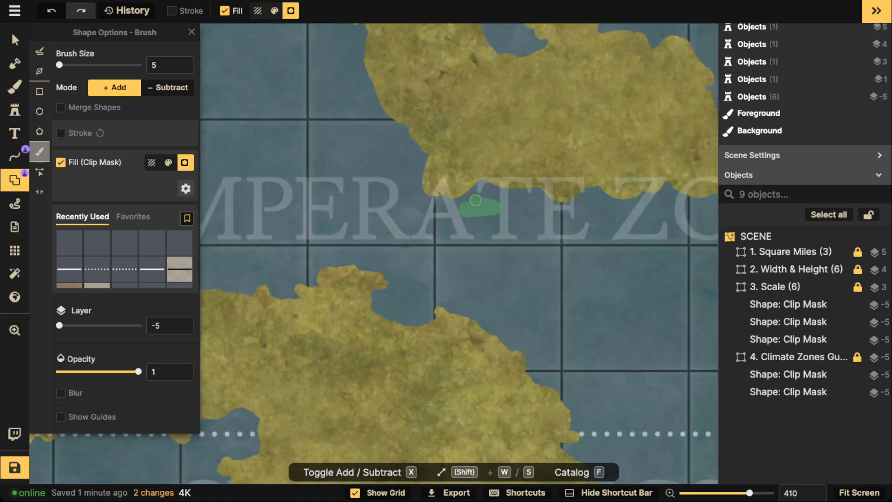
left_click(516, 206)
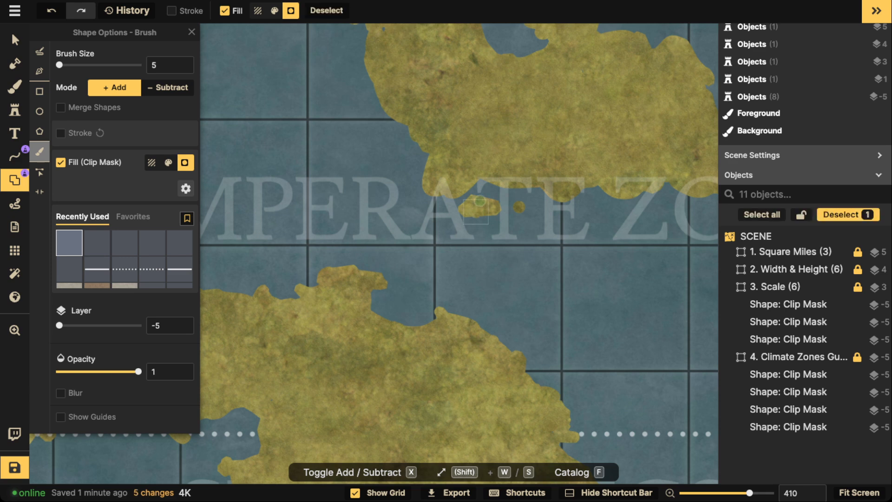
left_click(521, 205)
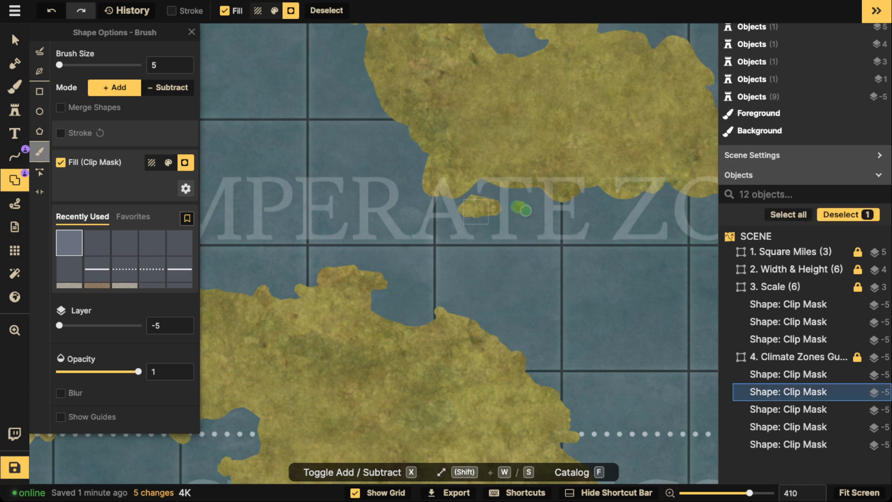
- Brush one larger island and two small islets in the strait between the northern and central continents
left_click(390, 262)
mouse_move(375, 209)
left_mouse_down()
mouse_move(425, 246)
mouse_move(417, 224)
mouse_move(387, 202)
mouse_move(407, 227)
left_mouse_up()
left_click(355, 233)
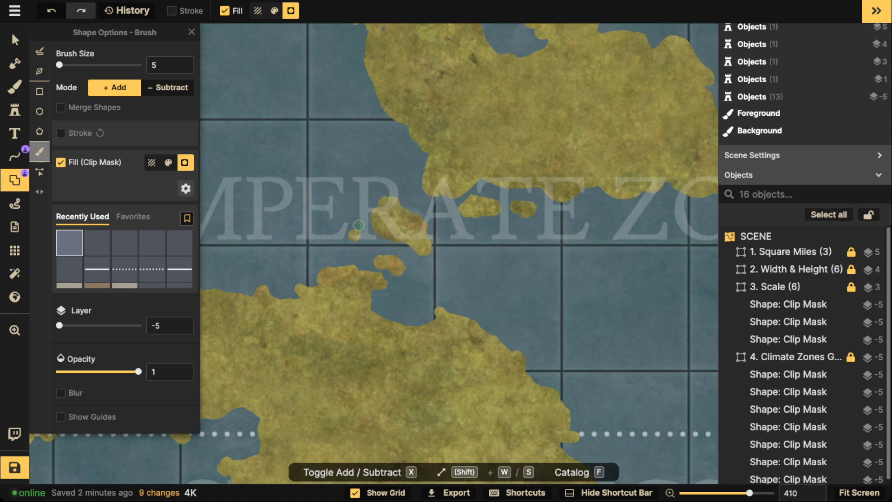
- Examine the central continent's northeastern peninsulas and the overall layout of continents across the map
scroll(358, 226, "down", 6)
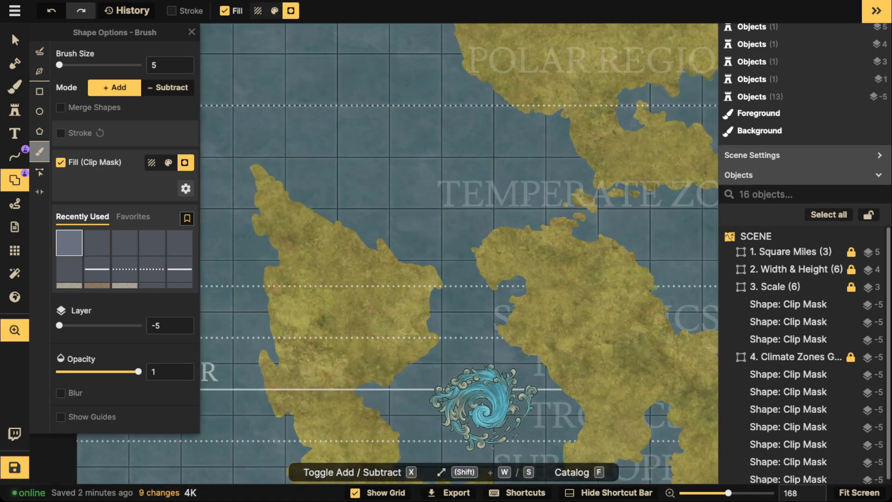
scroll(528, 198, "down", 2)
left_click_drag(631, 252, 421, 172)
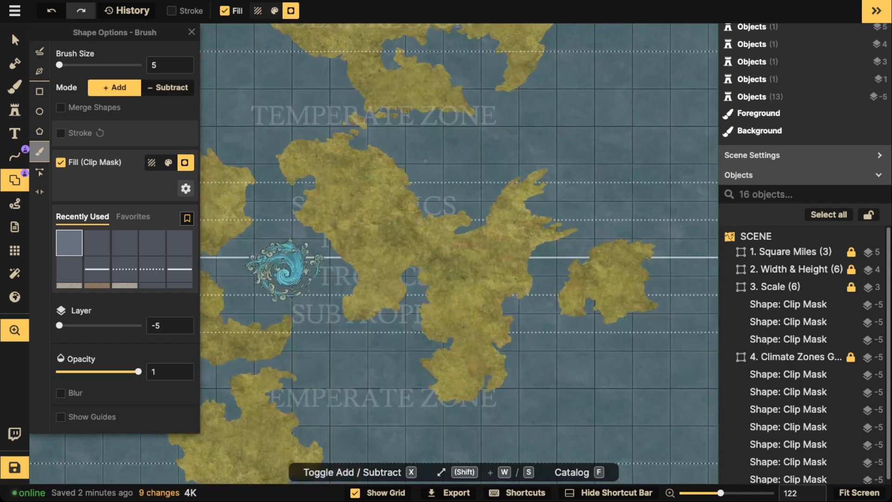
scroll(421, 172, "up", 1)
scroll(567, 231, "up", 6)
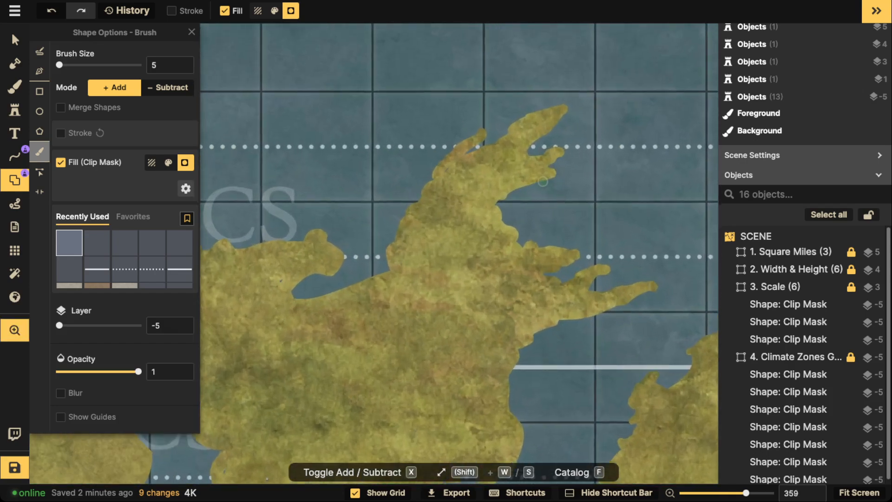
scroll(452, 226, "up", 2)
scroll(432, 225, "down", 4)
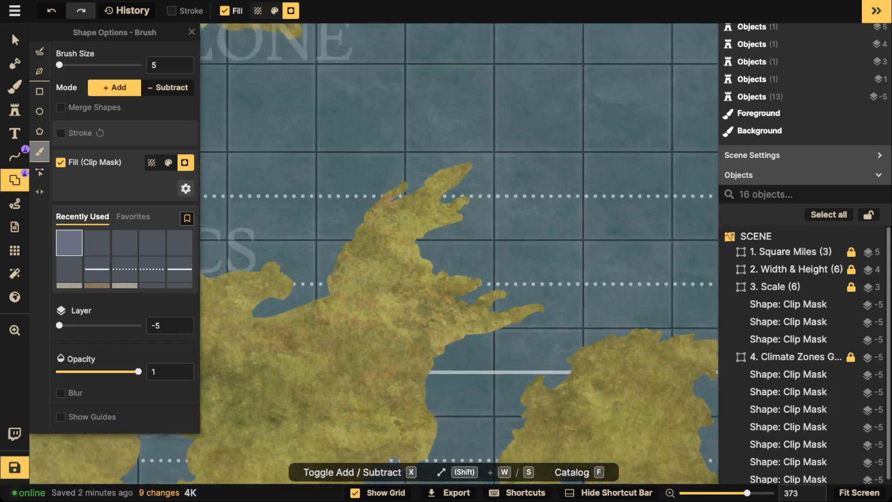
scroll(329, 217, "down", 6)
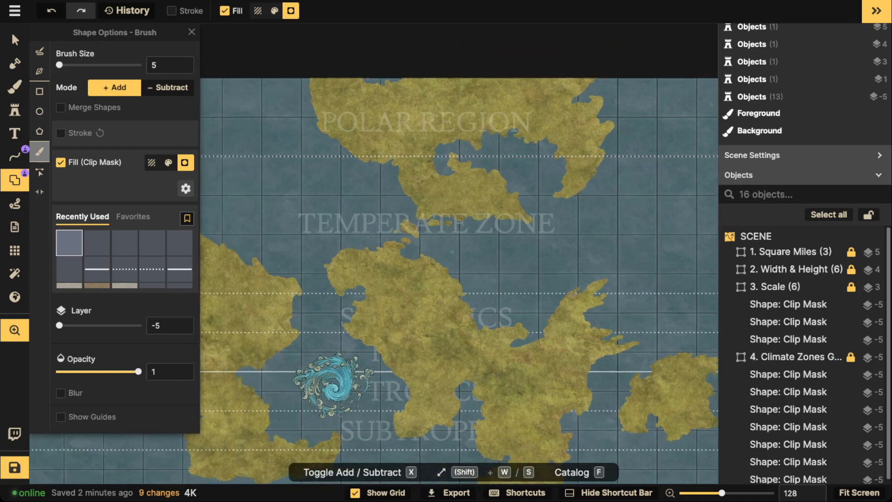
scroll(439, 248, "down", 2)
scroll(429, 146, "down", 1)
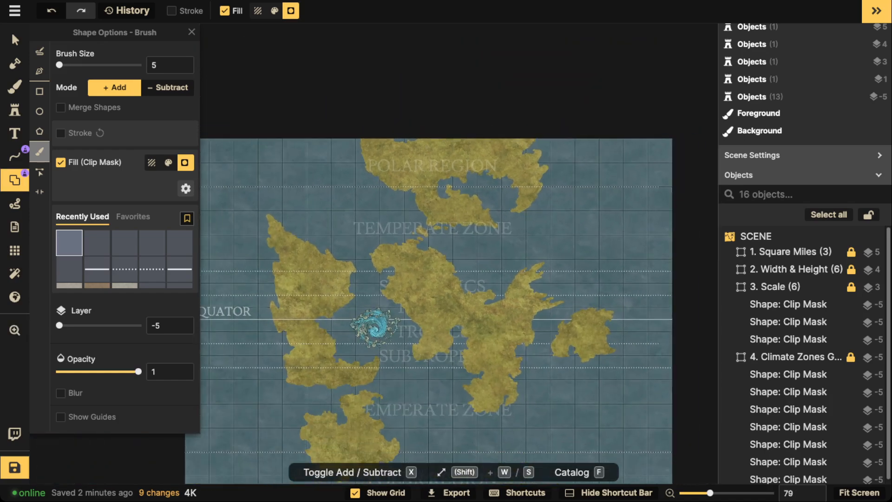
scroll(463, 264, "down", 1)
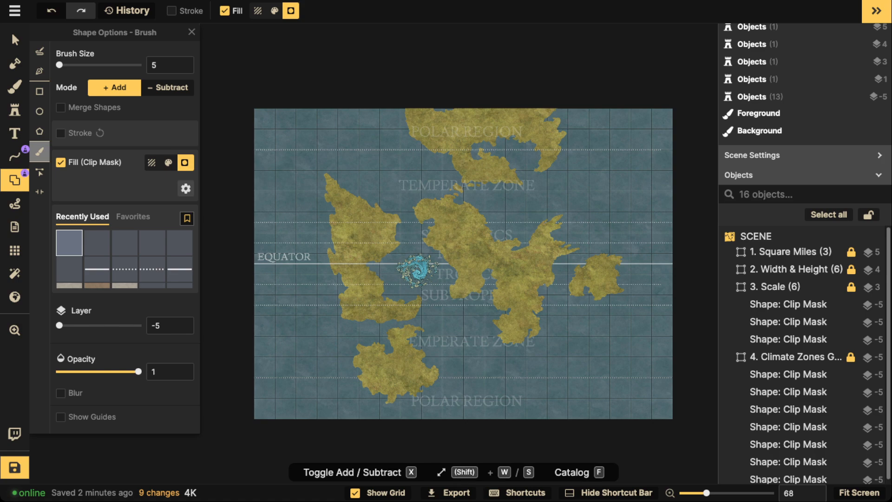
scroll(397, 207, "up", 3)
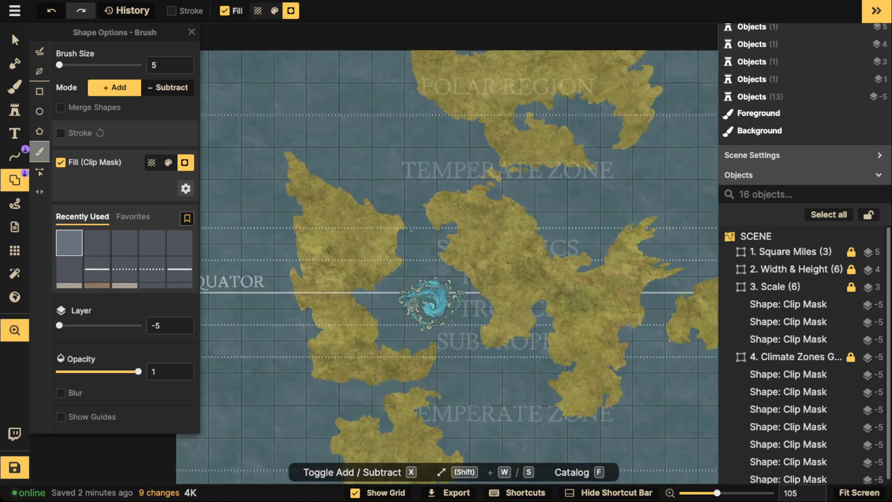
scroll(404, 223, "down", 1)
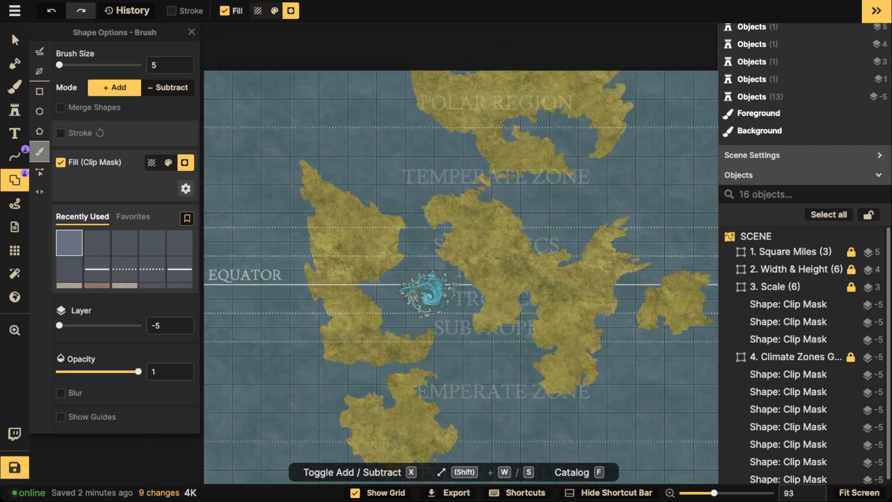
scroll(469, 209, "down", 1)
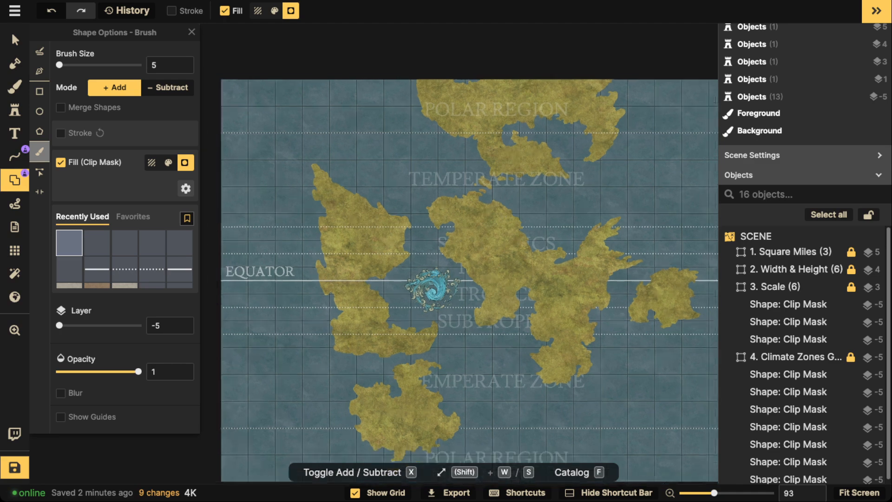
left_click_drag(520, 216, 407, 224)
scroll(457, 237, "up", 1)
scroll(463, 245, "up", 3)
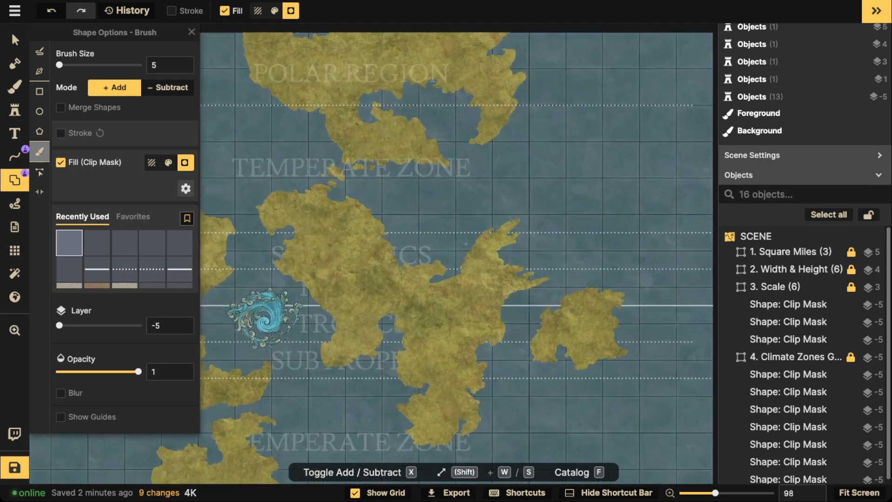
scroll(325, 242, "down", 3)
left_click_drag(264, 239, 371, 248)
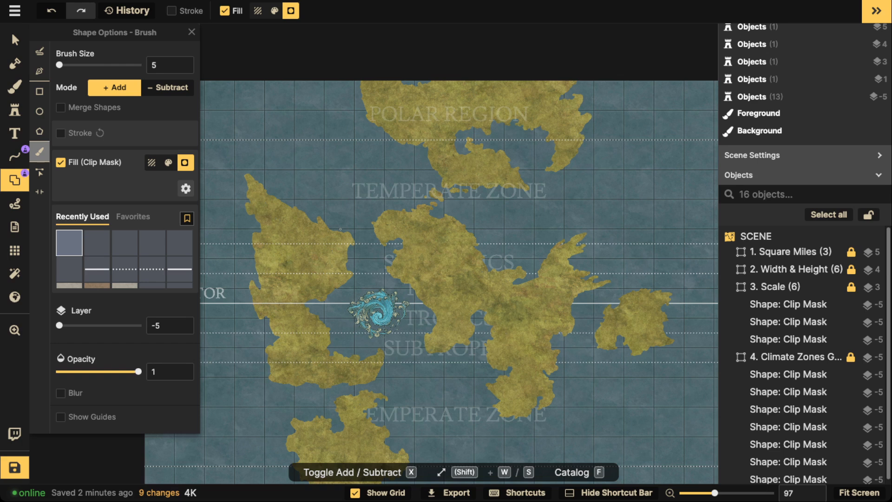
- Choose the brown mountain stamp set from the stamp catalog
left_click(14, 110)
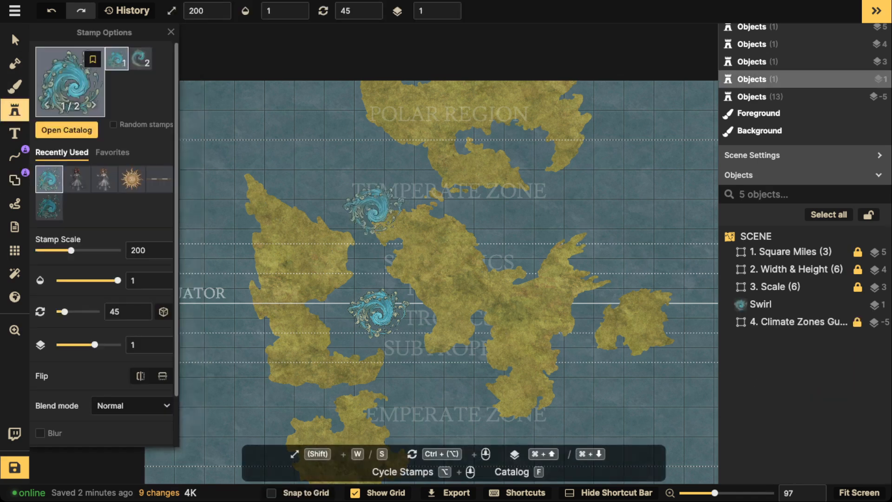
key("f")
left_click(279, 158)
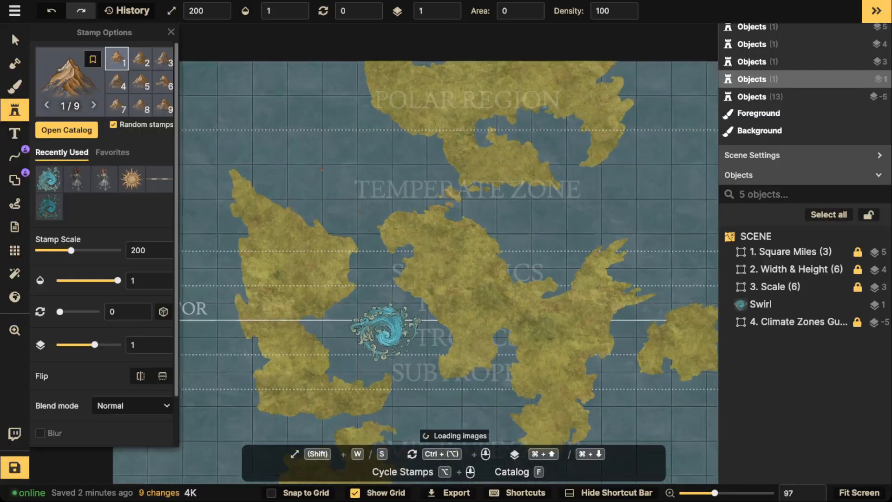
- Paint a winding range of brown mountains at stamp scale 10 inland from the western continent's northeast coast
scroll(297, 204, "up", 4)
scroll(278, 233, "up", 3)
key("s")
key("s")
key("s")
key("s")
key("s")
key("s")
key("s")
key("s")
key("s")
key("s")
key("s")
key("s")
key("s")
key("s")
key("s")
key("s")
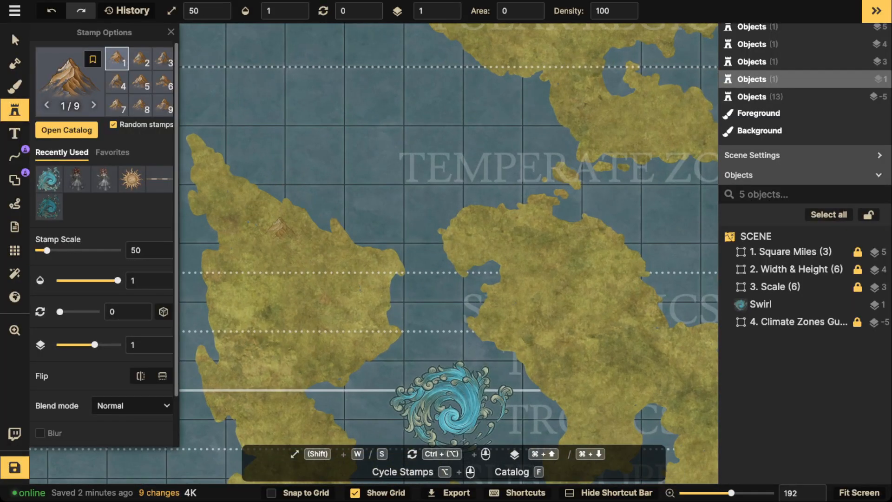
key("s")
key("s")
scroll(279, 228, "up", 4)
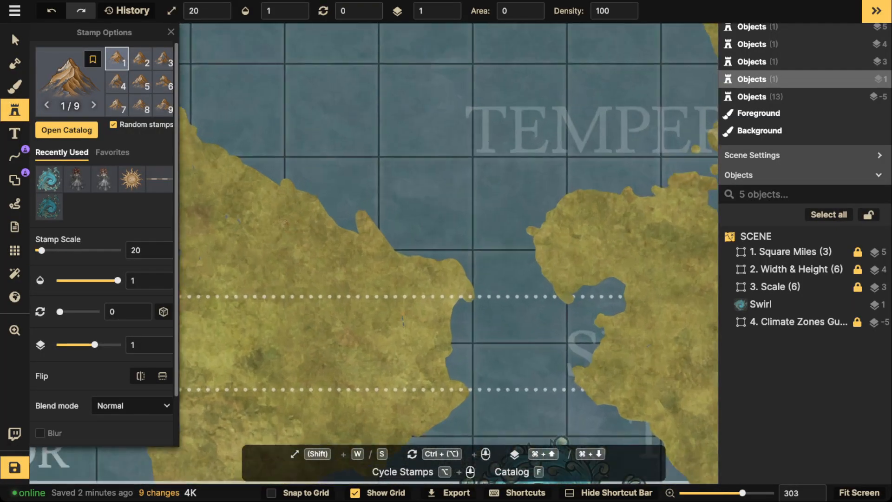
key("s")
key("s")
scroll(290, 228, "up", 4)
key("w")
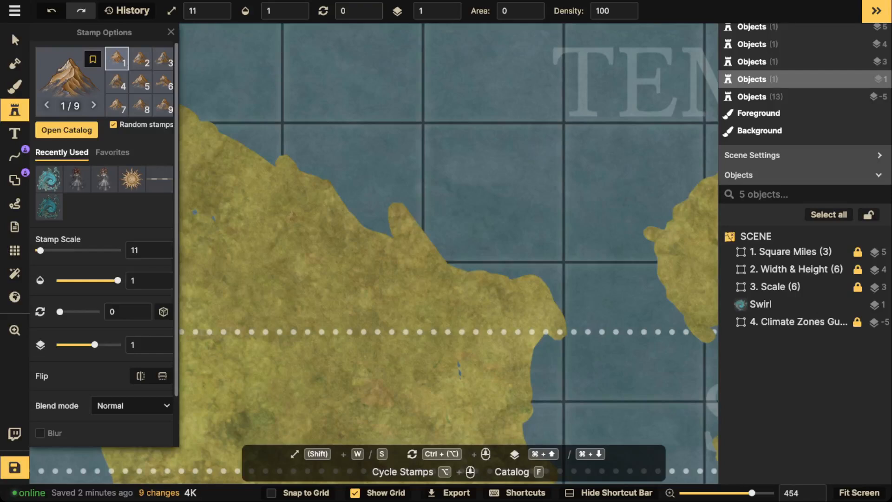
key("s")
mouse_move(239, 142)
left_mouse_down()
mouse_move(284, 166)
mouse_move(290, 179)
mouse_move(272, 194)
mouse_move(275, 212)
mouse_move(351, 232)
mouse_move(356, 247)
mouse_move(381, 257)
mouse_move(370, 292)
mouse_move(312, 305)
mouse_move(316, 315)
mouse_move(409, 318)
mouse_move(423, 299)
mouse_move(453, 304)
left_mouse_up()
- Delete the whole painted mountain range from the western continent
scroll(241, 175, "down", 5)
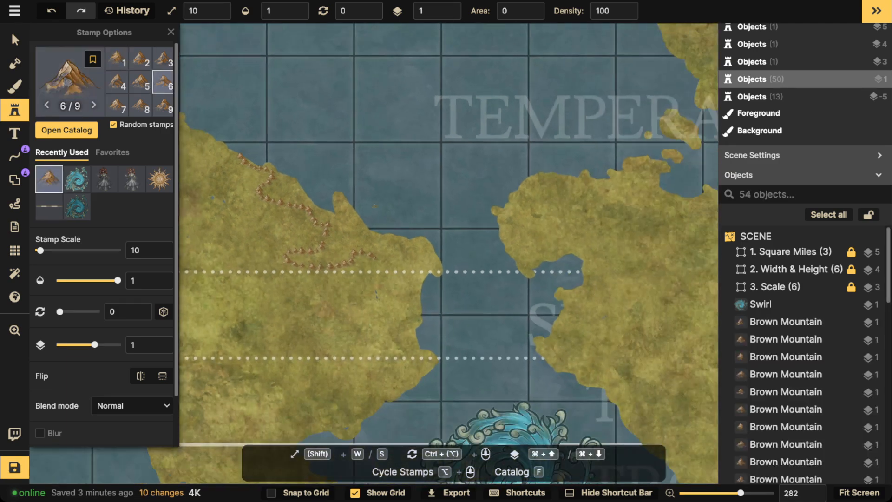
left_click(15, 40)
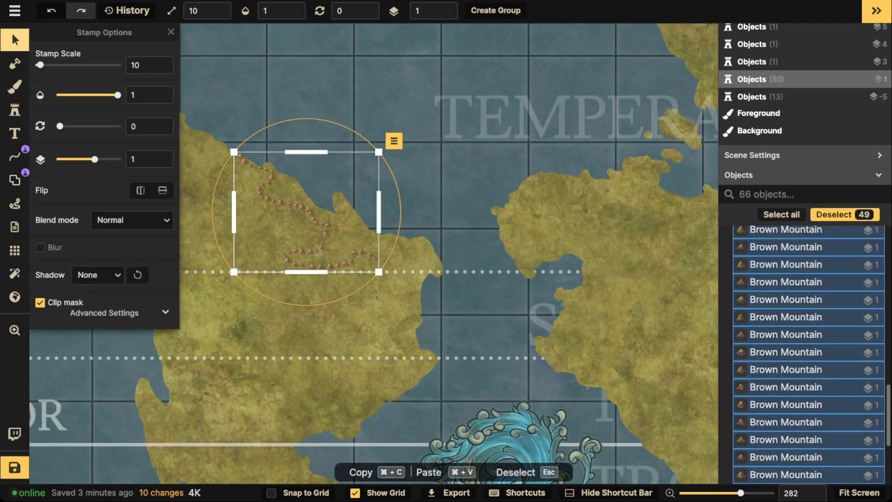
key("Delete")
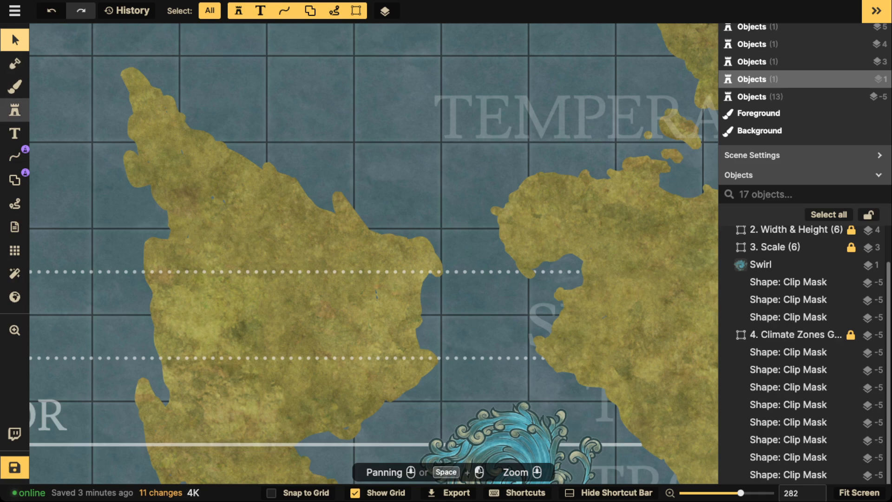
- Brush land over the small water gaps inside the northern half of the western continent using the size 5 shape brush
left_click(14, 180)
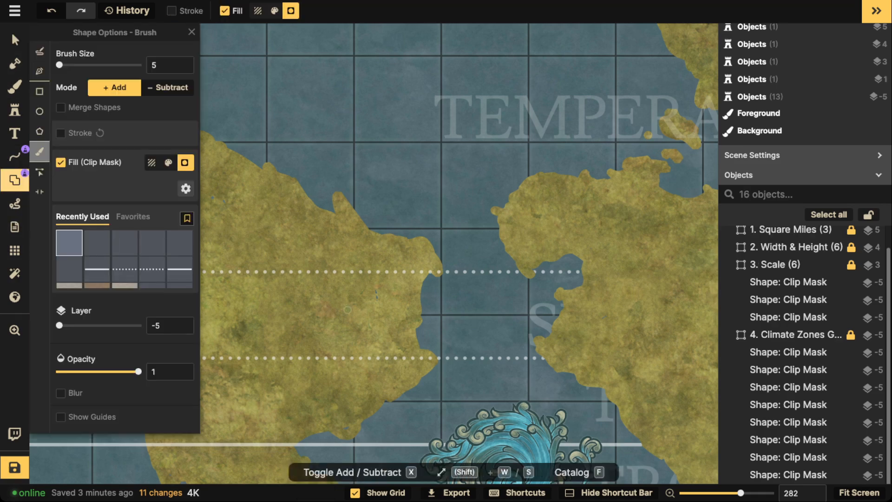
mouse_move(372, 301)
left_mouse_down()
mouse_move(366, 288)
mouse_move(373, 296)
mouse_move(347, 289)
mouse_move(390, 290)
left_mouse_up()
left_click_drag(293, 246, 494, 361)
mouse_move(401, 301)
left_mouse_down()
mouse_move(398, 291)
mouse_move(415, 314)
left_mouse_up()
scroll(436, 355, "up", 5)
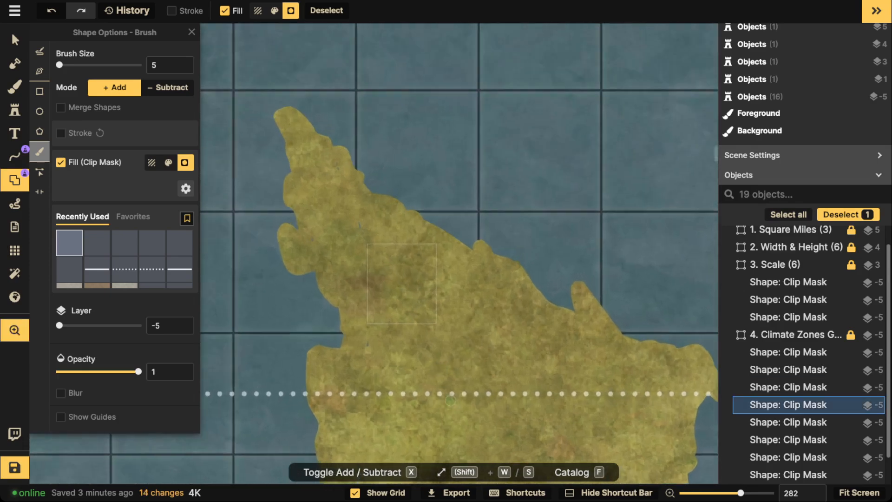
- Brush land over the small gaps inside the central continent, including its northeastern peninsula
left_click_drag(478, 467, 343, 156)
left_click_drag(343, 319, 335, 164)
scroll(335, 161, "down", 4)
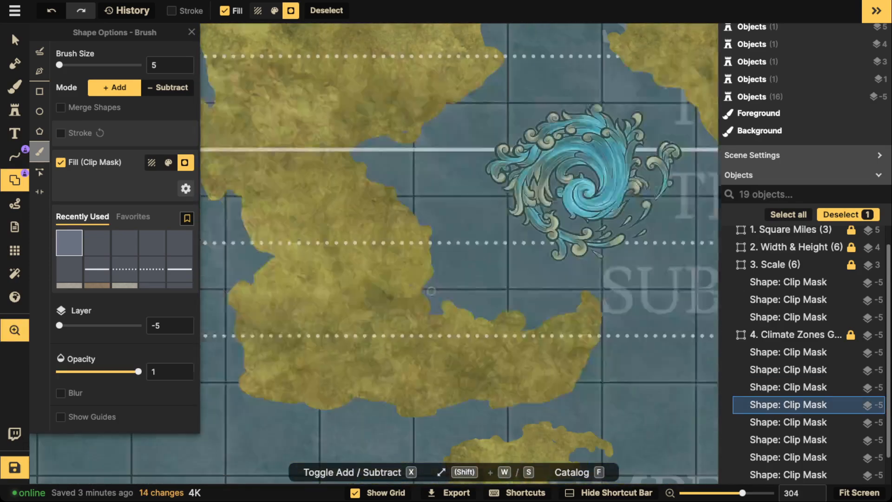
left_click_drag(660, 209, 347, 193)
mouse_move(542, 193)
left_mouse_down()
mouse_move(458, 257)
mouse_move(470, 219)
left_mouse_up()
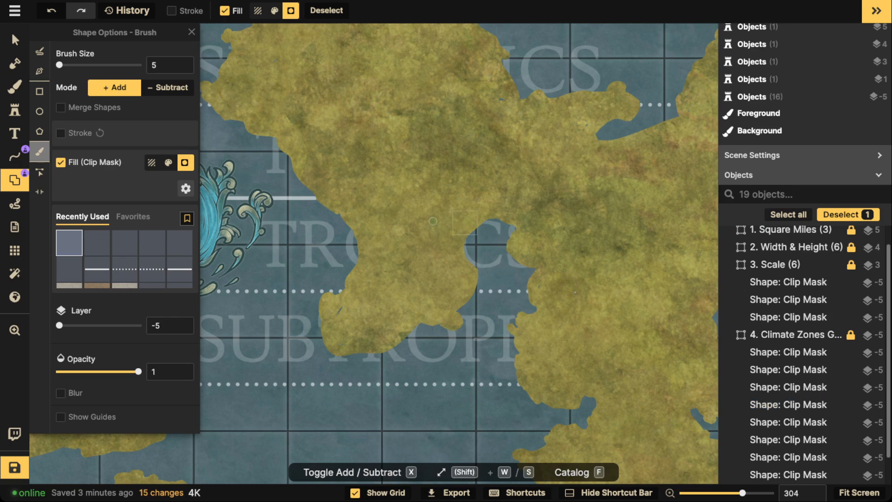
left_click_drag(545, 228, 462, 226)
mouse_move(549, 247)
left_mouse_down()
mouse_move(492, 201)
mouse_move(473, 150)
left_mouse_up()
mouse_move(608, 125)
left_mouse_down()
mouse_move(479, 243)
mouse_move(441, 290)
left_mouse_up()
left_click_drag(473, 197, 447, 216)
left_click_drag(390, 105, 297, 106)
left_click(308, 96)
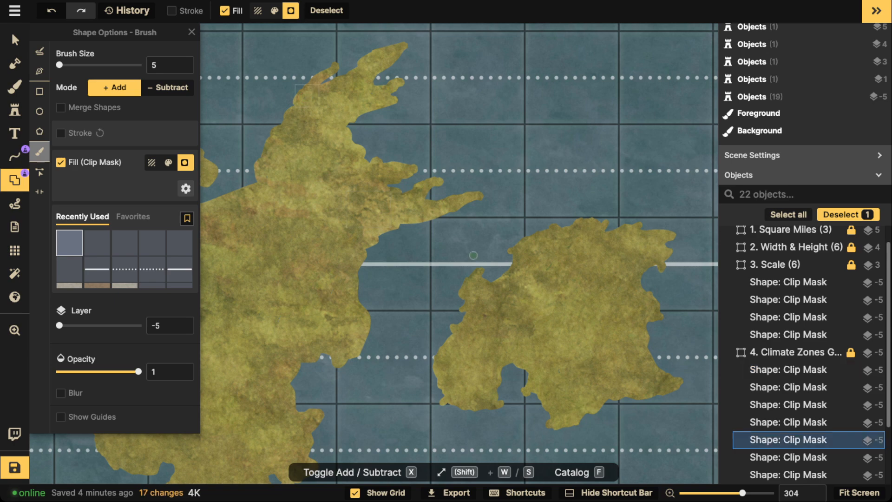
- Brush land over the gaps in the northern continent, including along its edge at the top of the polar region
left_click_drag(578, 300, 578, 305)
left_click_drag(412, 232, 542, 358)
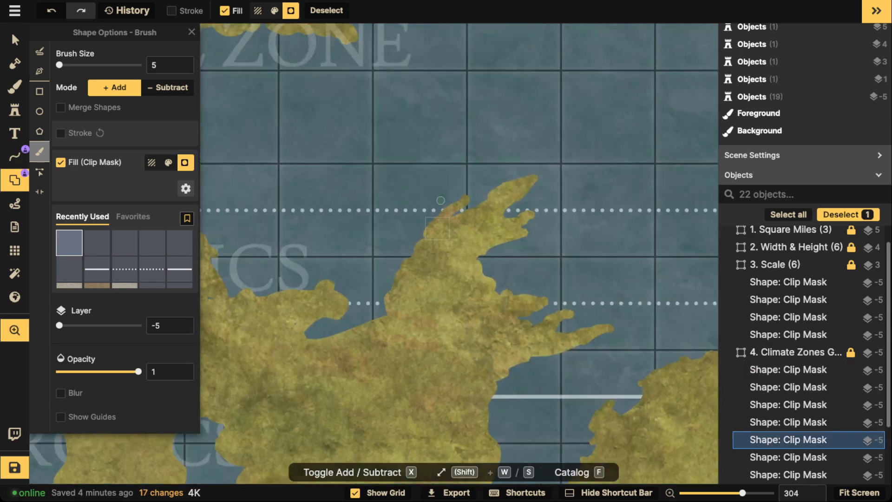
left_click_drag(421, 82, 570, 361)
left_click_drag(418, 265, 411, 262)
key("space")
mouse_move(321, 175)
left_mouse_down()
mouse_move(403, 249)
mouse_move(527, 328)
left_mouse_up()
mouse_move(444, 135)
left_mouse_down()
mouse_move(390, 128)
mouse_move(477, 131)
mouse_move(454, 141)
mouse_move(508, 121)
mouse_move(367, 119)
left_mouse_up()
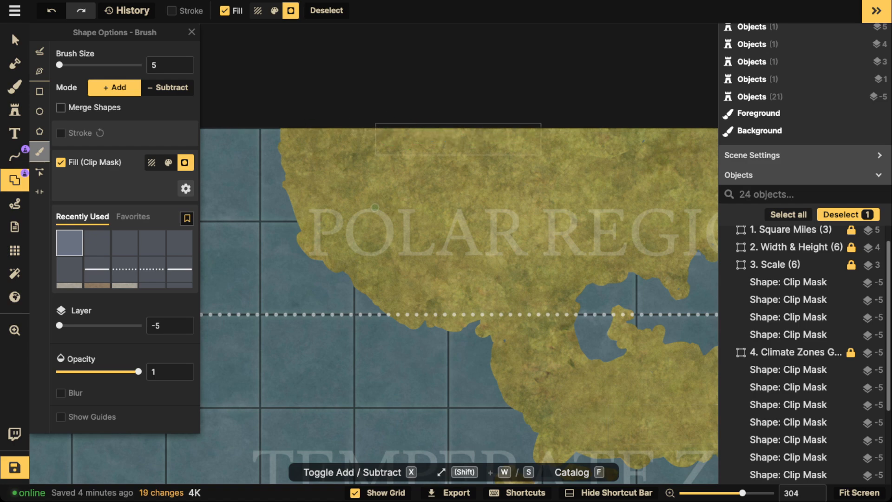
- Undo the separate gap-filling strokes across the continents and enable Merge Shapes for the shape brush
scroll(409, 139, "down", 3)
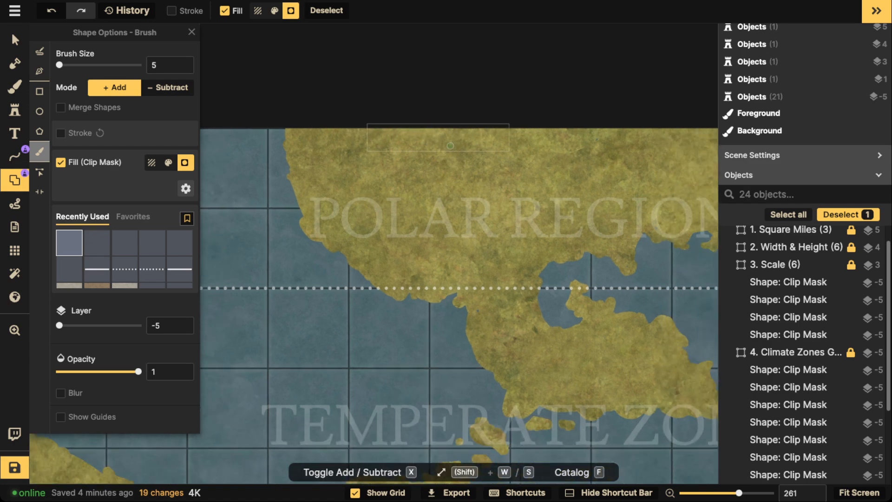
key("ctrl+z")
scroll(409, 140, "down", 5)
key("ctrl+z")
key("ctrl+z")
key("ctrl+z")
key("ctrl+z")
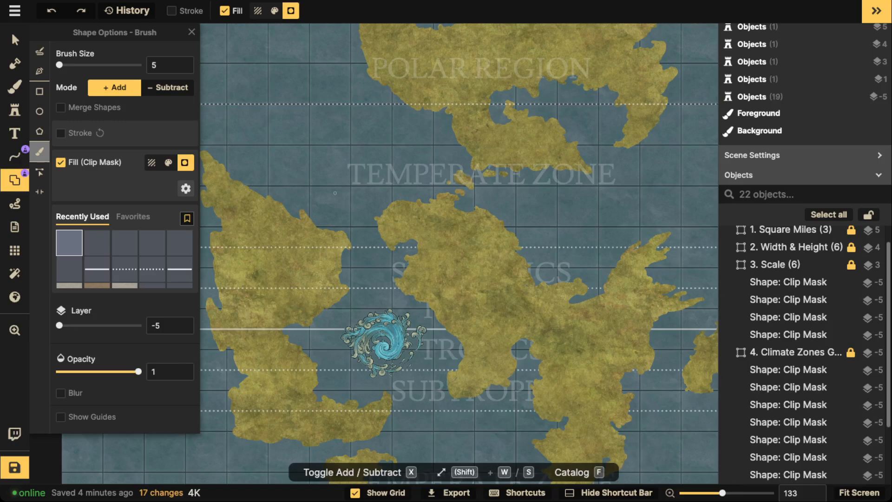
key("ctrl+z")
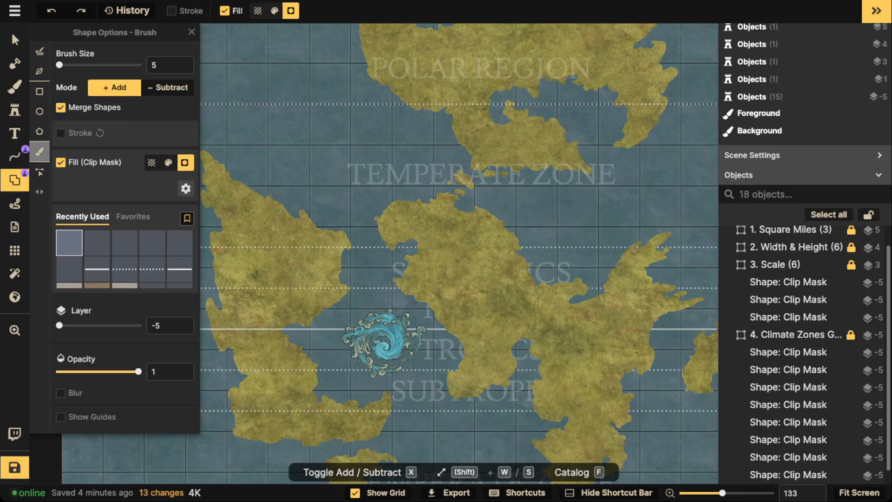
- Brush merged land over the small water gaps inside the western continent using the size 5 shape brush
scroll(243, 167, "up", 5)
mouse_move(235, 166)
left_mouse_down()
mouse_move(203, 163)
mouse_move(229, 172)
left_mouse_up()
key("space")
left_click_drag(403, 322, 400, 215)
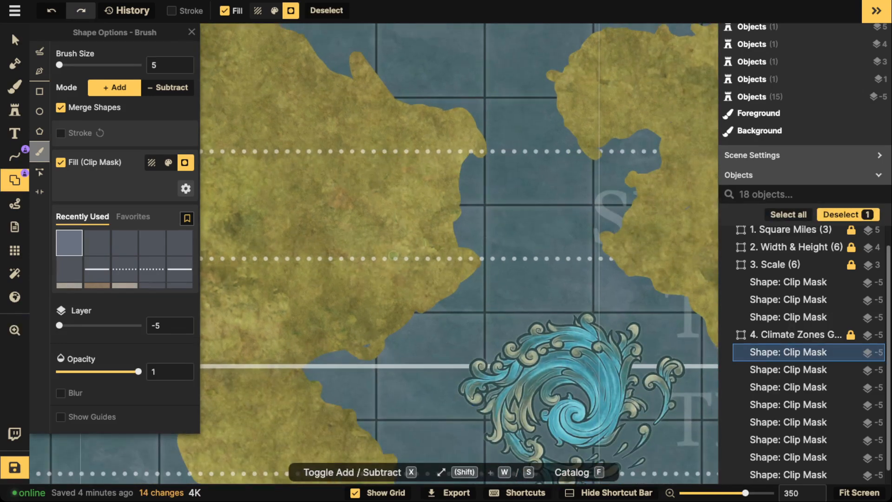
left_click_drag(368, 350, 363, 342)
key("space")
- Brush merged land over the small gaps in the middle and southern parts of the central continent
left_click_drag(641, 186, 352, 227)
left_click_drag(461, 183, 291, 168)
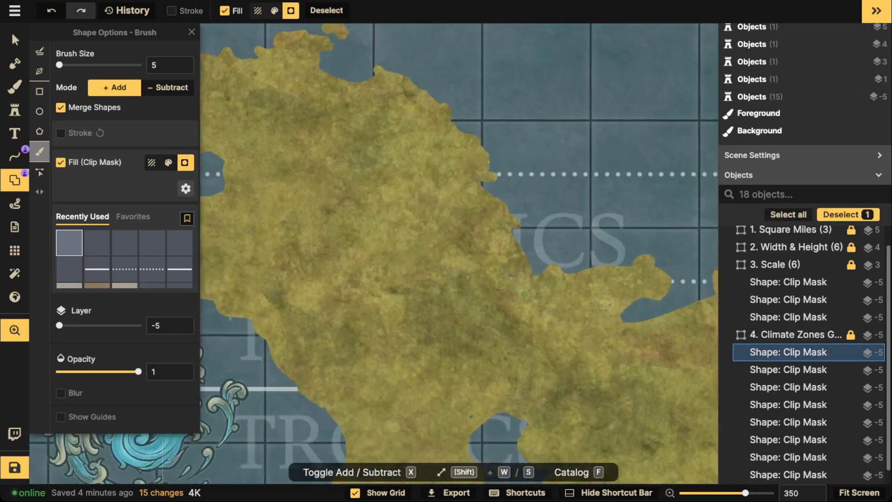
left_click_drag(637, 415, 453, 234)
left_click_drag(259, 230, 266, 241)
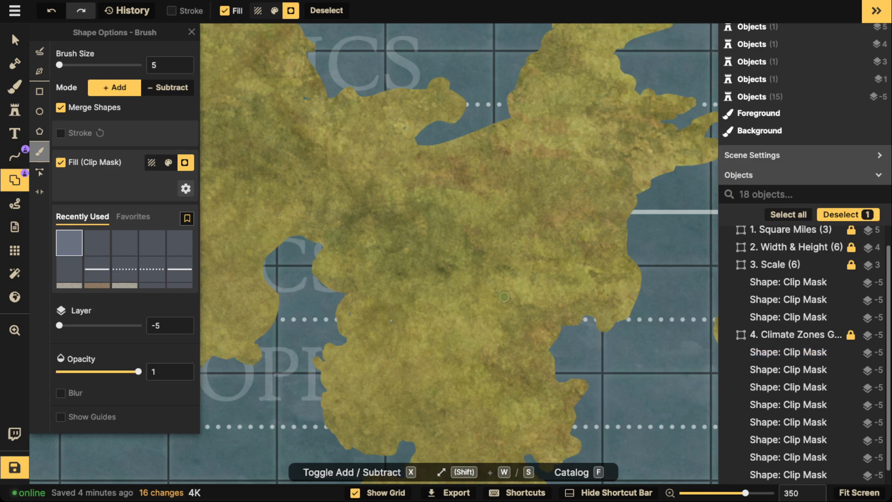
left_click_drag(354, 320, 351, 312)
key("space")
left_click_drag(537, 197, 472, 271)
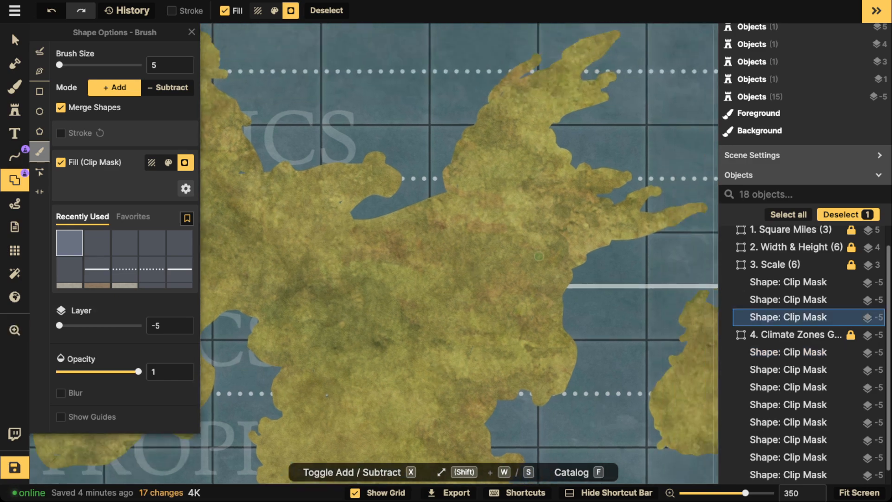
- Brush merged land over the gap in the central continent's northeastern peninsula
key("space")
mouse_move(462, 310)
left_mouse_down()
mouse_move(478, 175)
mouse_move(449, 59)
left_mouse_up()
mouse_move(628, 191)
left_mouse_down()
mouse_move(574, 190)
mouse_move(373, 298)
mouse_move(363, 318)
left_mouse_up()
scroll(478, 211, "up", 2)
key("space")
mouse_move(384, 183)
left_mouse_down()
mouse_move(539, 281)
mouse_move(726, 489)
left_mouse_up()
left_click_drag(499, 226, 523, 207)
- Fill the water notch along the northern continent's top edge in the polar region with merged land
key("space")
left_click_drag(383, 156, 512, 339)
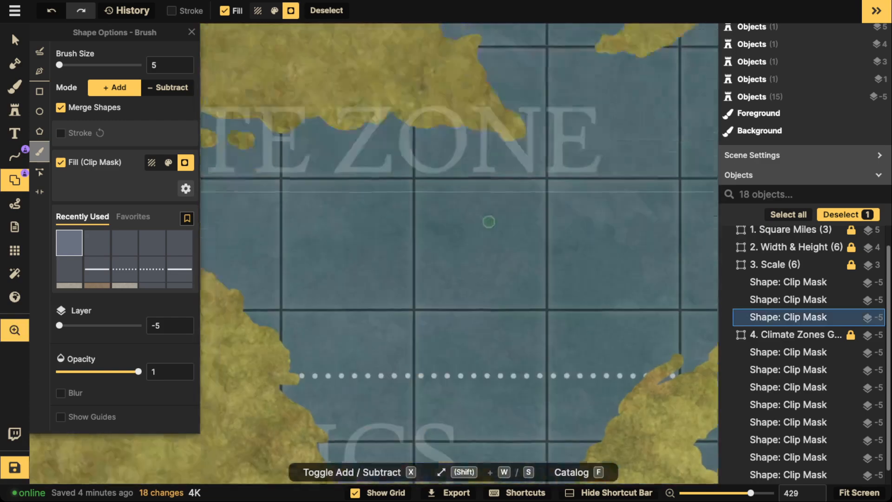
left_click_drag(488, 221, 746, 417)
left_click_drag(395, 163, 539, 367)
left_click_drag(467, 222, 657, 299)
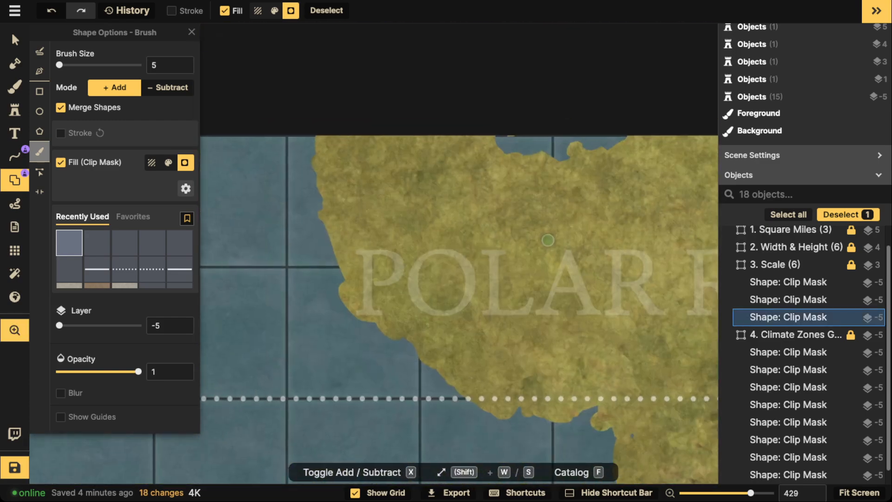
mouse_move(469, 142)
left_mouse_down()
mouse_move(635, 134)
mouse_move(619, 144)
mouse_move(676, 154)
mouse_move(606, 155)
mouse_move(615, 157)
left_mouse_up()
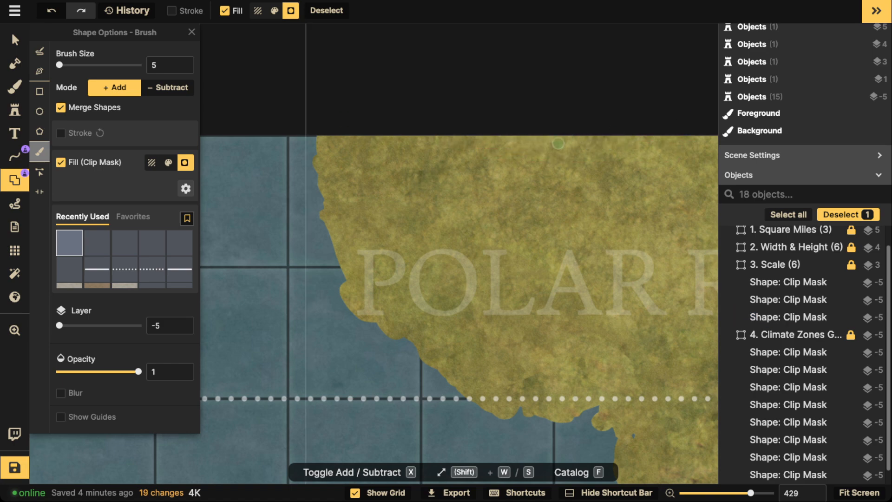
- Brush merged land over the gap in the northern continent's eastern arm near the polar boundary line
left_click_drag(592, 199, 359, 244)
left_click_drag(607, 225, 322, 193)
key("space")
mouse_move(554, 400)
left_mouse_down()
mouse_move(557, 344)
mouse_move(604, 334)
left_mouse_up()
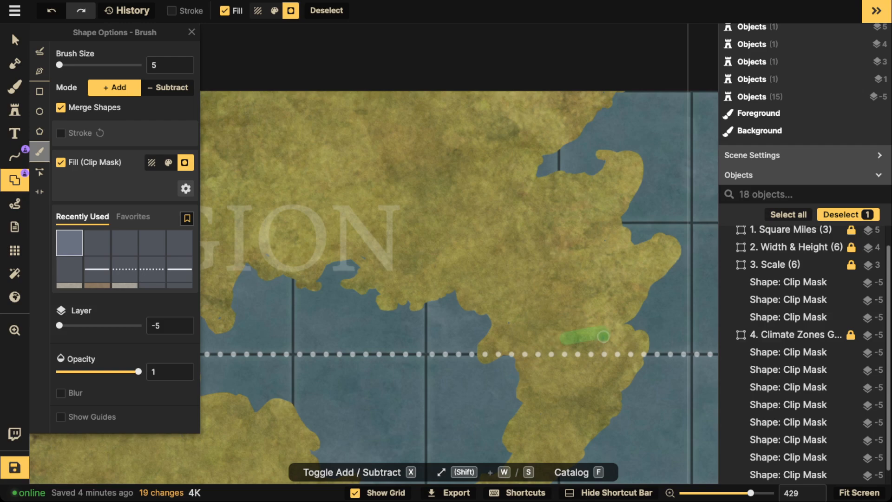
- Brush merged land over the small gap in the central continent's northwestern lobe
scroll(523, 266, "down", 4)
key("space")
left_click_drag(305, 322, 490, 202)
left_click_drag(364, 355, 425, 254)
scroll(425, 250, "down", 3)
key("space")
left_click_drag(378, 271, 545, 217)
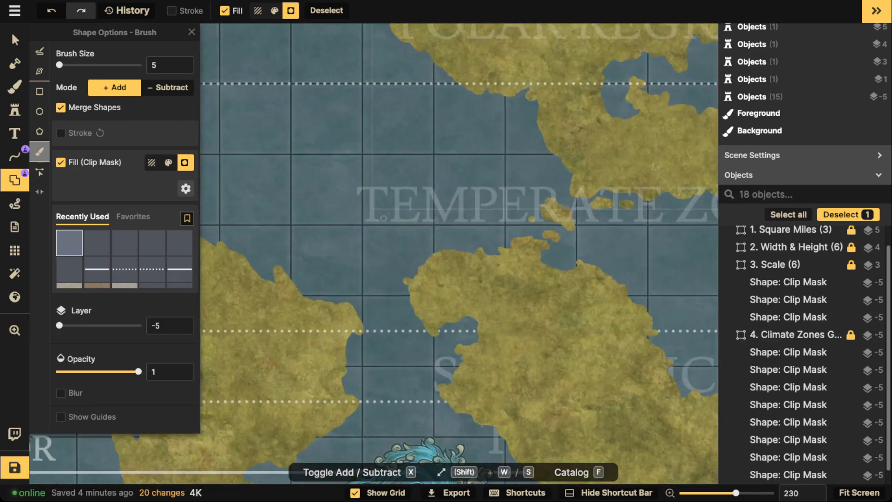
scroll(384, 218, "down", 2)
key("space")
left_click_drag(361, 223, 462, 222)
left_click_drag(537, 270, 535, 275)
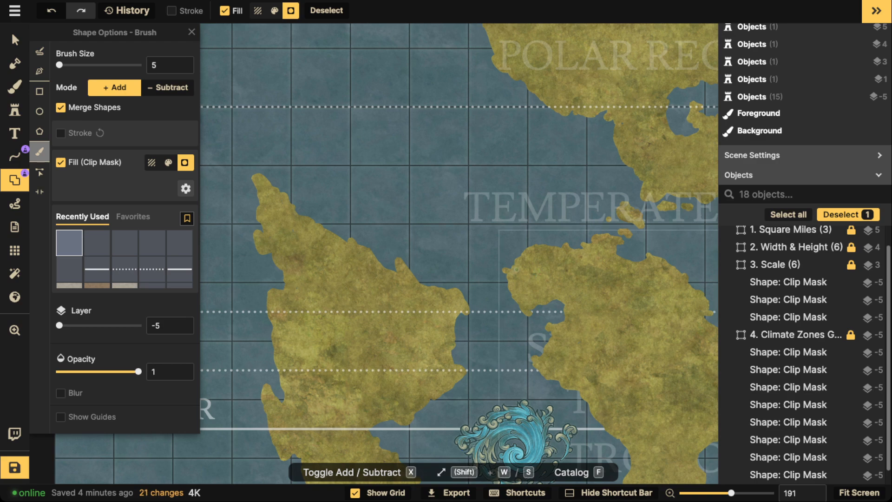
- Examine the overall layout of the continents across the whole map
scroll(483, 268, "down", 3)
key("space")
left_click_drag(484, 318, 479, 241)
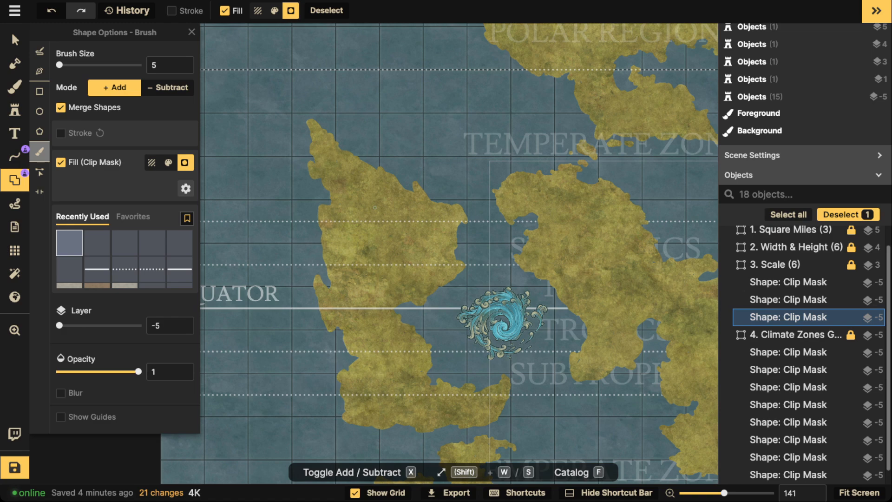
left_click(15, 40)
scroll(290, 144, "down", 5)
key("space")
left_click_drag(315, 167, 263, 209)
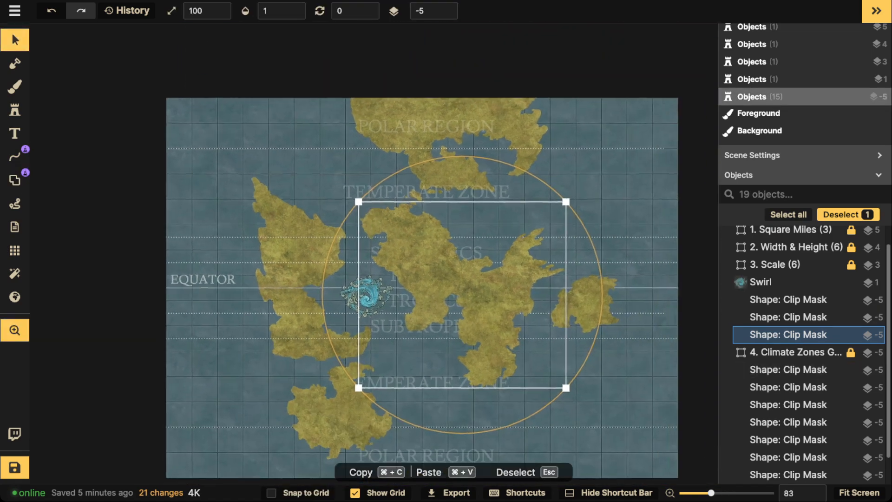
scroll(320, 195, "up", 5)
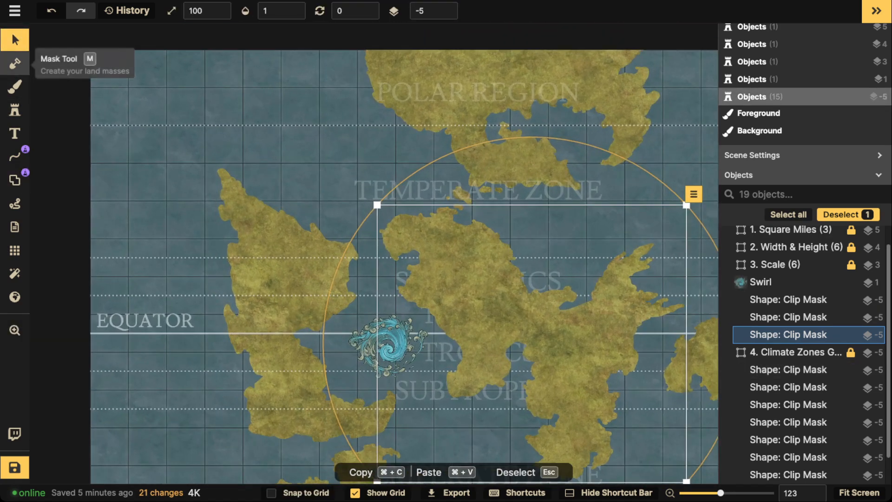
- Brush land onto the notch in the western continent's southwestern coast with the size 5 shape brush
left_click(15, 180)
scroll(206, 173, "up", 2)
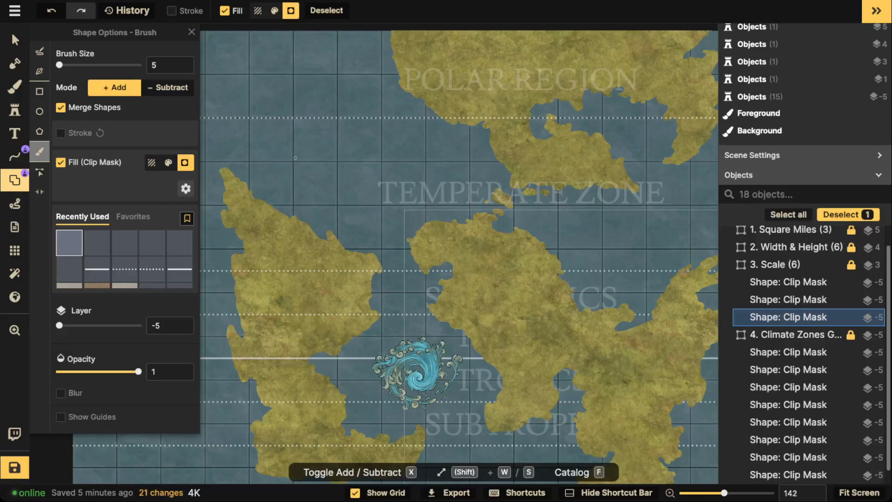
scroll(295, 158, "up", 8)
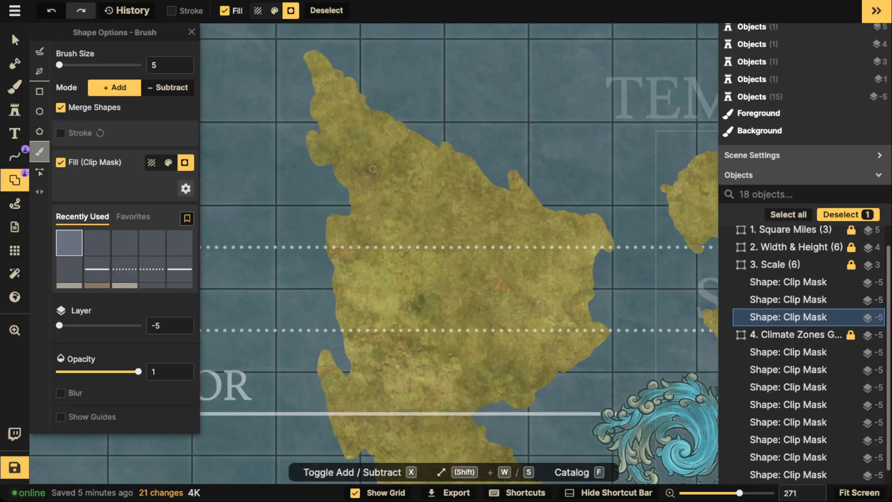
key("space")
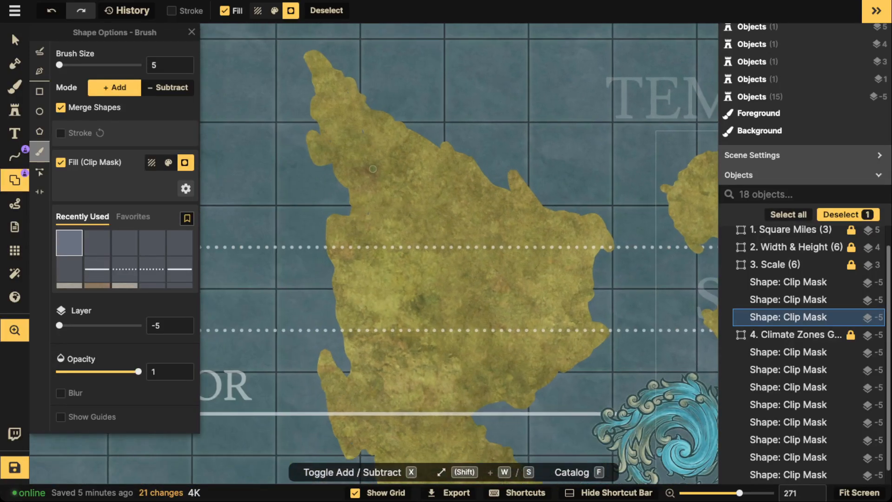
left_click_drag(373, 168, 317, 89)
left_click_drag(498, 324, 532, 218)
left_click_drag(531, 326, 551, 270)
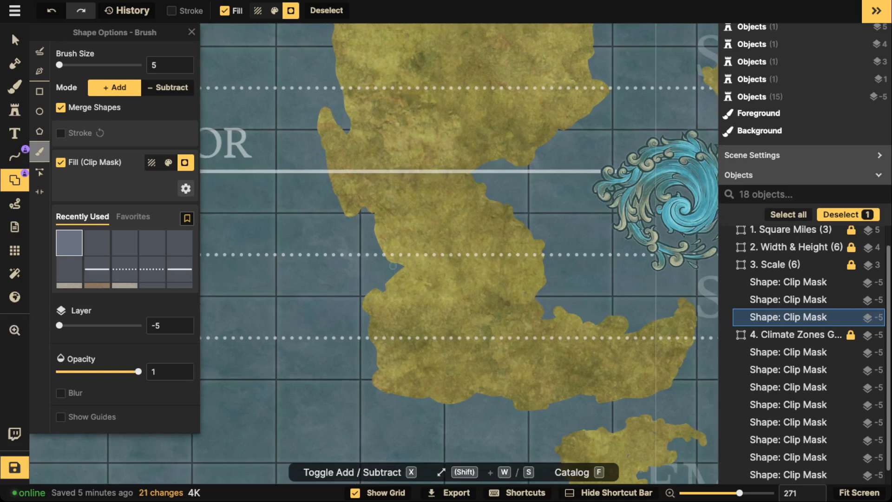
left_click_drag(397, 262, 386, 287)
- Roughen the western continent's southern coastline by brushing irregular land along its middle and western stretches
key("space")
mouse_move(640, 347)
left_mouse_down()
mouse_move(563, 300)
mouse_move(497, 240)
left_mouse_up()
left_click_drag(556, 339, 557, 294)
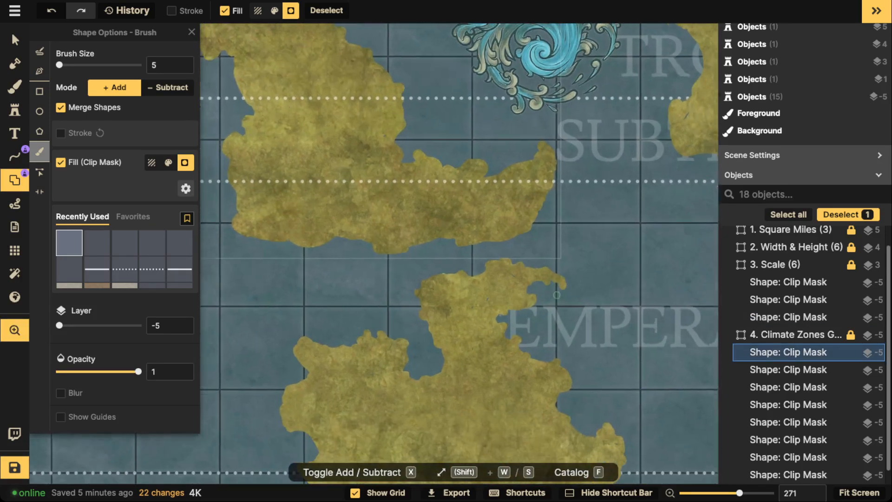
left_click(412, 225)
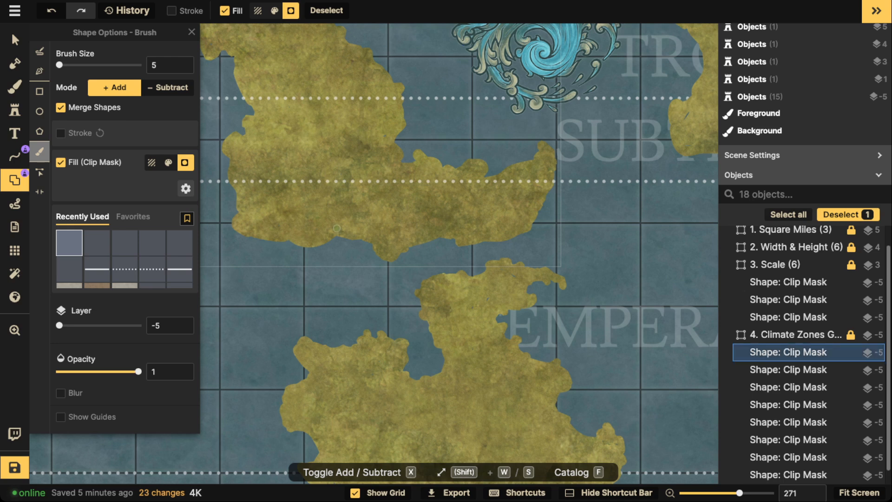
mouse_move(331, 232)
left_mouse_down()
mouse_move(310, 247)
mouse_move(291, 236)
mouse_move(250, 227)
left_mouse_up()
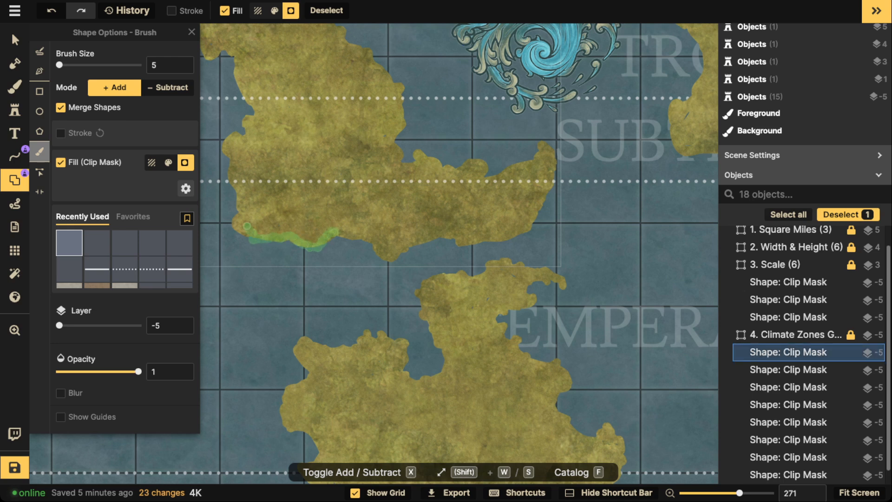
- Paint a cluster of small islands just off the western continent's southern coast
left_click(344, 257)
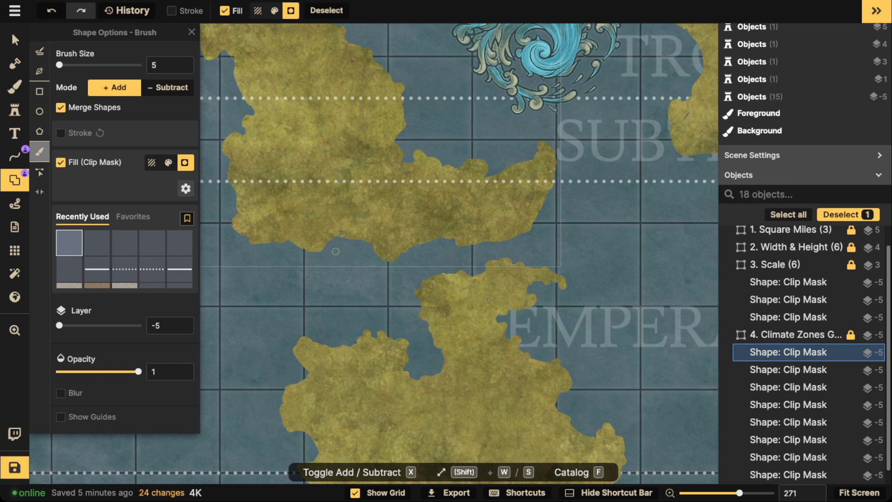
left_click(360, 269)
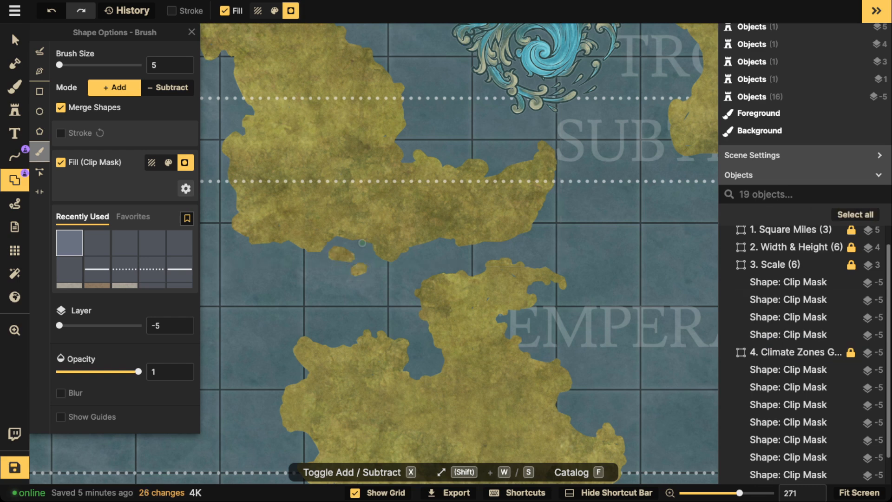
left_click(375, 269)
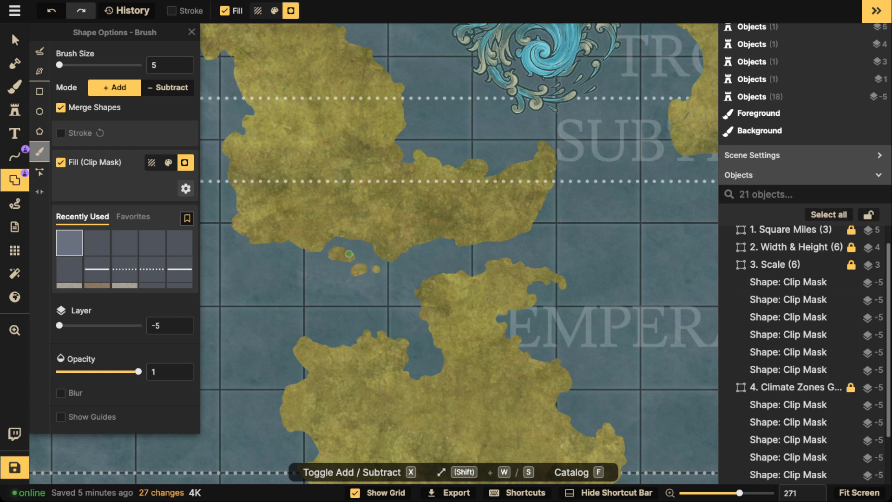
left_click(355, 249)
- Reshape the central continent's southwestern peninsula and the eastern shore of its neighbouring bay by brushing on irregular land
key("space")
left_click_drag(577, 278, 239, 306)
left_click_drag(541, 337, 501, 287)
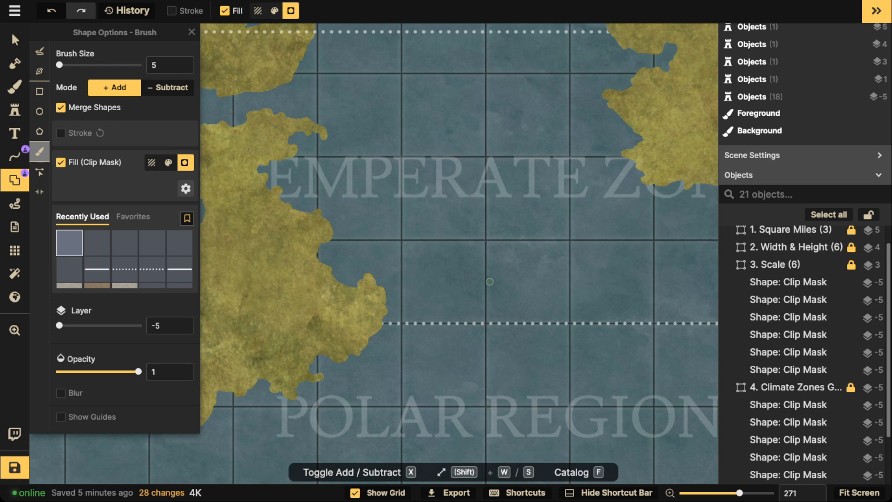
key("space")
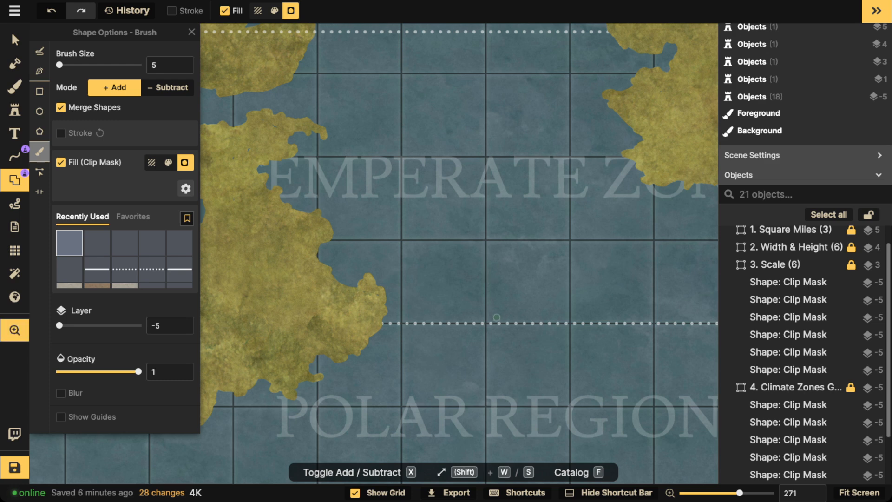
left_click_drag(496, 318, 371, 381)
left_click_drag(571, 228, 484, 351)
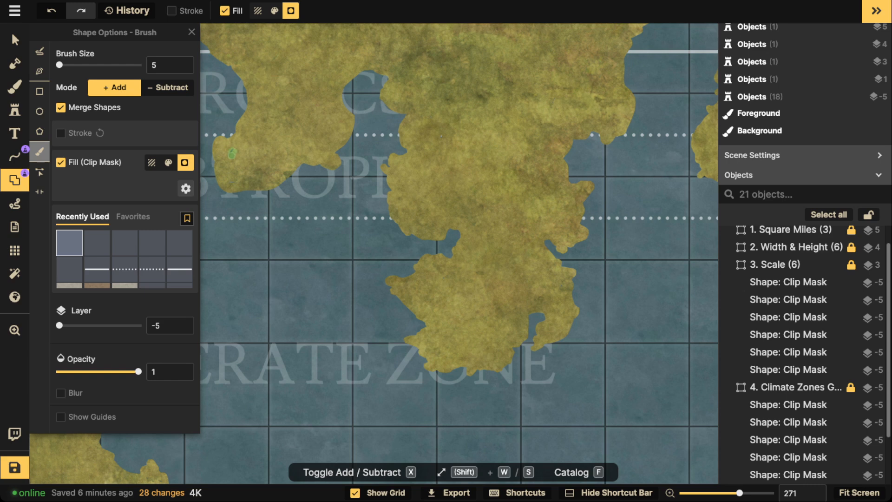
left_click(231, 153)
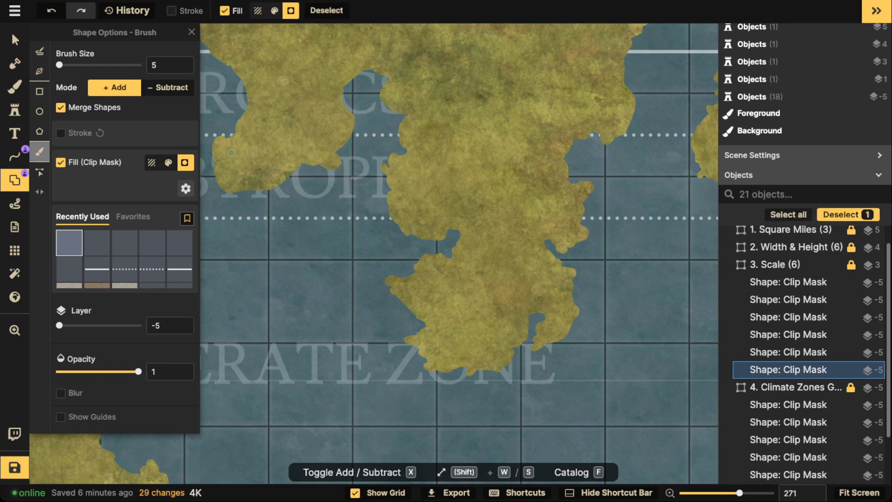
left_click(444, 127)
mouse_move(385, 69)
left_mouse_down()
mouse_move(381, 91)
mouse_move(406, 122)
mouse_move(401, 158)
mouse_move(404, 135)
left_mouse_up()
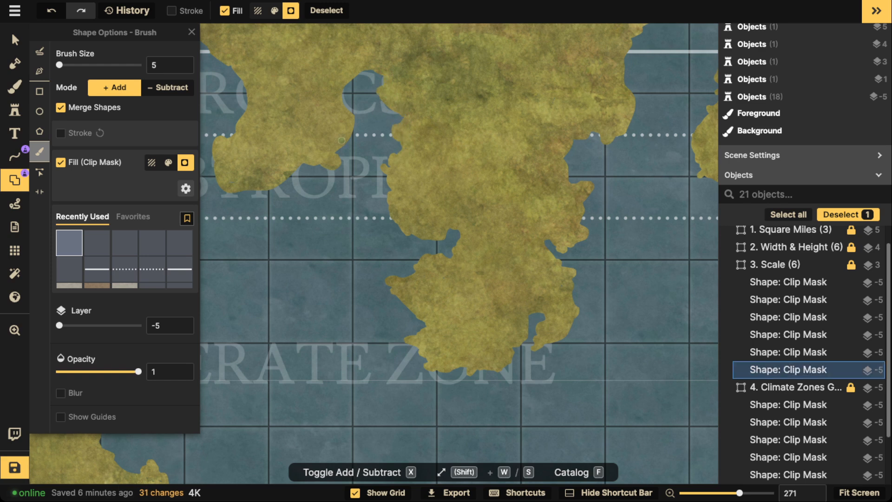
mouse_move(331, 148)
left_mouse_down()
mouse_move(354, 130)
mouse_move(338, 97)
mouse_move(348, 75)
mouse_move(377, 58)
left_mouse_up()
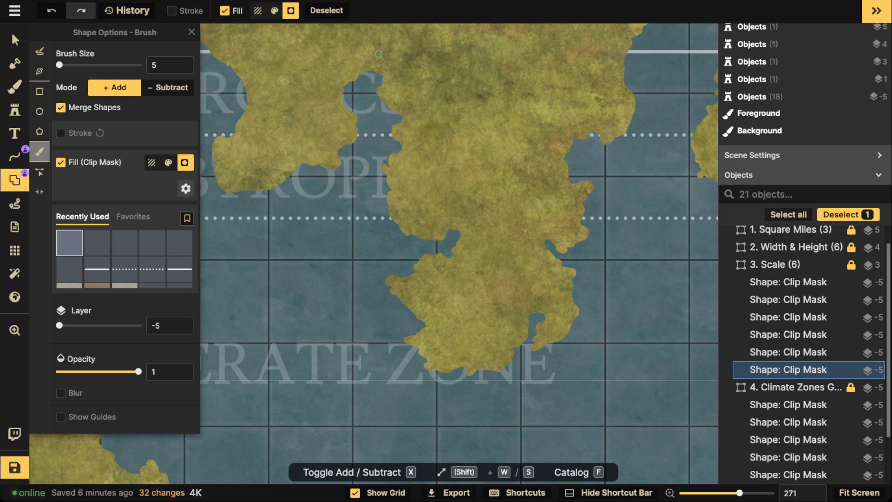
mouse_move(289, 169)
left_mouse_down()
mouse_move(228, 197)
mouse_move(212, 168)
mouse_move(207, 149)
mouse_move(241, 128)
mouse_move(253, 105)
left_mouse_up()
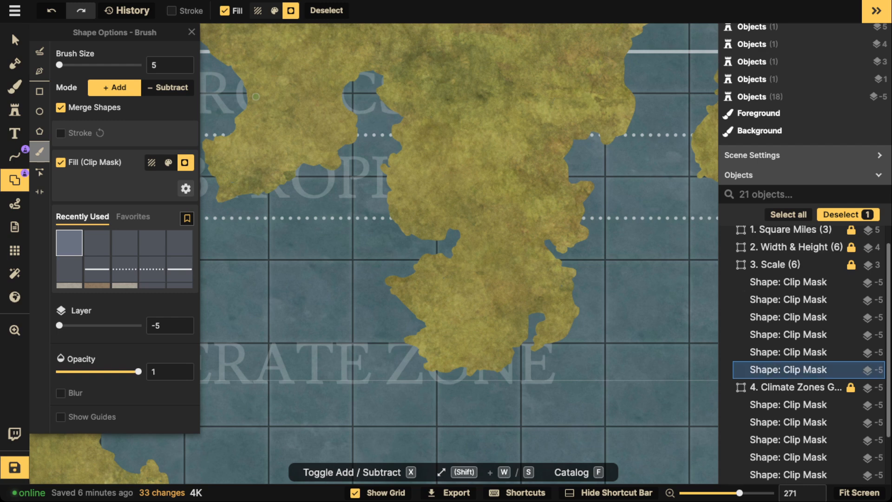
- Roughen the central continent's western coastline near the whirlpool by brushing on small patches of irregular land
key("space")
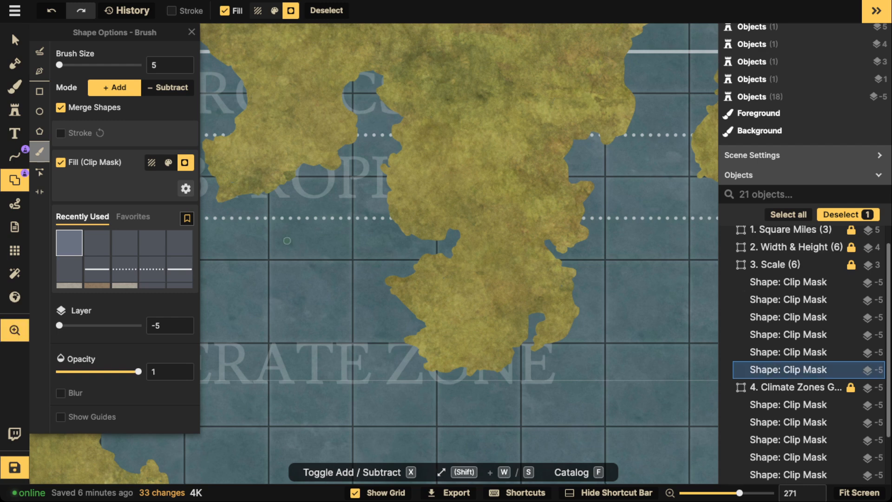
left_click_drag(287, 241, 486, 299)
left_click_drag(421, 212, 425, 319)
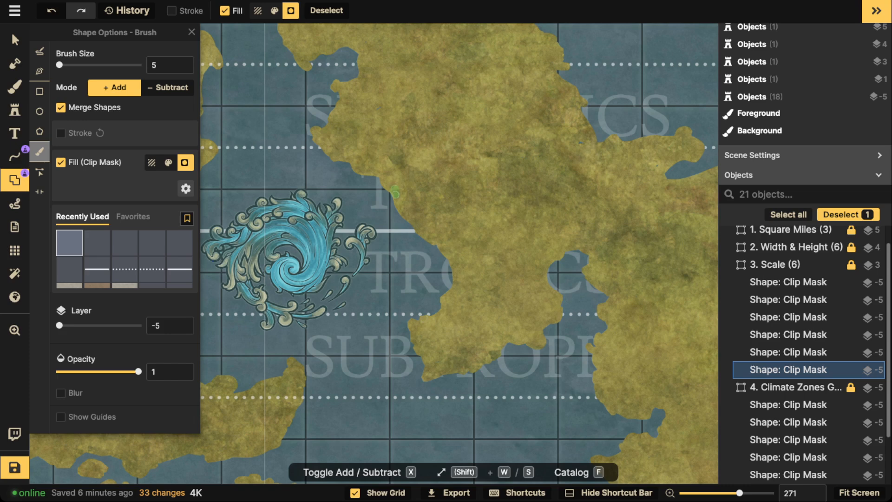
left_click(396, 211)
mouse_move(317, 130)
left_mouse_down()
mouse_move(312, 143)
mouse_move(333, 134)
left_mouse_up()
scroll(332, 133, "down", 3)
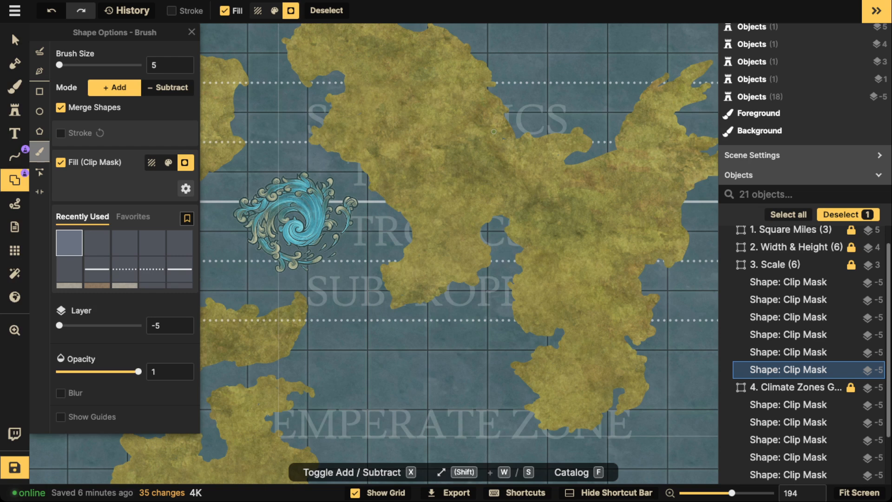
- Brush irregular land along the central continent's northern bay and the western shore of its northeastern peninsula
mouse_move(573, 169)
left_mouse_down()
mouse_move(612, 152)
mouse_move(617, 130)
mouse_move(631, 121)
left_mouse_up()
mouse_move(658, 86)
left_mouse_down()
mouse_move(665, 81)
mouse_move(650, 93)
mouse_move(652, 85)
left_mouse_up()
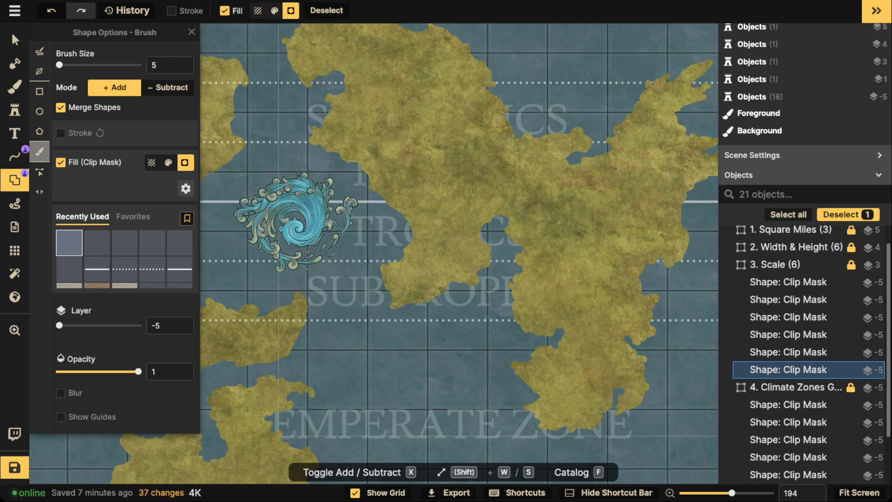
left_click_drag(562, 149, 556, 128)
left_click_drag(553, 129, 547, 138)
key("1")
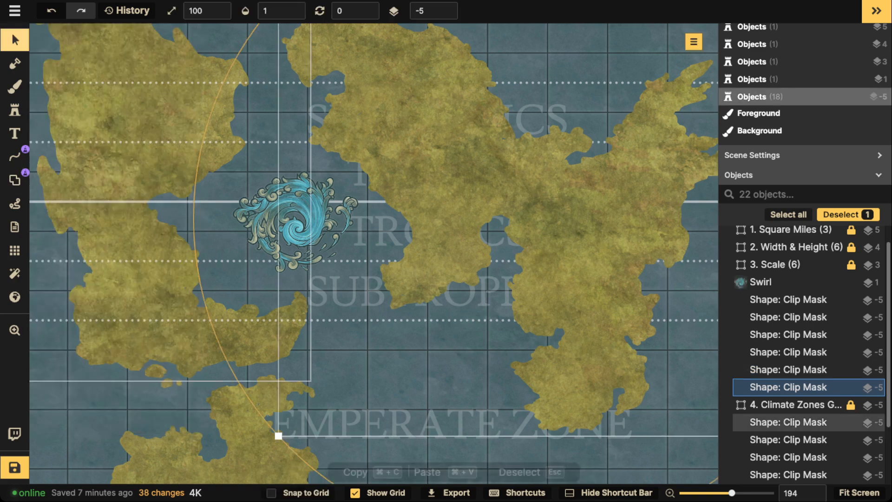
scroll(414, 172, "down", 5)
key("space")
left_click_drag(414, 172, 373, 199)
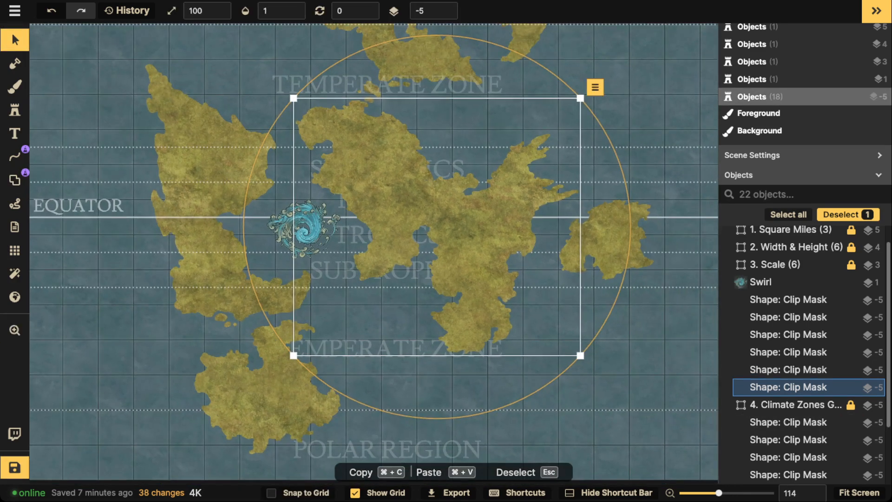
scroll(285, 185, "up", 3)
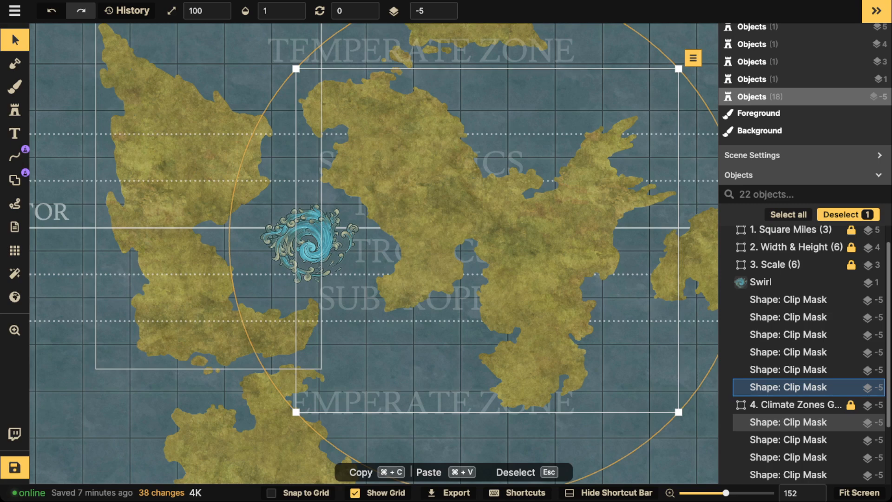
scroll(165, 192, "up", 2)
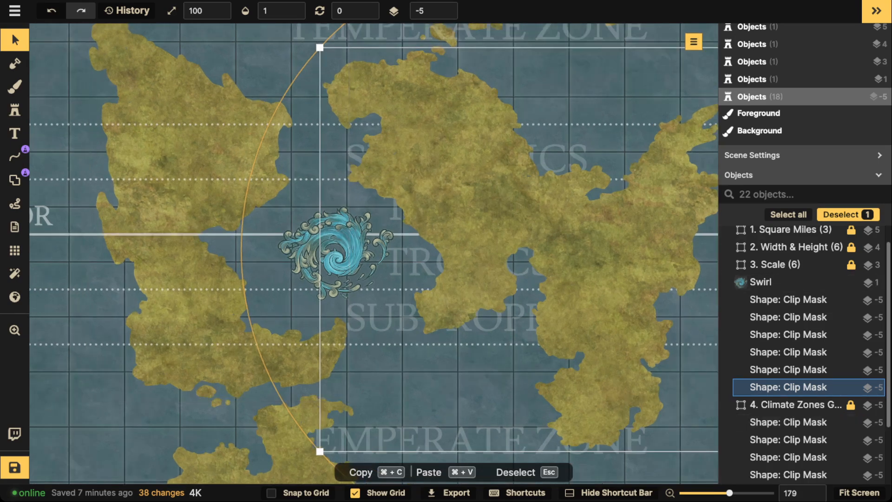
- Brush a small headland onto the western continent's northwestern coast and paint tiny islands beside it with the size 5 shape brush
left_click(14, 179)
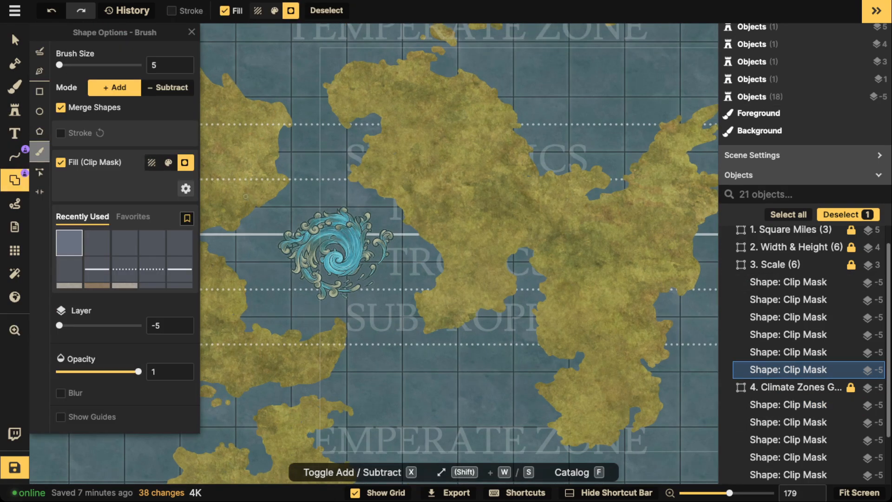
left_click_drag(282, 182, 492, 282)
scroll(362, 172, "up", 2)
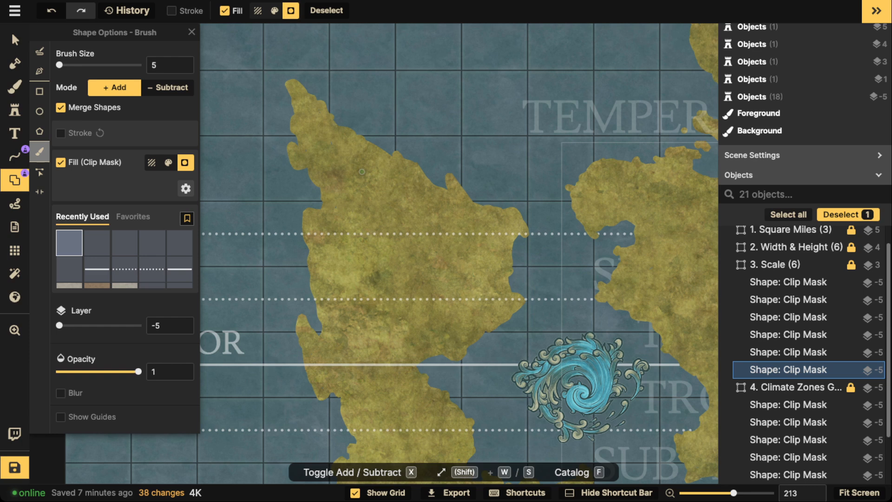
mouse_move(308, 211)
left_mouse_down()
mouse_move(291, 223)
mouse_move(288, 204)
mouse_move(310, 239)
left_mouse_up()
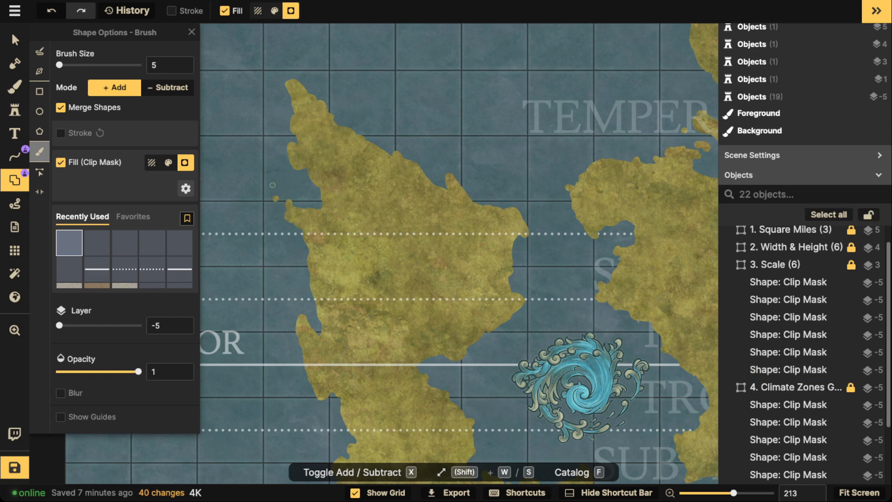
mouse_move(272, 186)
left_mouse_down()
mouse_move(270, 177)
mouse_move(306, 198)
left_mouse_up()
left_click(272, 168)
left_click(278, 149)
- Paint a small island off the central continent's northwestern coast and brush a northward-pointing headland onto its northern coast
key("space")
mouse_move(628, 142)
left_mouse_down()
mouse_move(380, 176)
mouse_move(328, 222)
left_mouse_up()
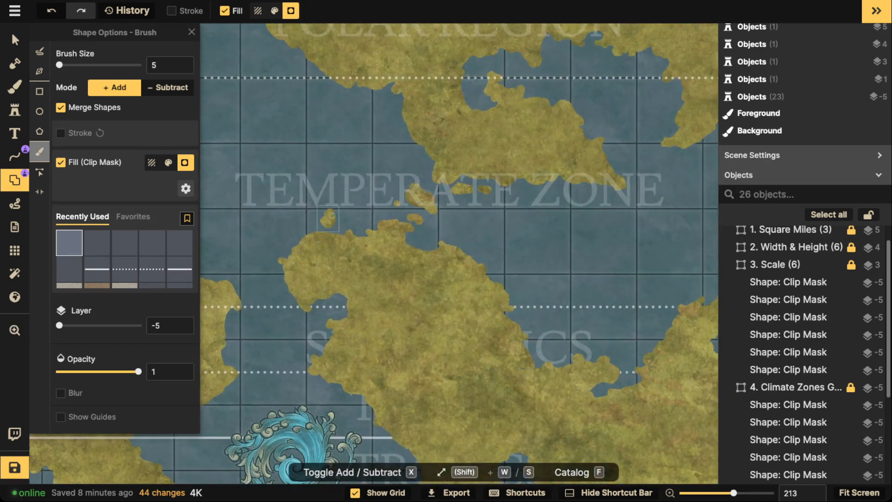
key("space")
left_click_drag(544, 303, 404, 313)
mouse_move(491, 266)
left_mouse_down()
mouse_move(424, 257)
mouse_move(441, 267)
mouse_move(489, 260)
left_mouse_up()
mouse_move(333, 269)
left_mouse_down()
mouse_move(364, 241)
mouse_move(370, 260)
mouse_move(359, 293)
mouse_move(350, 270)
mouse_move(348, 282)
mouse_move(366, 261)
left_mouse_up()
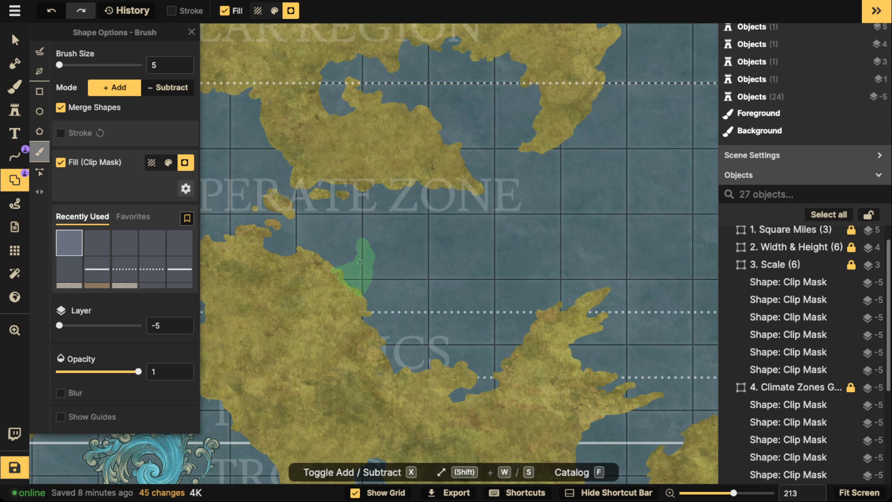
left_click_drag(352, 300, 357, 284)
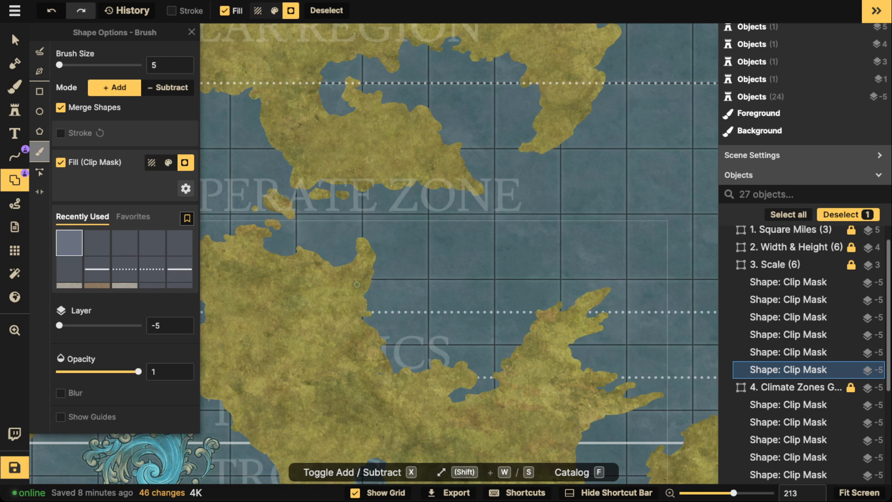
- Brush a little land onto the northern shore of the western continent's southeastern arm
key("space")
left_click_drag(627, 311, 450, 201)
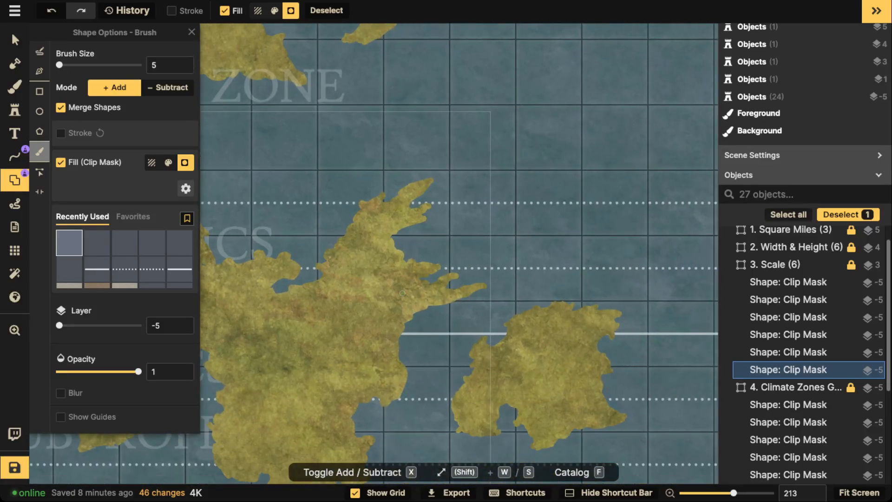
key("space")
left_click_drag(494, 480, 739, 267)
left_click_drag(210, 315, 476, 309)
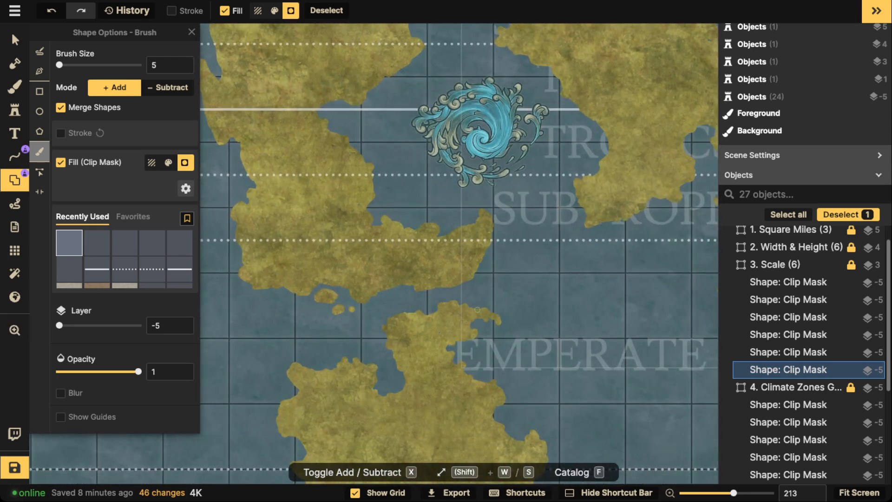
mouse_move(392, 241)
left_mouse_down()
mouse_move(377, 244)
mouse_move(398, 259)
left_mouse_up()
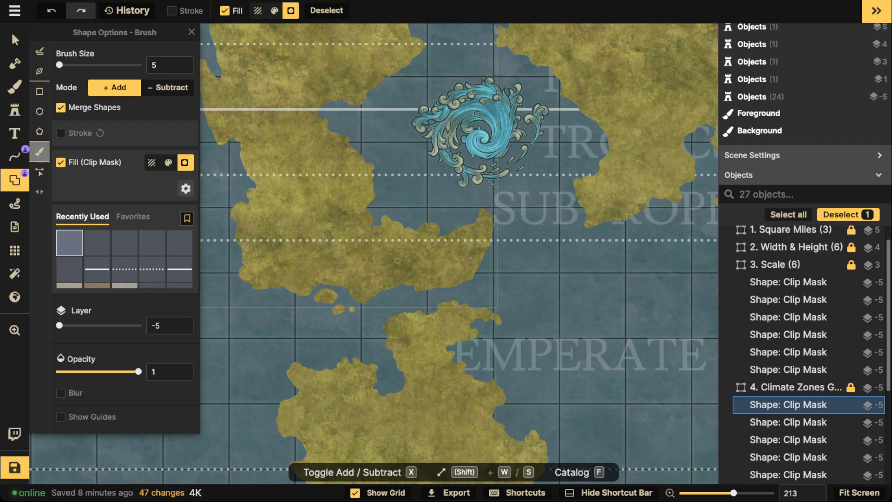
- Roughen the polar continent's western coastline with irregular land, from the map's northern edge down to the dotted climate line
scroll(397, 260, "down", 5)
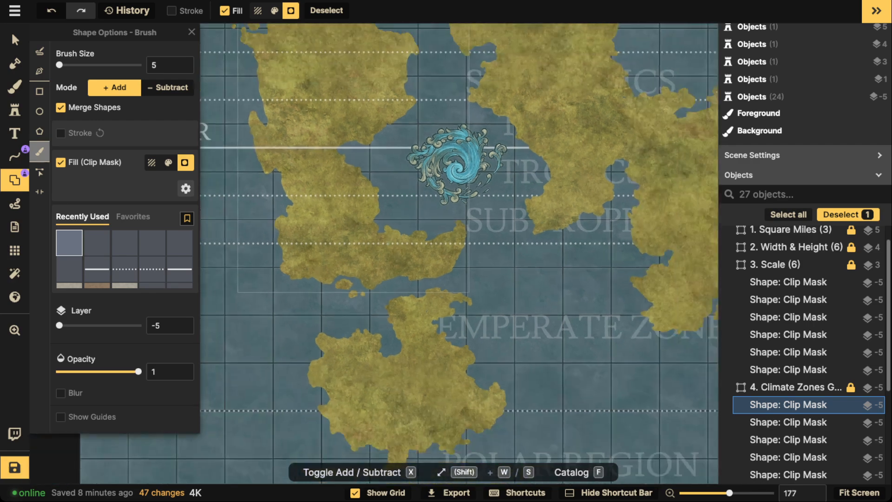
left_click_drag(380, 163, 383, 244)
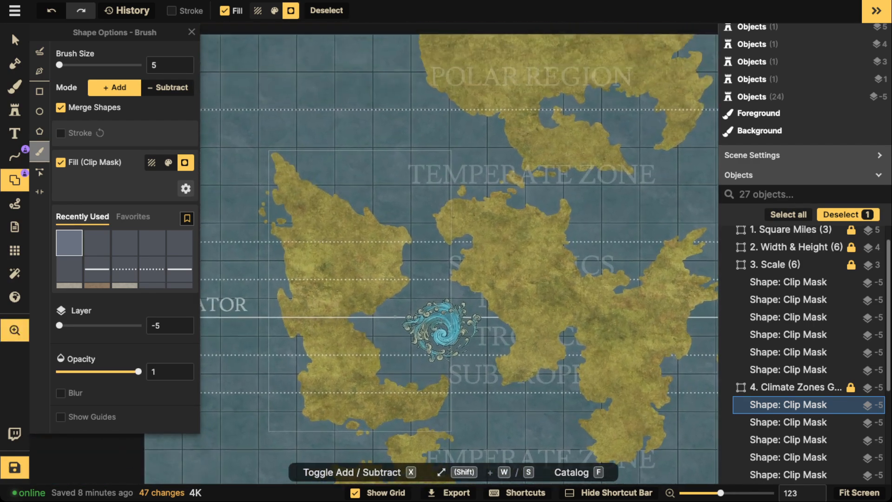
scroll(383, 244, "up", 2)
scroll(458, 206, "down", 1)
left_click_drag(458, 205, 314, 379)
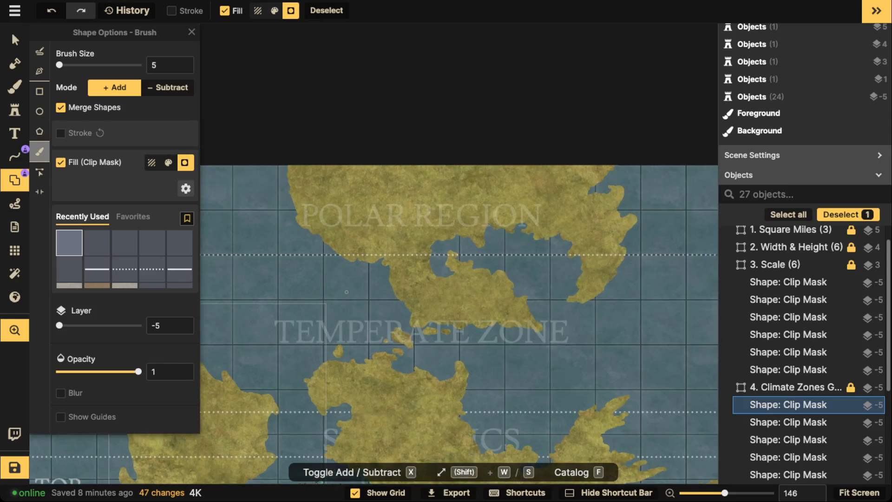
left_click_drag(308, 179, 312, 222)
scroll(312, 222, "up", 2)
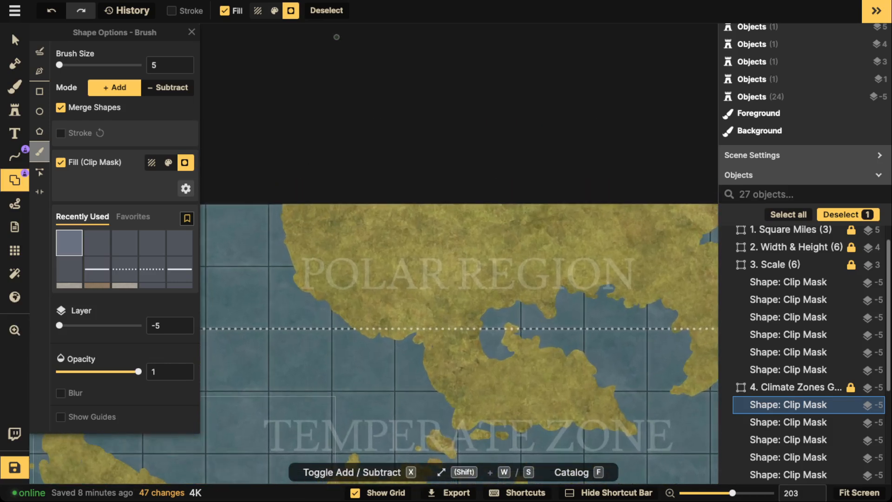
left_click_drag(336, 37, 423, 56)
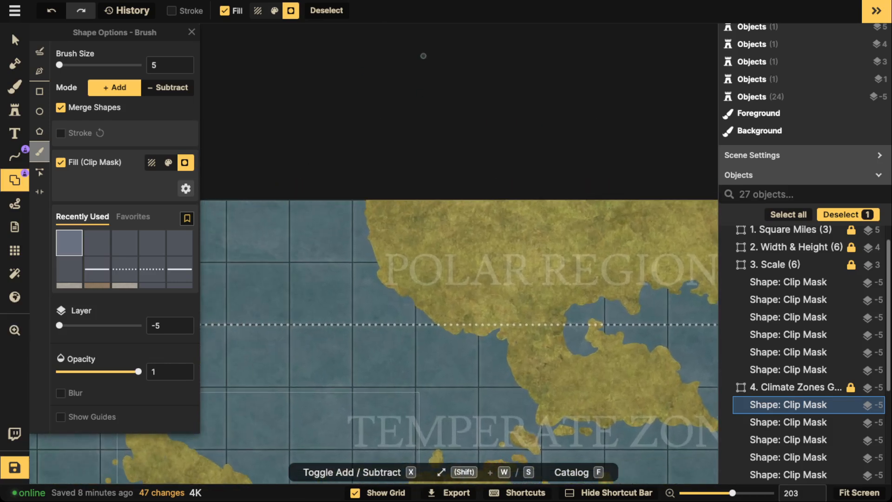
mouse_move(367, 213)
left_mouse_down()
mouse_move(337, 199)
mouse_move(364, 204)
mouse_move(381, 268)
mouse_move(372, 280)
mouse_move(401, 292)
mouse_move(384, 275)
left_mouse_up()
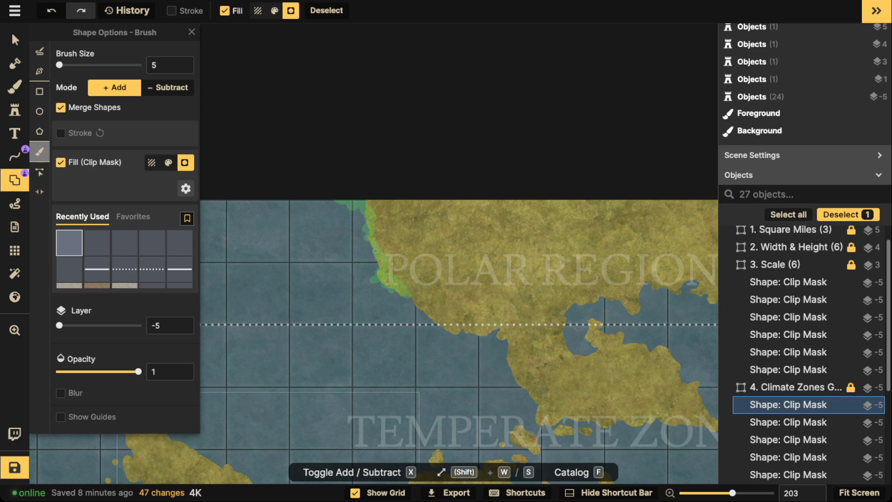
mouse_move(365, 239)
left_mouse_down()
mouse_move(360, 231)
mouse_move(378, 225)
mouse_move(367, 209)
left_mouse_up()
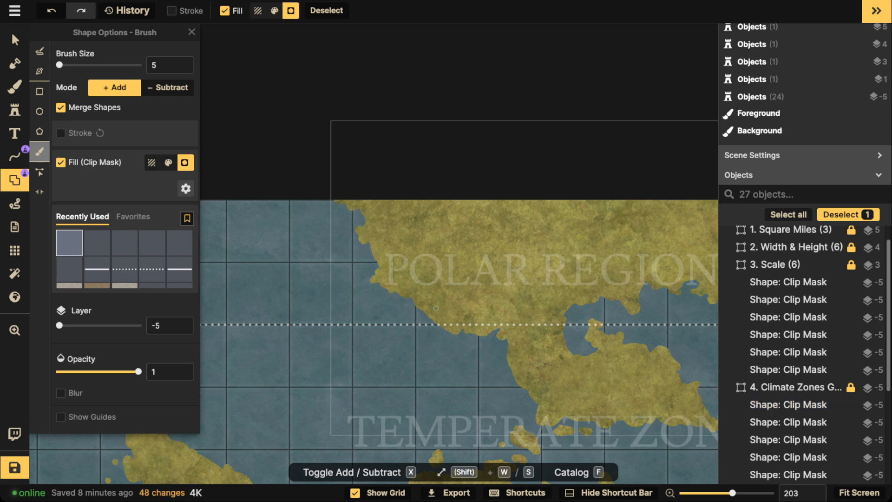
mouse_move(436, 308)
left_mouse_down()
mouse_move(437, 327)
mouse_move(446, 329)
mouse_move(451, 310)
left_mouse_up()
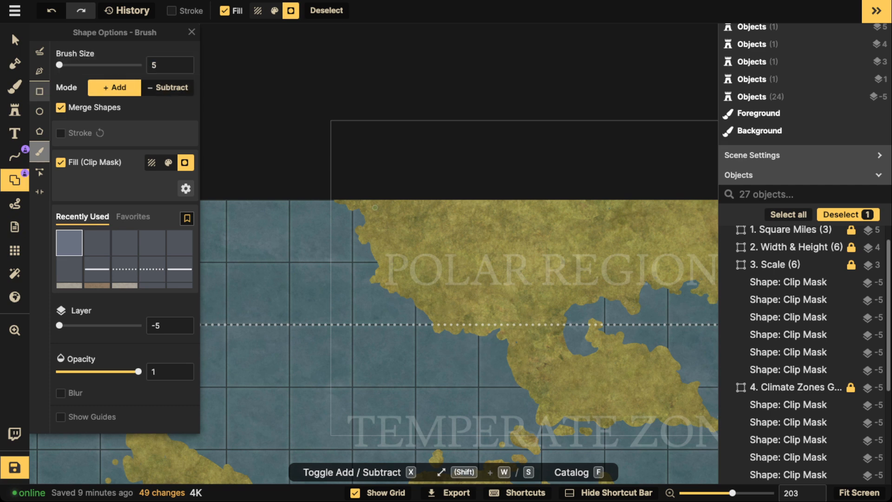
left_click(15, 64)
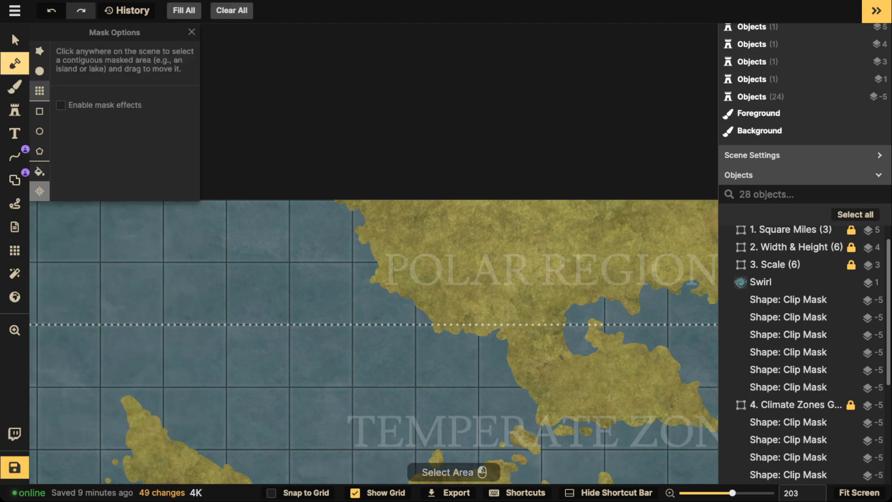
scroll(295, 304, "down", 3)
key("space")
left_click_drag(296, 305, 309, 151)
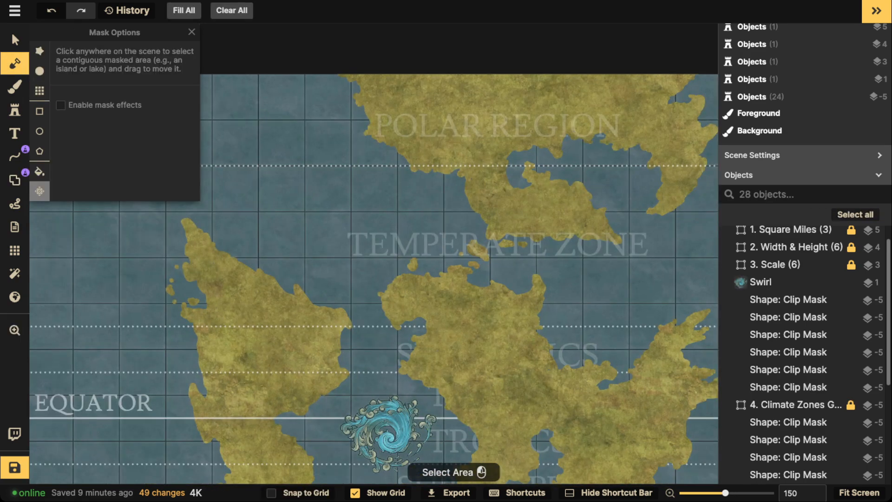
scroll(320, 231, "up", 8)
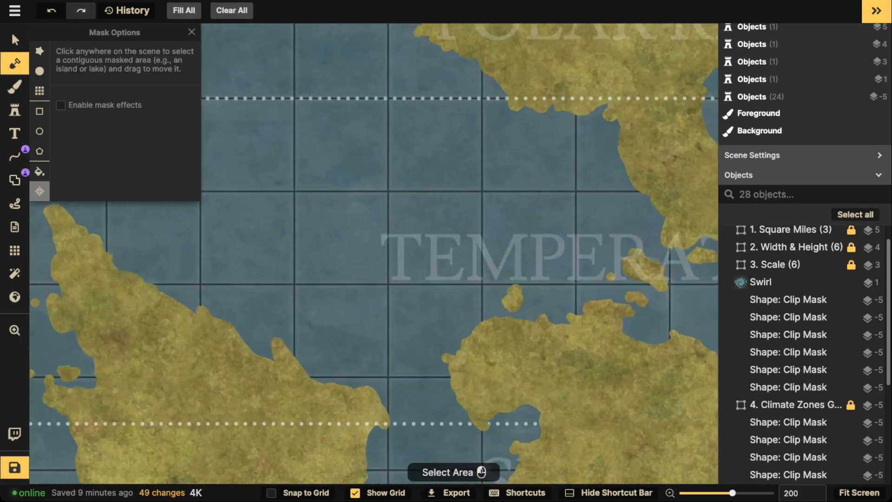
left_click_drag(321, 231, 448, 104)
scroll(339, 233, "down", 5)
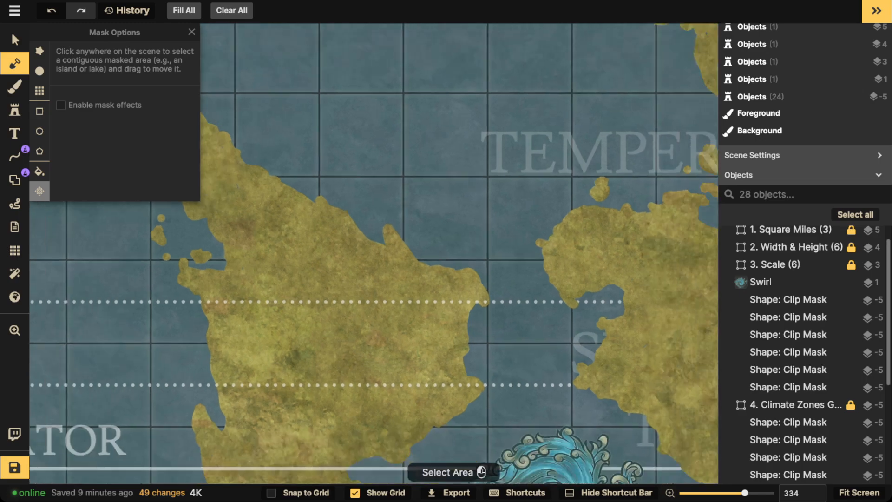
scroll(340, 233, "down", 3)
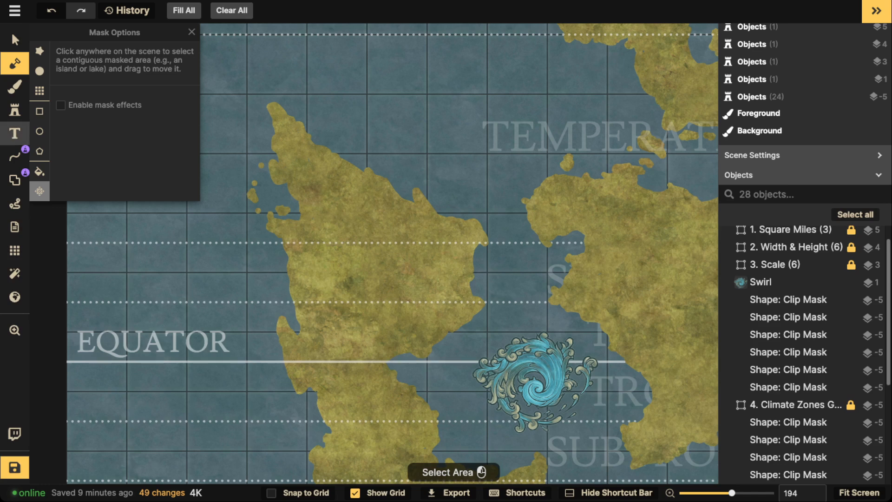
left_click(15, 64)
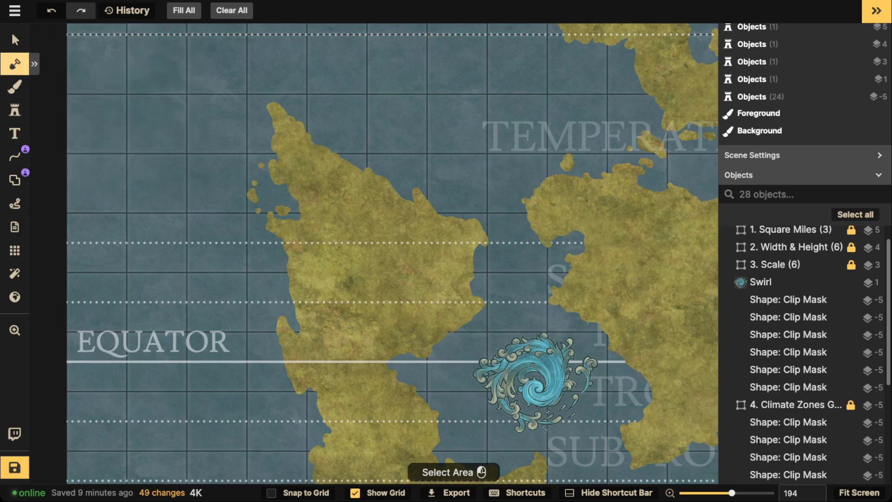
left_click(15, 64)
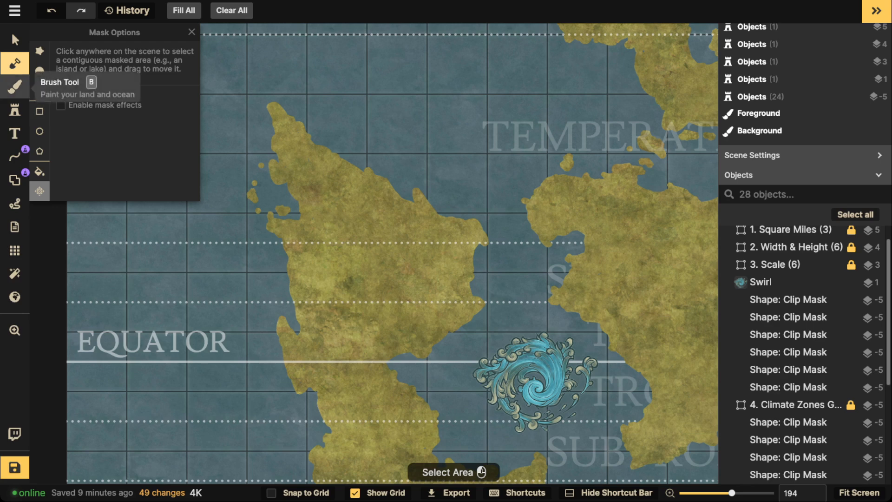
- Carve a winding inlet into the western continent's western coast, north of the equator, with the shape brush in Subtract mode
left_click(15, 180)
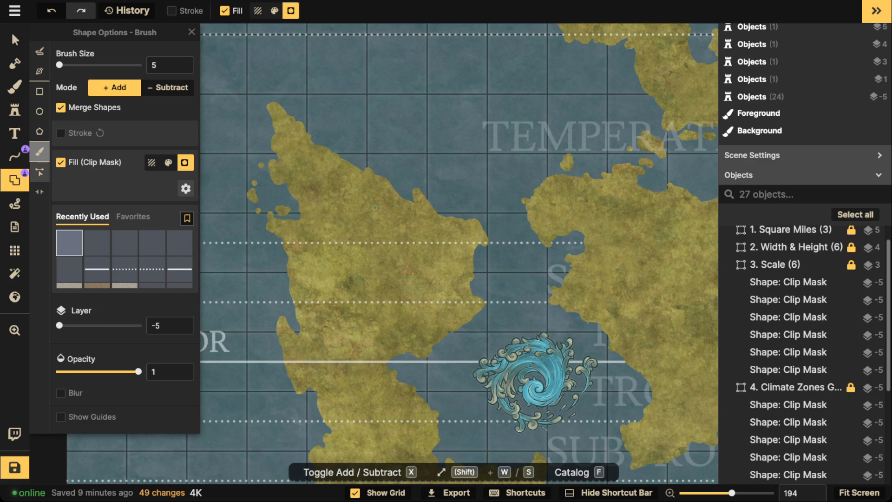
key("x")
scroll(374, 207, "up", 4)
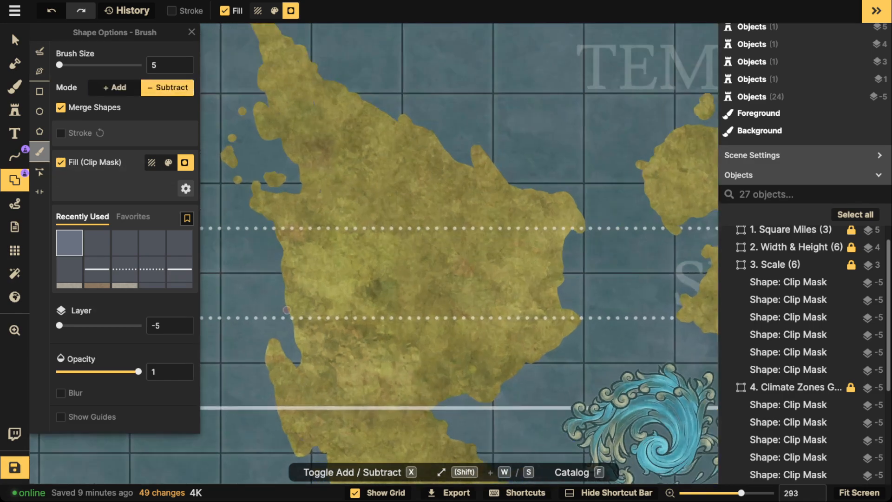
mouse_move(298, 304)
left_mouse_down()
mouse_move(309, 287)
mouse_move(340, 280)
mouse_move(342, 301)
mouse_move(362, 304)
mouse_move(374, 320)
left_mouse_up()
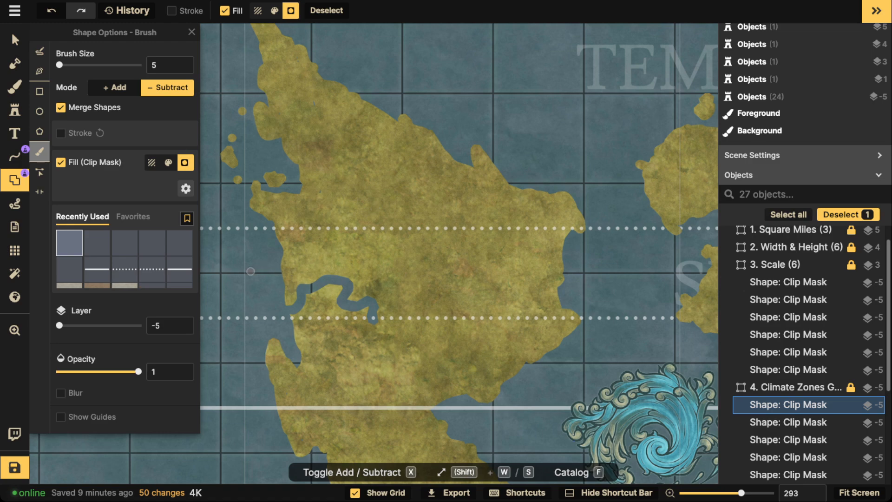
- Undo the winding inlet carved into the western continent's western coast
key("ctrl+z")
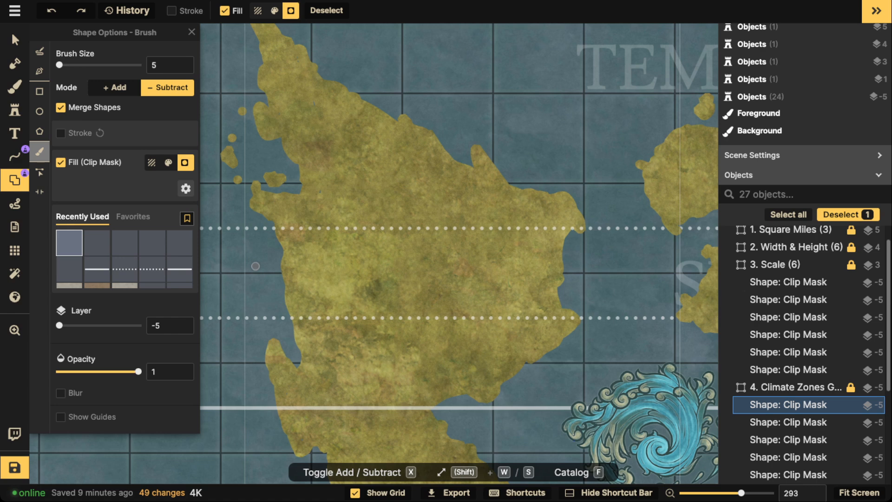
- Set up a free-draw line with a colour stroke in muted sea blue, #4a6875
left_click(15, 156)
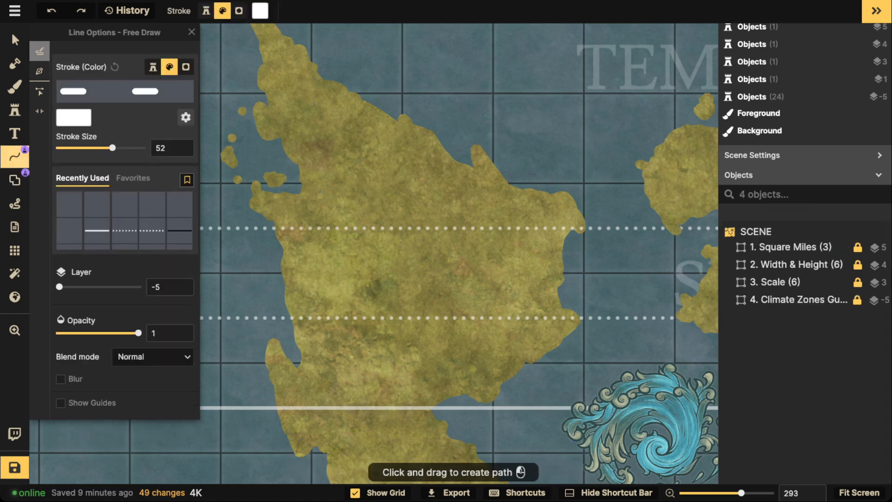
left_click(153, 67)
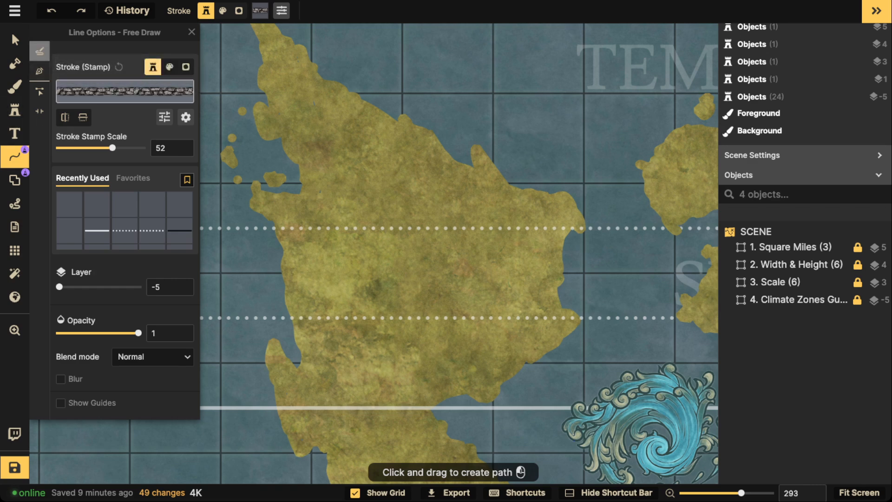
left_click(170, 67)
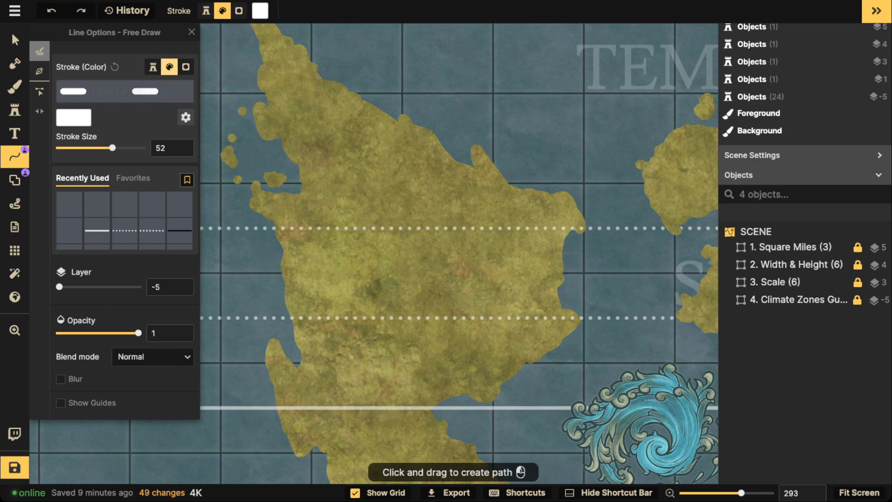
left_click(73, 118)
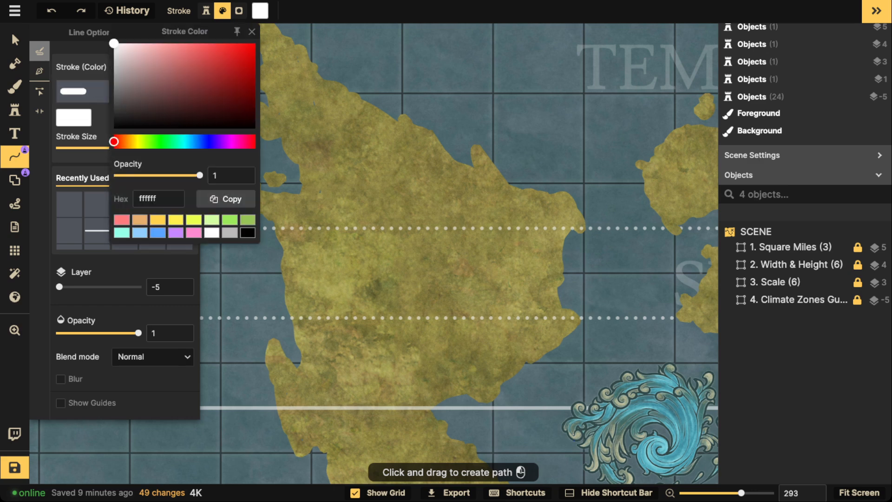
left_click(74, 117)
left_click(73, 117)
left_click(211, 114)
left_click(207, 141)
mouse_move(217, 86)
left_mouse_down()
mouse_move(232, 94)
mouse_move(160, 97)
left_mouse_up()
left_click_drag(207, 141, 192, 141)
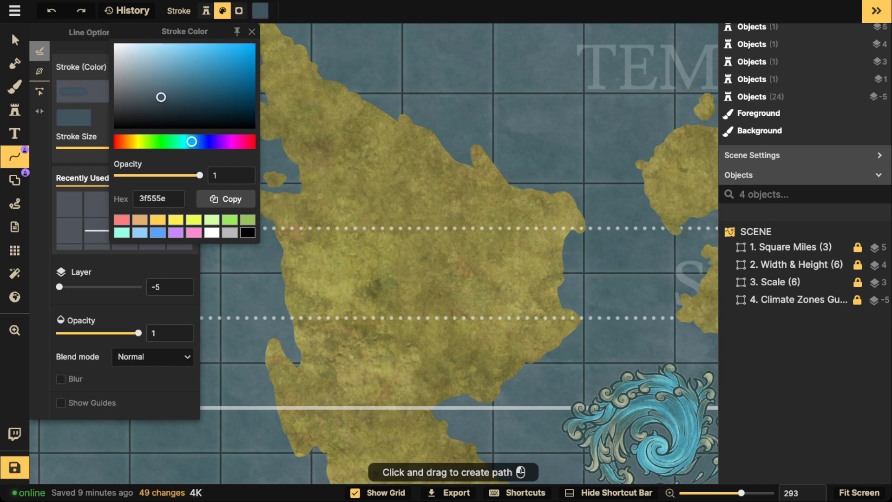
left_click_drag(160, 97, 166, 89)
left_click(251, 32)
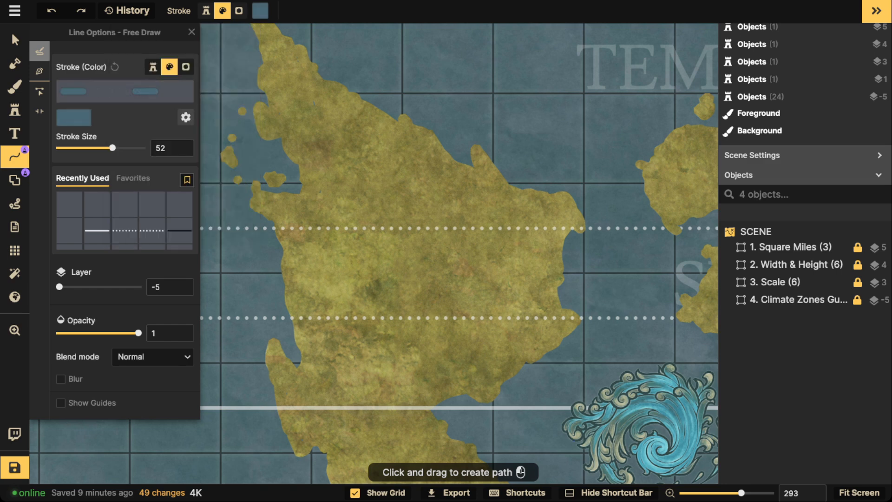
- Set the free-draw line to stroke size 3 with a solid style and no shadow
left_click_drag(113, 147, 74, 148)
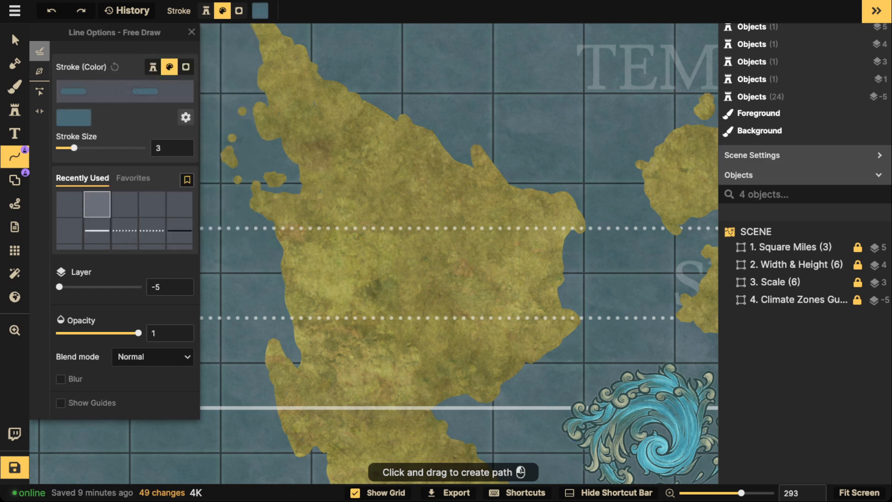
left_click(185, 117)
left_click(150, 59)
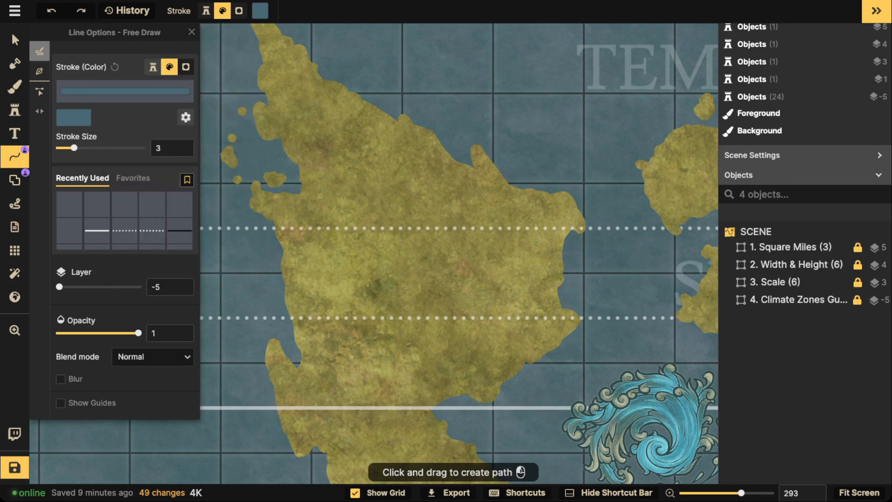
left_click(186, 117)
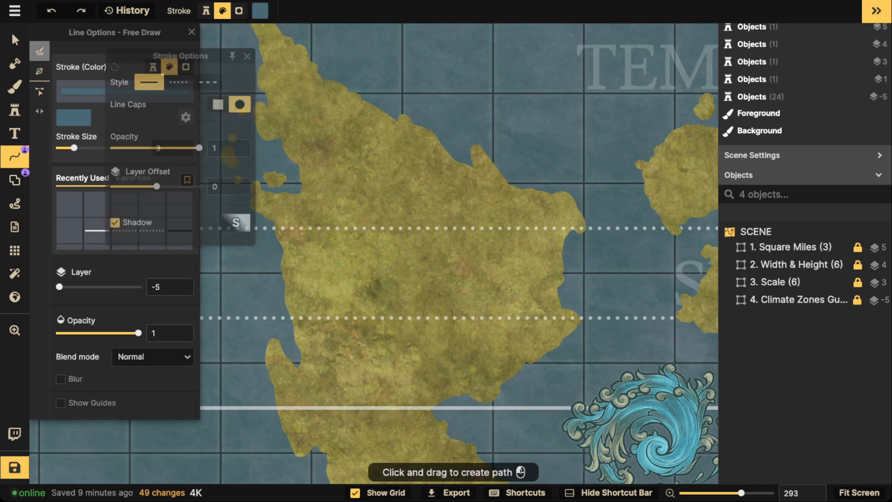
left_click(115, 223)
- Draw a freehand river from the western continent's western coast inland, bending northward across the dotted climate line
scroll(551, 228, "up", 5)
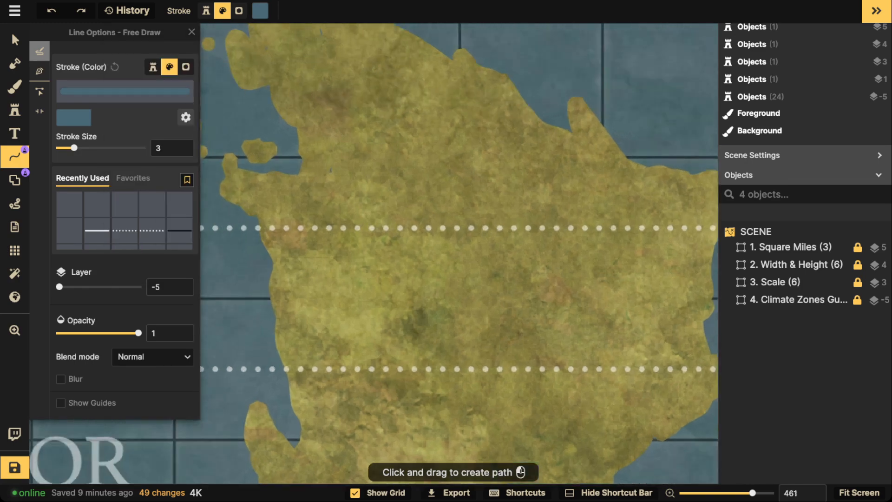
left_click_drag(275, 265, 359, 154)
scroll(318, 148, "up", 8)
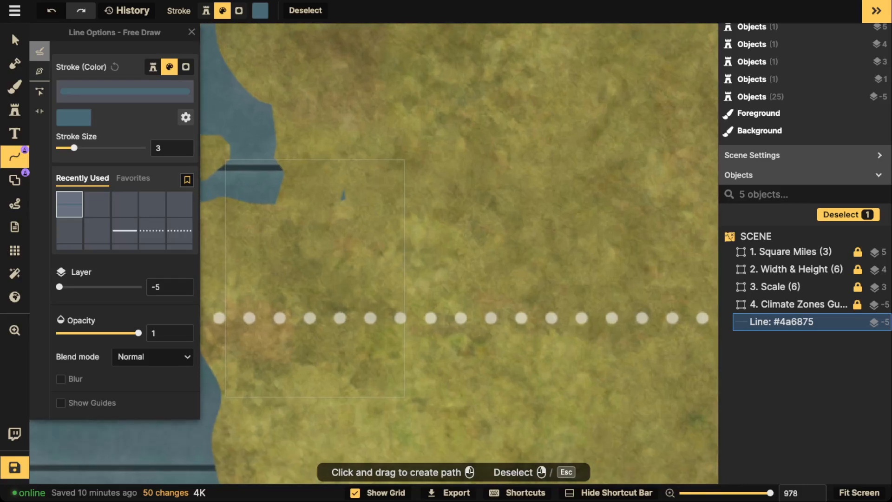
- Raise the river line to layer -3 and set its stroke size to 31
left_click(15, 40)
left_click(446, 7)
left_click(446, 7)
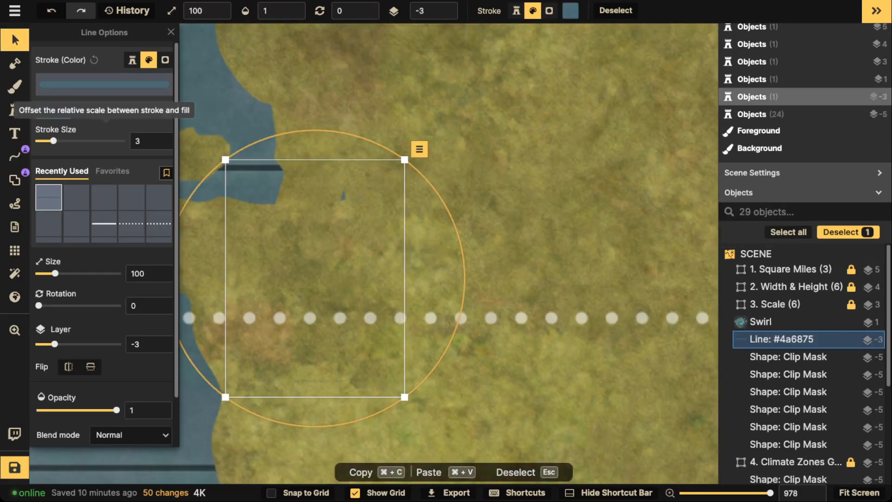
left_click_drag(53, 141, 84, 141)
scroll(272, 309, "down", 2)
left_click_drag(307, 297, 290, 309)
scroll(366, 184, "down", 3)
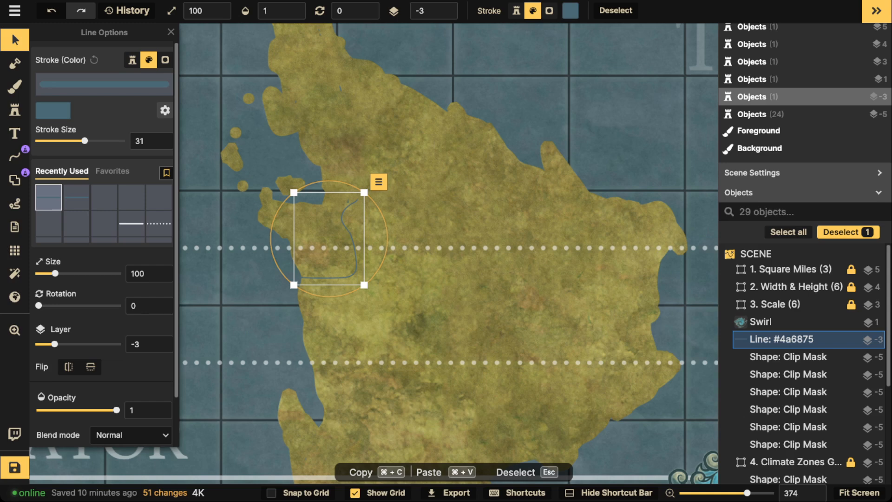
scroll(268, 236, "up", 2)
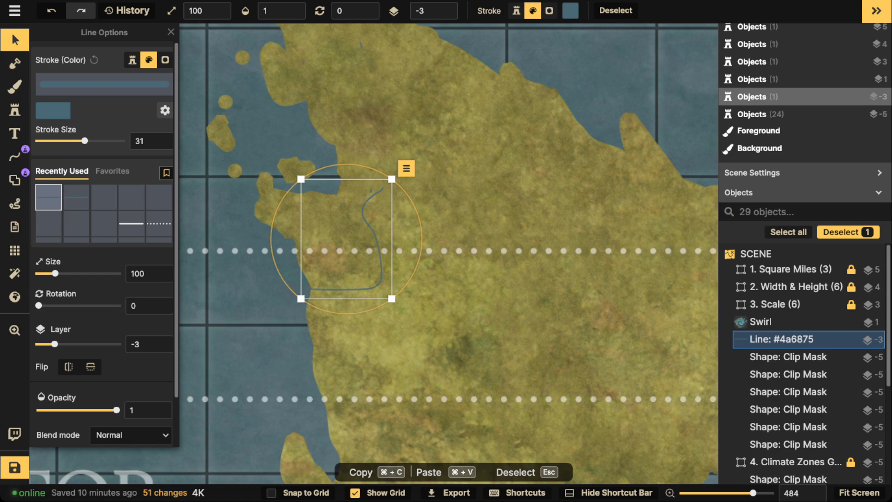
- Try to carve land around the river's northern end with the size 5 shape brush in Subtract mode
left_click(14, 180)
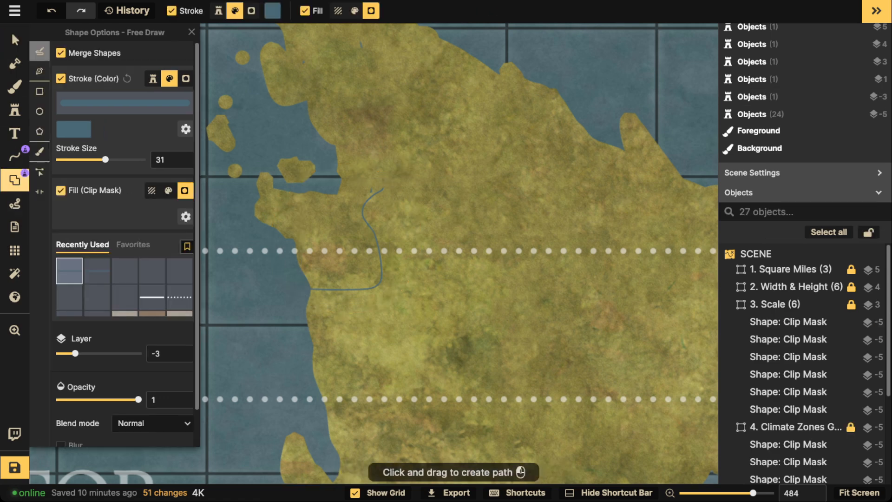
left_click(40, 151)
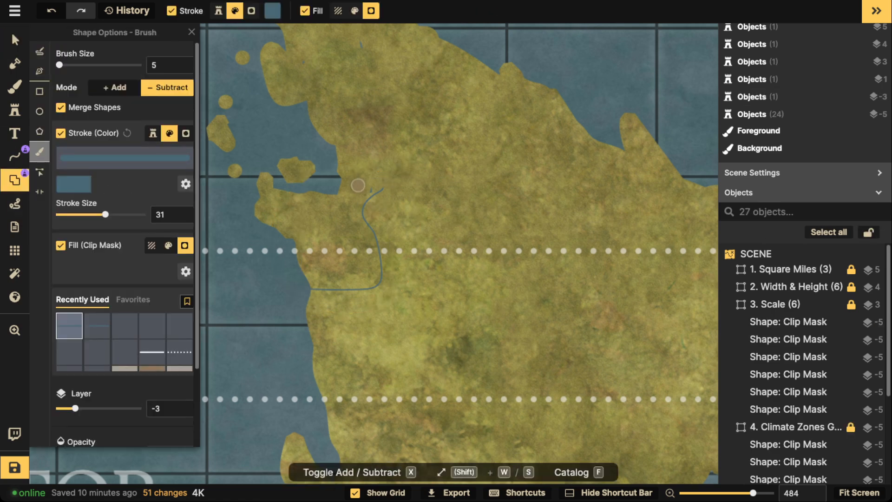
left_click_drag(364, 190, 392, 193)
- Delete the blue river line from the western continent
left_click(15, 40)
left_click(782, 339)
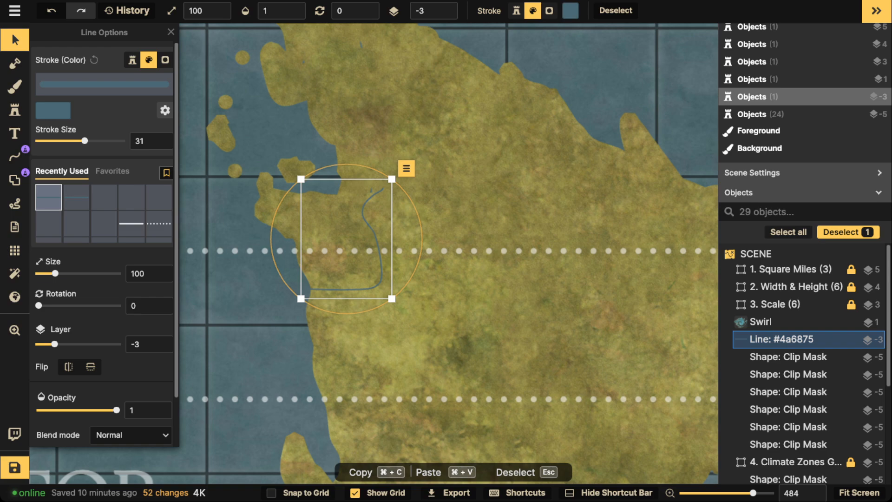
scroll(368, 209, "down", 4)
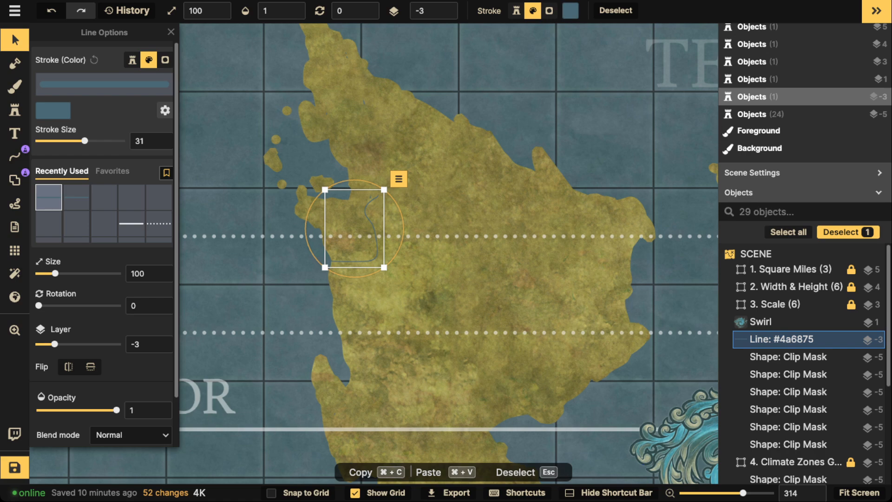
key("Delete")
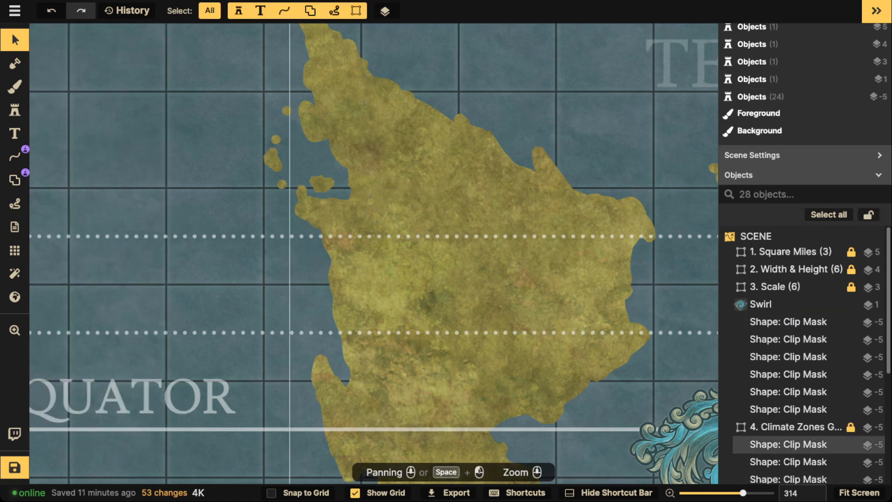
- Save the map
scroll(336, 137, "down", 5)
left_click_drag(335, 139, 277, 141)
scroll(320, 106, "down", 4)
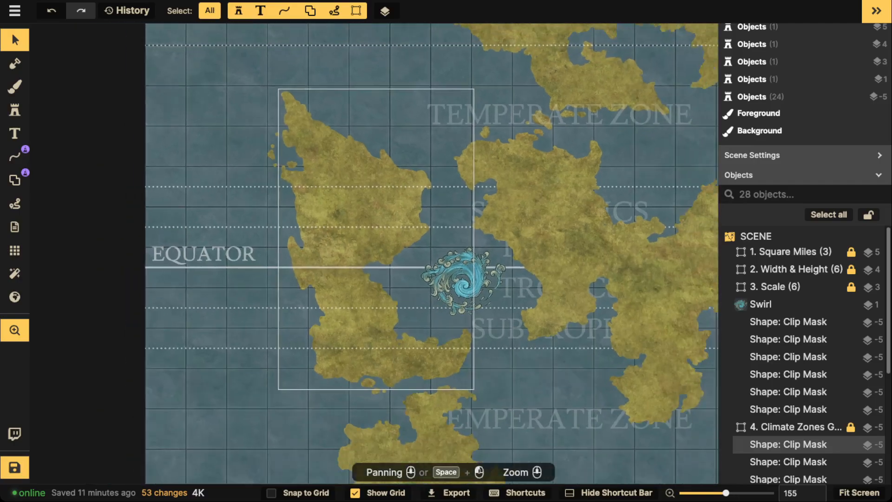
key("ctrl+s")
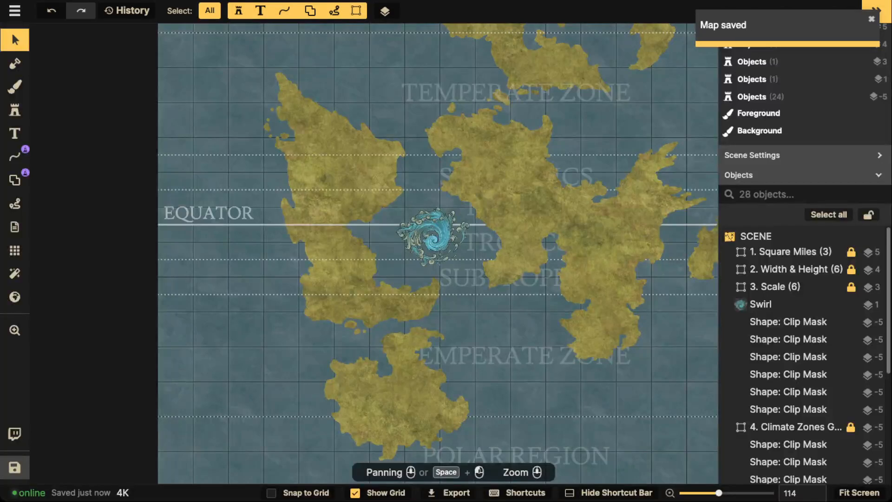
- Search the Fantasy World textures for "snow" and pick the Snow texture from Ice & Snow for the paint brush
scroll(284, 263, "down", 4)
left_click_drag(284, 262, 265, 363)
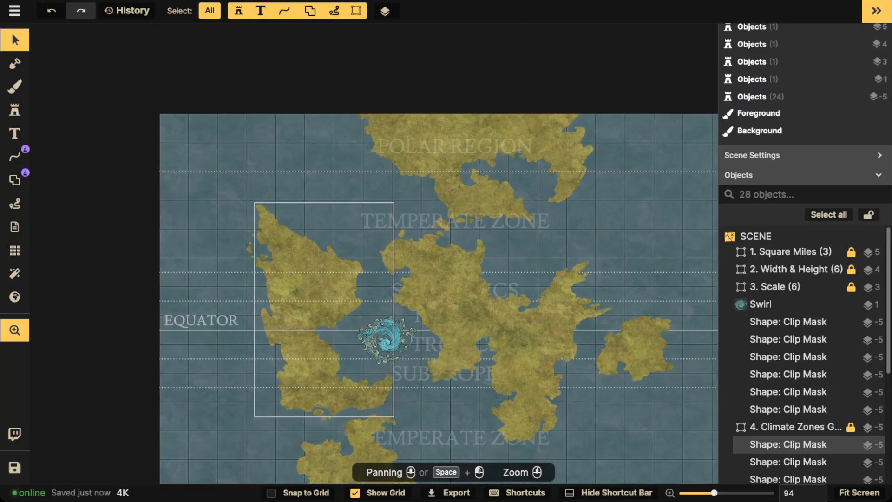
scroll(334, 216, "up", 2)
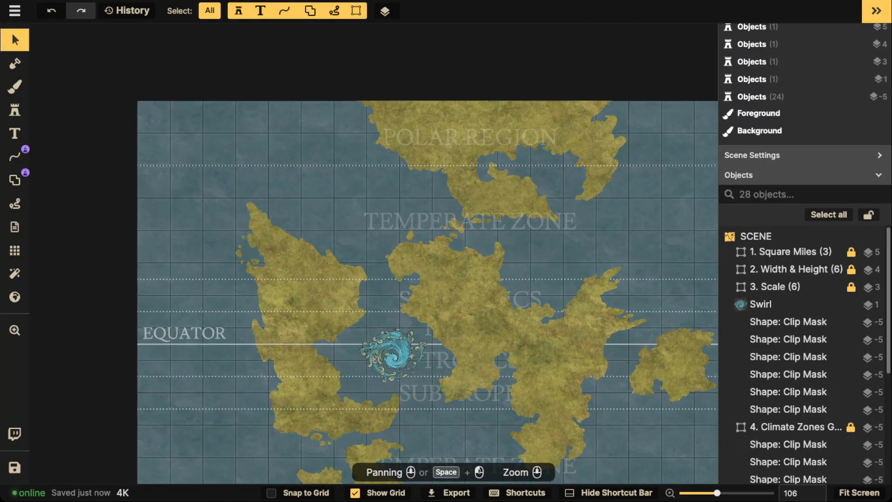
left_click(15, 87)
left_click(98, 138)
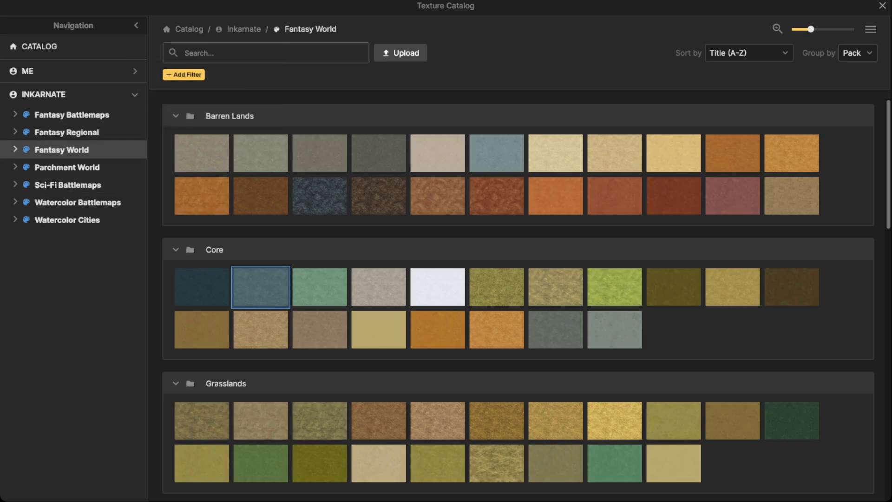
left_click(60, 149)
scroll(438, 295, "down", 2)
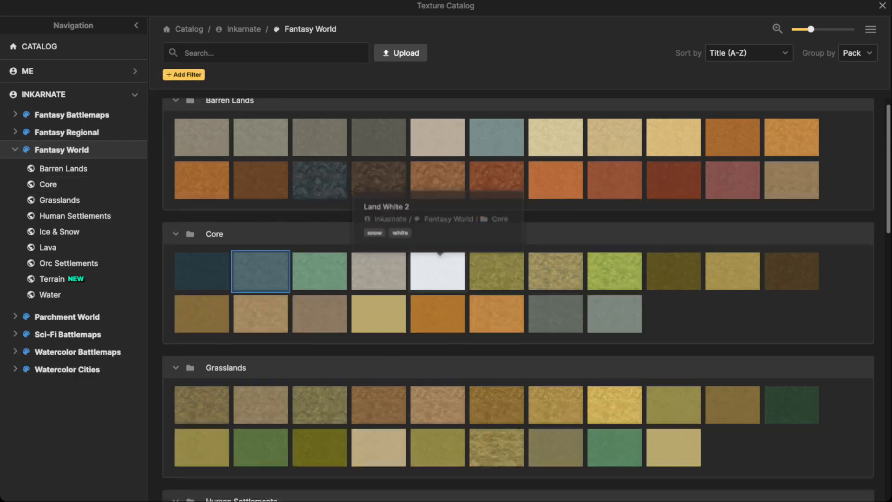
scroll(438, 295, "up", 2)
left_click(266, 53)
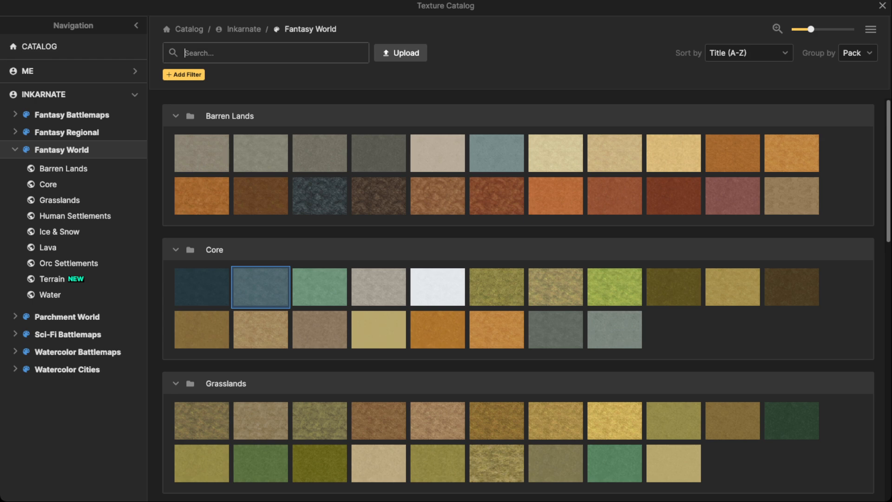
type("snow")
key("Return")
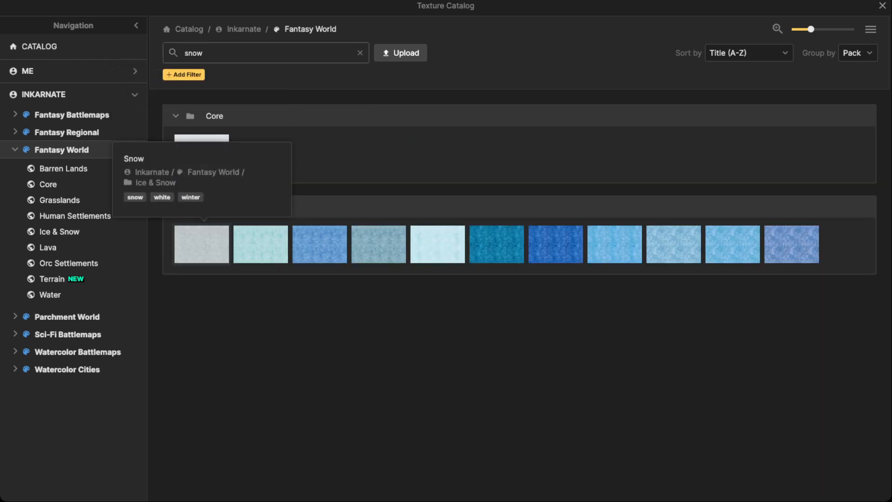
left_click(202, 153)
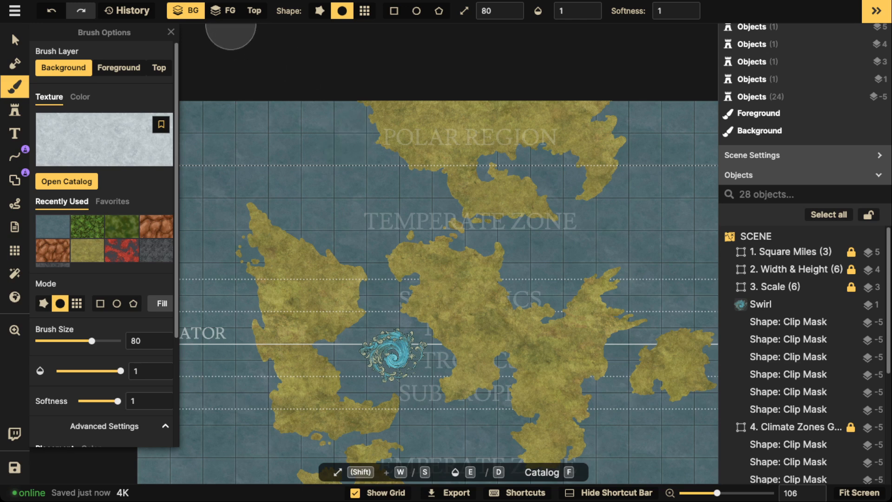
- Paint snow on the foreground layer with brush size 110 over the northern continent's polar region, down to the dotted climate line
left_click(223, 10)
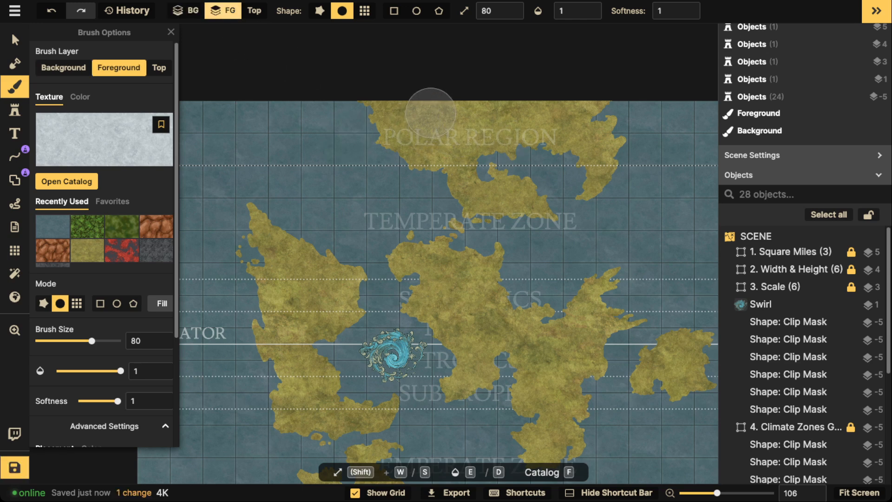
key("shift+w")
key("shift+w")
key("shift+w")
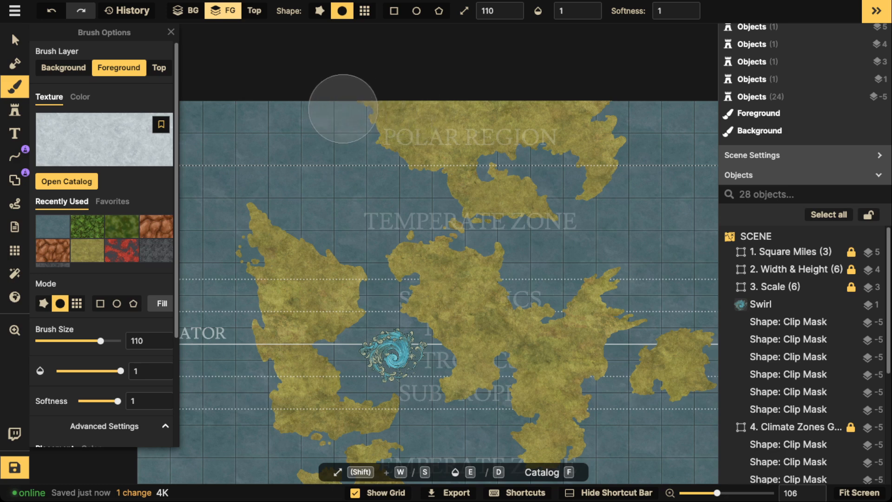
mouse_move(342, 104)
left_mouse_down()
mouse_move(479, 96)
mouse_move(432, 99)
mouse_move(586, 117)
left_mouse_up()
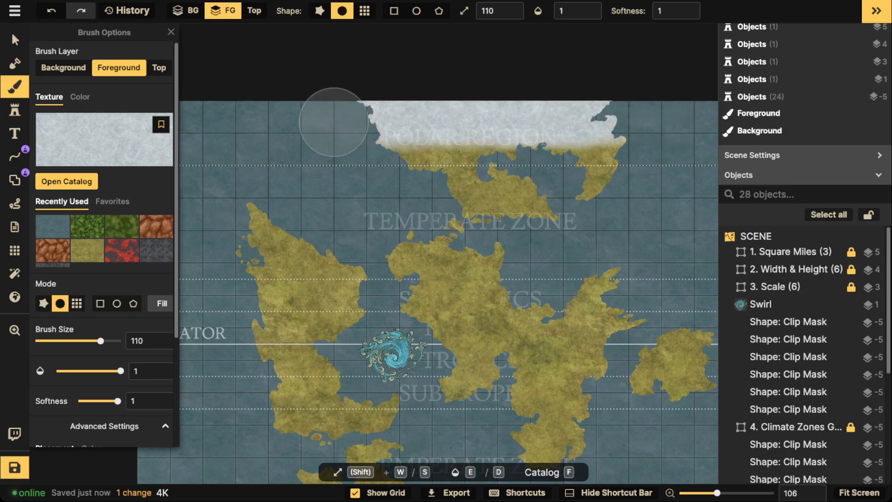
mouse_move(431, 135)
left_mouse_down()
mouse_move(604, 137)
mouse_move(449, 130)
left_mouse_up()
scroll(405, 123, "down", 5)
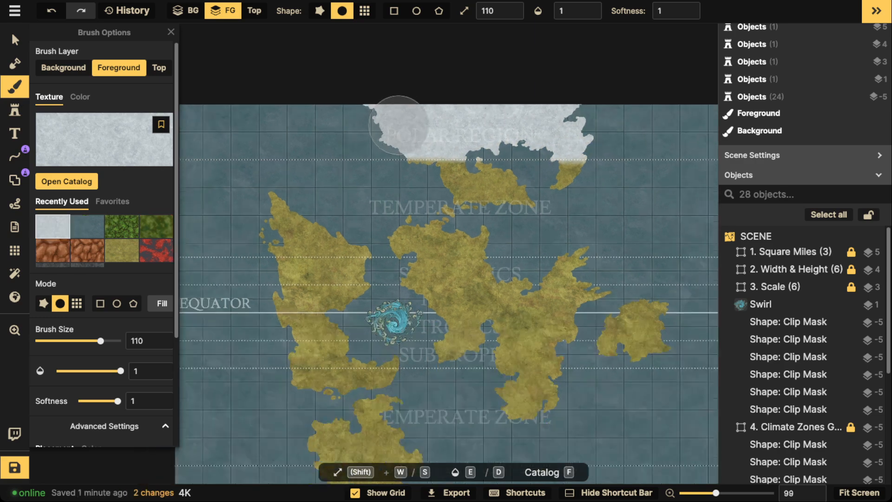
- Paint snow over the southern continent's southern end, below the dotted polar climate line
left_click_drag(423, 381, 435, 201)
mouse_move(400, 273)
left_mouse_down()
mouse_move(348, 268)
mouse_move(440, 268)
mouse_move(389, 269)
mouse_move(431, 270)
left_mouse_up()
scroll(489, 227, "down", 2)
left_click_drag(458, 139, 457, 222)
- Clear the "snow" texture search and pick the dark green texture from the Fantasy World Grasslands pack for the foreground brush
scroll(412, 214, "up", 4)
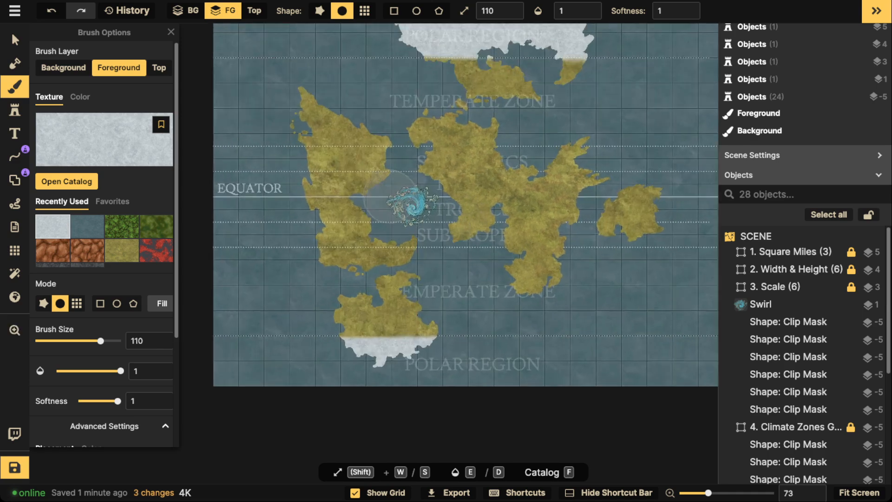
left_click_drag(410, 204, 440, 272)
key("f")
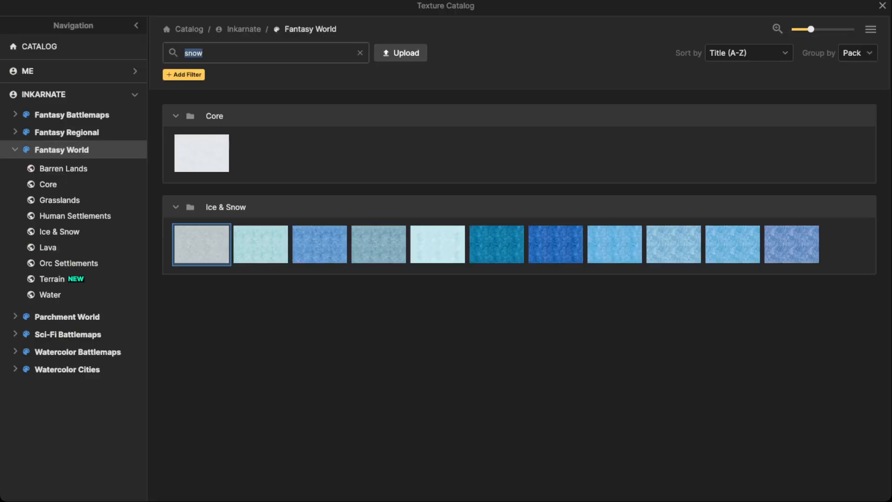
key("BackSpace")
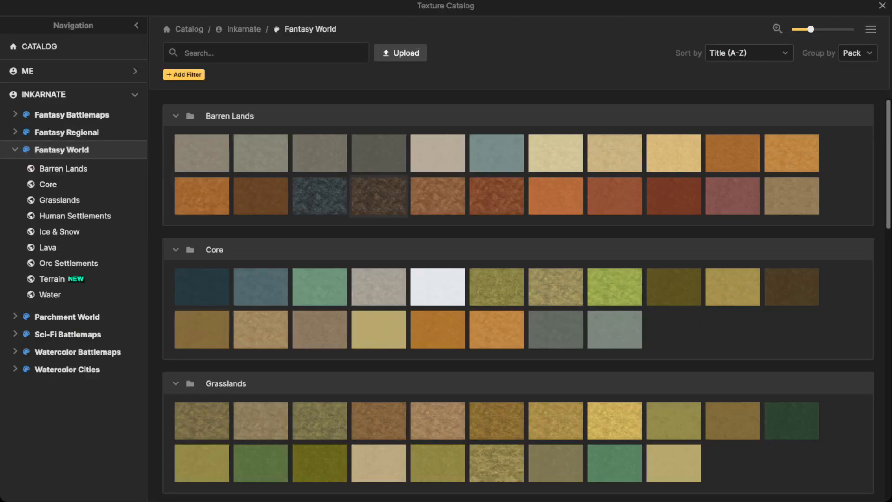
left_click(261, 463)
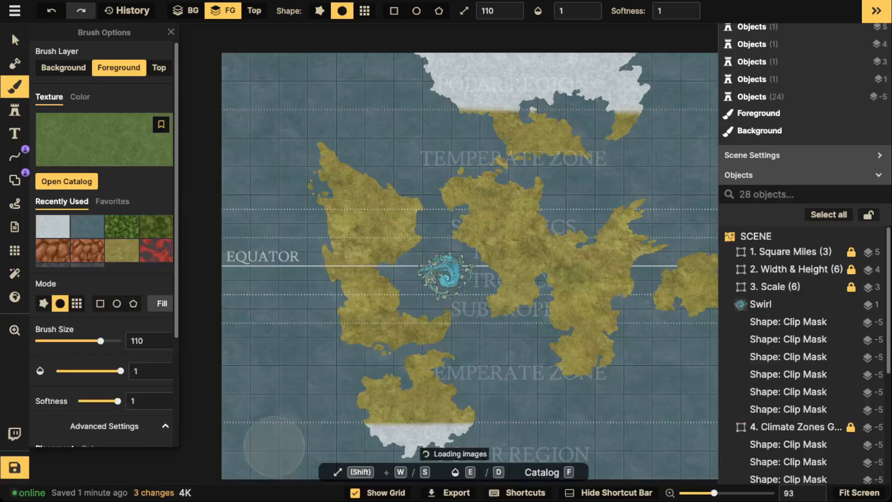
left_click(104, 140)
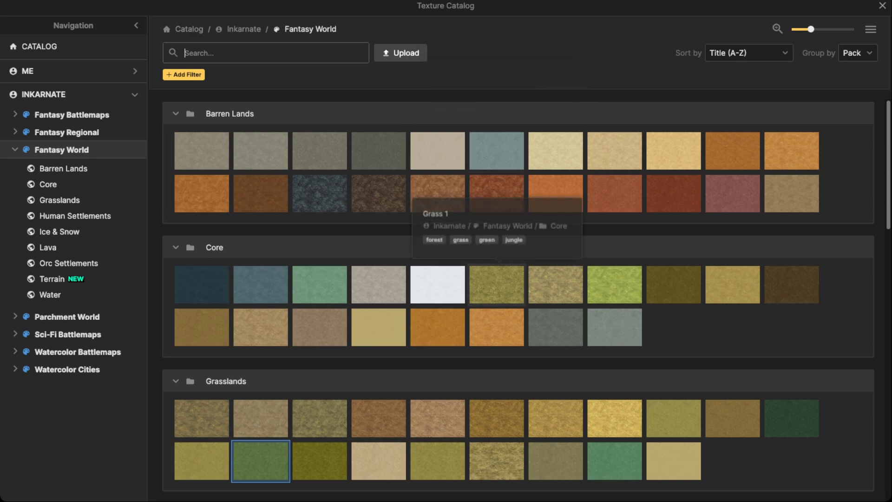
scroll(512, 302, "down", 2)
left_click(792, 341)
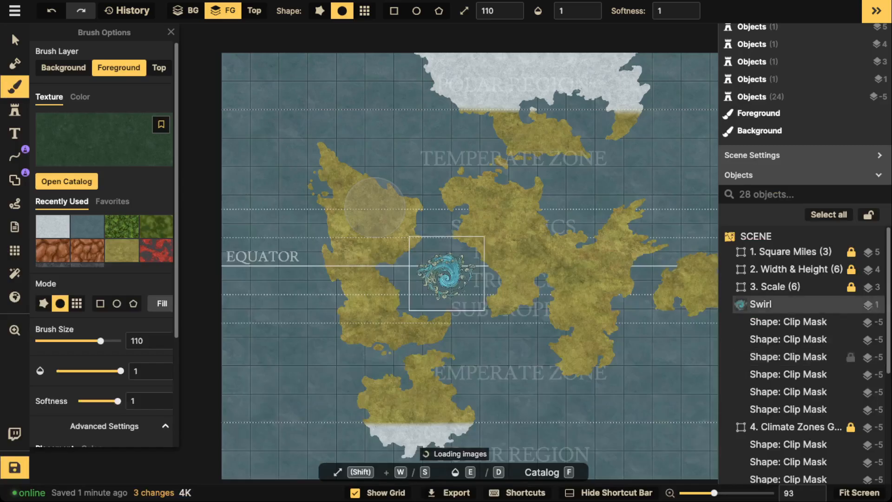
- Paint dark green over the land in the northern temperate zone, between the dotted polar and subtropics lines
mouse_move(519, 138)
left_mouse_down()
mouse_move(438, 140)
mouse_move(647, 140)
mouse_move(509, 158)
mouse_move(459, 176)
mouse_move(563, 183)
mouse_move(447, 182)
left_mouse_up()
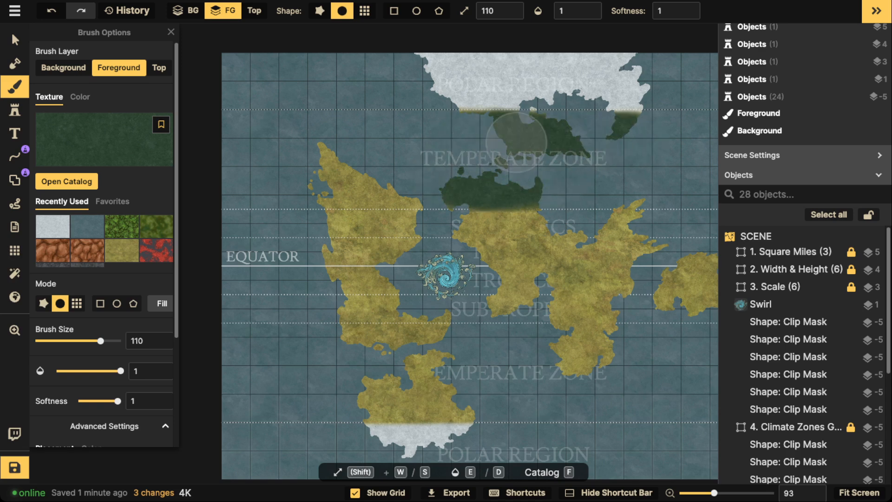
mouse_move(458, 179)
left_mouse_down()
mouse_move(316, 182)
mouse_move(454, 183)
mouse_move(307, 184)
left_mouse_up()
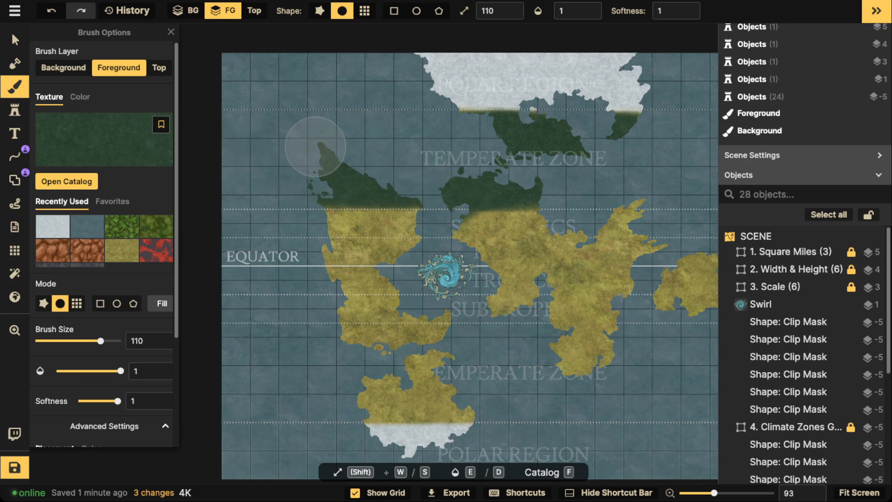
left_click_drag(465, 137, 521, 137)
- Paint dark green over the land in the southern temperate zone, between the dotted subtropics and polar lines
key("space")
left_click_drag(437, 246, 404, 121)
mouse_move(387, 214)
left_mouse_down()
mouse_move(301, 223)
mouse_move(426, 229)
mouse_move(353, 230)
mouse_move(329, 250)
mouse_move(345, 267)
mouse_move(328, 270)
mouse_move(334, 272)
mouse_move(466, 271)
mouse_move(331, 273)
left_mouse_up()
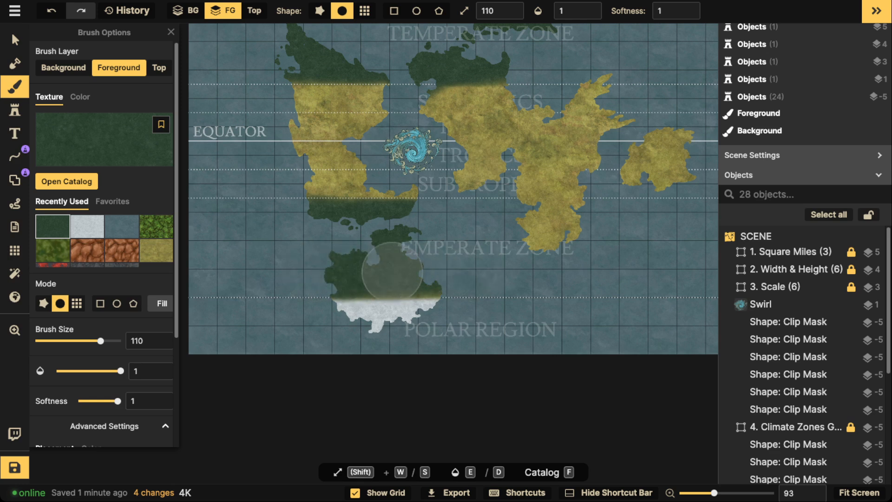
left_click(547, 225)
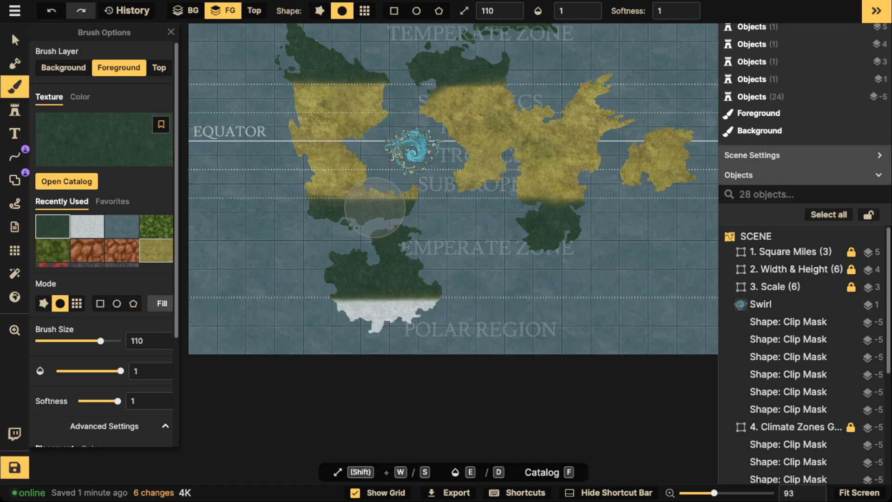
- Pick the bright light green grass texture and paint it across all land in the tropics band along the equator
key("f")
key("f")
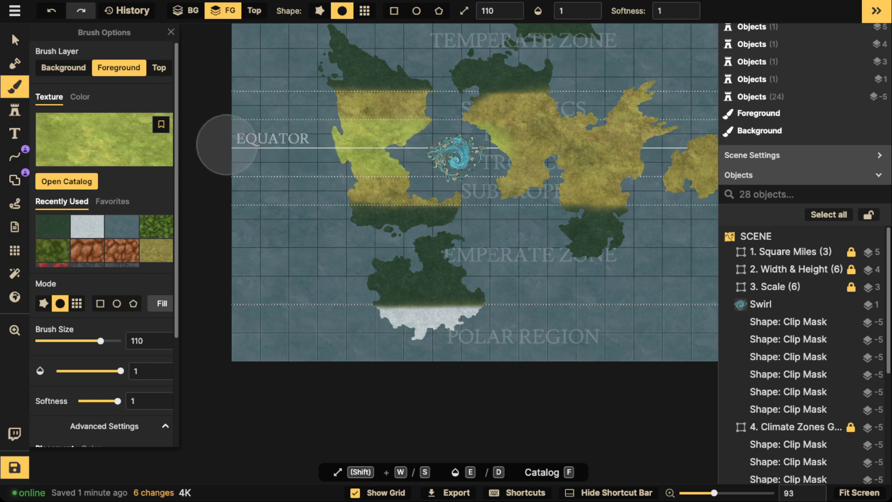
mouse_move(498, 153)
left_mouse_down()
mouse_move(689, 149)
mouse_move(476, 149)
mouse_move(506, 147)
left_mouse_up()
key("space")
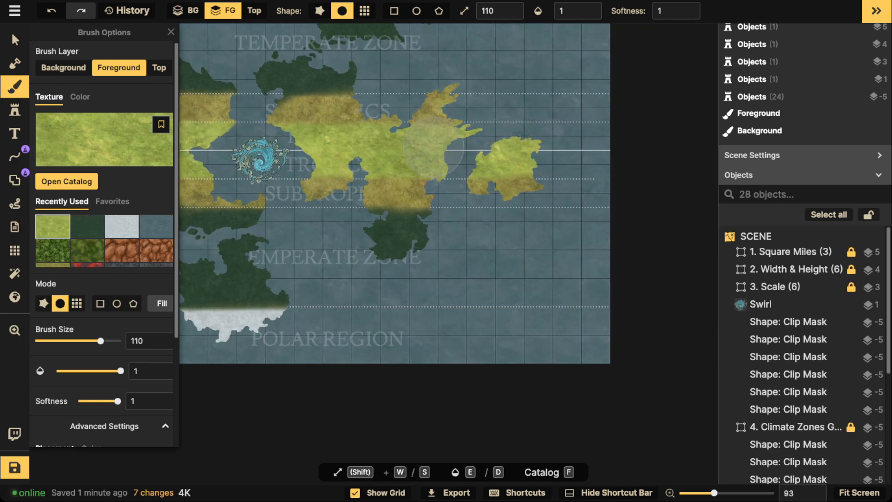
left_click_drag(195, 150, 591, 150)
key("space")
mouse_move(237, 137)
left_mouse_down()
mouse_move(430, 175)
mouse_move(389, 181)
left_mouse_up()
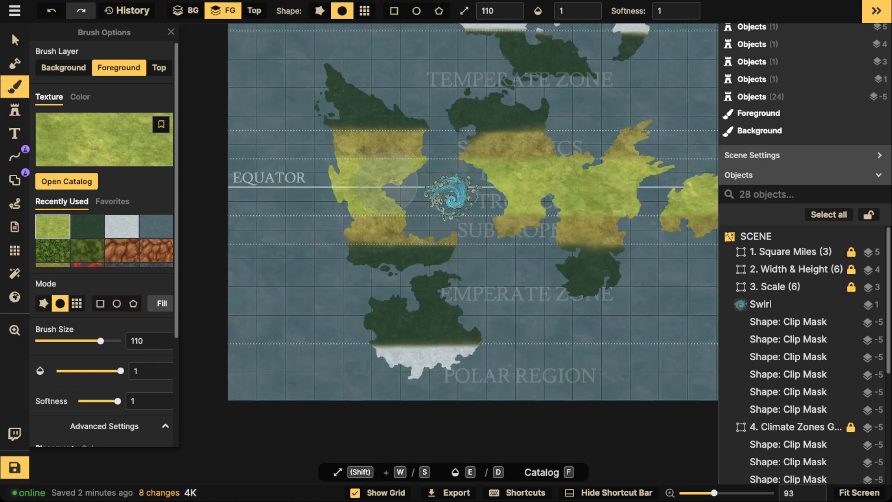
- Switch to the Select tool and review the painted climate bands across the whole map
left_click(14, 40)
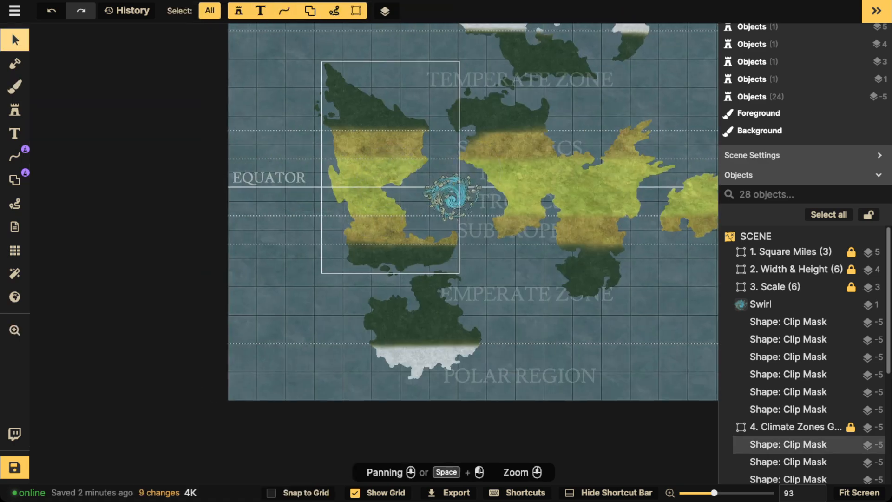
scroll(370, 185, "down", 1)
left_click_drag(470, 157, 419, 198)
scroll(419, 198, "up", 1)
scroll(422, 188, "up", 2)
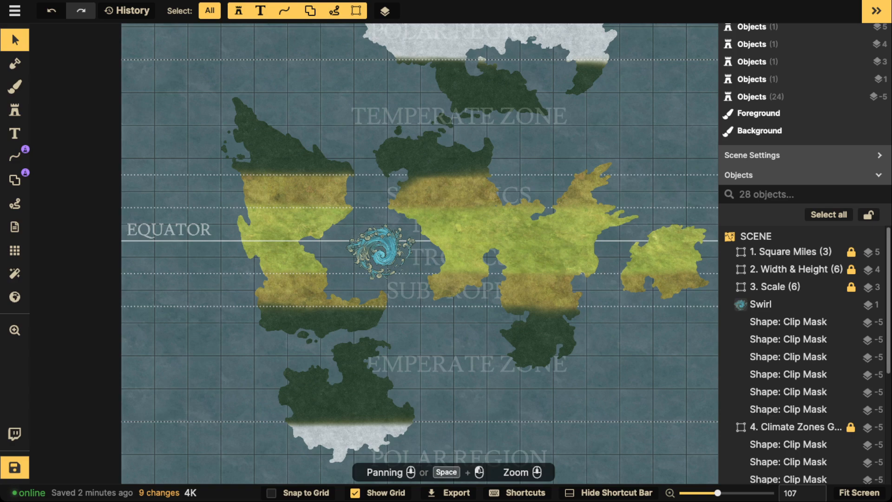
scroll(636, 165, "down", 3)
left_click_drag(635, 166, 601, 243)
scroll(449, 144, "down", 2)
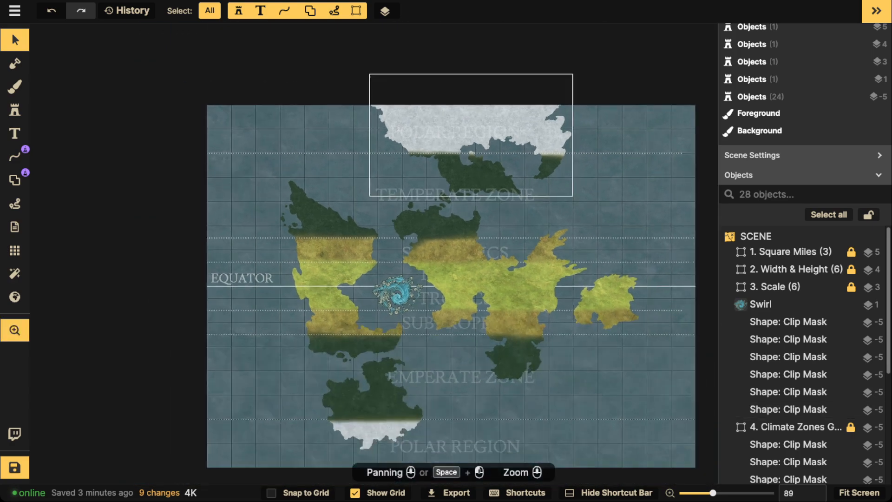
left_click_drag(449, 144, 444, 99)
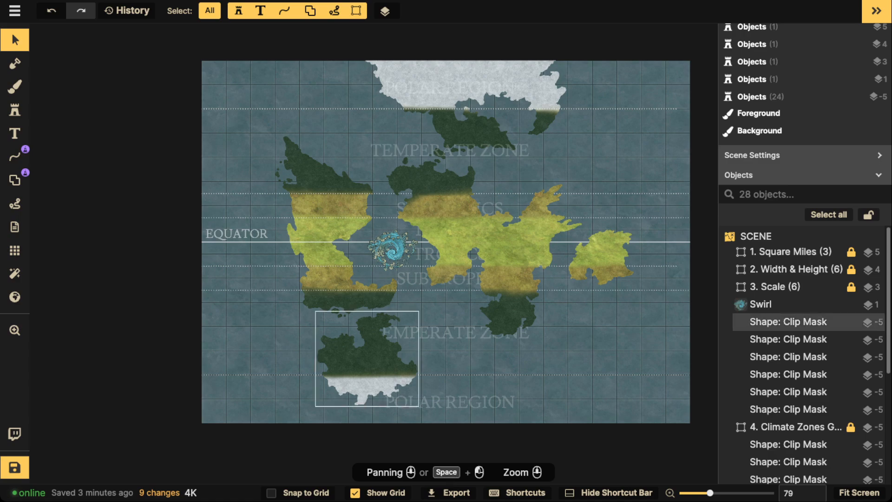
- Save the map
left_click(14, 467)
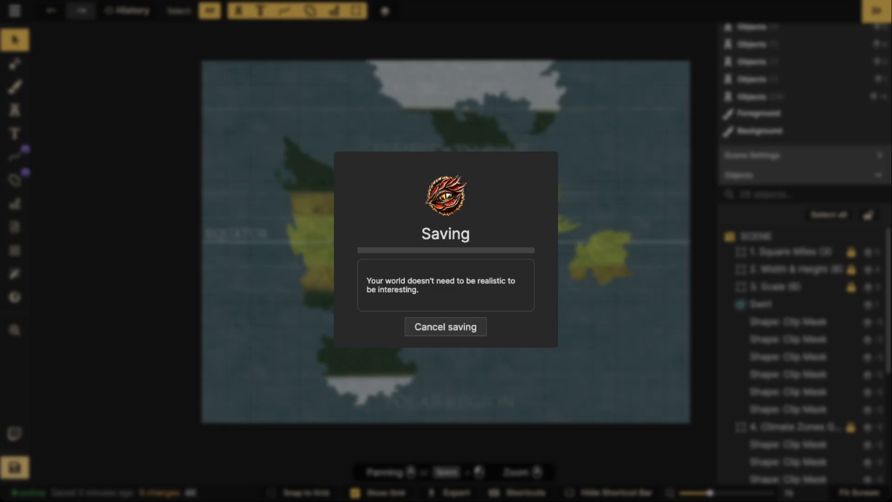
key("super+t")
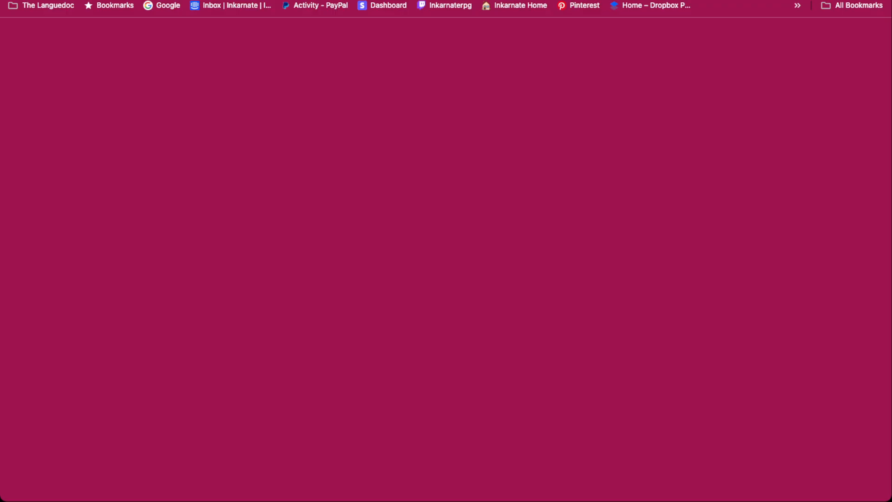
key("super+w")
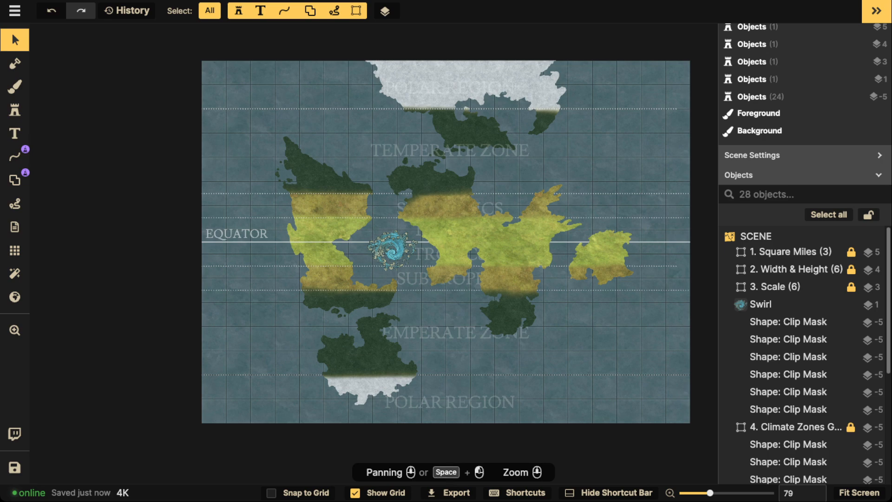
- Examine the texture transitions along the dotted climate lines on the western and central continents, then the overall map
scroll(444, 165, "up", 10)
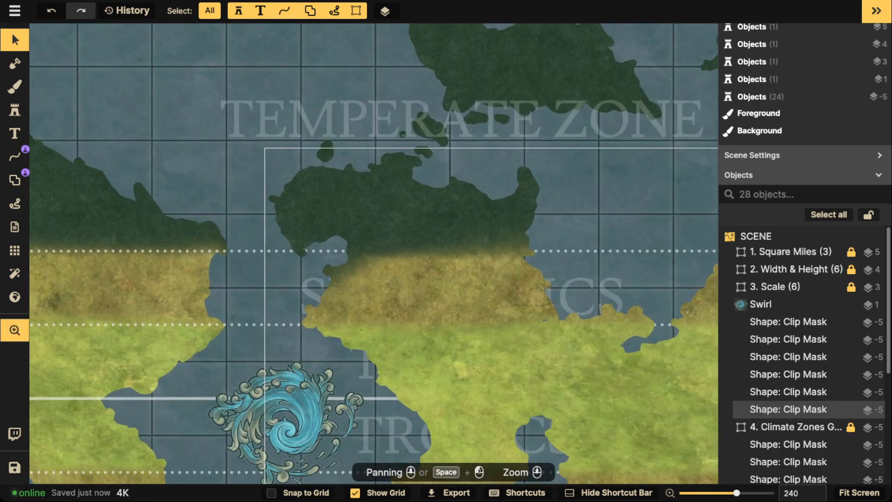
left_click_drag(325, 304, 433, 130)
scroll(433, 130, "down", 8)
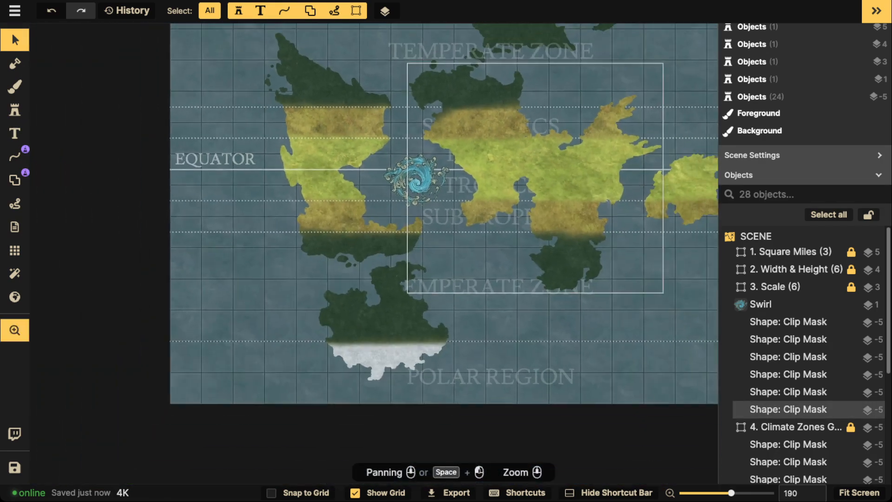
left_click_drag(464, 79, 373, 153)
scroll(372, 153, "down", 2)
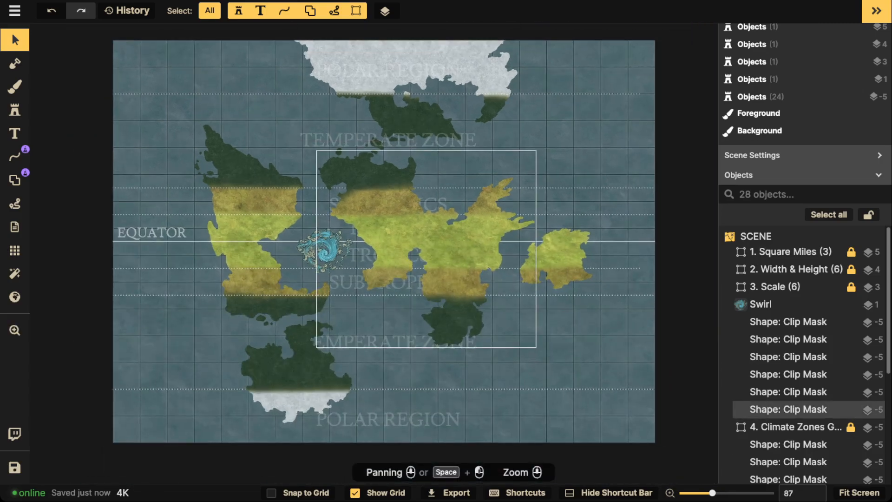
scroll(374, 176, "down", 2)
scroll(374, 176, "up", 3)
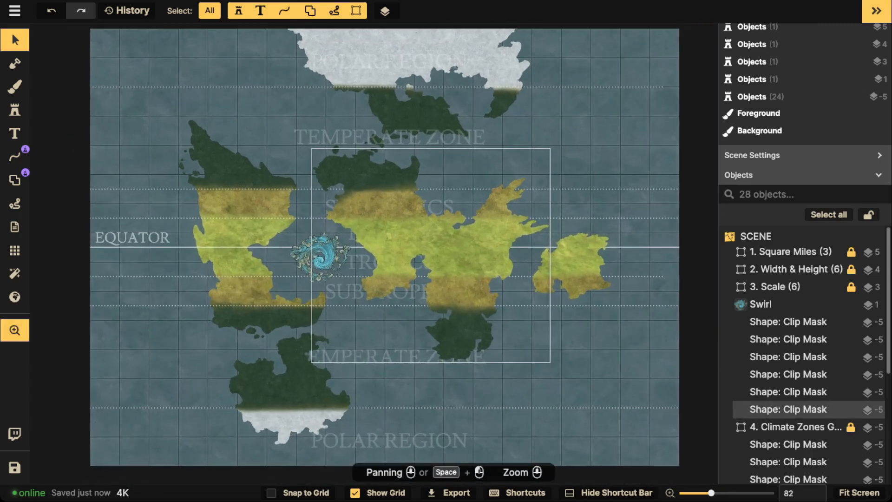
scroll(374, 176, "down", 1)
left_click_drag(374, 175, 397, 178)
scroll(378, 181, "up", 5)
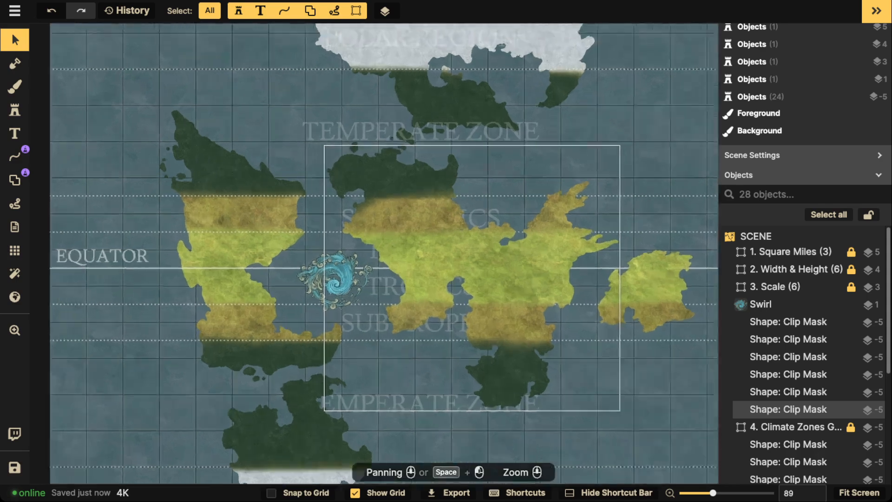
scroll(171, 153, "up", 5)
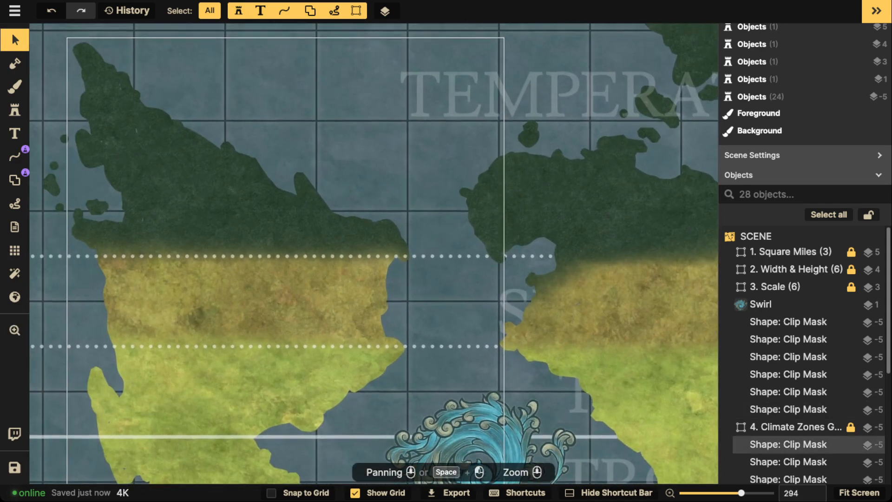
scroll(292, 227, "down", 3)
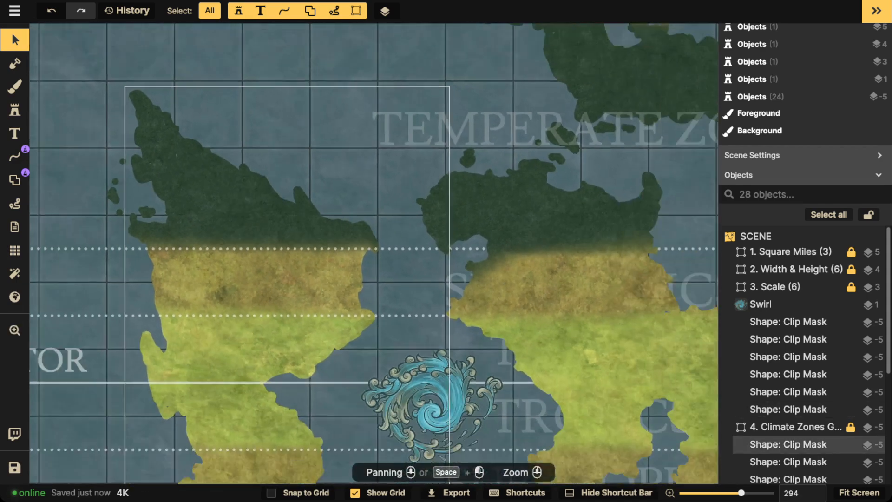
scroll(288, 227, "down", 3)
left_click_drag(381, 260, 337, 223)
scroll(337, 222, "down", 3)
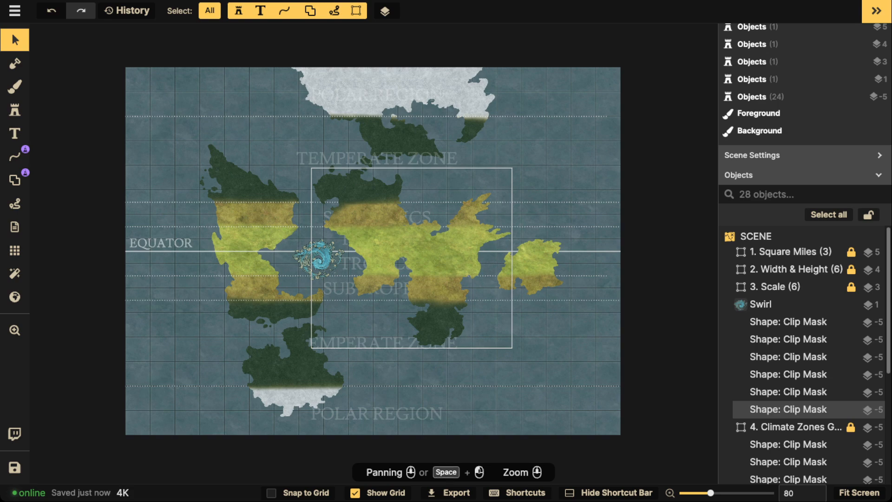
scroll(343, 200, "up", 1)
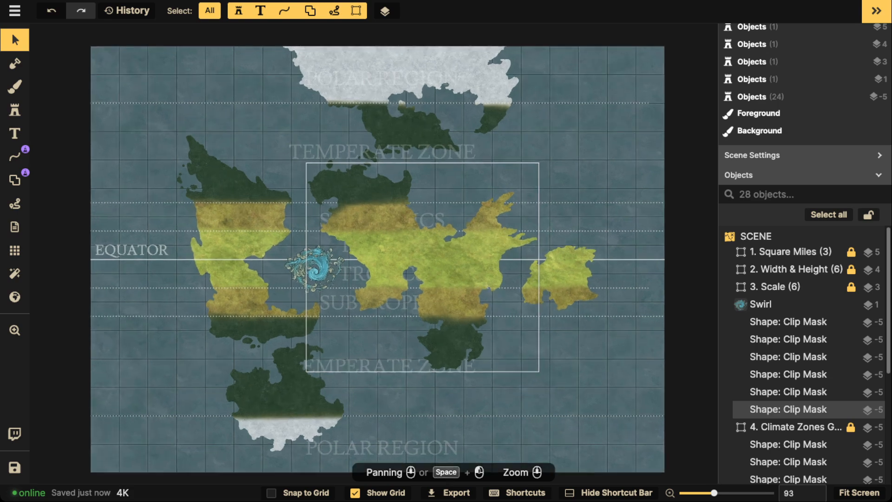
scroll(311, 207, "down", 2)
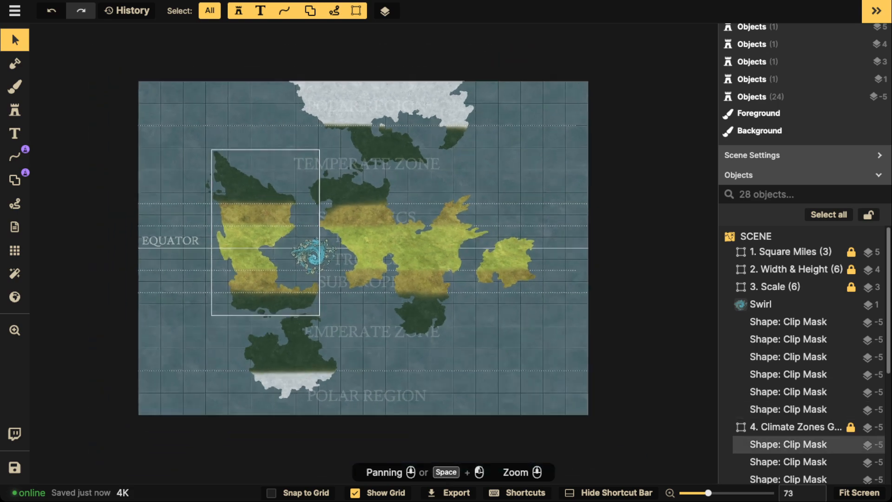